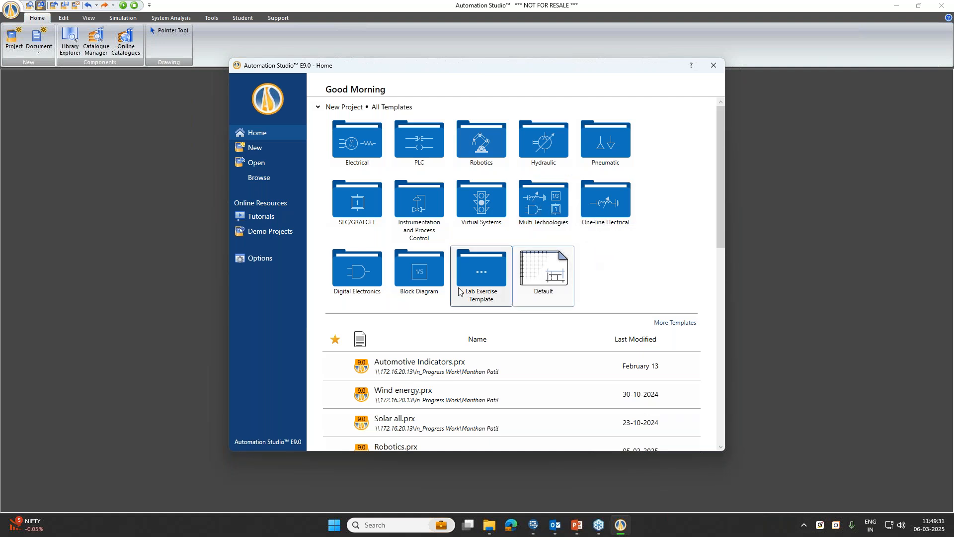
Create a project from the Default template and look through the list of generic component libraries
left_click(547, 271)
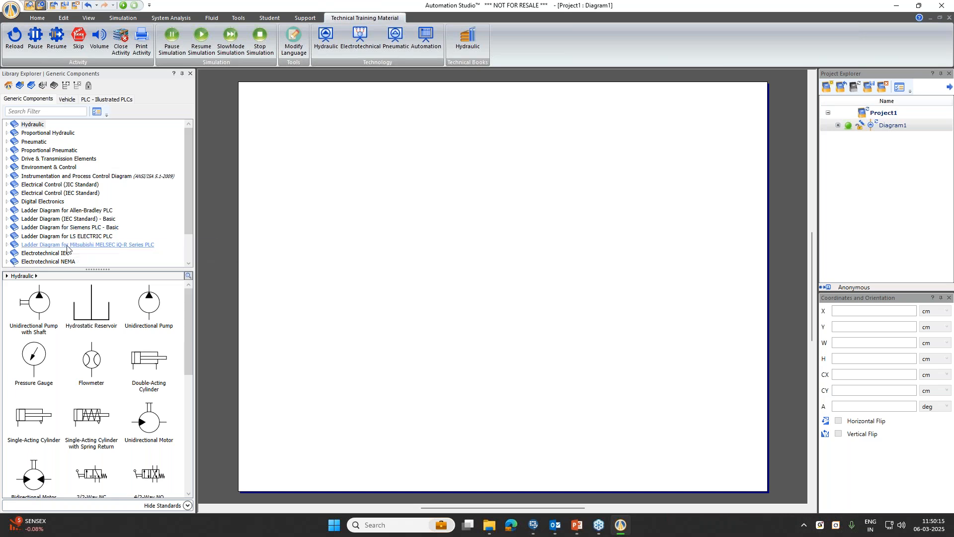
scroll(88, 254, "down", 1)
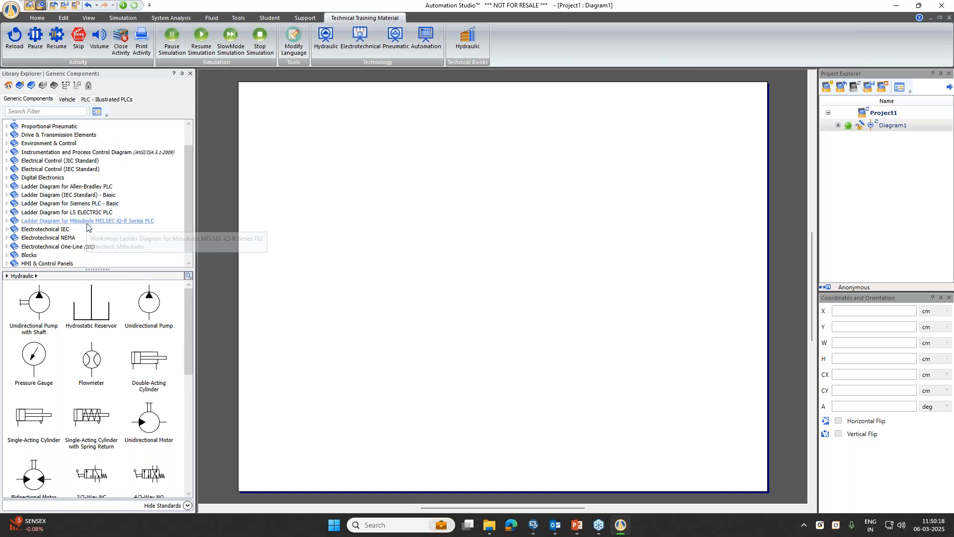
scroll(87, 229, "down", 1)
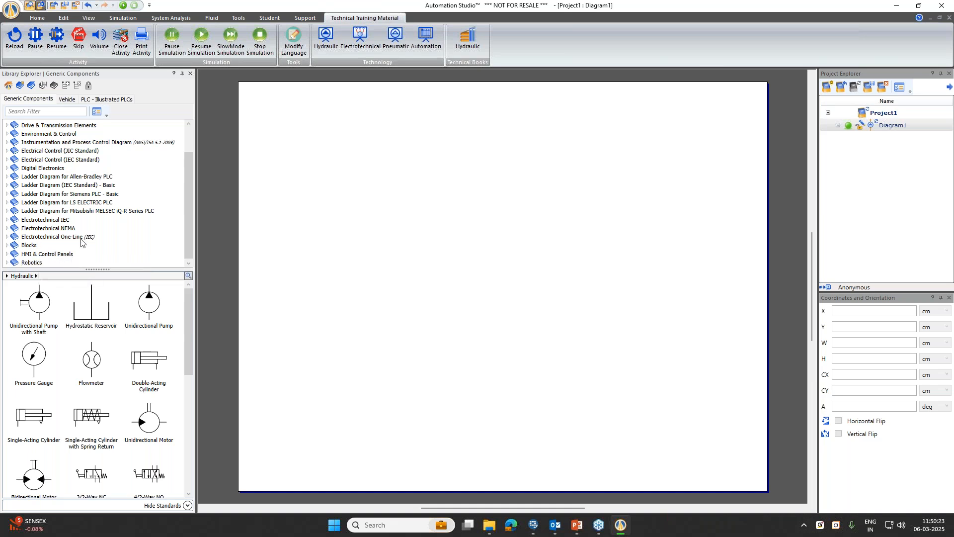
scroll(62, 157, "up", 4)
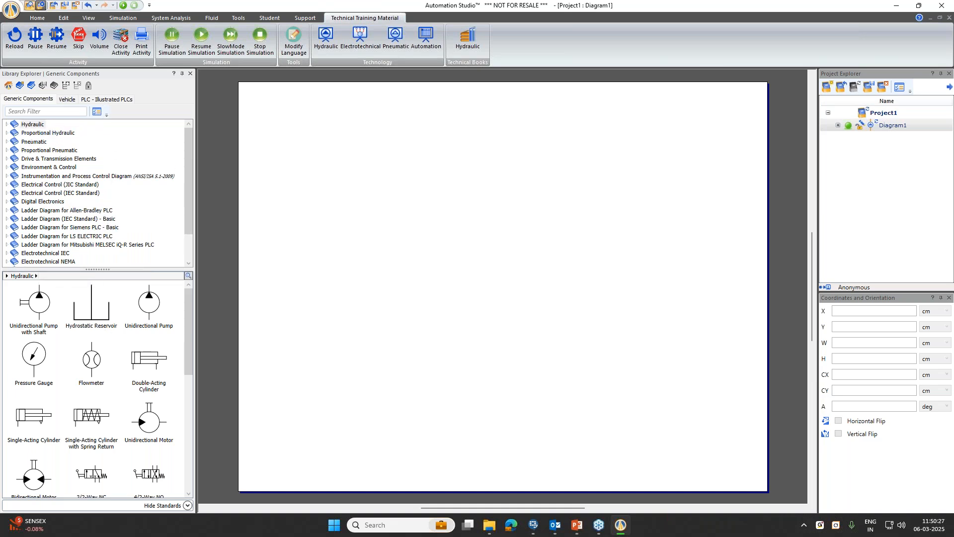
Examine the range of component symbols offered in the Hydraulic library
scroll(78, 323, "down", 1)
scroll(98, 388, "down", 7)
scroll(98, 387, "up", 5)
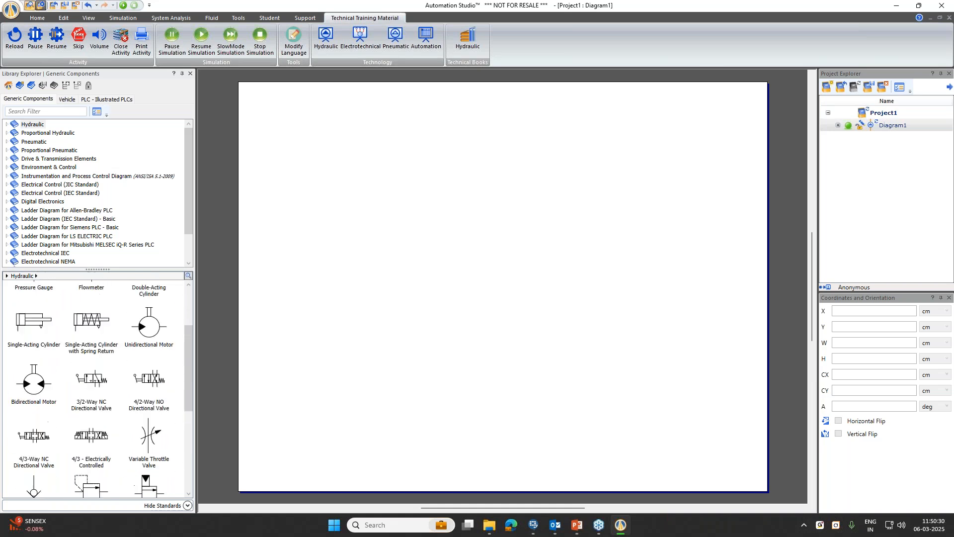
scroll(98, 387, "down", 6)
scroll(98, 388, "up", 7)
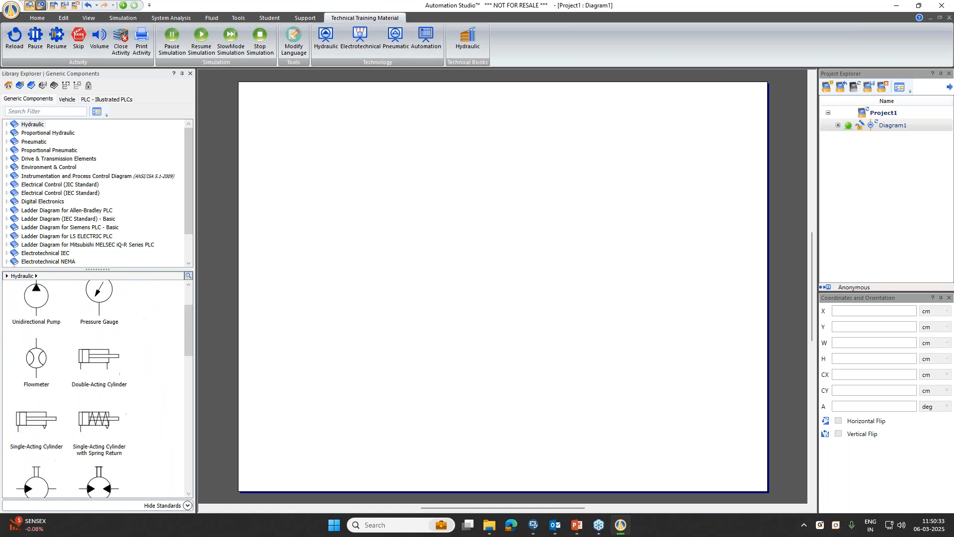
scroll(98, 388, "down", 1)
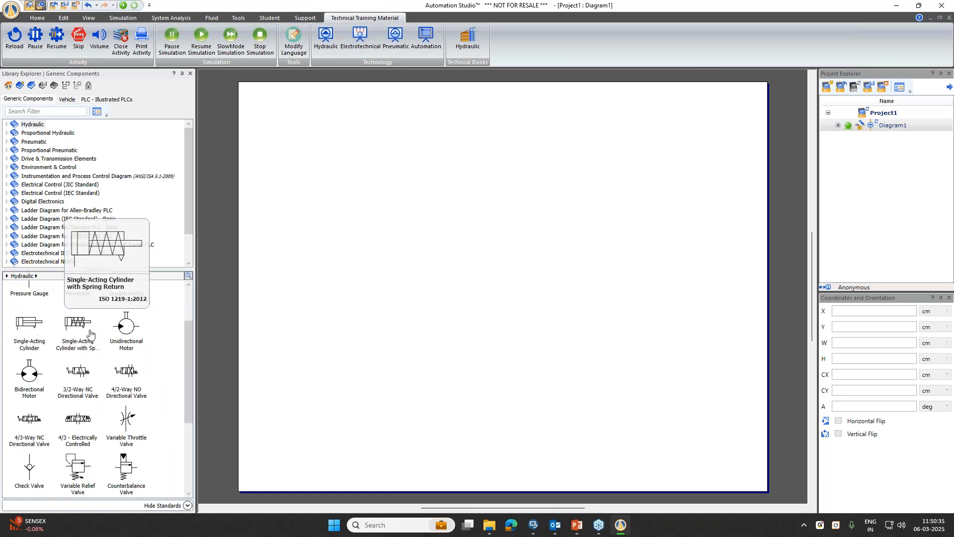
scroll(88, 331, "up", 1)
scroll(98, 387, "up", 3)
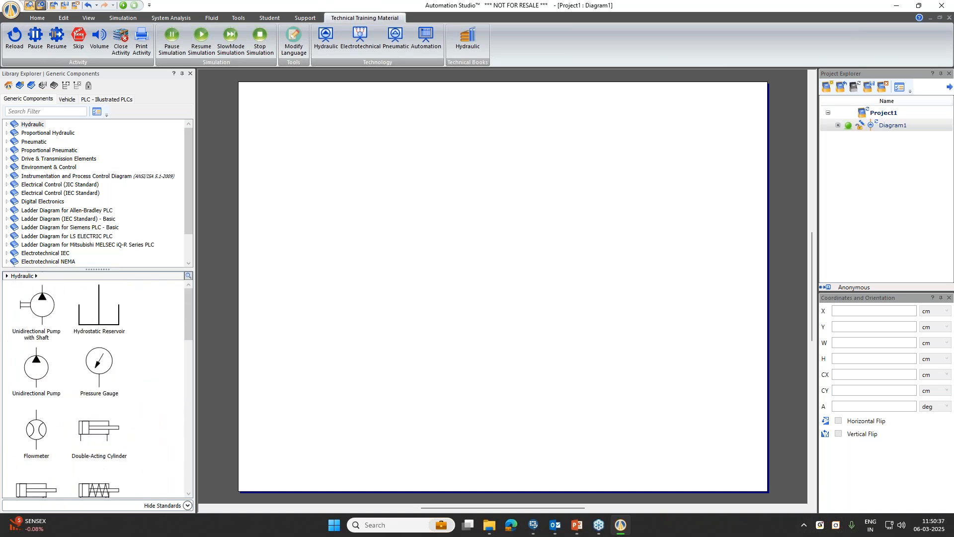
Reduce the size of the component previews in the Hydraulic library so three symbols fit per row
left_click(188, 276)
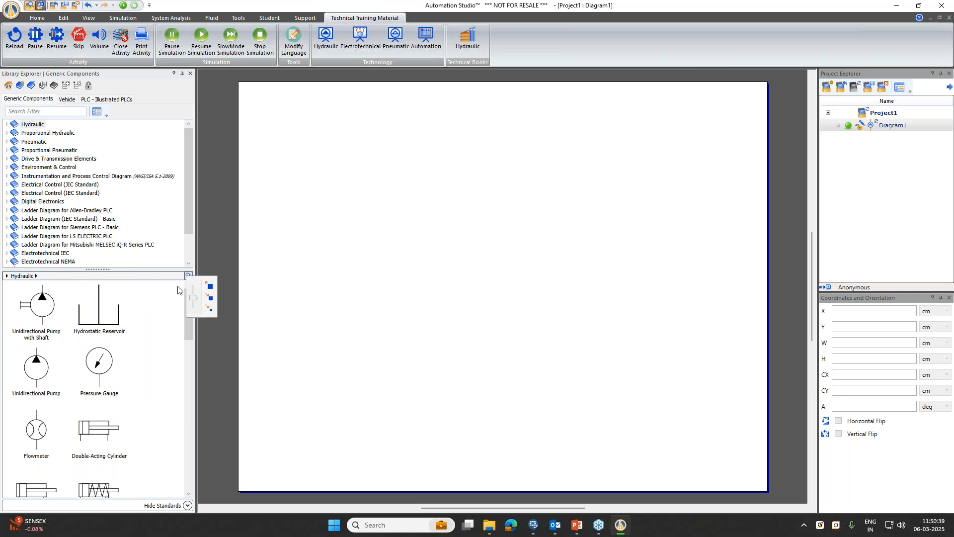
mouse_move(192, 303)
left_mouse_down()
mouse_move(193, 286)
mouse_move(191, 310)
mouse_move(189, 302)
left_mouse_up()
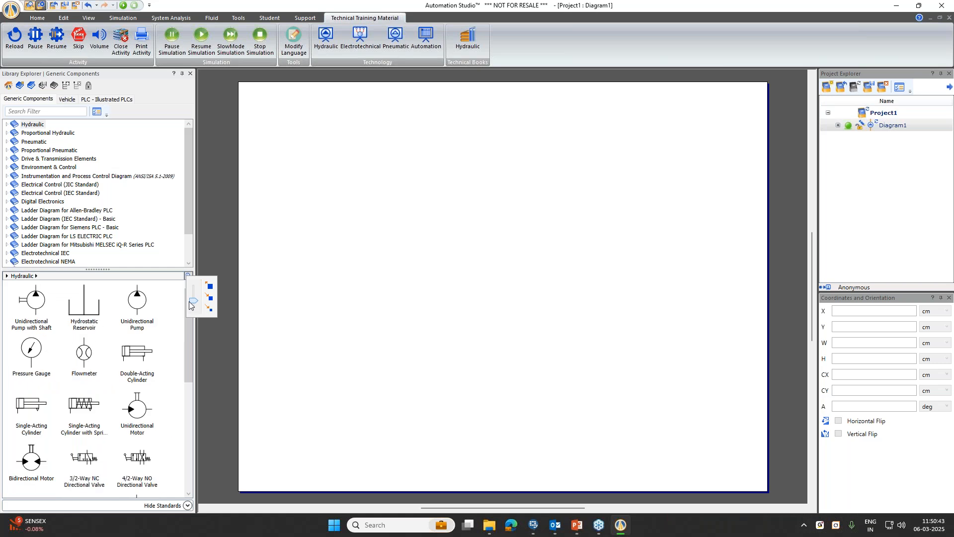
left_click(233, 220)
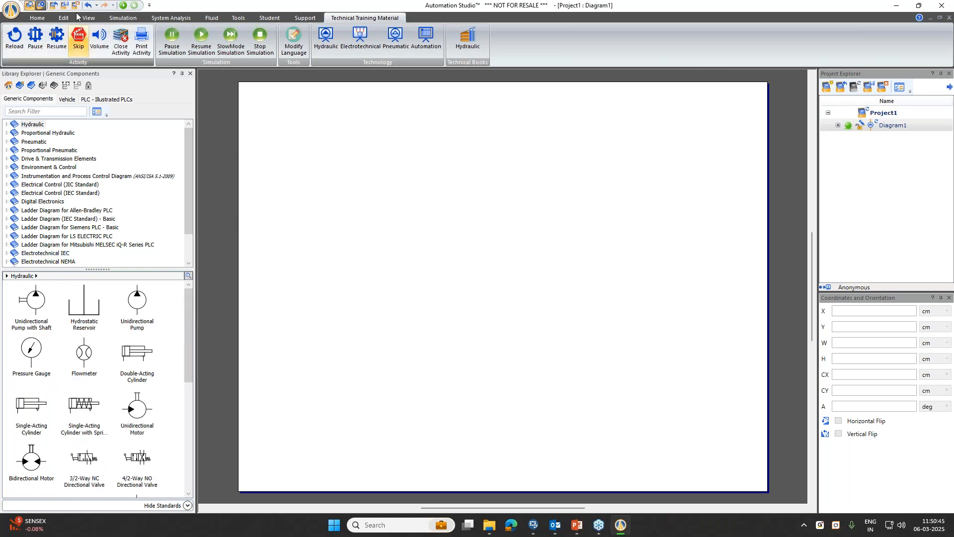
Review the available command sets for drawing, editing, viewing, simulation, system analysis, fluid, tools and student use
left_click(39, 18)
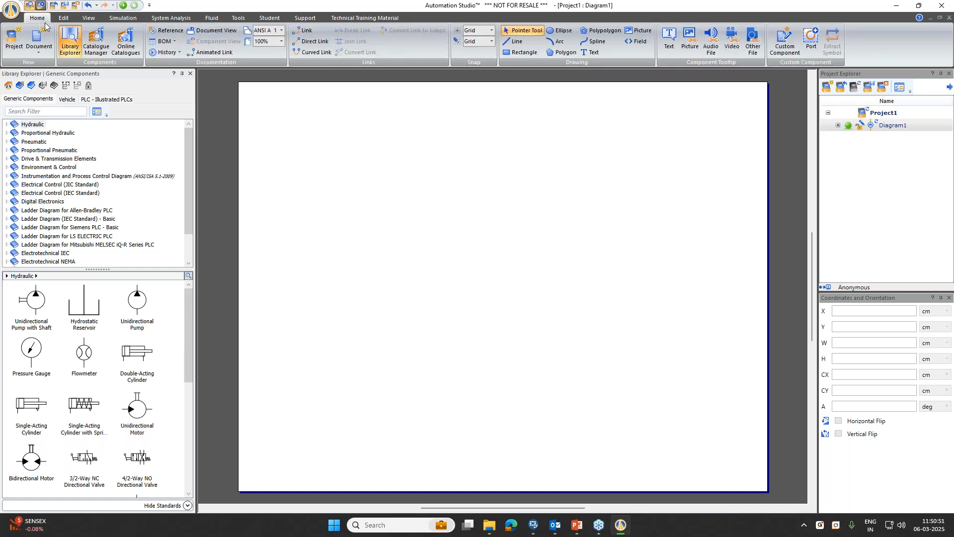
left_click(64, 20)
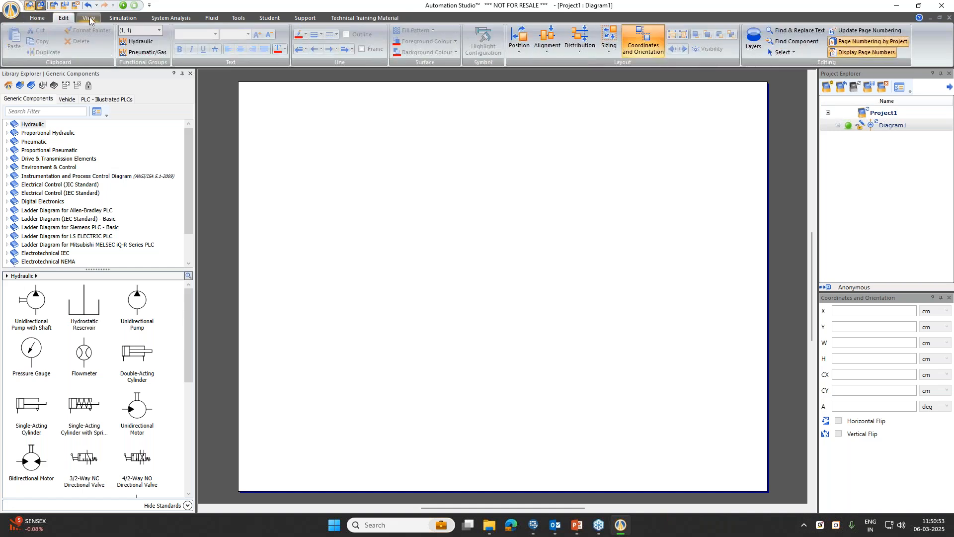
left_click(89, 17)
left_click(120, 19)
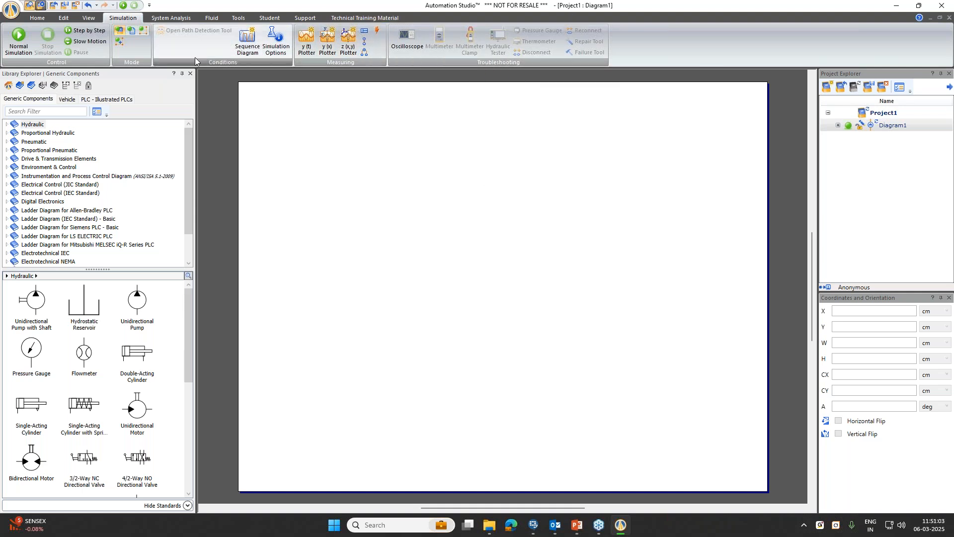
left_click(181, 20)
left_click(218, 17)
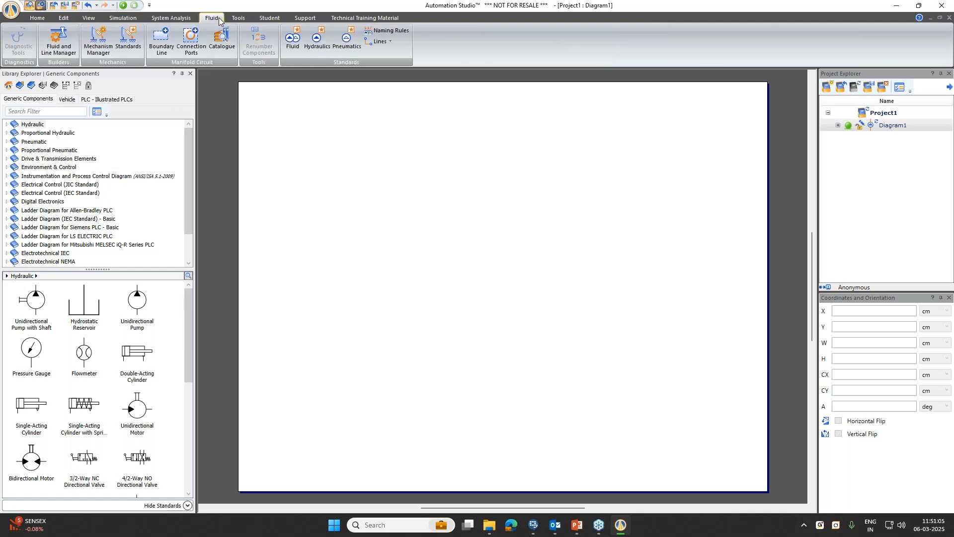
left_click(248, 20)
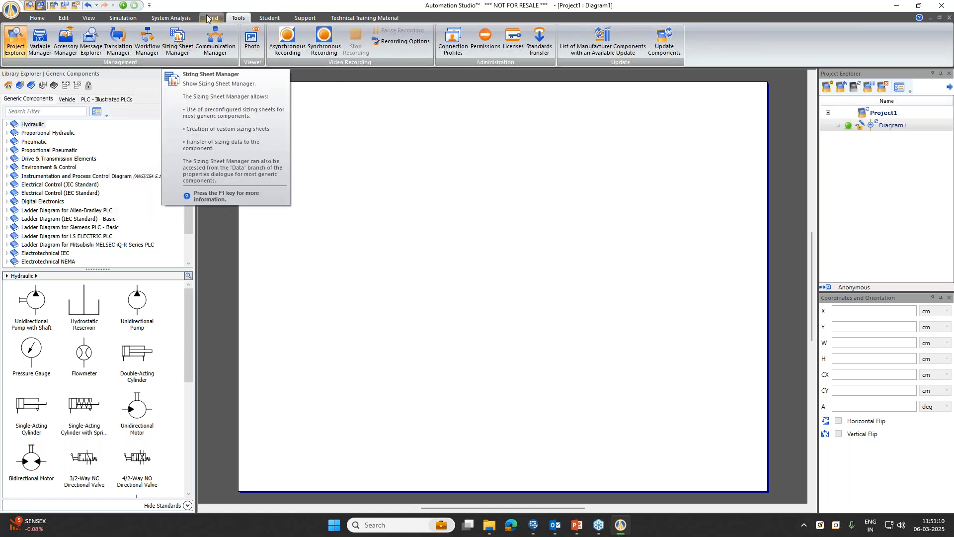
left_click(268, 18)
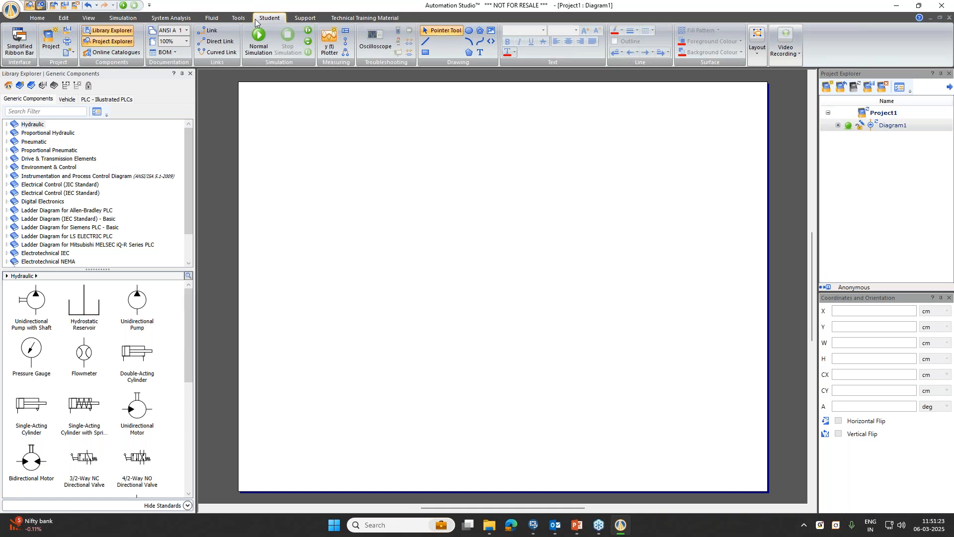
scroll(318, 182, "down", 1)
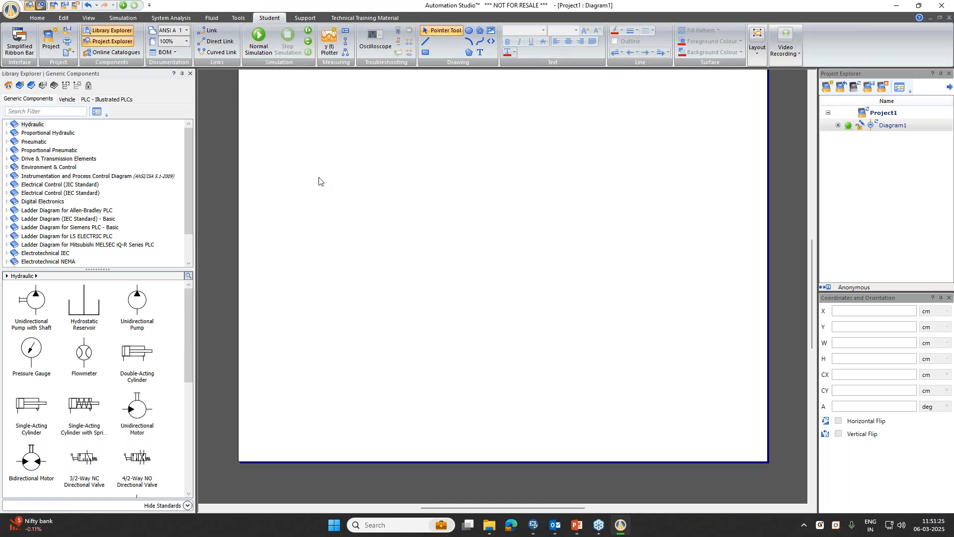
scroll(319, 181, "up", 1)
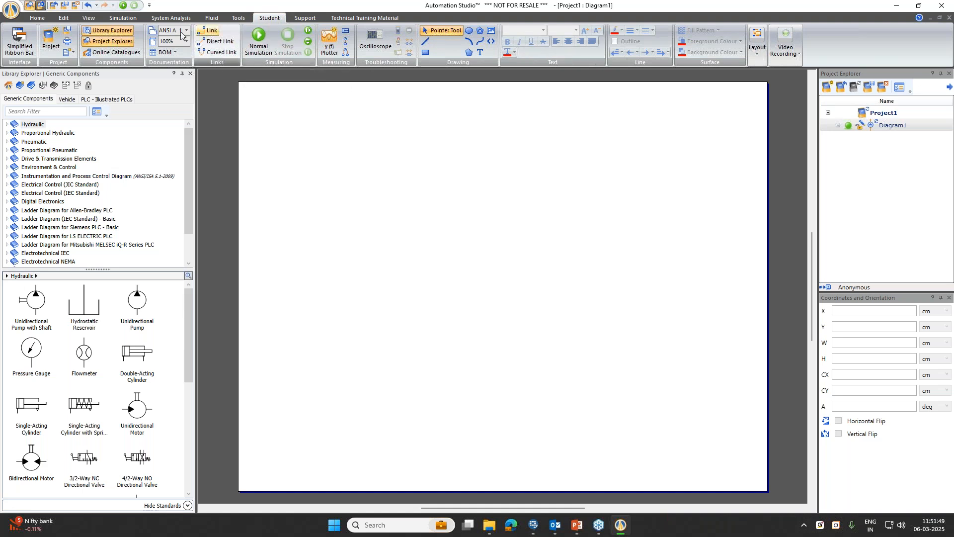
Review the support commands and the technical training material, including its electrotechnical and pneumatic activities
left_click(305, 17)
left_click(361, 18)
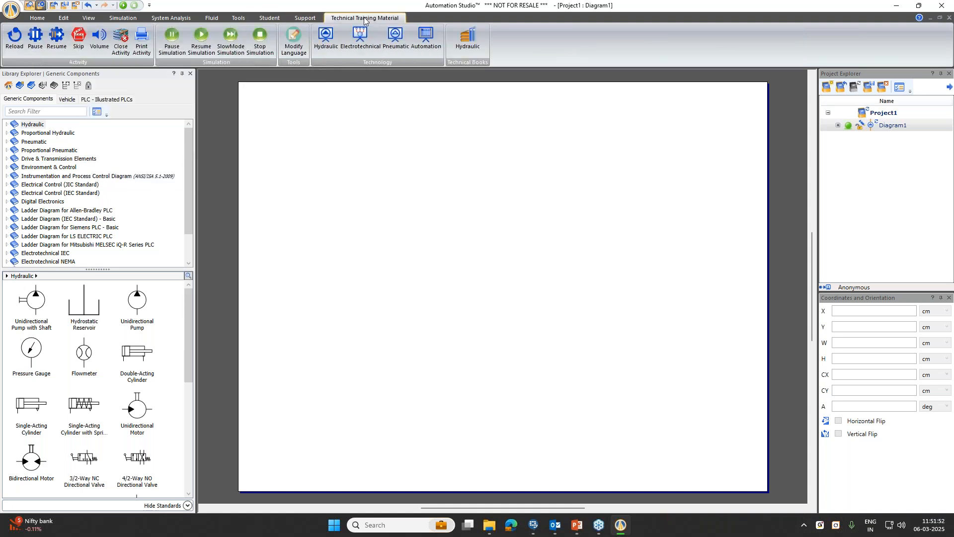
left_click(369, 50)
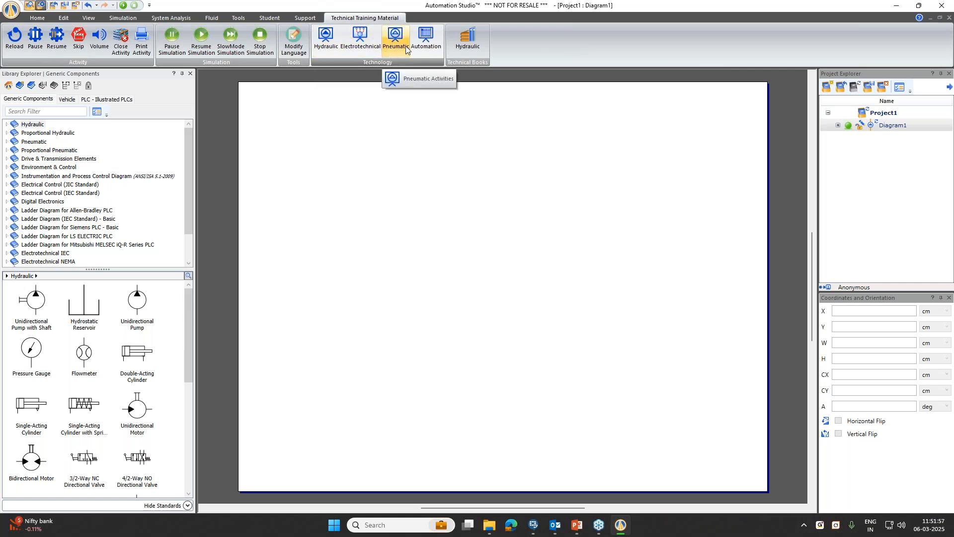
left_click(382, 208)
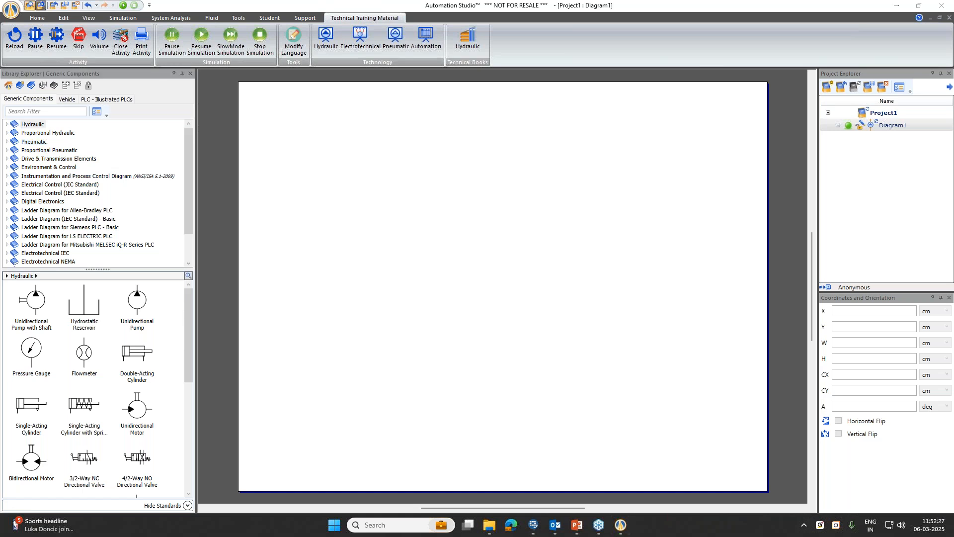
Display the Pneumatic library's components and look through its cylinders, motors and valves
key("alt+Tab")
left_click(44, 143)
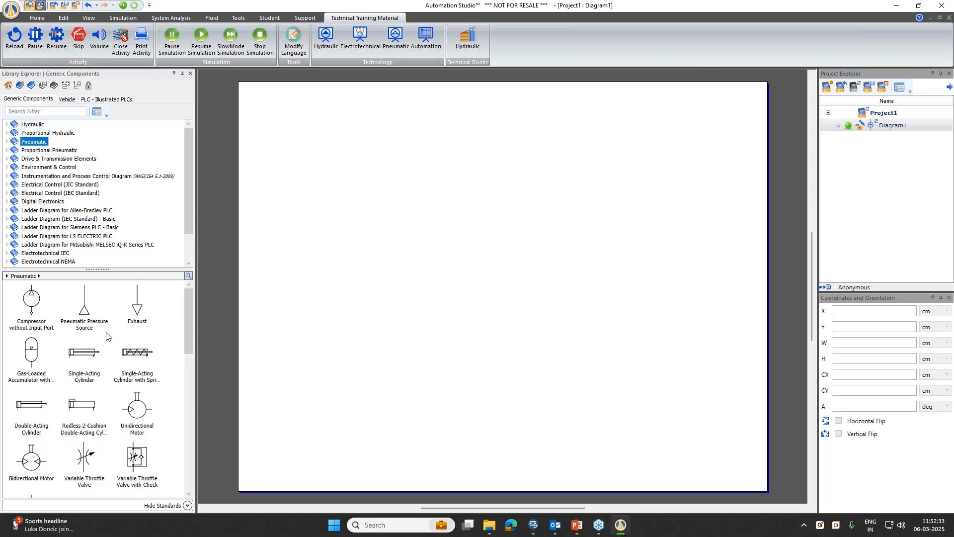
scroll(106, 336, "down", 5)
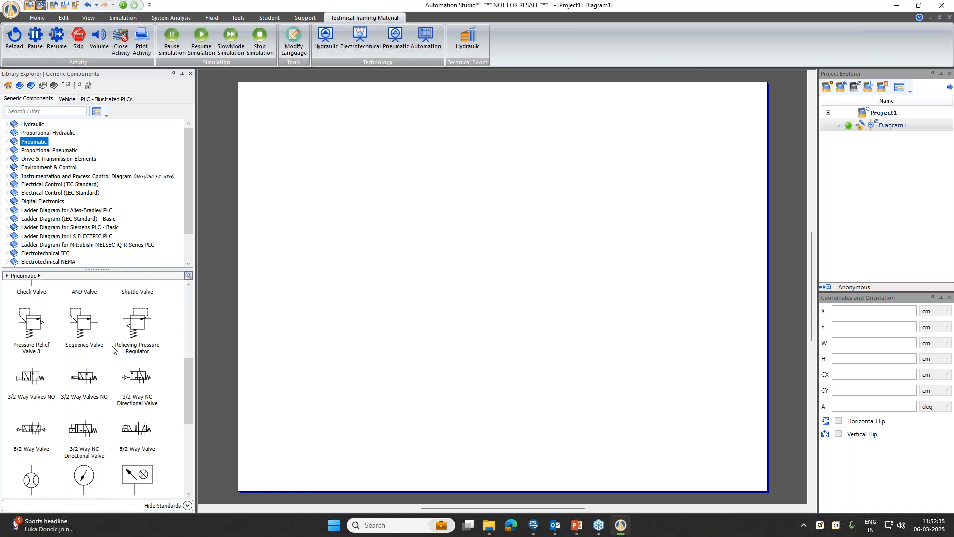
scroll(113, 349, "down", 4)
scroll(112, 350, "up", 2)
scroll(113, 350, "up", 7)
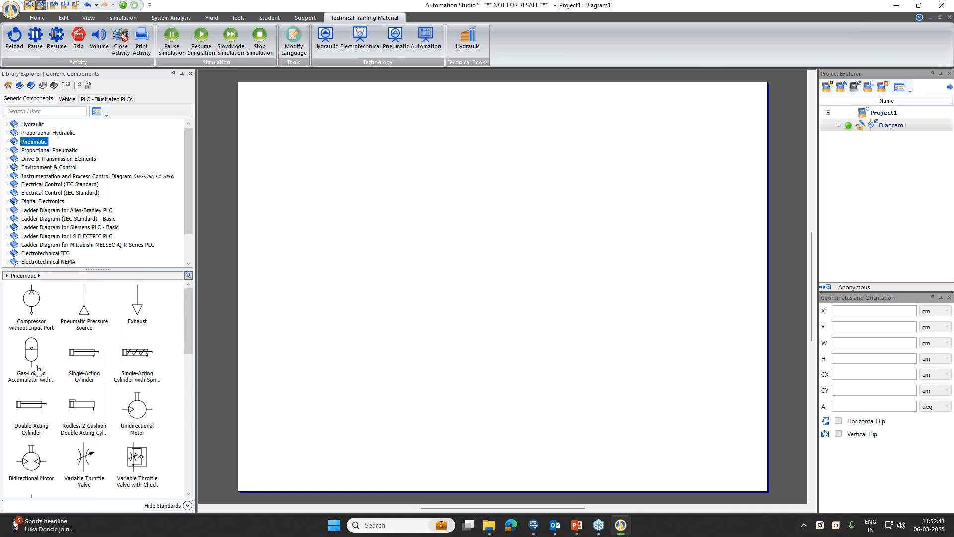
scroll(54, 367, "down", 2)
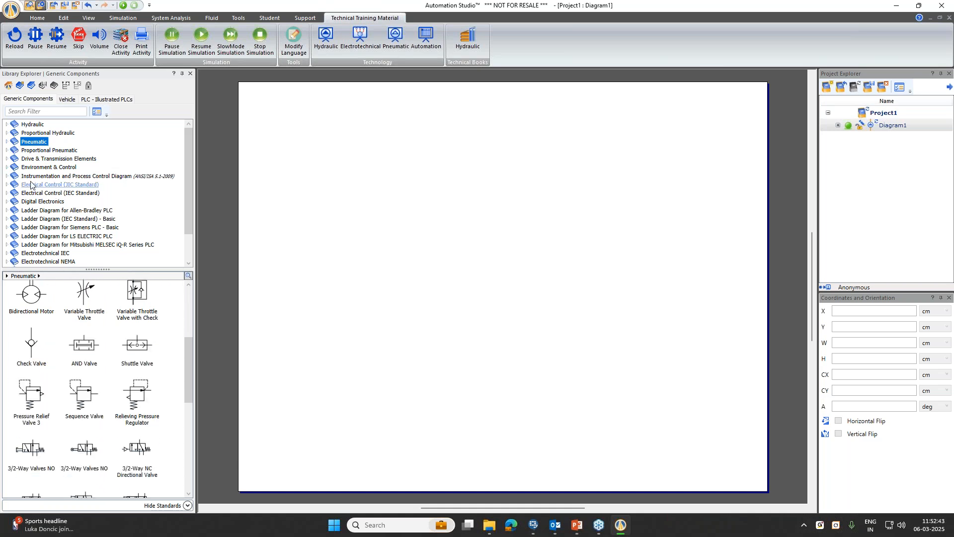
Expand the Pneumatic library and examine its subcategories, from compressors and actuators to logic units and timers
left_click(6, 142)
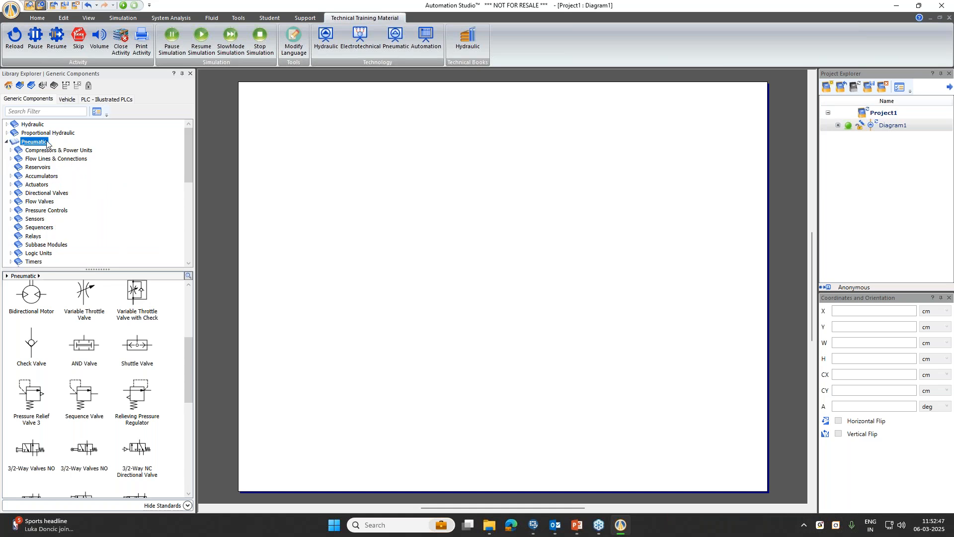
scroll(65, 158, "down", 1)
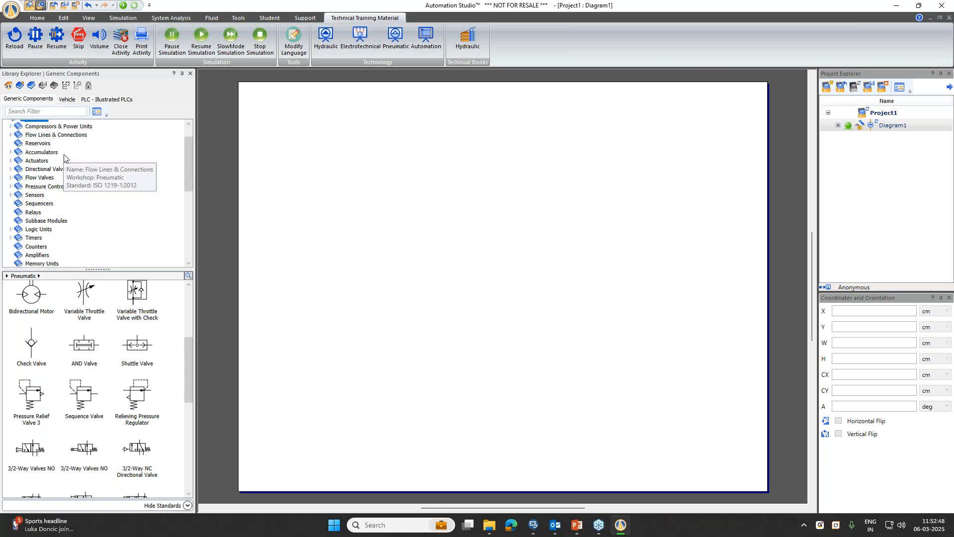
scroll(64, 159, "down", 1)
scroll(64, 157, "up", 2)
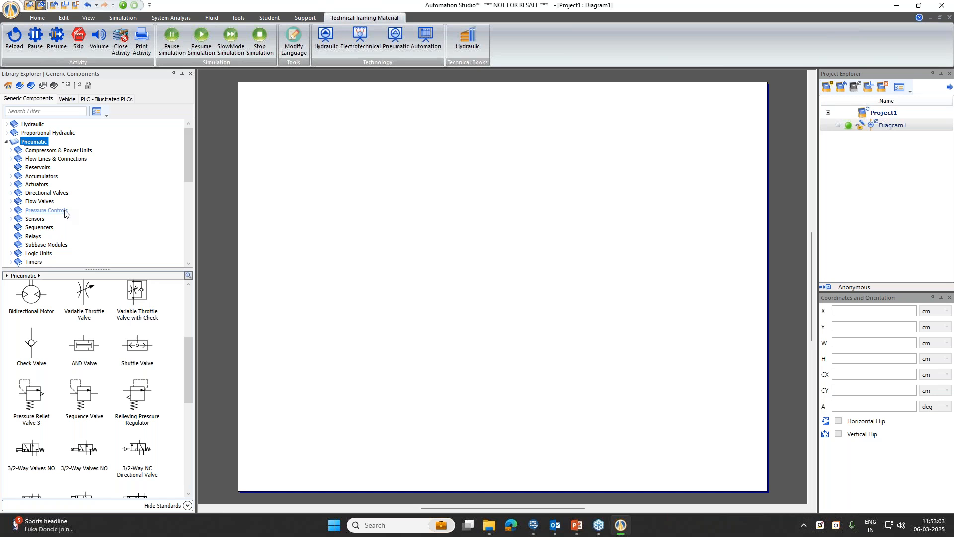
scroll(44, 221, "down", 1)
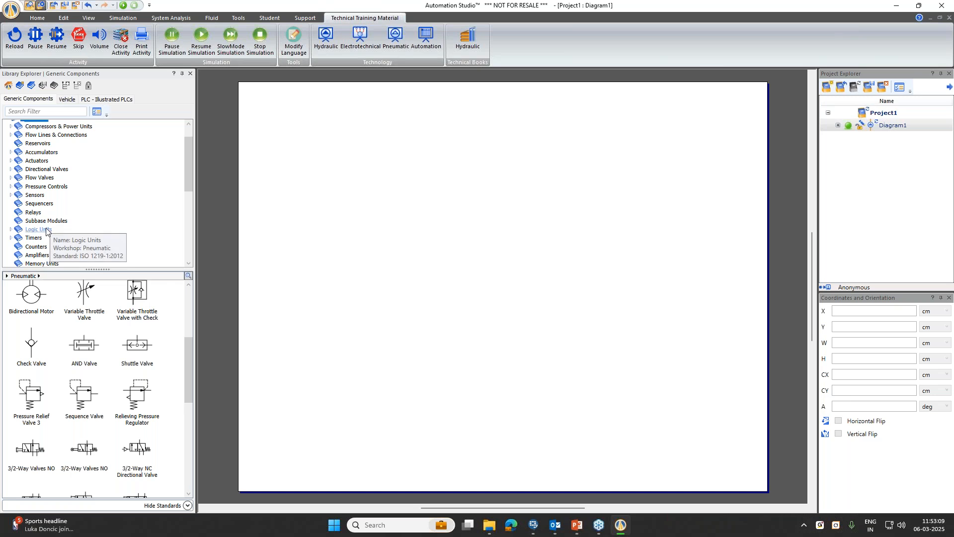
scroll(46, 231, "down", 1)
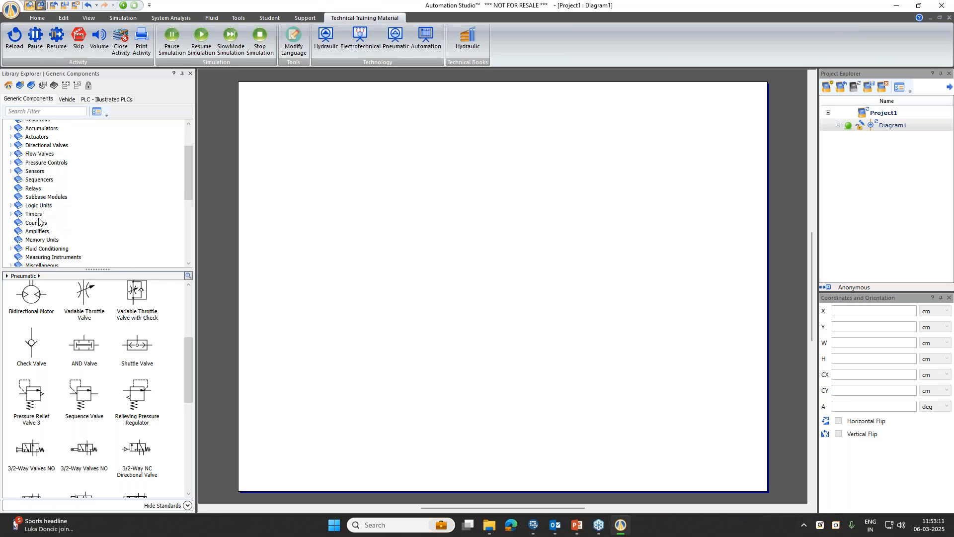
scroll(69, 218, "up", 2)
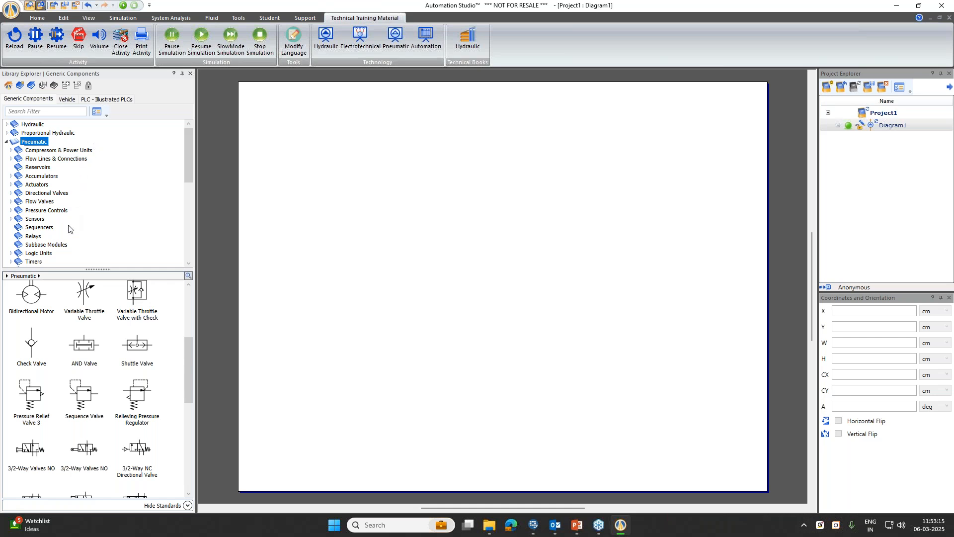
Inspect the contents of the Compressors & Power Units and Flow Lines & Connections categories, then collapse both
left_click(11, 150)
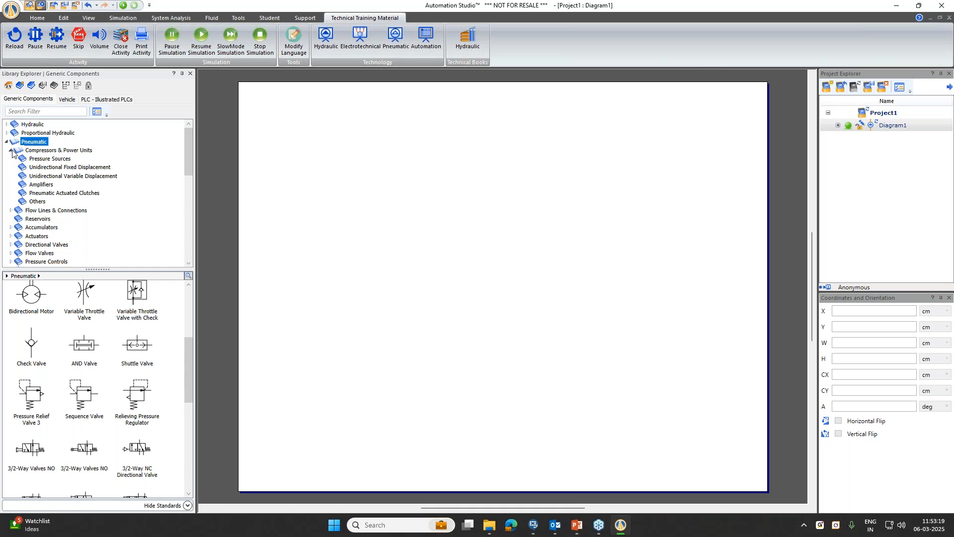
left_click(10, 210)
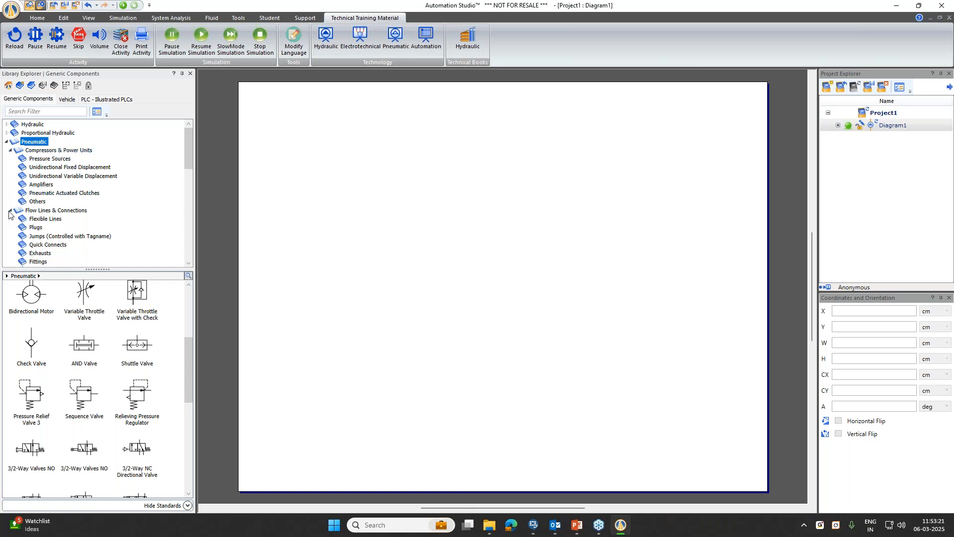
left_click(10, 210)
left_click(11, 150)
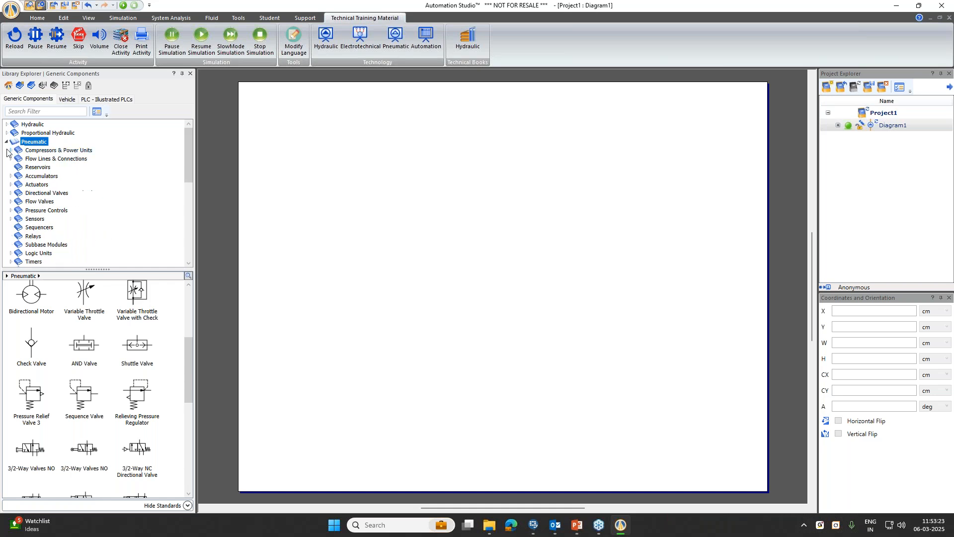
Collapse the Pneumatic library and place a Double-Acting Cylinder near the top of the diagram
left_click(6, 142)
scroll(87, 321, "up", 3)
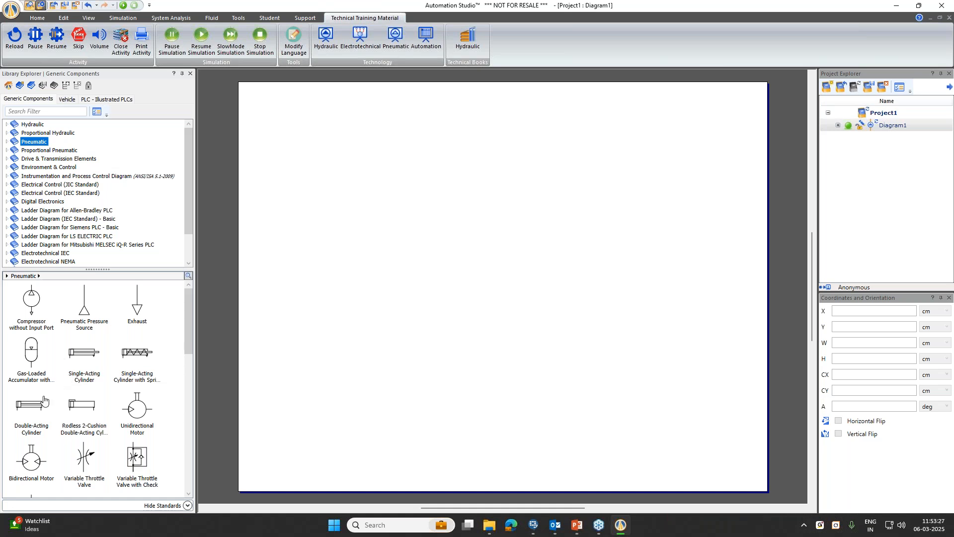
left_click(44, 400)
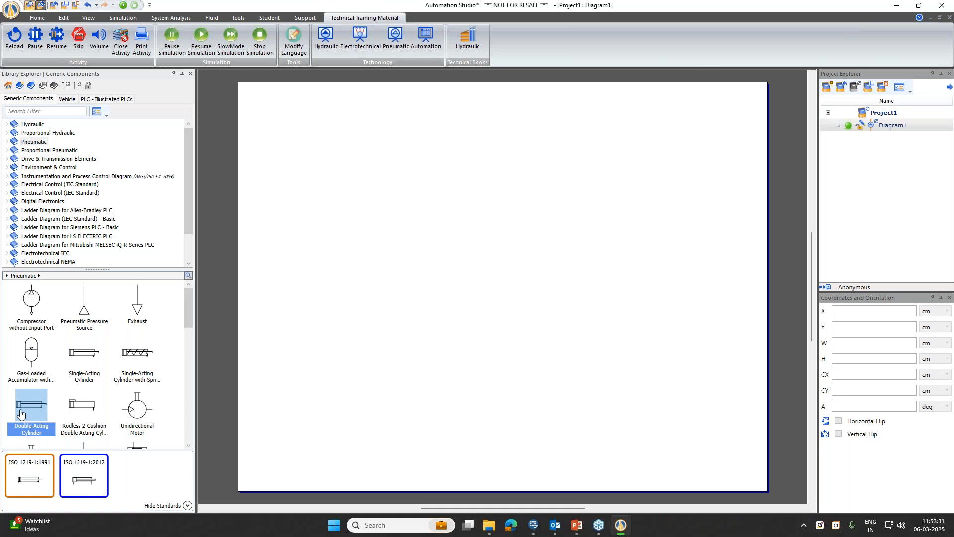
left_click_drag(20, 412, 387, 141)
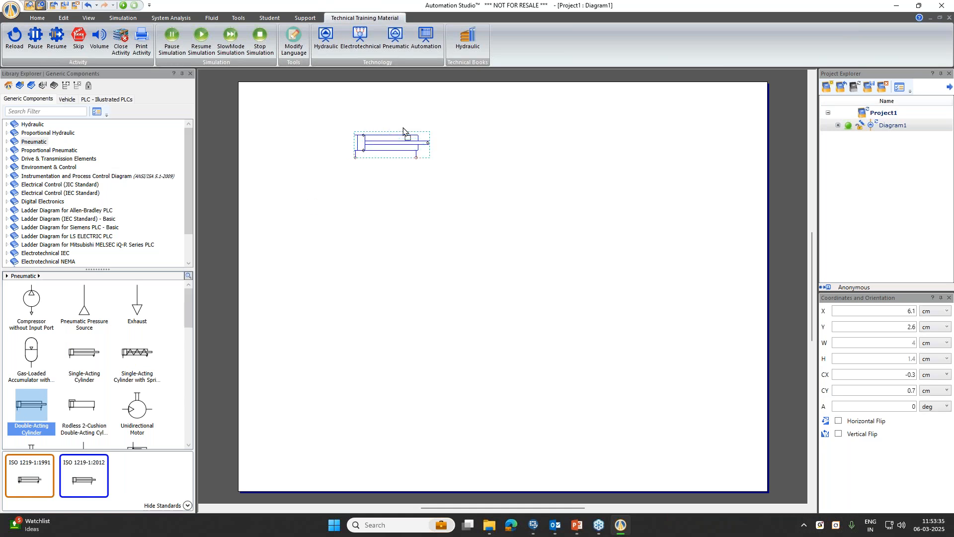
left_click(381, 169)
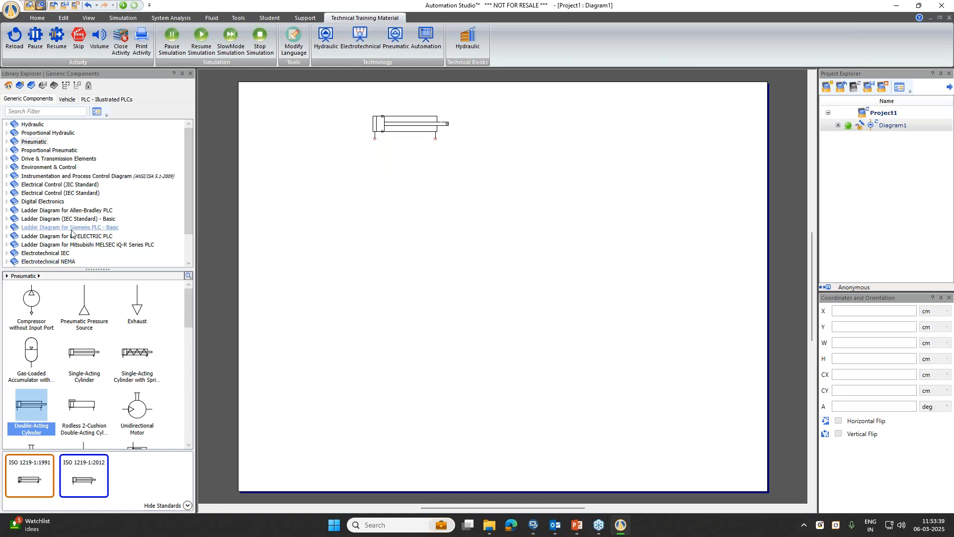
Place two Variable Throttle Valves with Check side by side below the cylinder, one under each cylinder port
scroll(85, 326, "down", 2)
left_click(138, 363)
left_click_drag(138, 364, 380, 167)
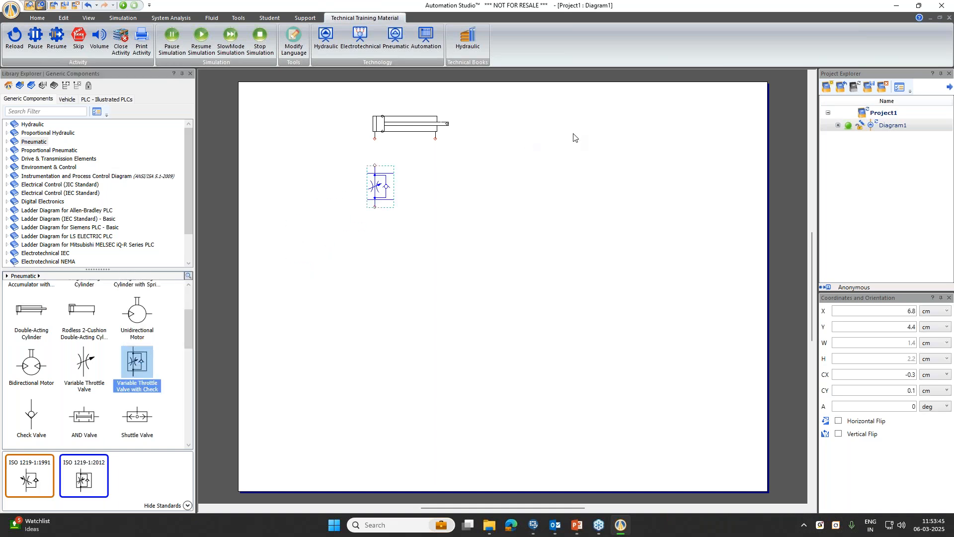
left_click_drag(126, 372, 444, 168)
left_click(499, 130)
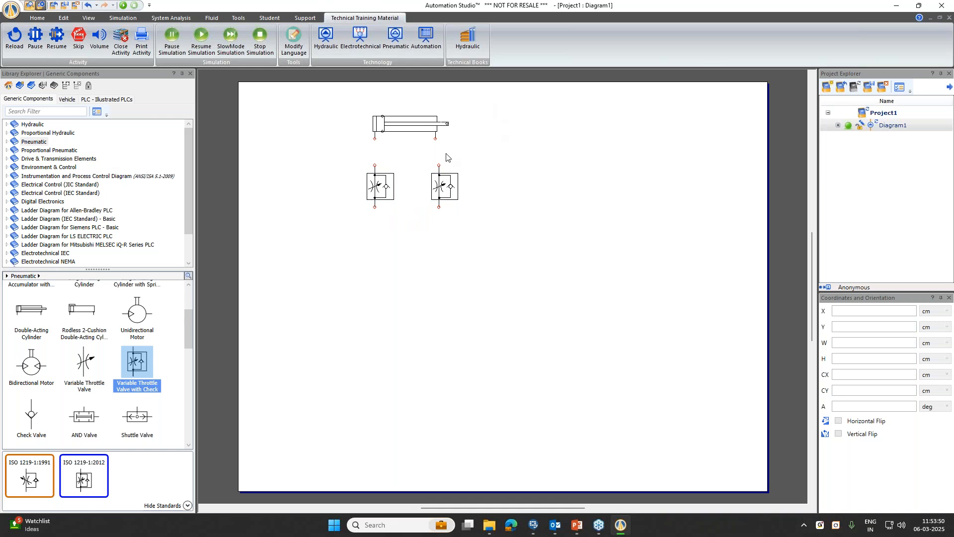
Flip the throttle valve under the cylinder's rear port both vertically and horizontally
left_click(376, 189)
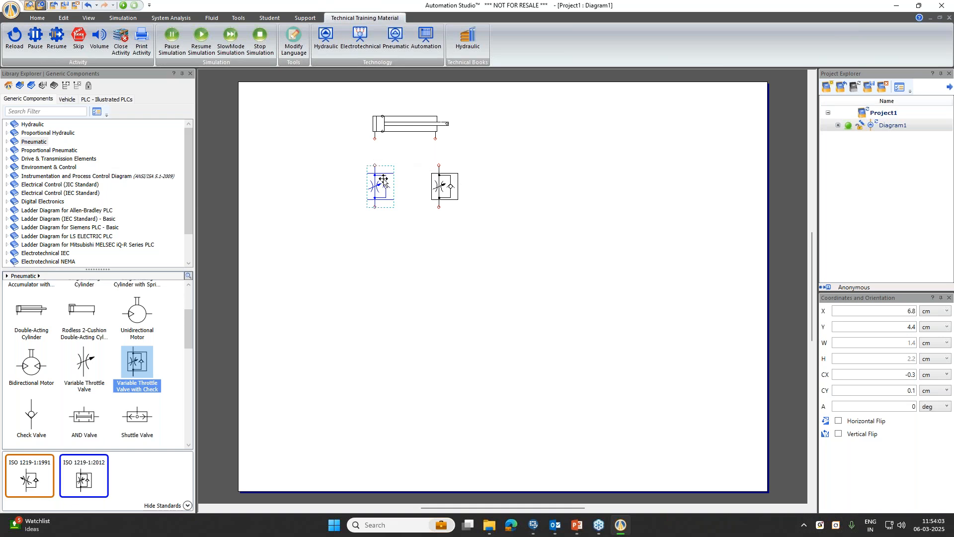
right_click(383, 179)
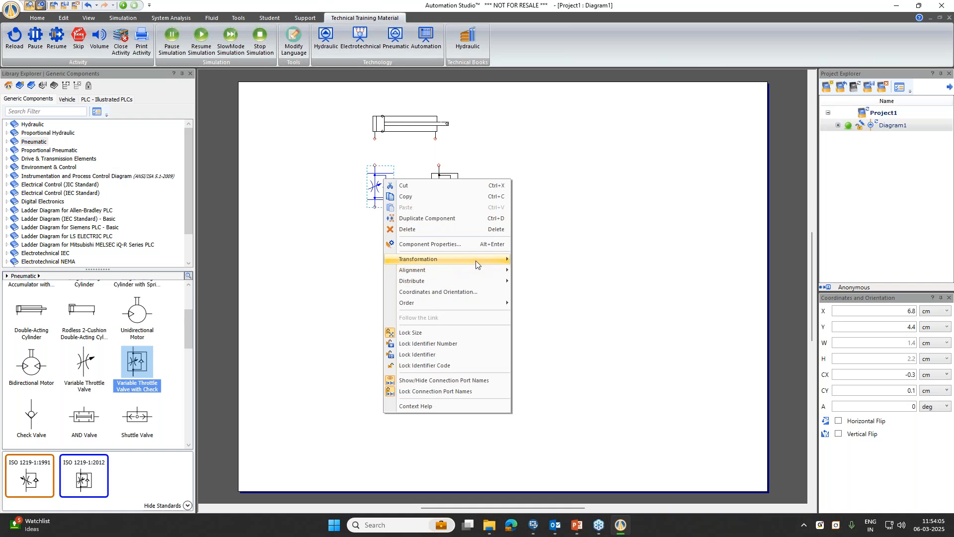
mouse_move(476, 264)
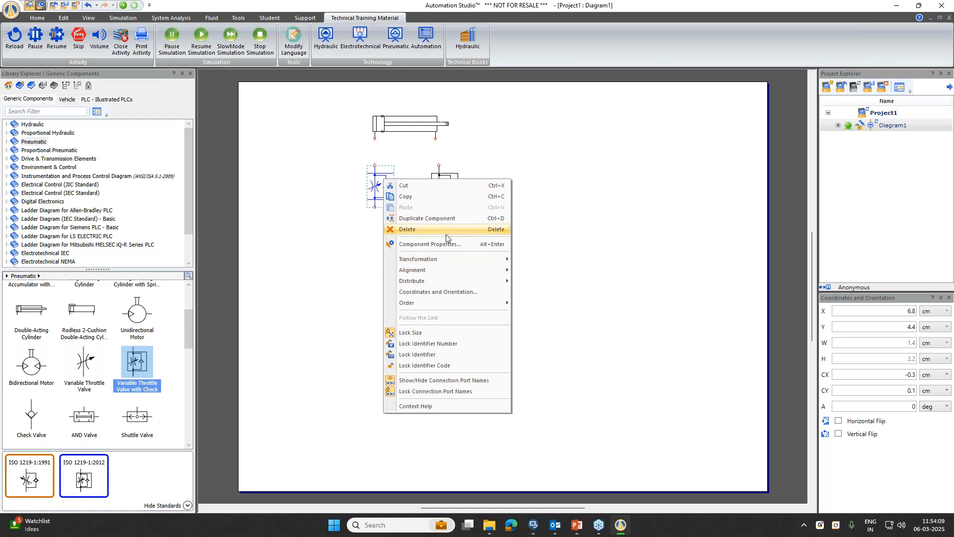
mouse_move(448, 256)
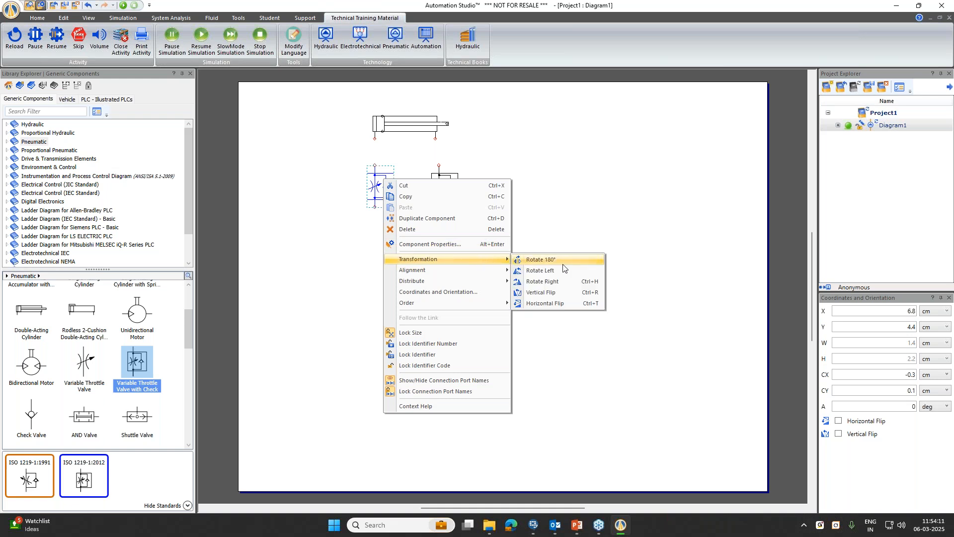
left_click(566, 293)
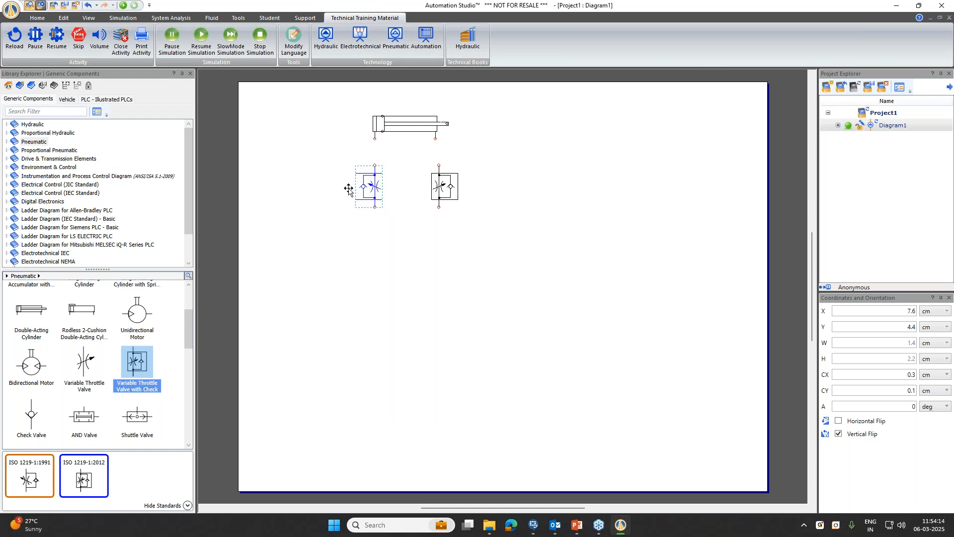
right_click(375, 190)
mouse_move(419, 269)
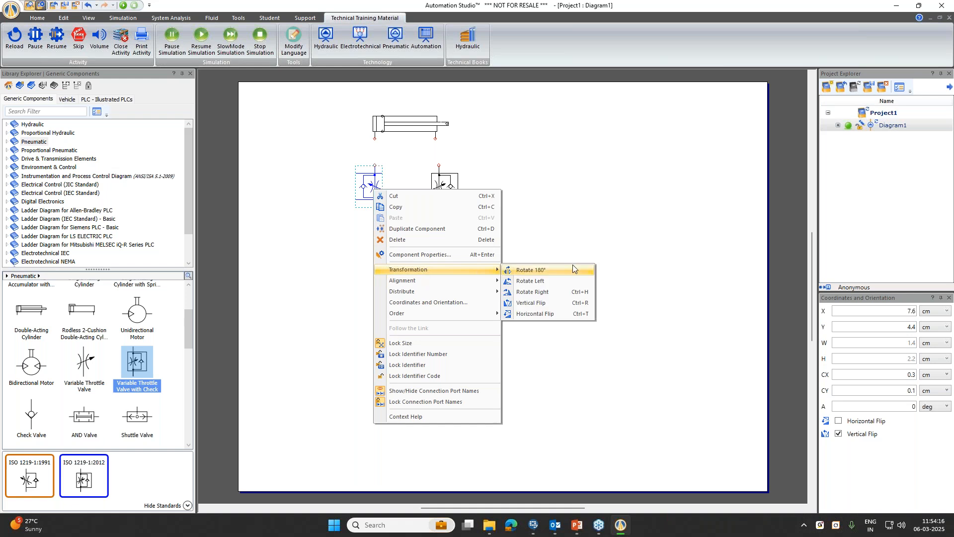
left_click(538, 315)
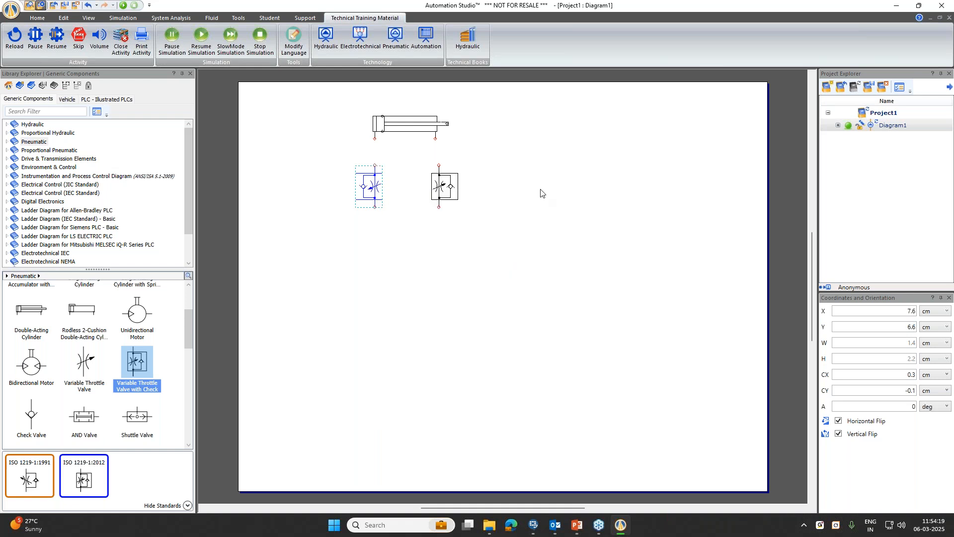
Flip the throttle valve under the cylinder's rod-side port horizontally so that it mirrors the other one
left_click(472, 140)
left_click(444, 180)
key("ctrl+h")
key("ctrl+r")
key("ctrl+r")
key("ctrl+r")
key("ctrl+r")
left_click(473, 150)
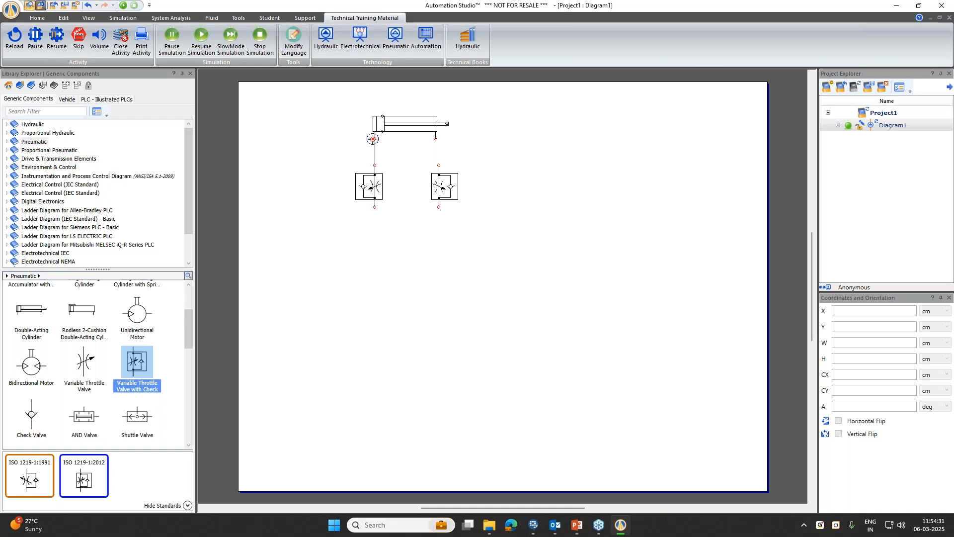
right_click(343, 154)
left_click(314, 146)
Place a 5/2-Way Valve with pilot actuation on both ends below the two throttle valves
scroll(55, 348, "down", 2)
scroll(64, 366, "down", 3)
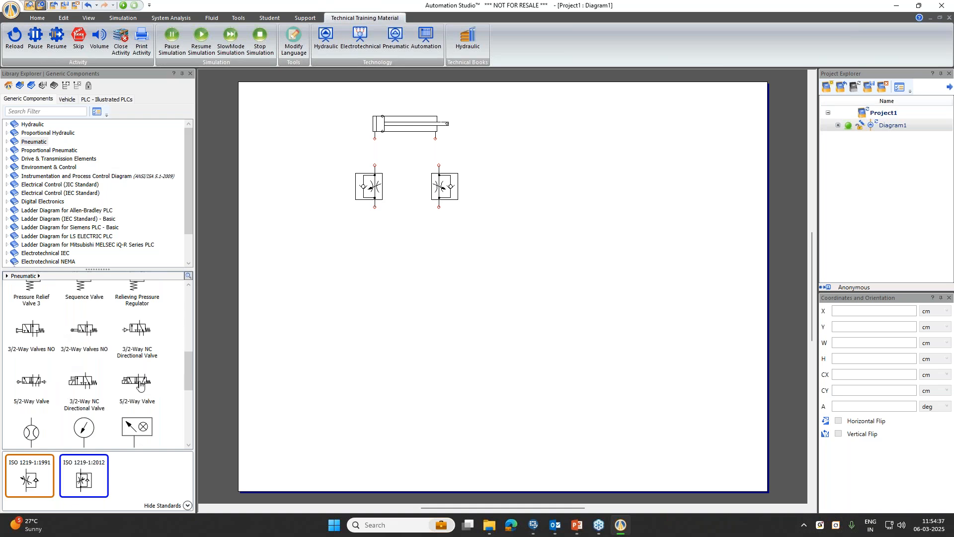
scroll(79, 373, "up", 1)
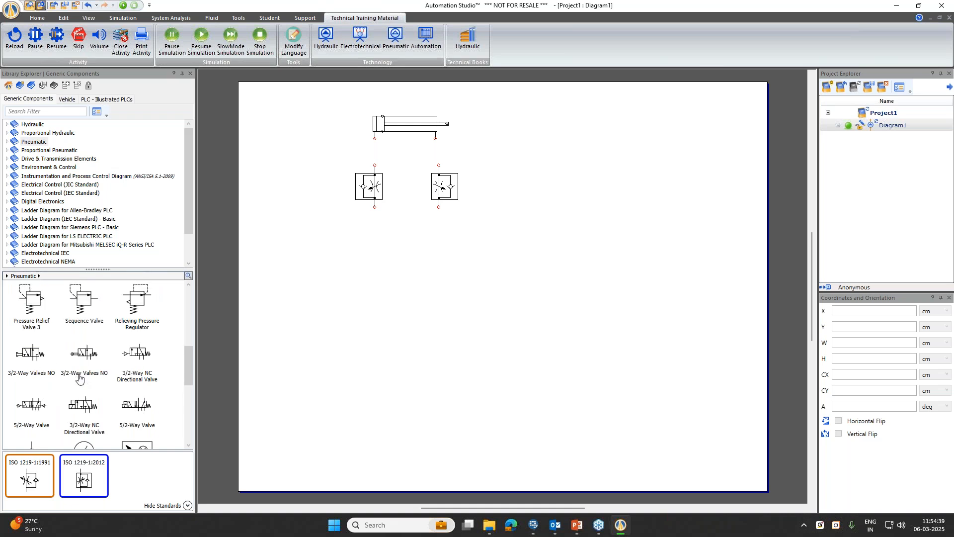
left_click(25, 414)
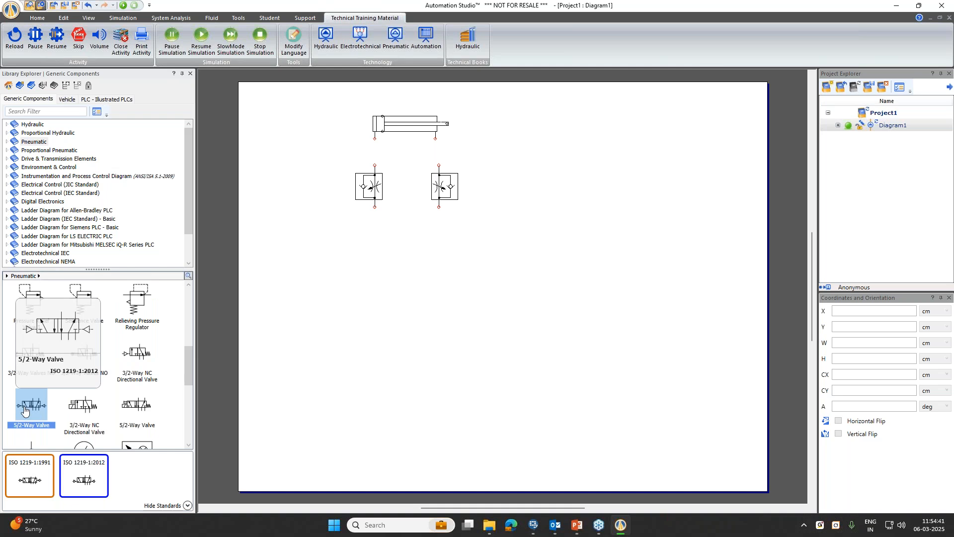
left_click_drag(25, 411, 411, 251)
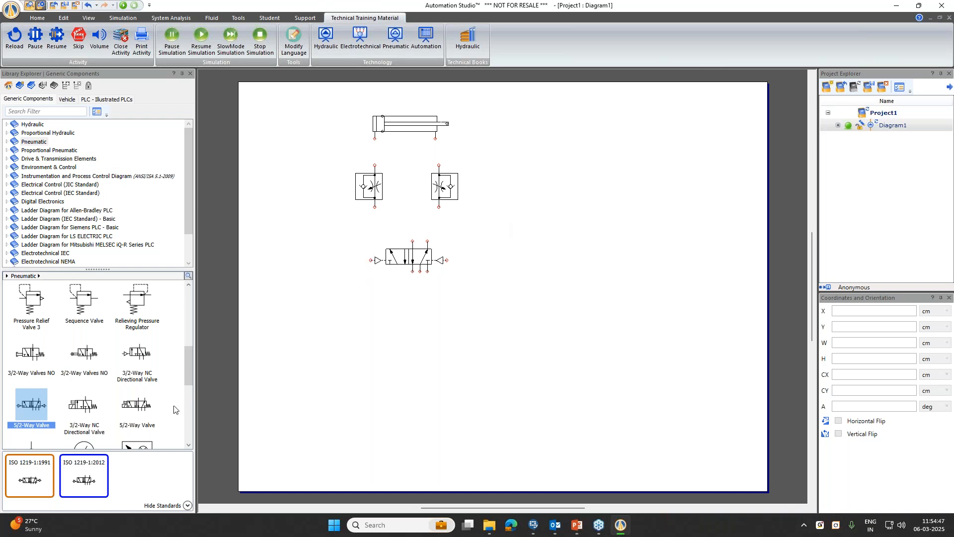
Place a Relieving Pressure Regulator below the 5/2-way valve
scroll(28, 405, "down", 1)
scroll(101, 382, "down", 4)
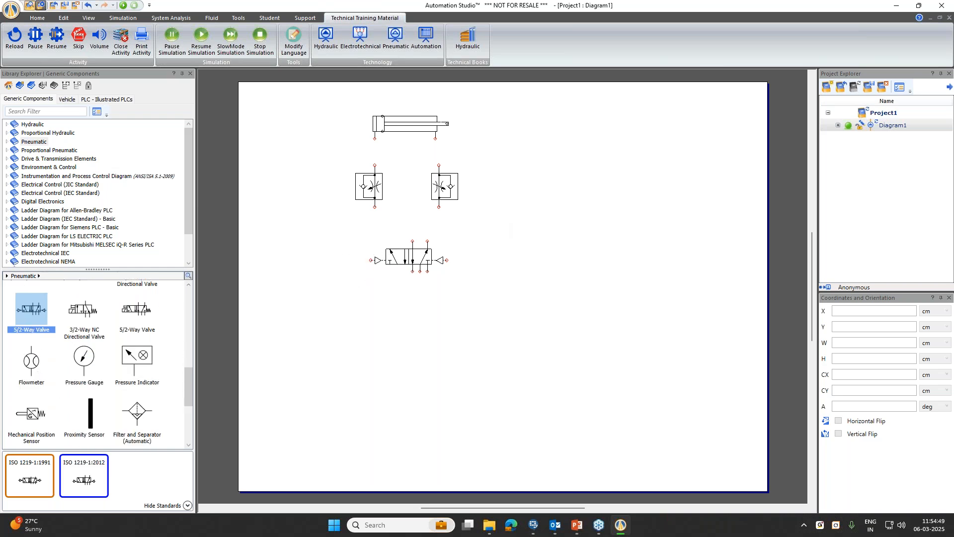
scroll(151, 382, "down", 5)
scroll(125, 398, "down", 10)
scroll(127, 398, "up", 1)
left_click(142, 340)
left_click_drag(142, 340, 398, 312)
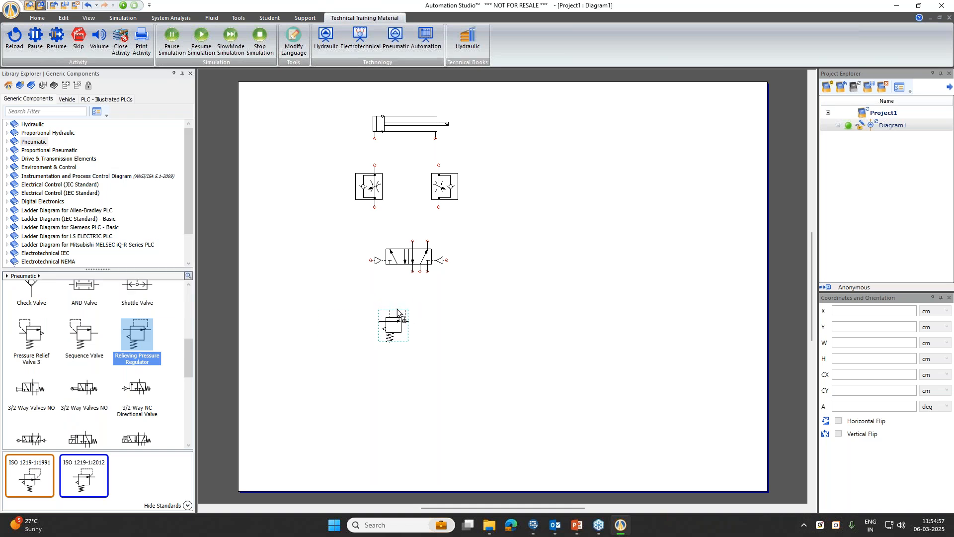
Place an automatic Filter and Separator to the left of the pressure regulator, level with its ports
scroll(92, 387, "down", 1)
scroll(92, 387, "down", 1)
left_click_drag(139, 421, 343, 313)
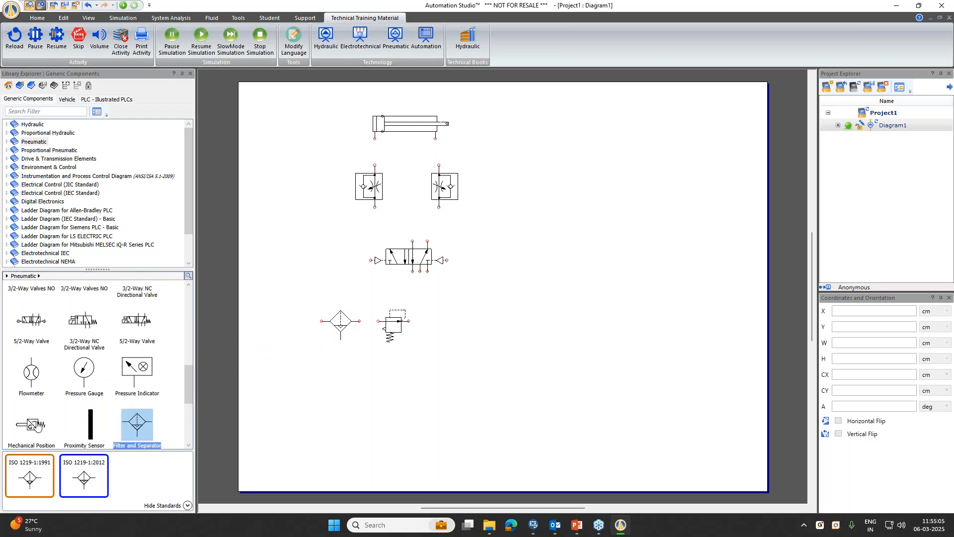
Place a Pneumatic Pressure Source to the lower left of the filter and two Exhaust symbols below the 5/2-way valve
scroll(44, 408, "up", 5)
left_click_drag(84, 320, 275, 344)
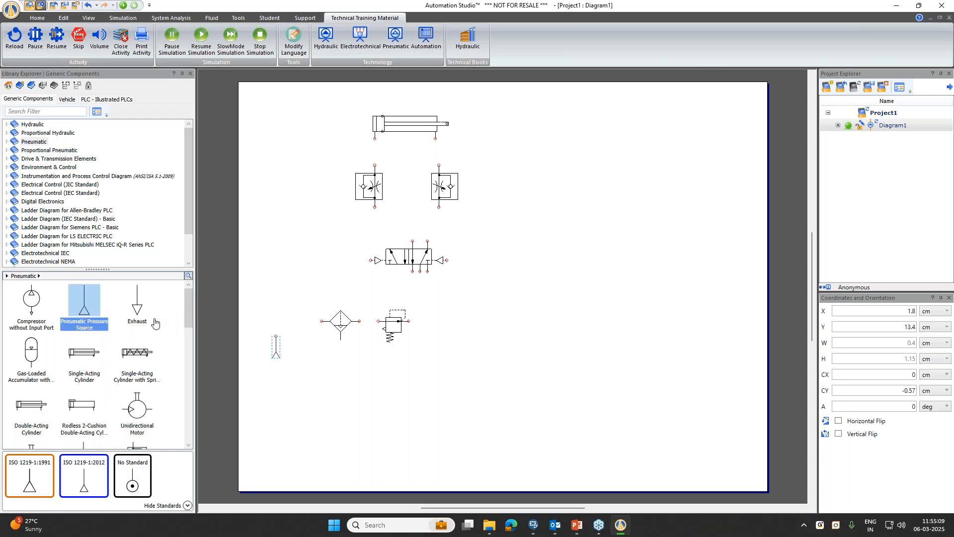
left_click(145, 318)
left_click_drag(141, 318, 439, 287)
left_click(486, 321)
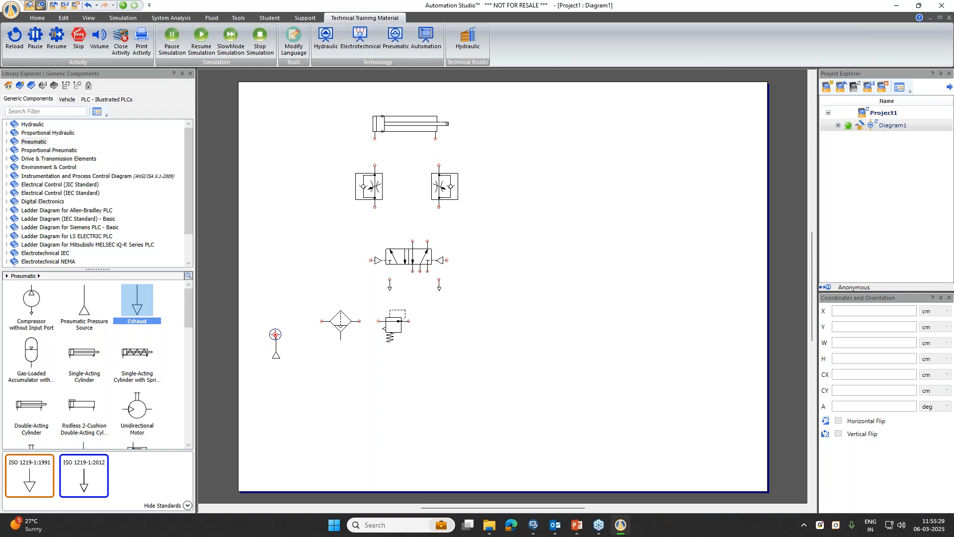
Connect the pressure source through the filter and the regulator to the 5/2-way valve's supply port
mouse_move(276, 334)
left_mouse_down()
mouse_move(282, 307)
mouse_move(315, 321)
mouse_move(377, 321)
mouse_move(417, 277)
mouse_move(420, 323)
mouse_move(418, 273)
left_mouse_up()
Review the function options and component properties of the line between the pressure source and the filter, then close them
left_click(296, 322)
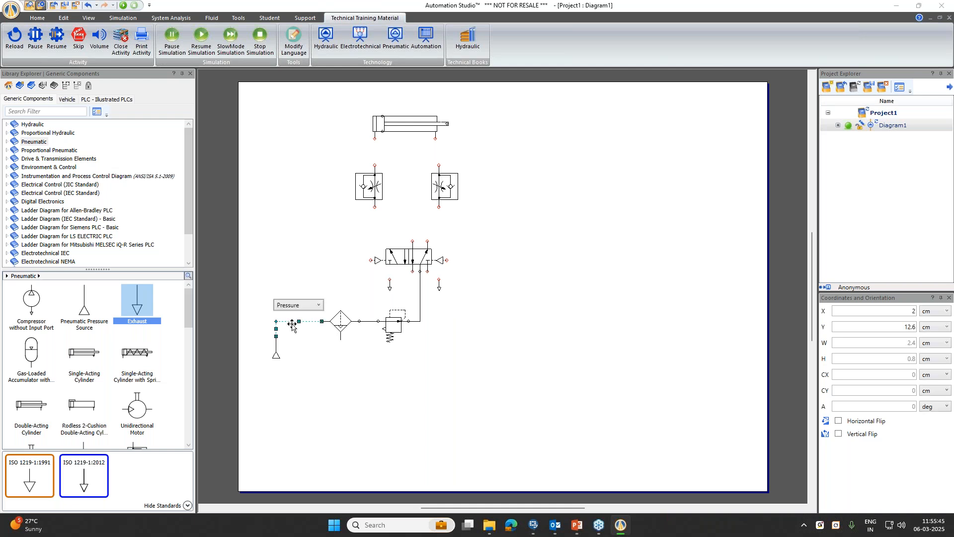
left_click(313, 307)
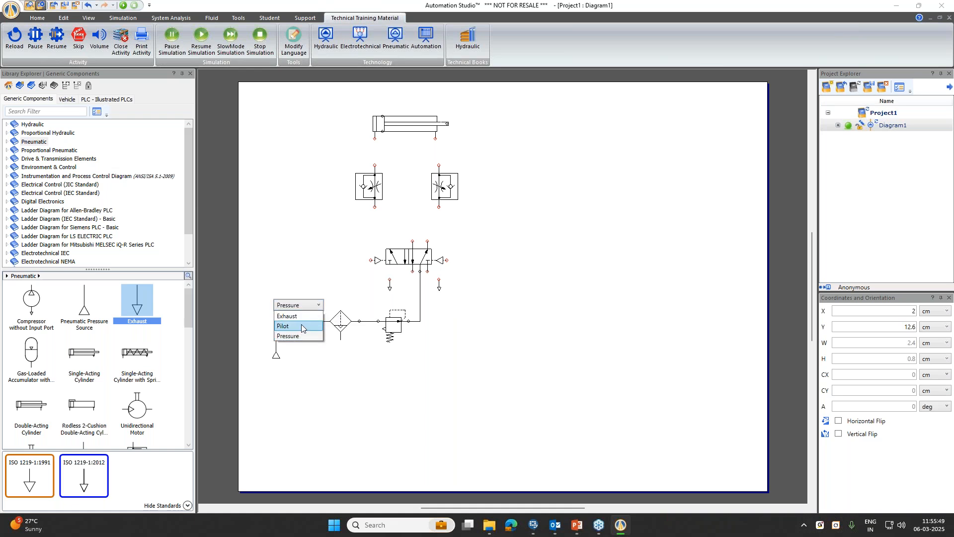
left_click(315, 252)
left_click(308, 351)
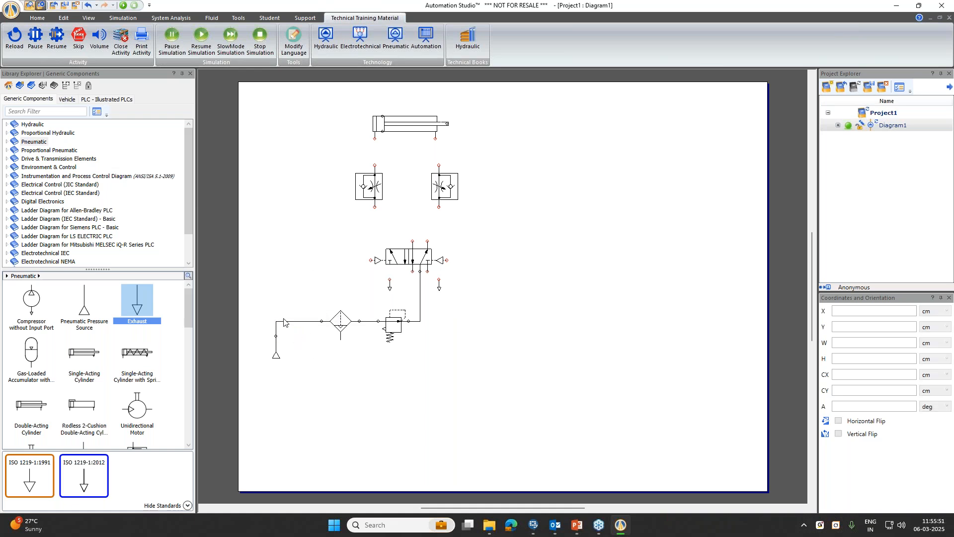
double_click(285, 322)
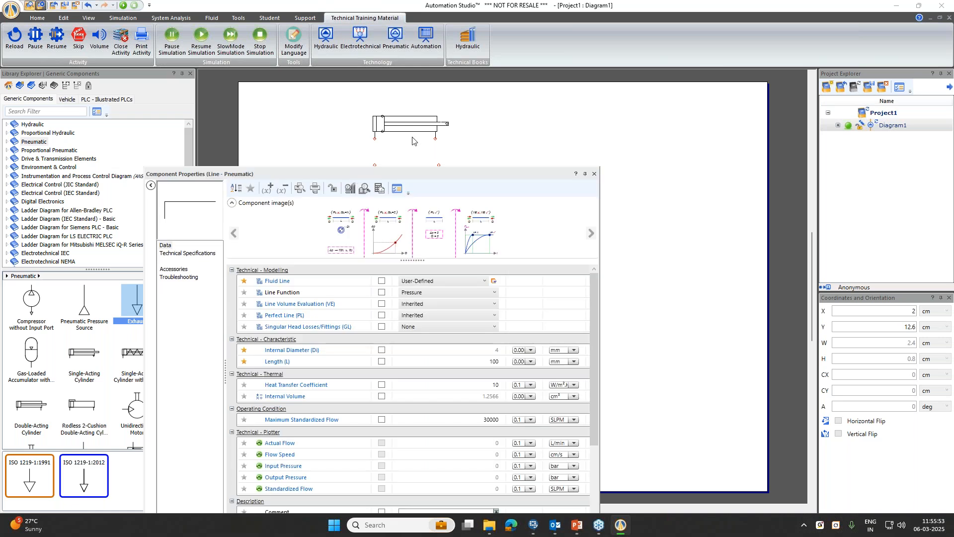
left_click_drag(423, 170, 498, 93)
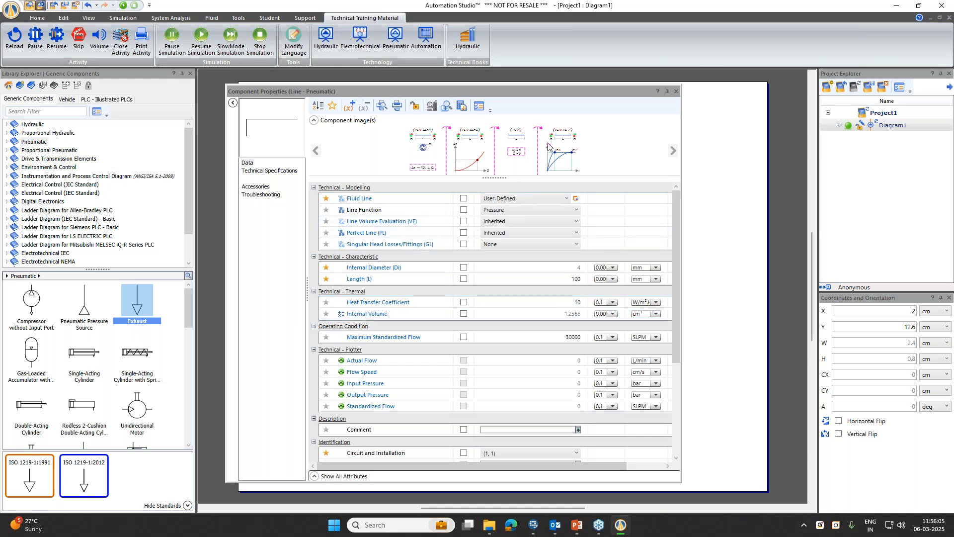
left_click(677, 91)
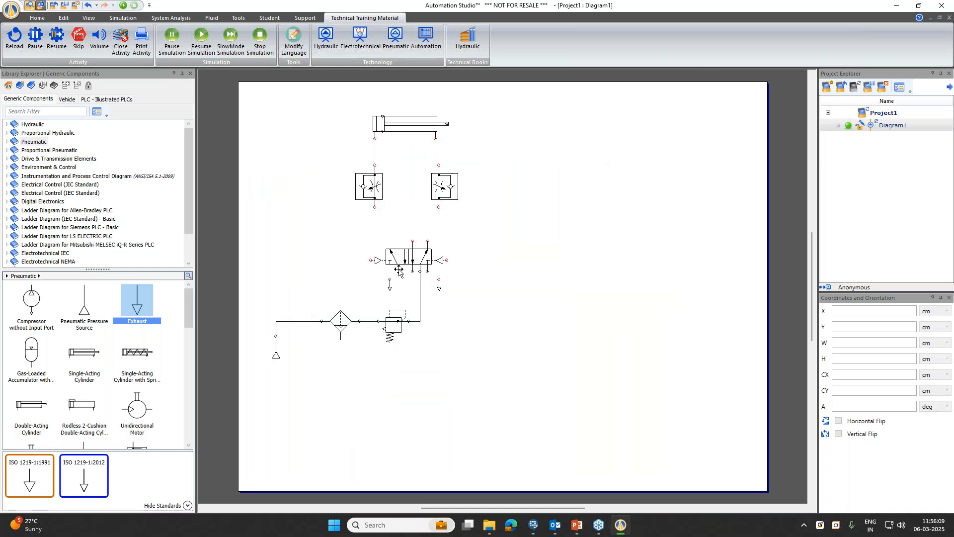
Connect the 5/2-way valve's outputs to the two throttle valves, and the throttle valves to the cylinder ports
left_click(412, 241)
left_click(375, 207)
left_click(439, 206)
left_click_drag(374, 166, 375, 138)
Shift the cylinder, the left throttle valve and the 5/2-way valve to straighten the lines, and even out the left connecting line
left_click_drag(438, 125, 445, 123)
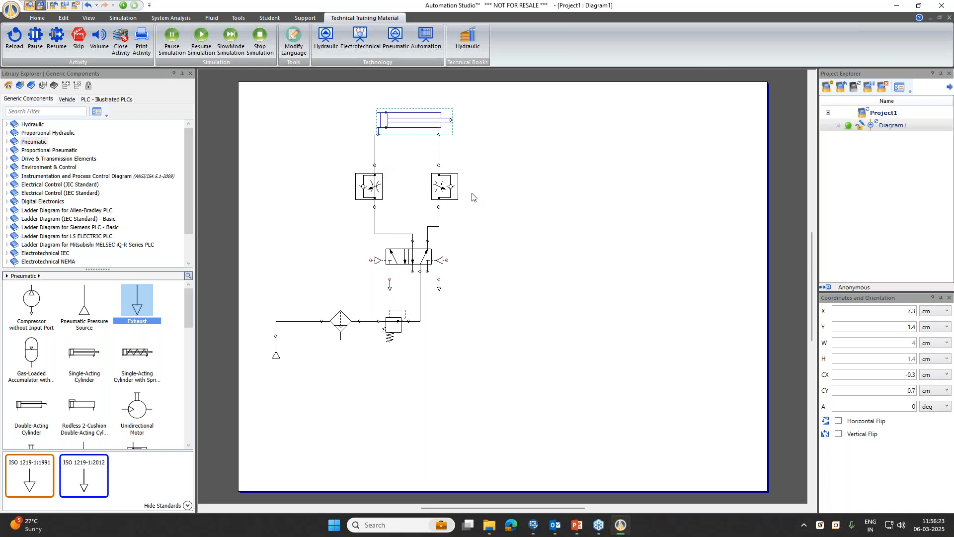
left_click(381, 184)
left_click_drag(376, 188, 380, 189)
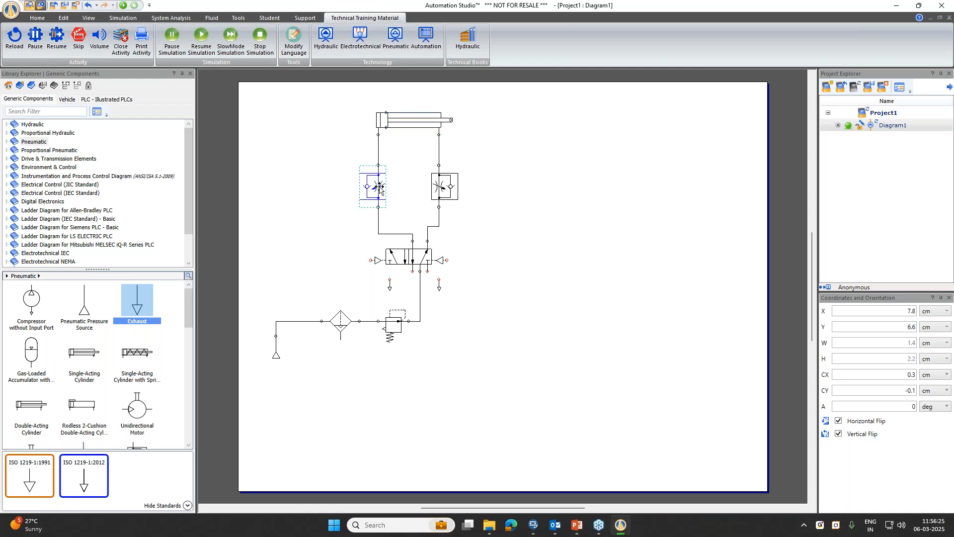
left_click(422, 259)
left_click_drag(424, 268, 405, 268)
left_click(396, 233)
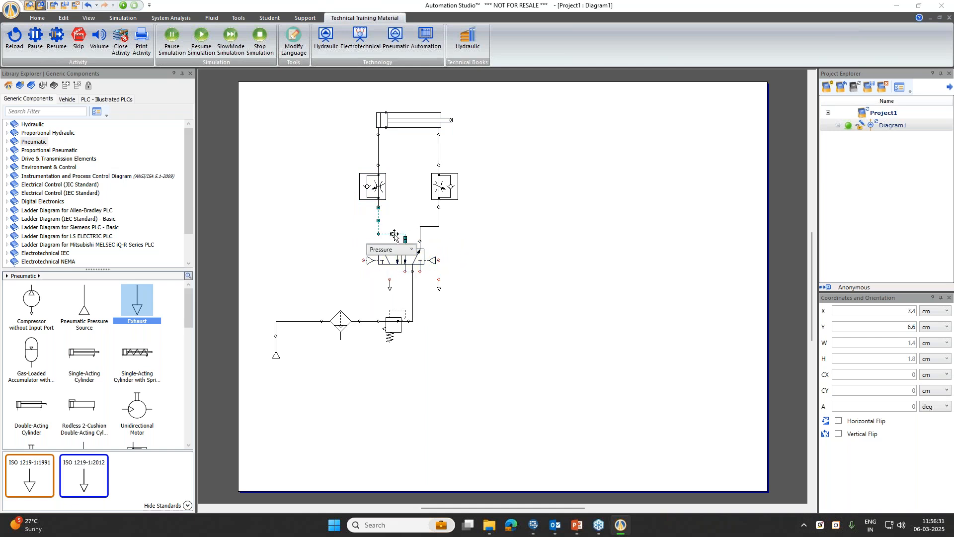
left_click(552, 133)
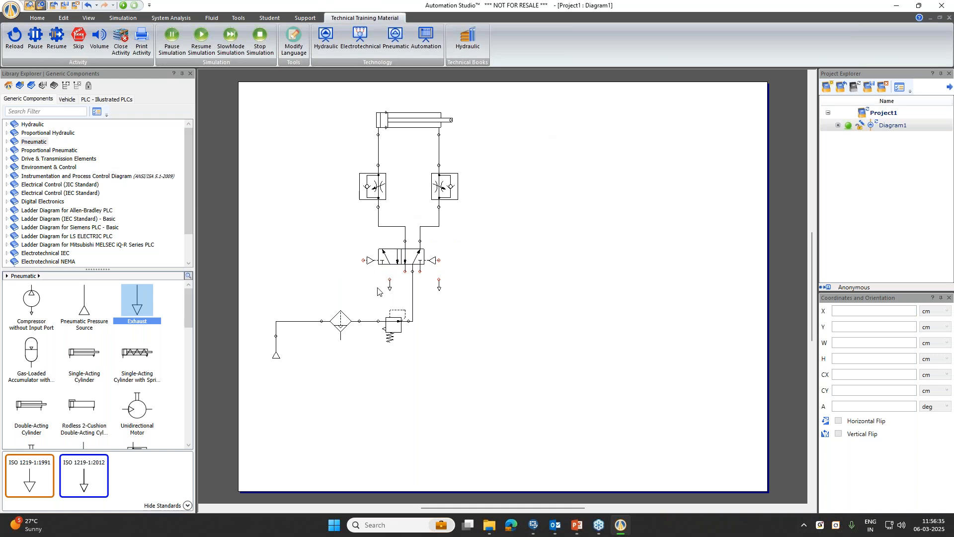
Attach the two exhausts to the 5/2-way valve's exhaust ports
left_click_drag(390, 288, 420, 280)
left_click(478, 233)
Start a normal simulation of the pneumatic circuit
left_click(120, 22)
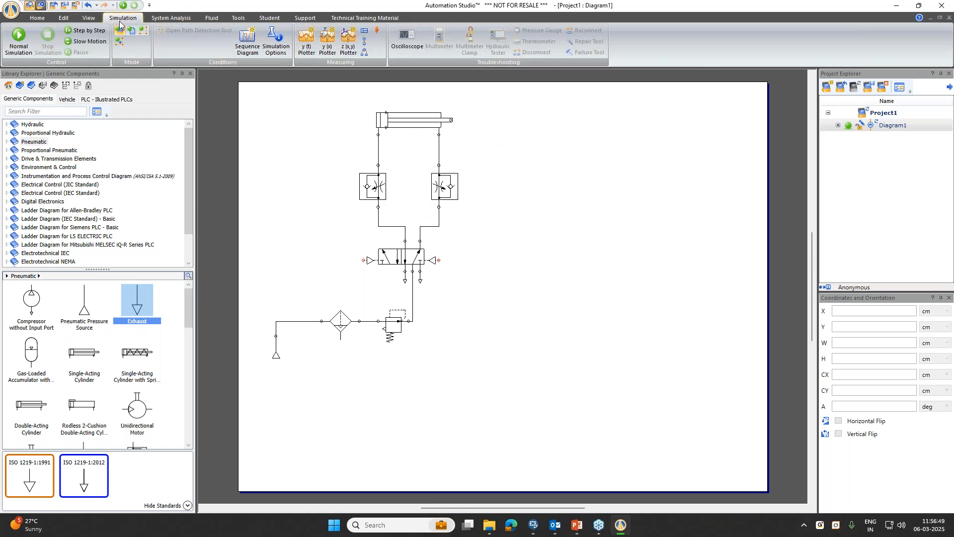
left_click(19, 39)
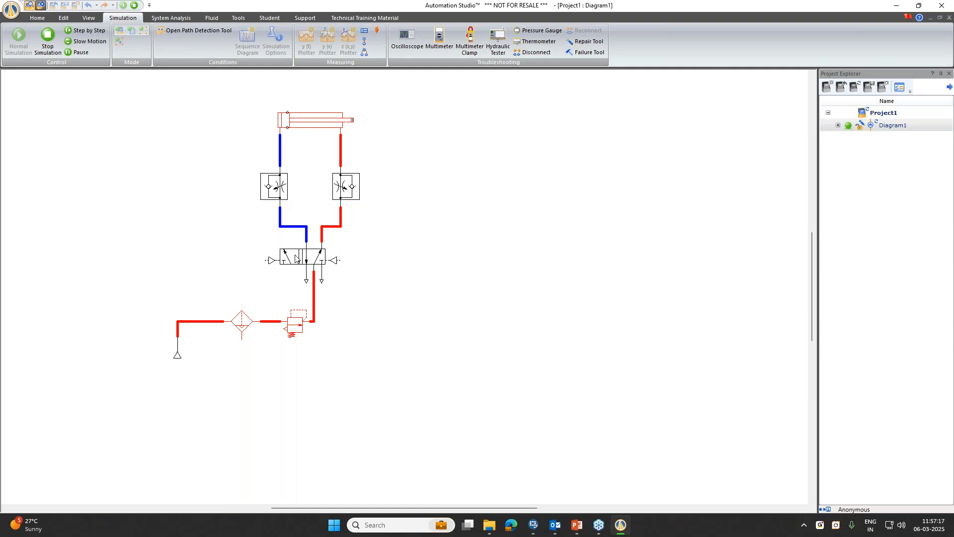
Shift the 5/2-way valve to extend and retract the cylinder, and inspect the pressure regulator's setting
left_click(297, 259)
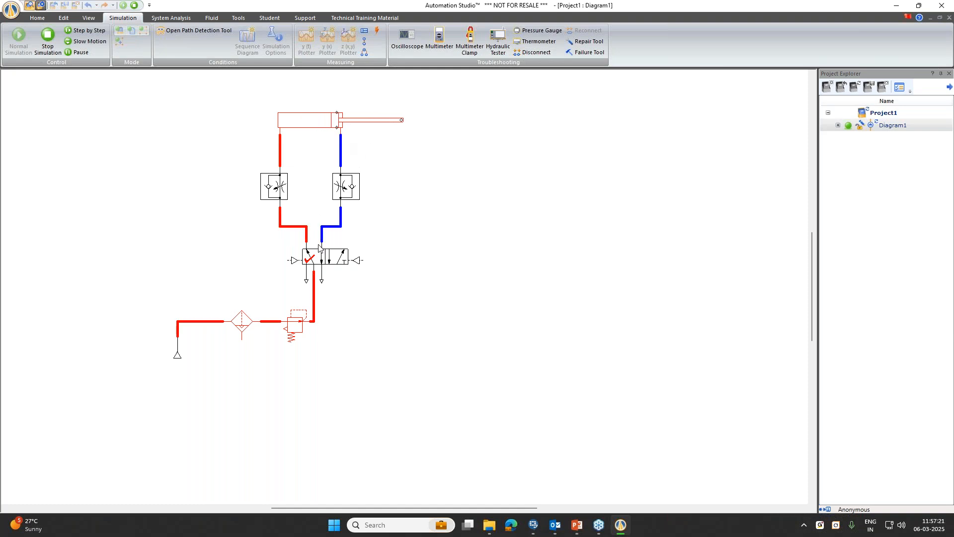
left_click(328, 255)
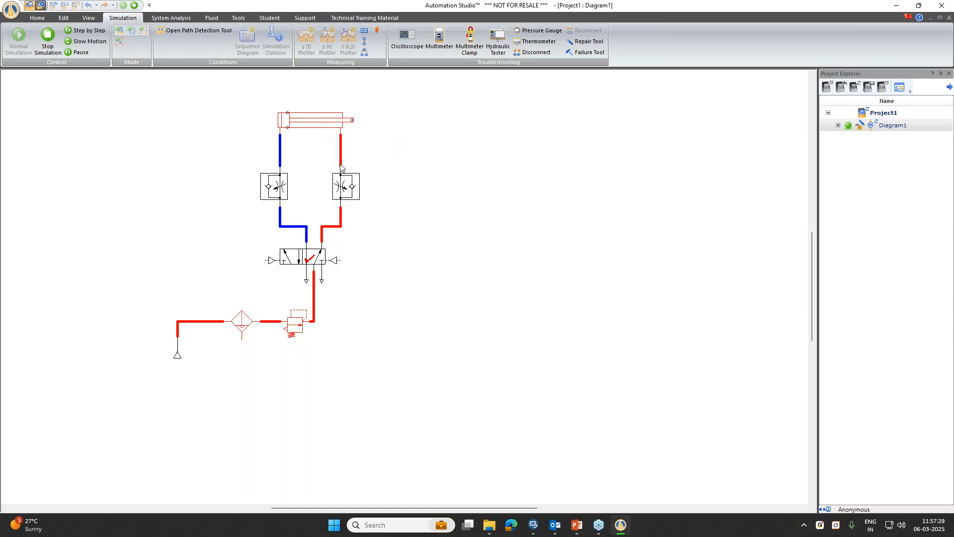
left_click(287, 331)
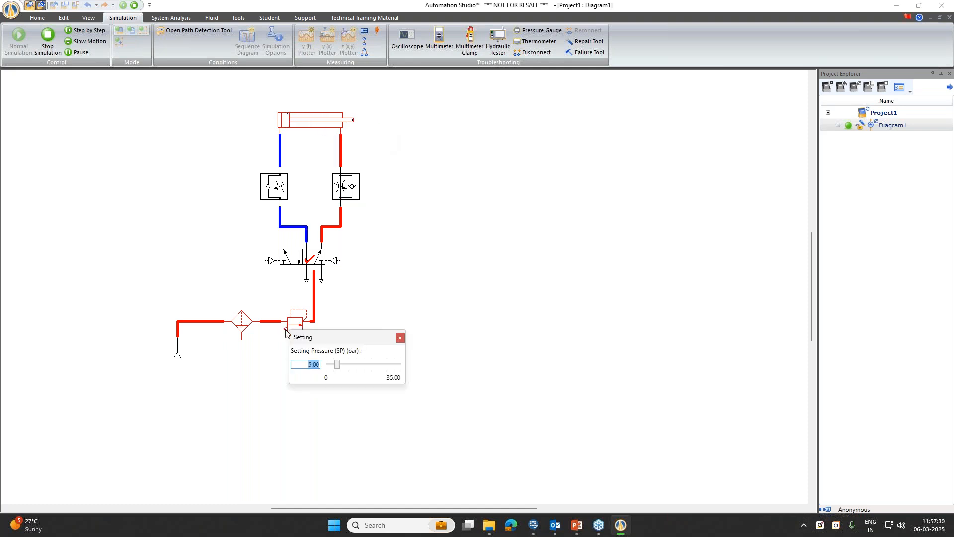
left_click_drag(330, 339, 370, 302)
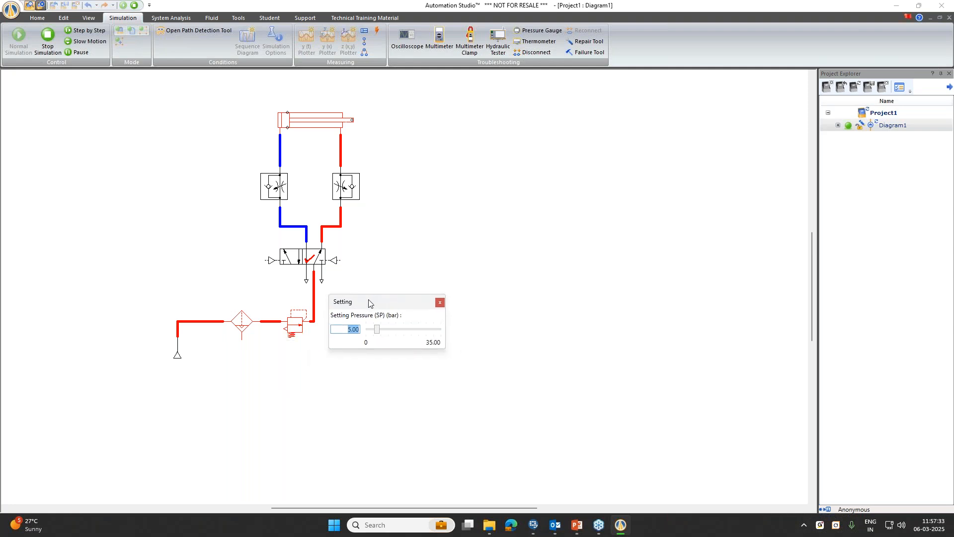
left_click(360, 237)
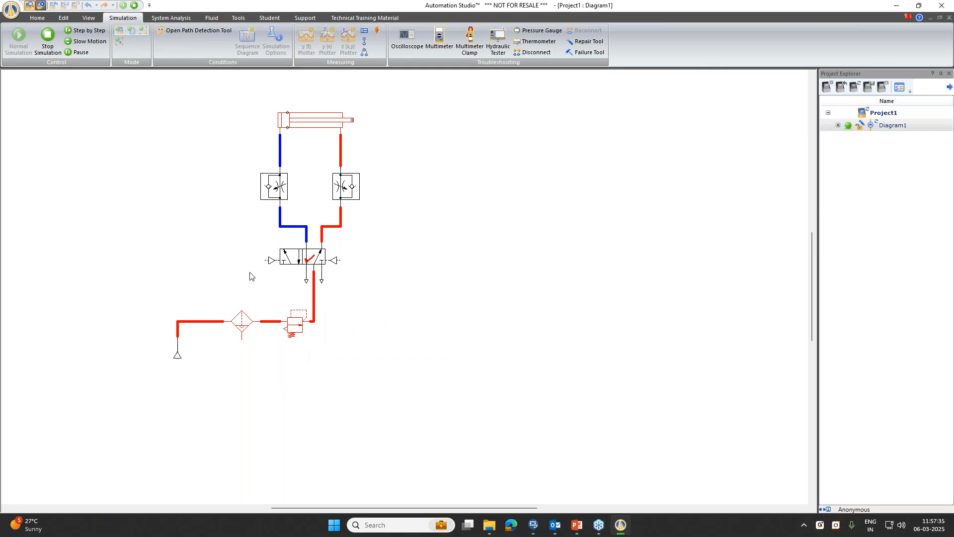
Extend the cylinder, raise the regulator's setting pressure to 19 bar, and shift the 5/2-way valve to retract the cylinder
left_click(291, 255)
left_click(300, 319)
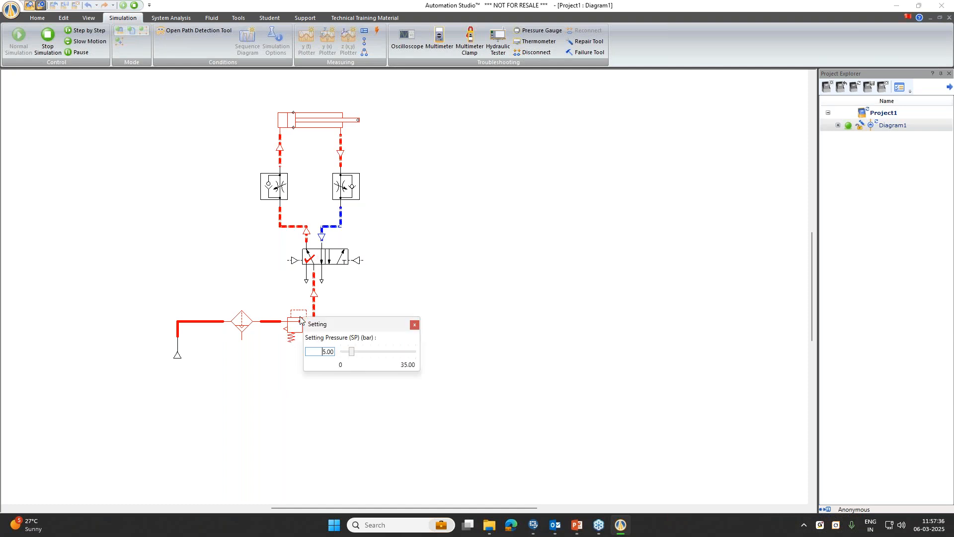
left_click_drag(352, 352, 374, 355)
left_click(388, 351)
left_click(396, 351)
left_click(348, 353)
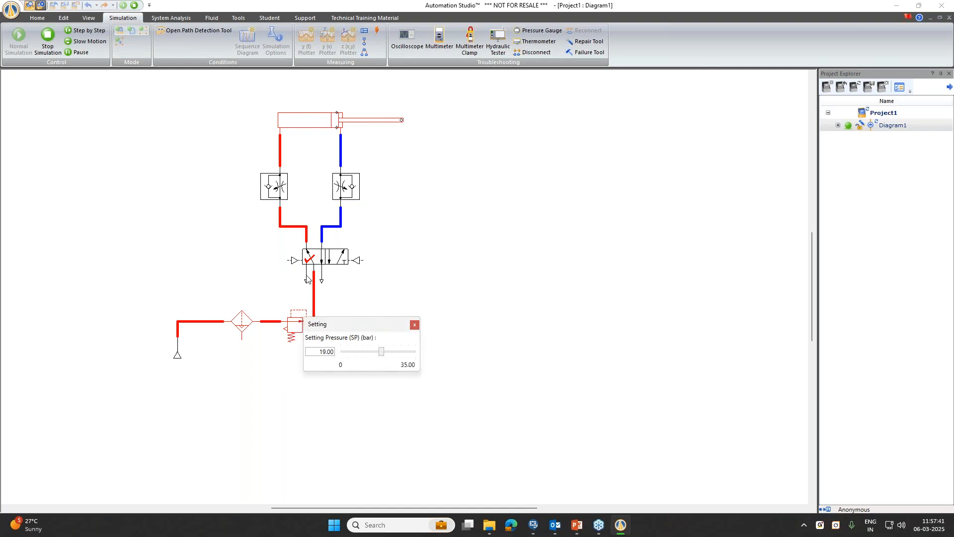
left_click(337, 261)
left_click(334, 262)
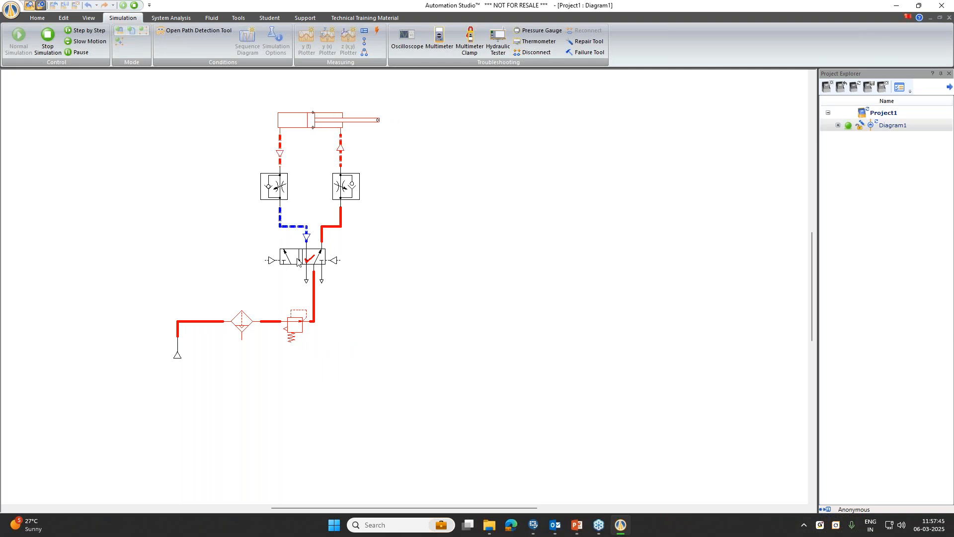
Set the pressure regulator's setting pressure back to 5 bar
left_click(295, 324)
left_click(360, 351)
left_click(352, 354)
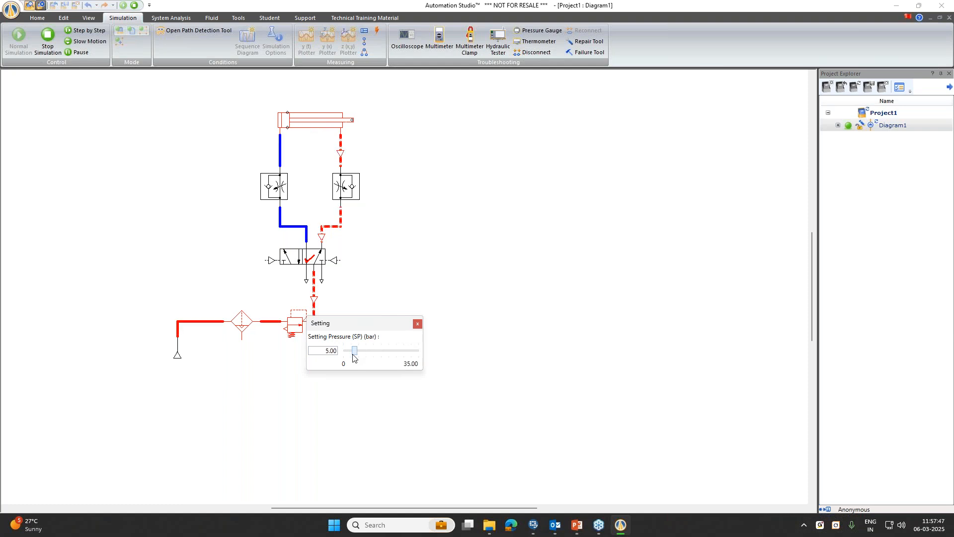
left_click(477, 230)
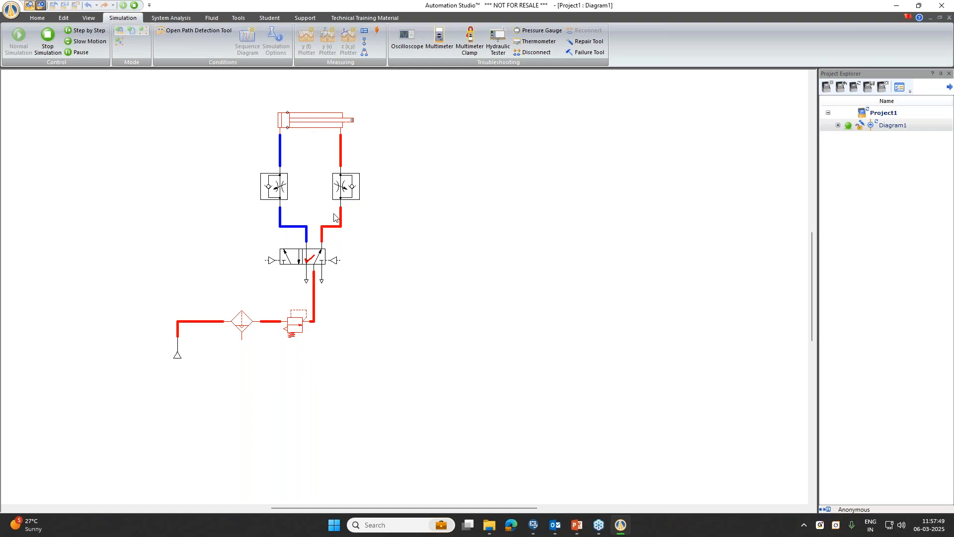
Watch the double-acting cylinder's animation while shifting the 5/2-way valve both ways, and stop the simulation
right_click(345, 191)
left_click(376, 168)
right_click(325, 127)
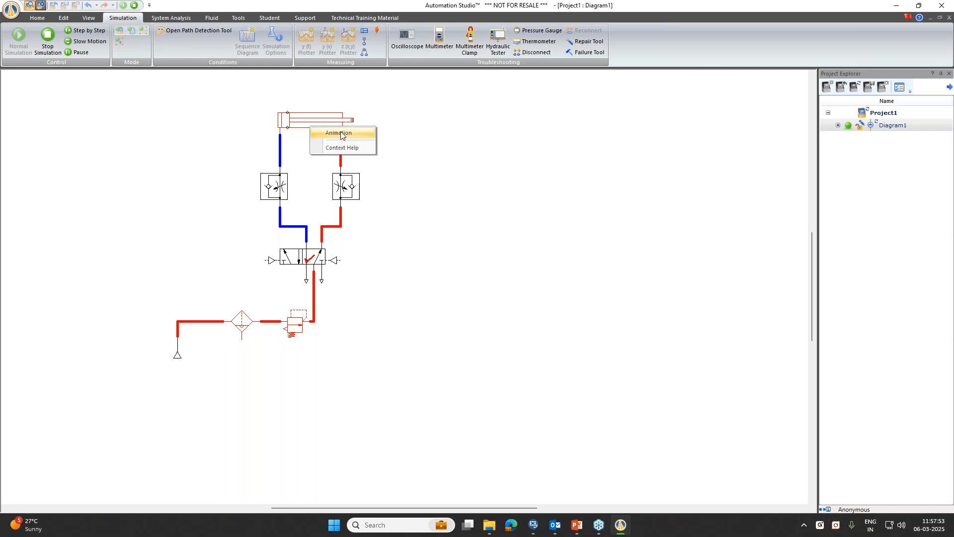
left_click(341, 133)
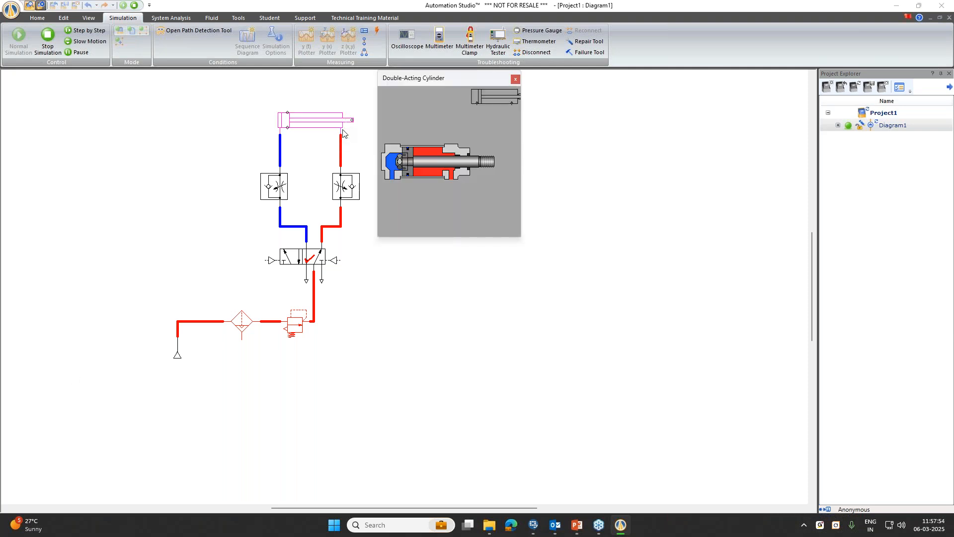
left_click(302, 256)
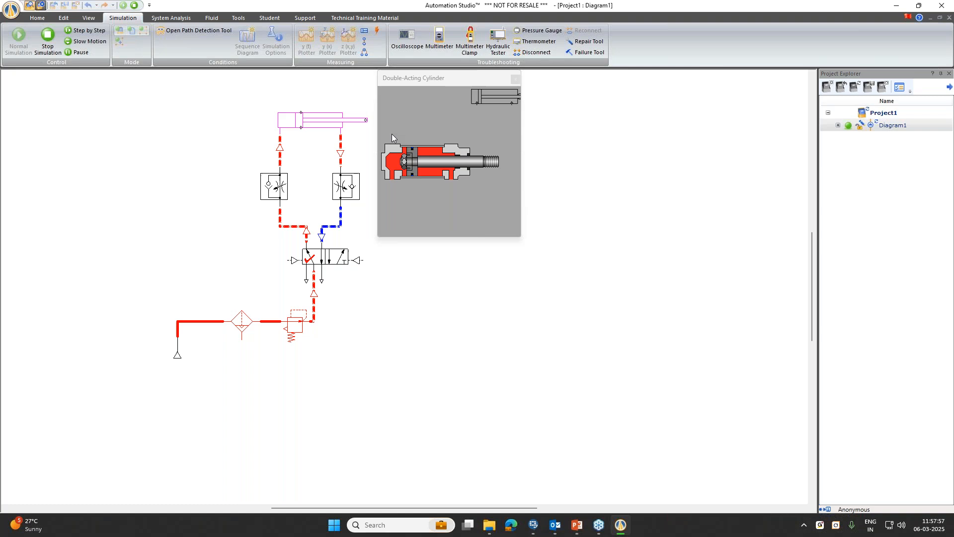
left_click(338, 262)
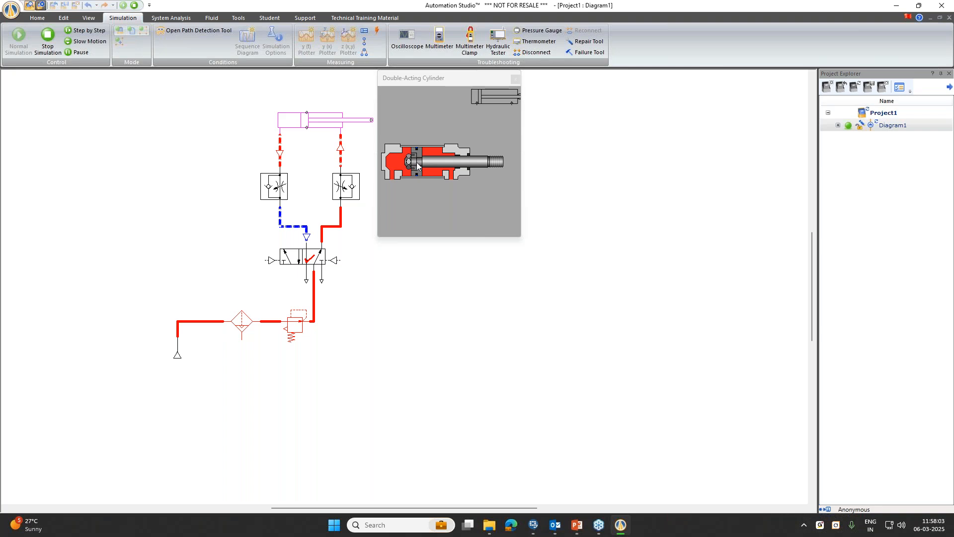
left_click(515, 79)
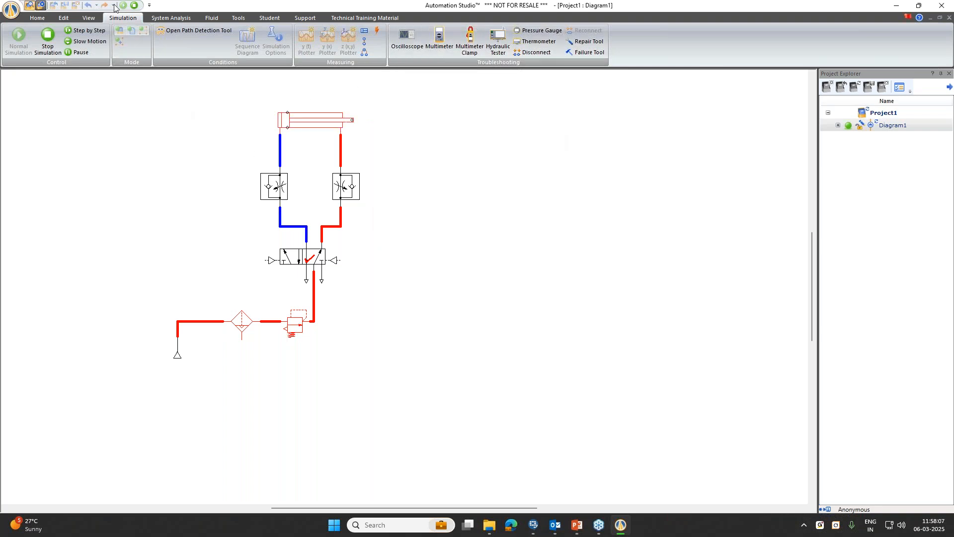
left_click(135, 6)
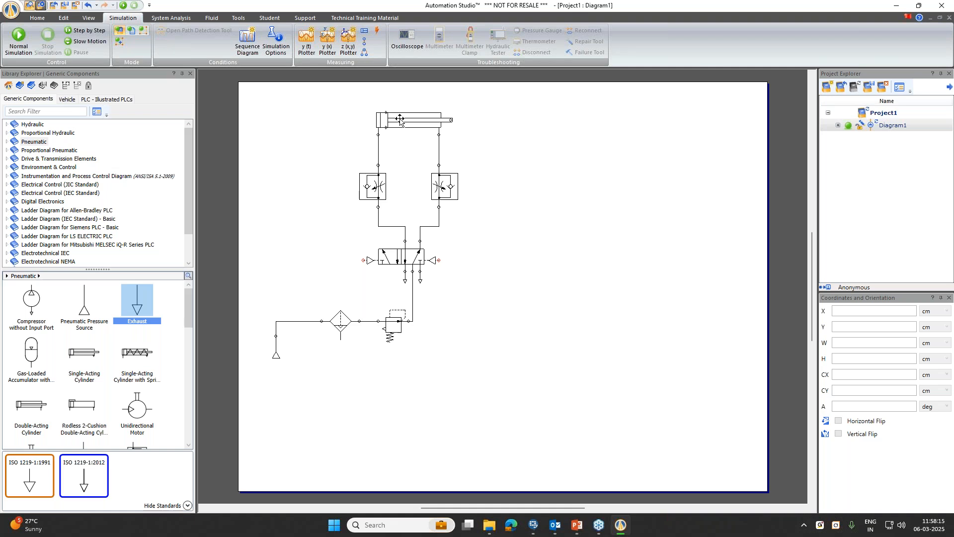
Place a copy of the double-acting cylinder to the right of the original one
left_click(415, 126)
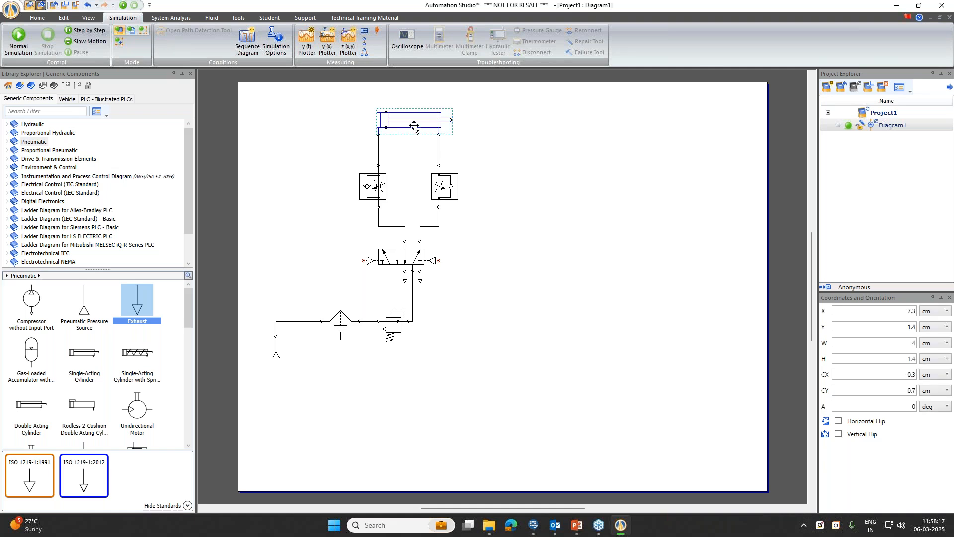
left_click_drag(414, 125, 532, 124)
left_click(566, 200)
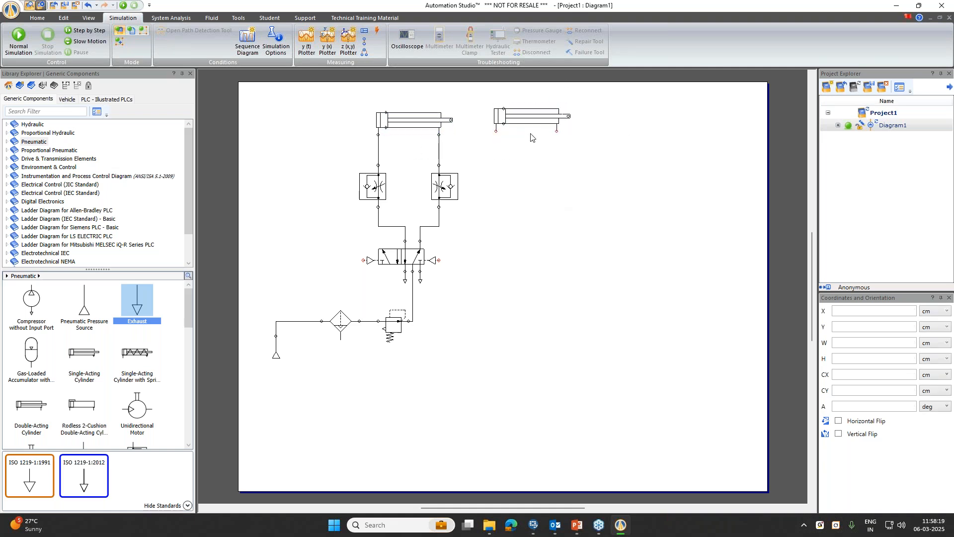
Examine the original cylinder's component properties, including its data, force curves, builder and variable assignment
double_click(400, 121)
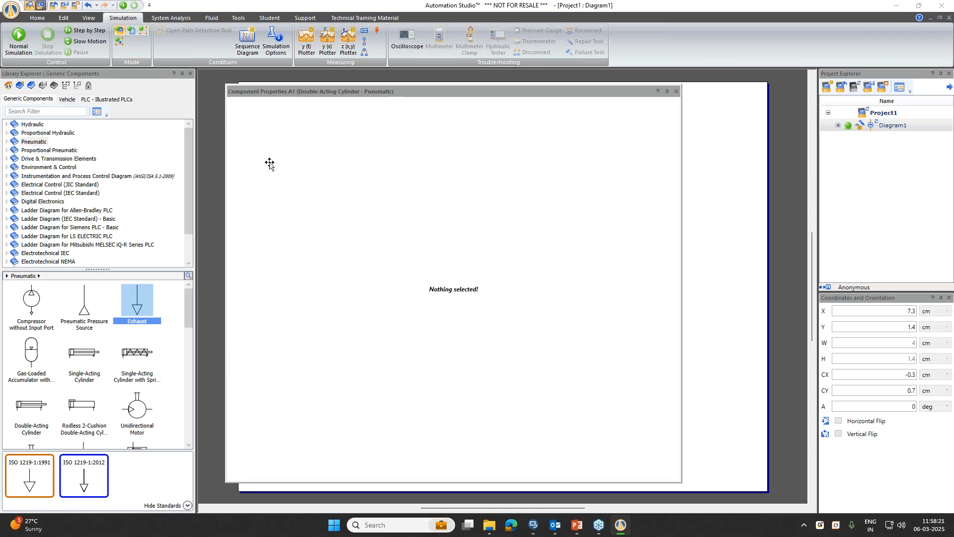
left_click(247, 164)
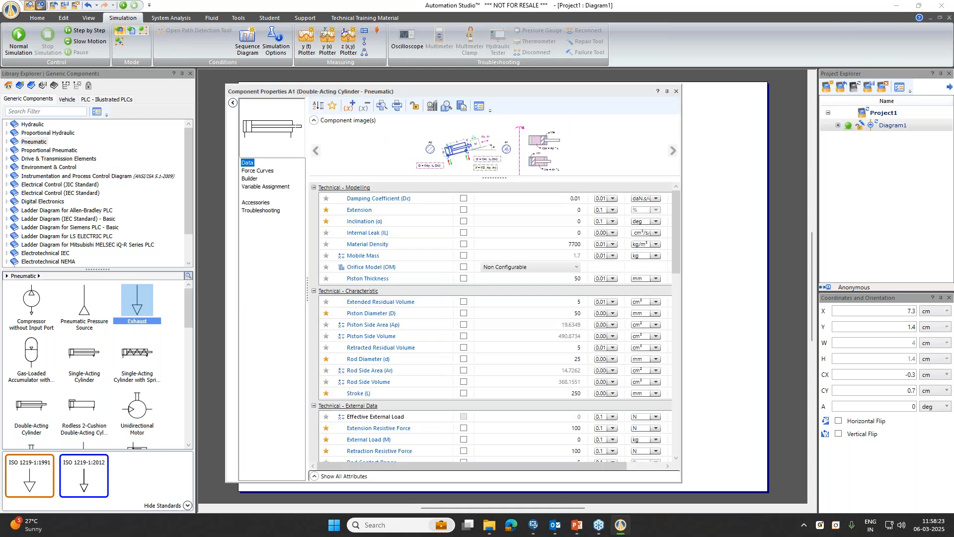
scroll(372, 245, "down", 12)
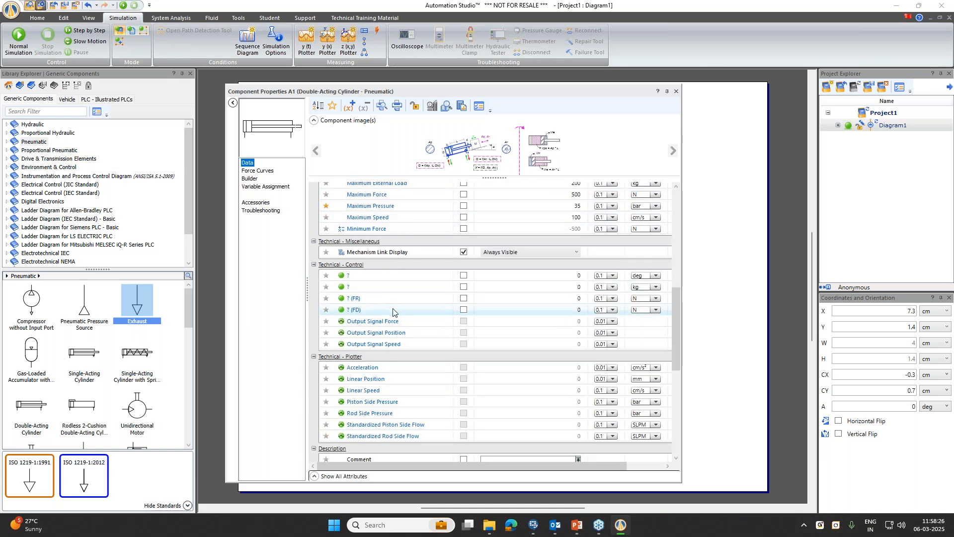
scroll(393, 288, "up", 8)
scroll(394, 302, "up", 2)
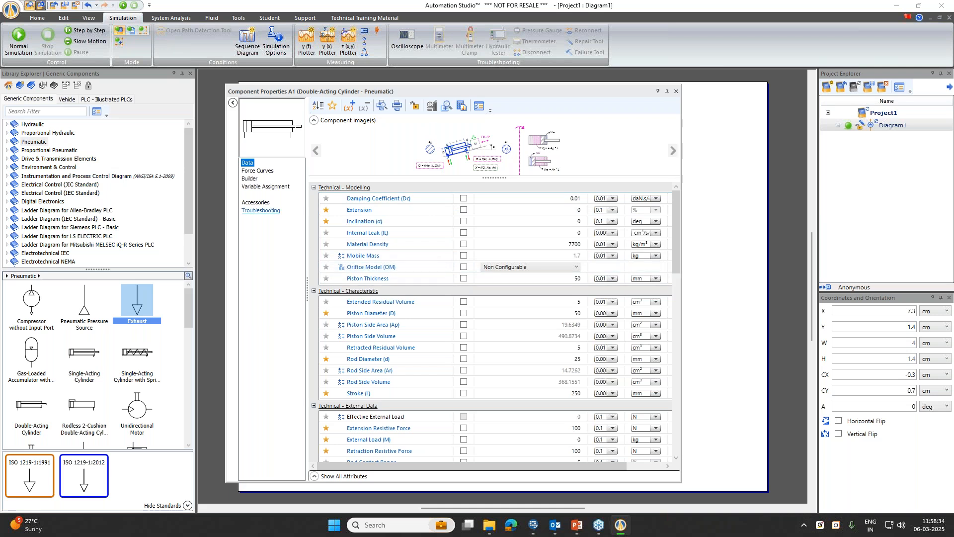
left_click(257, 170)
left_click(253, 179)
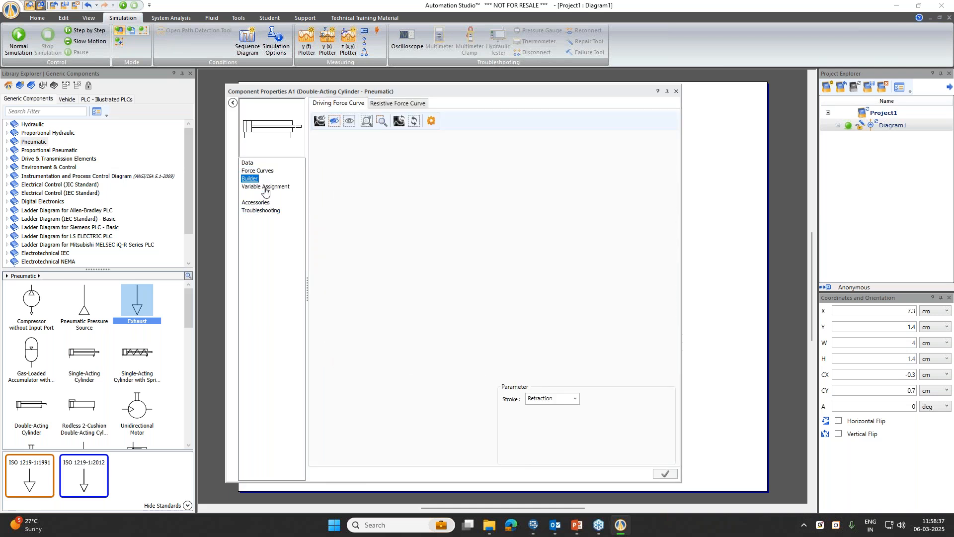
left_click(265, 189)
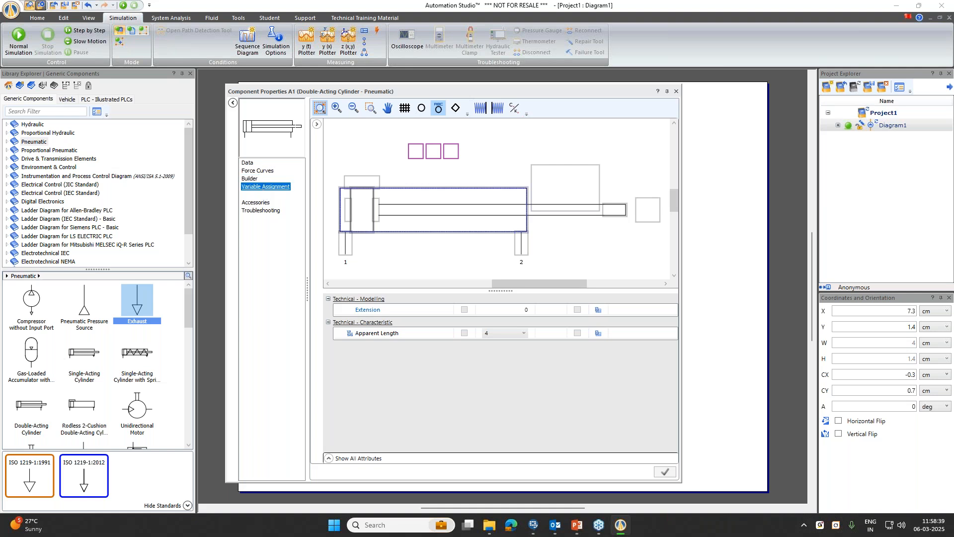
left_click(677, 93)
left_click(561, 177)
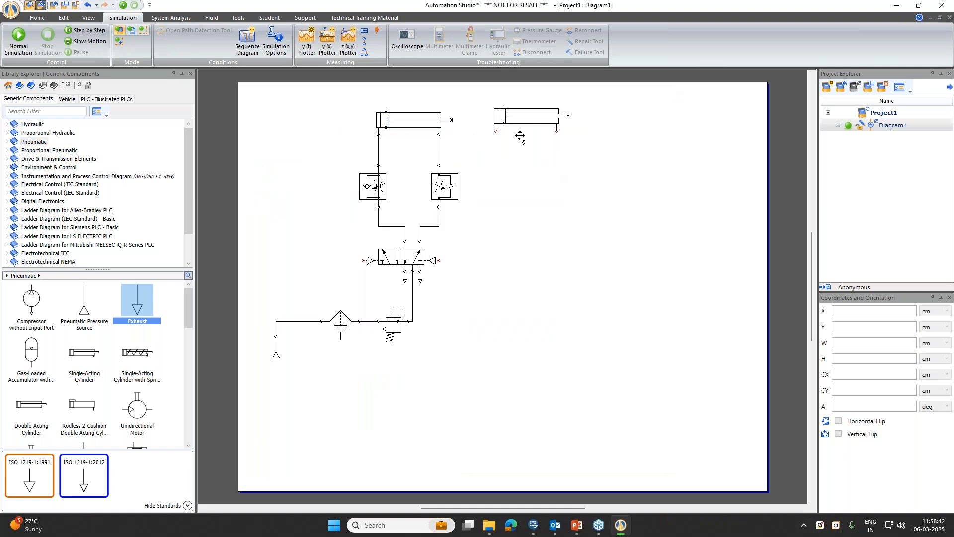
Connect the copied cylinder's two ports to the original cylinder's supply lines, and test the circuit in a simulation
left_click(496, 132)
left_click(557, 131)
left_click(122, 6)
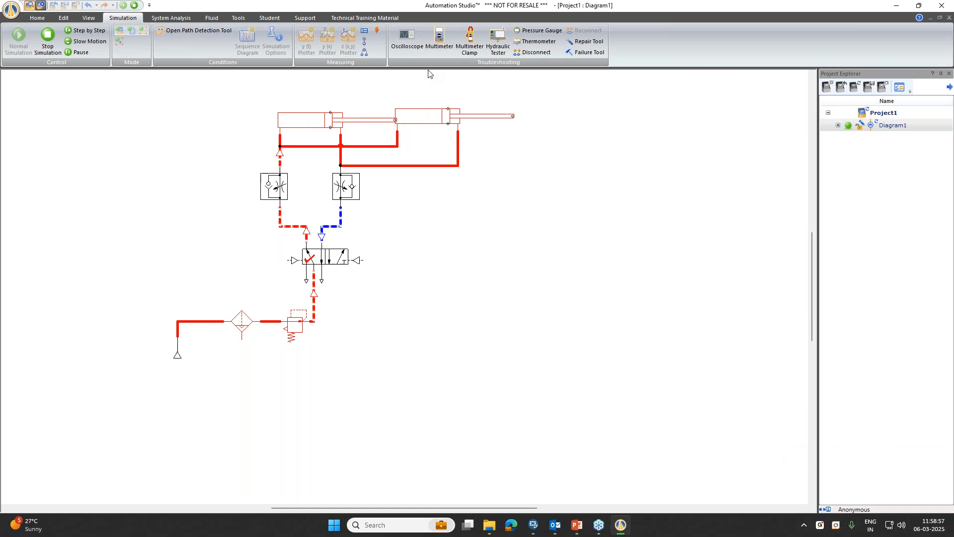
left_click(135, 7)
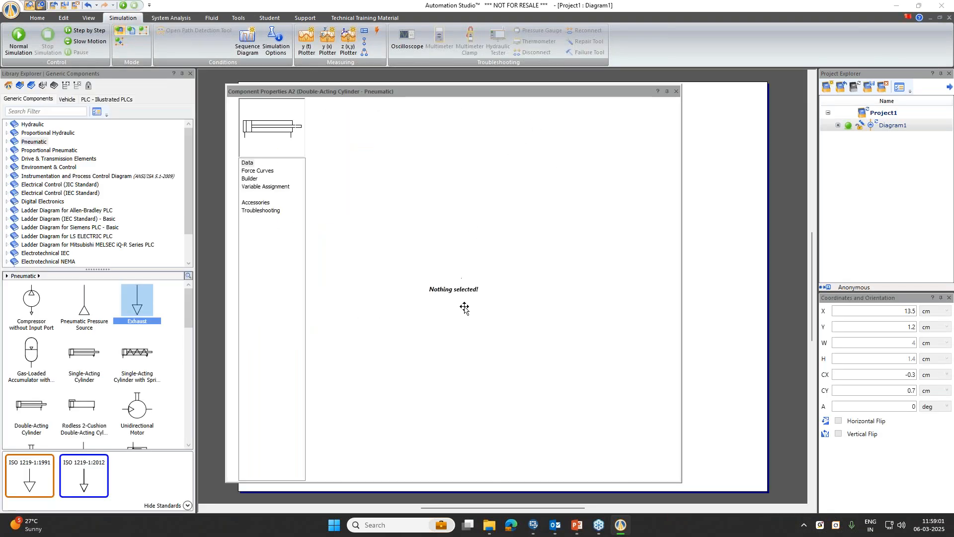
Set the copied cylinder's External Load (M) to 100 kg
left_click(551, 440)
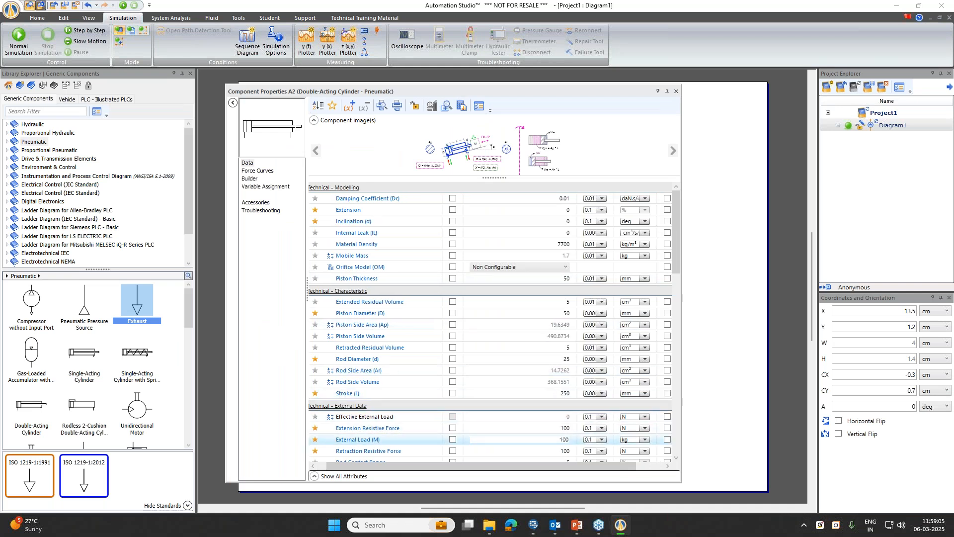
type("100")
key("Return")
left_click(709, 202)
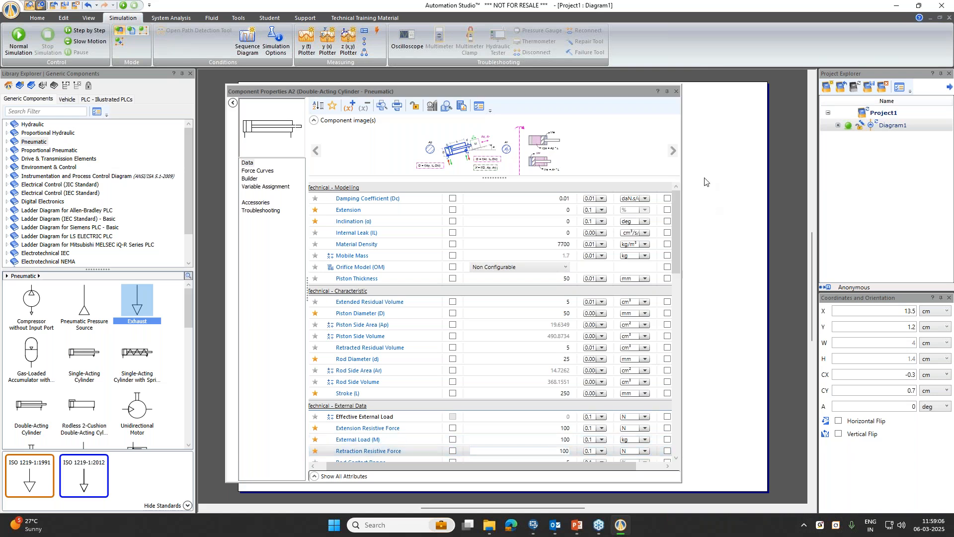
Simulate both cylinders with the external load applied, operate the 5/2-way valve, and stop the simulation
left_click(123, 5)
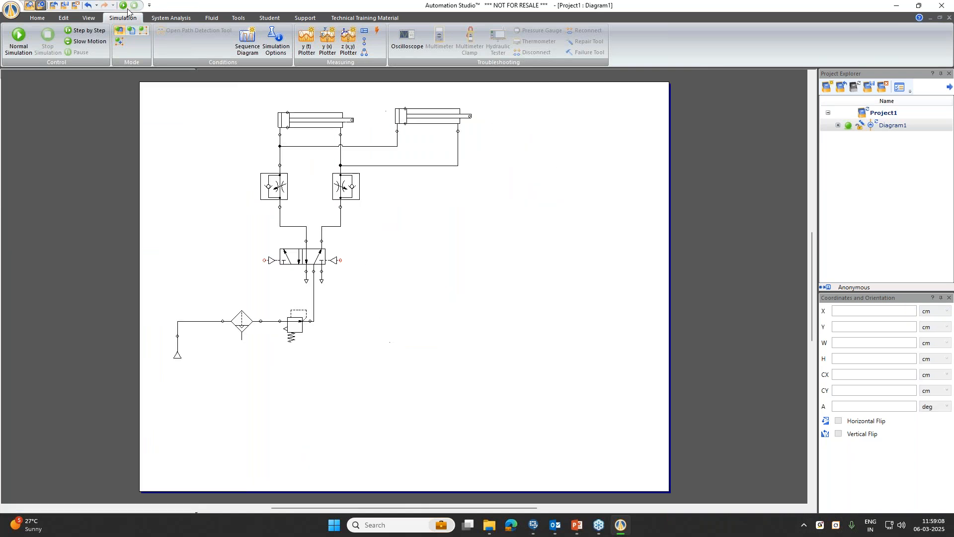
left_click(329, 255)
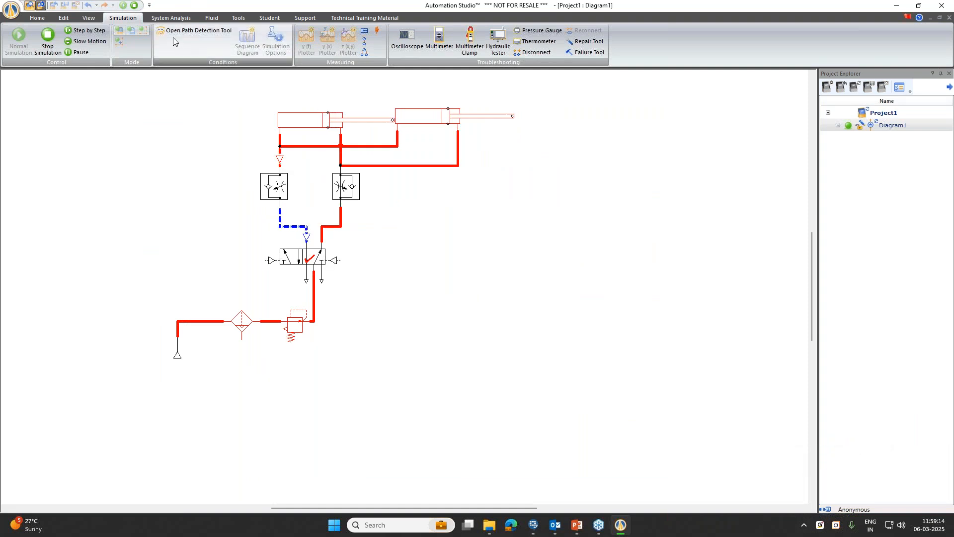
left_click(135, 9)
Delete the copied cylinder and its leftover connecting lines
left_click(501, 110)
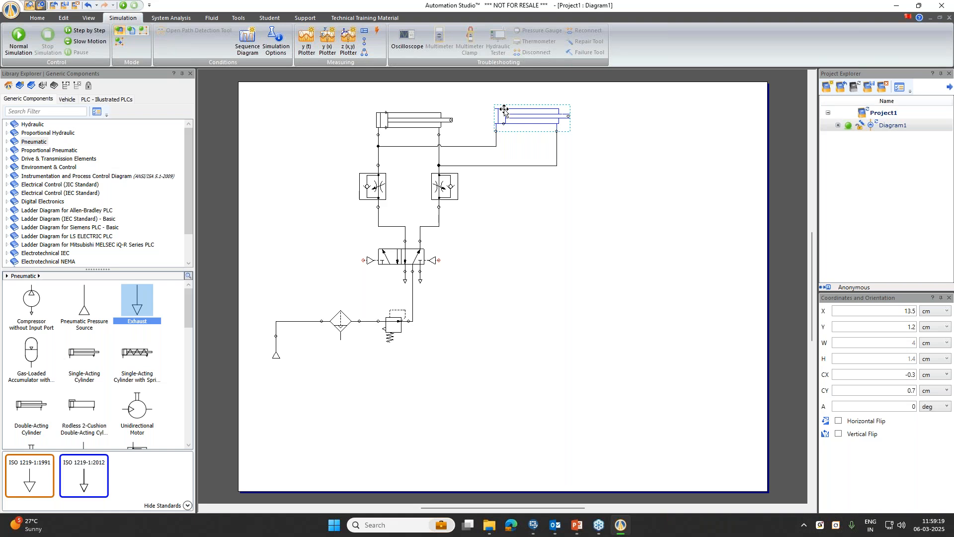
key("Delete")
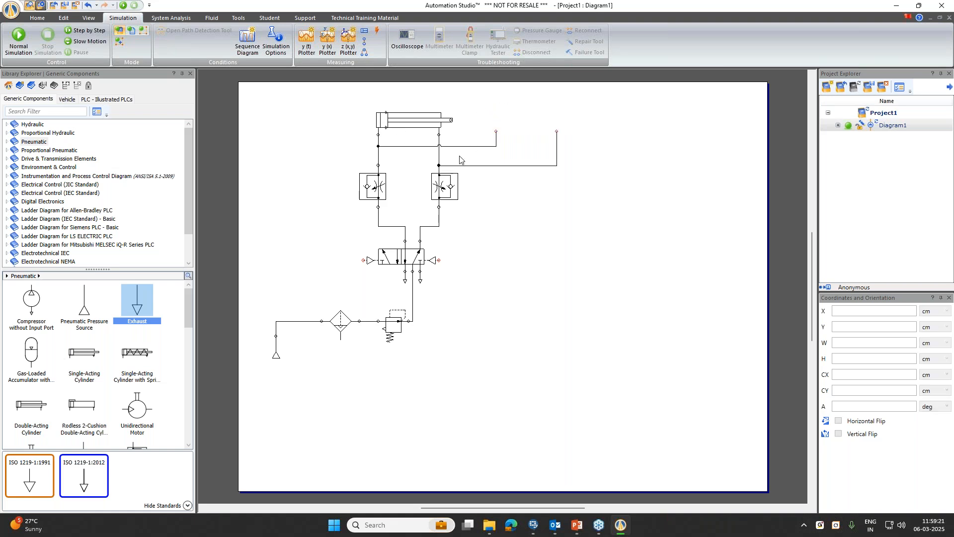
right_click(472, 166)
left_click(497, 181)
Insert a Flowmeter into the supply line between the pressure regulator and the 5/2-way valve
scroll(412, 217, "down", 1)
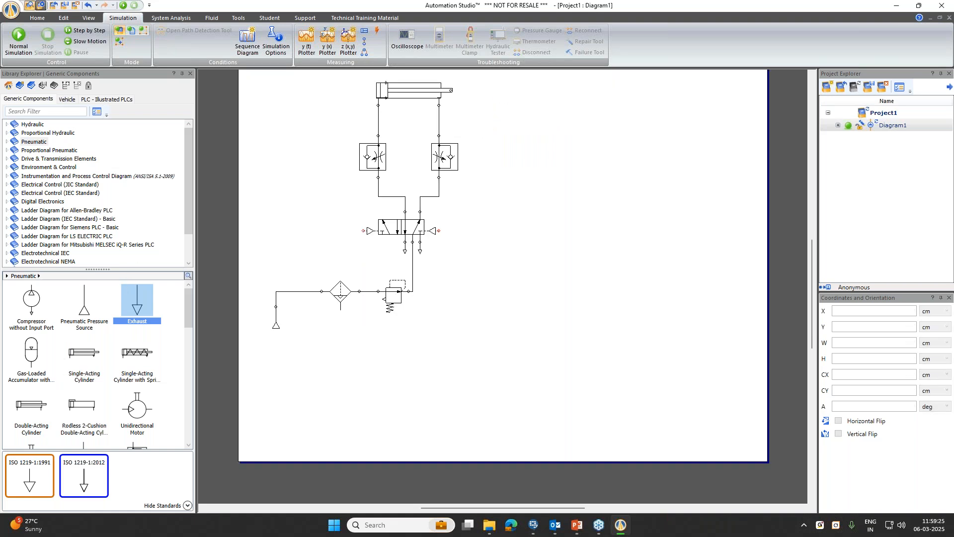
scroll(413, 216, "up", 2)
scroll(59, 390, "down", 2)
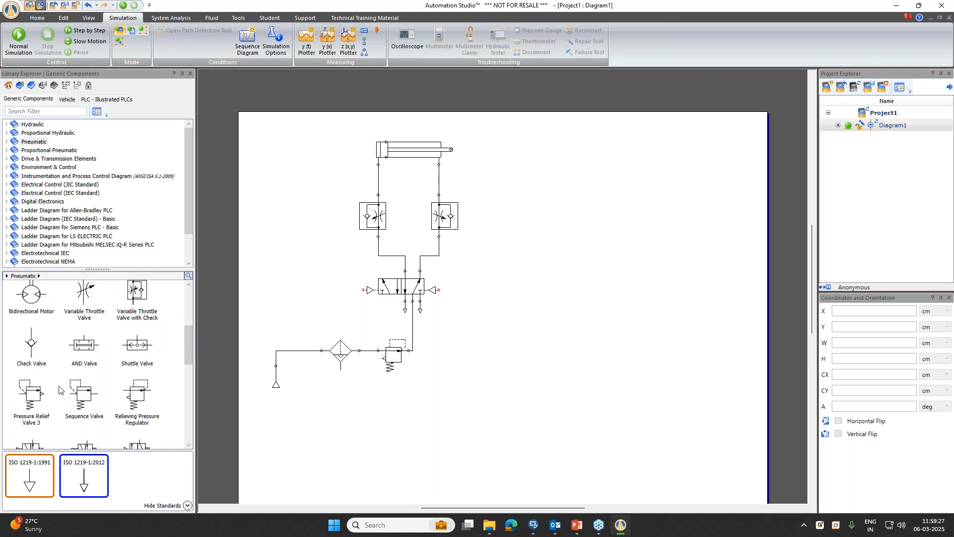
scroll(54, 339, "down", 3)
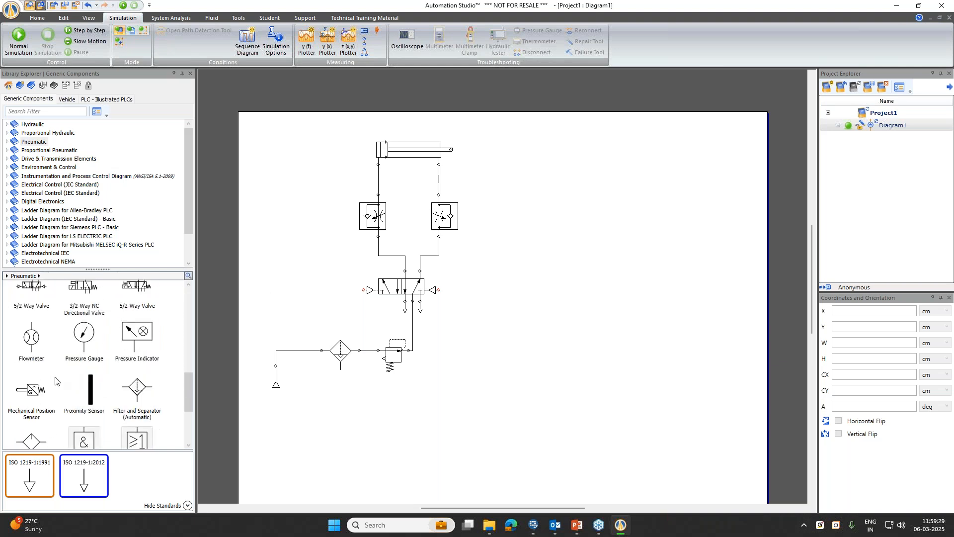
left_click_drag(33, 352, 410, 332)
left_click(570, 316)
scroll(33, 340, "up", 2)
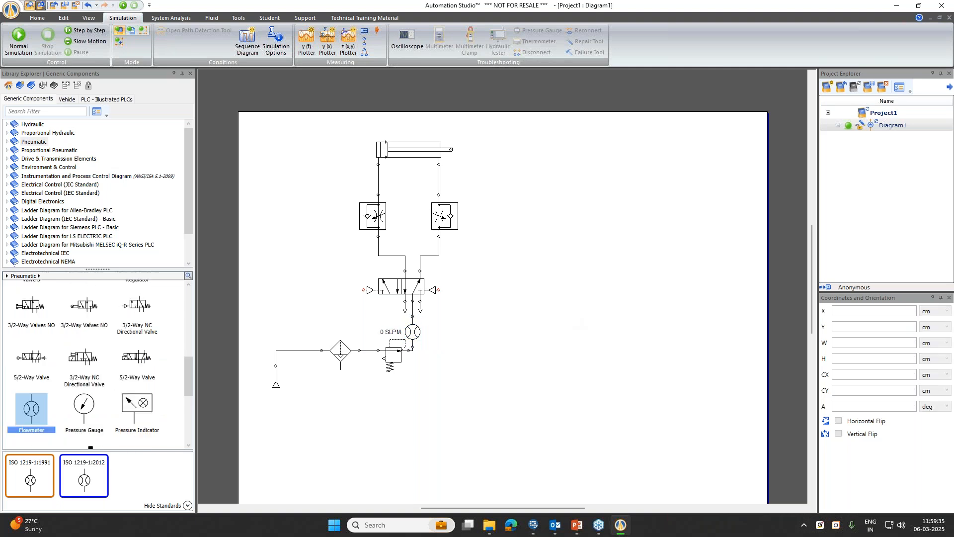
Add a Pressure Gauge and connect it to the line between the filter and the pressure regulator
scroll(33, 340, "down", 2)
left_click_drag(84, 311, 371, 321)
left_click(357, 349)
left_click(370, 388)
left_click_drag(360, 350, 368, 334)
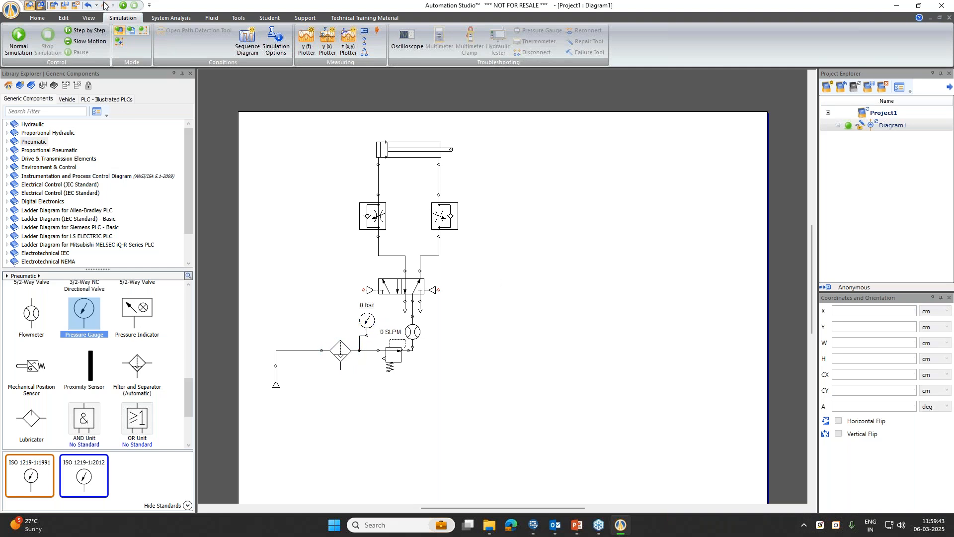
Simulate the circuit, shift the 5/2-way valve back and forth to watch the flowmeter and gauge, and stop the simulation
left_click(122, 6)
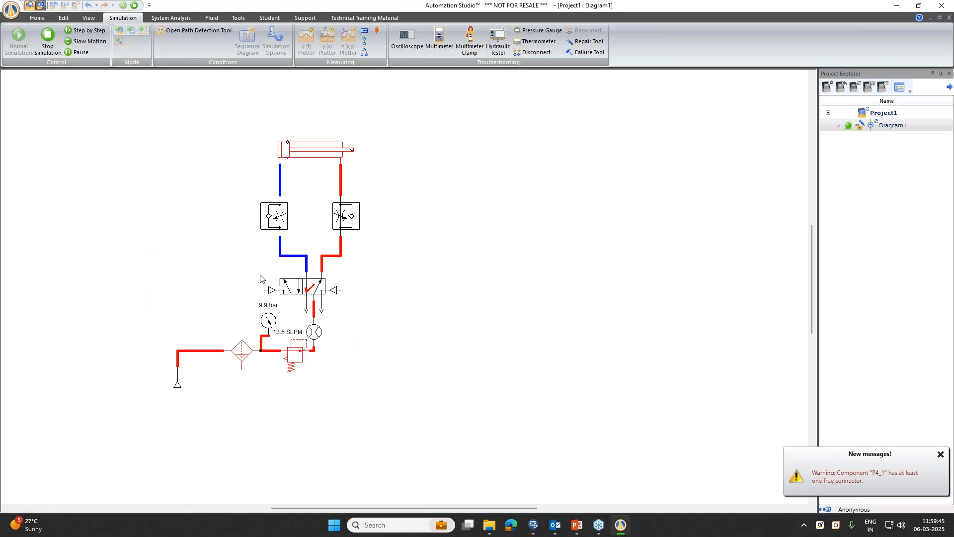
left_click(295, 288)
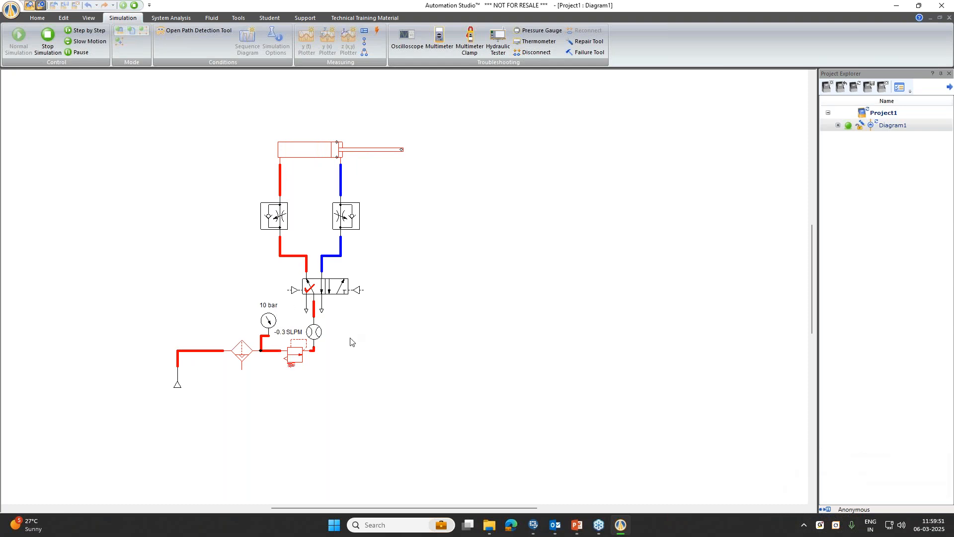
left_click(332, 288)
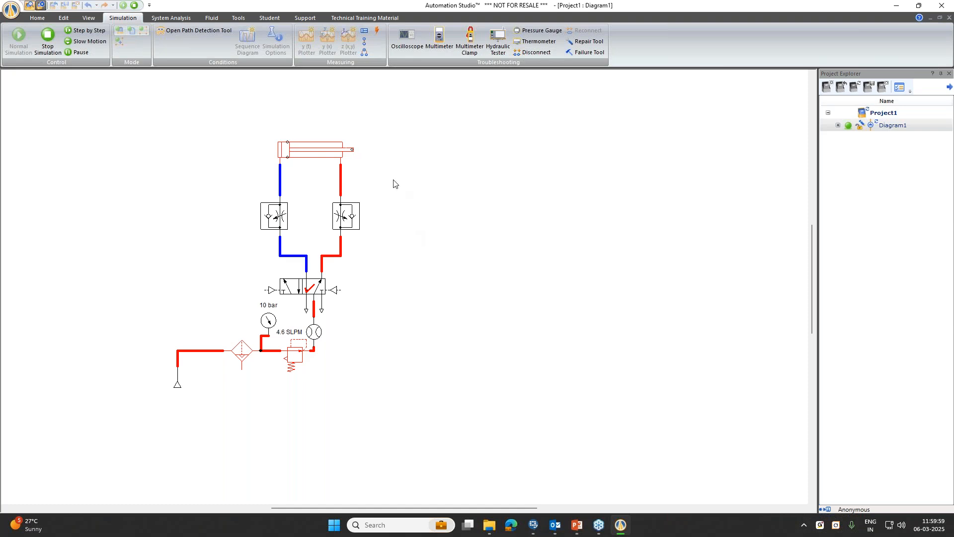
left_click(286, 298)
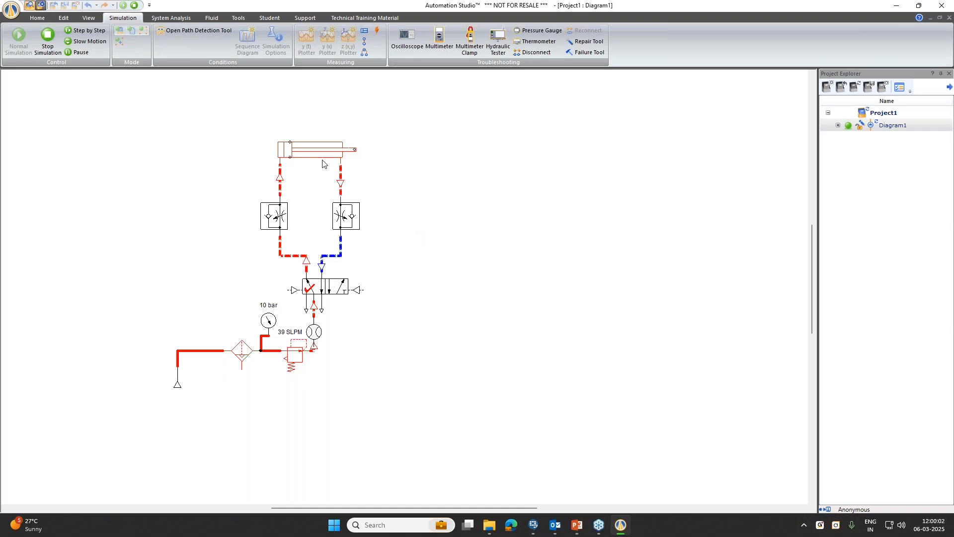
left_click(135, 6)
Restart the simulation and attach a measuring instrument to the cylinder that displays Linear Speed in cm/s
left_click(123, 6)
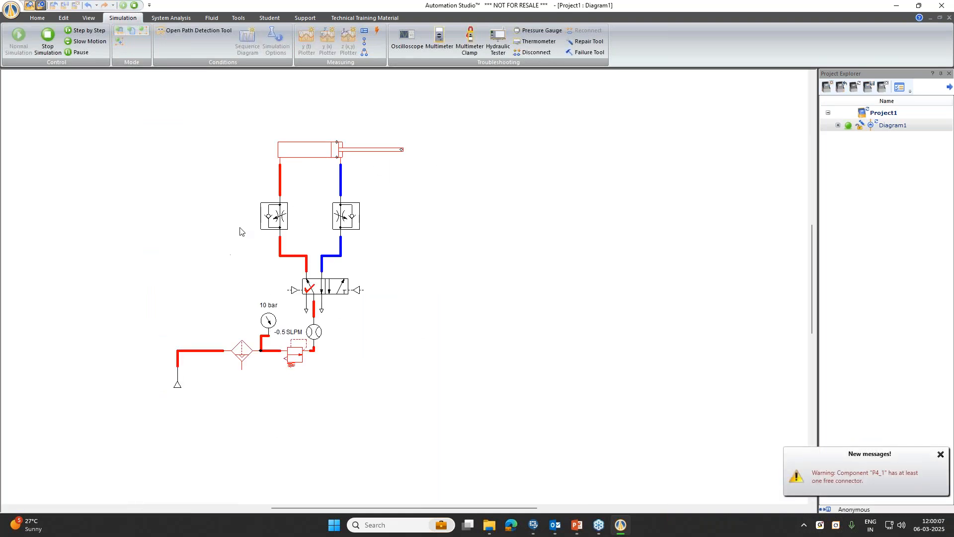
left_click(366, 33)
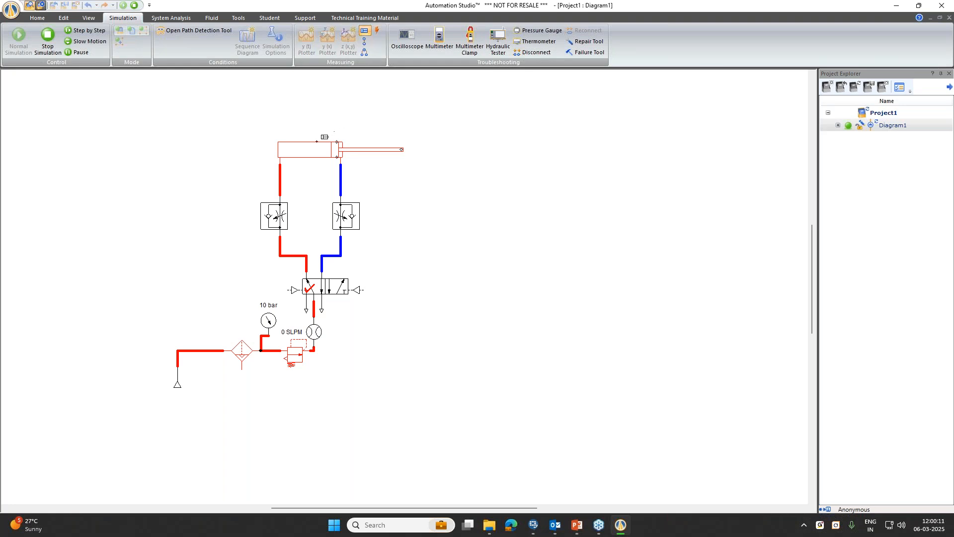
left_click(314, 146)
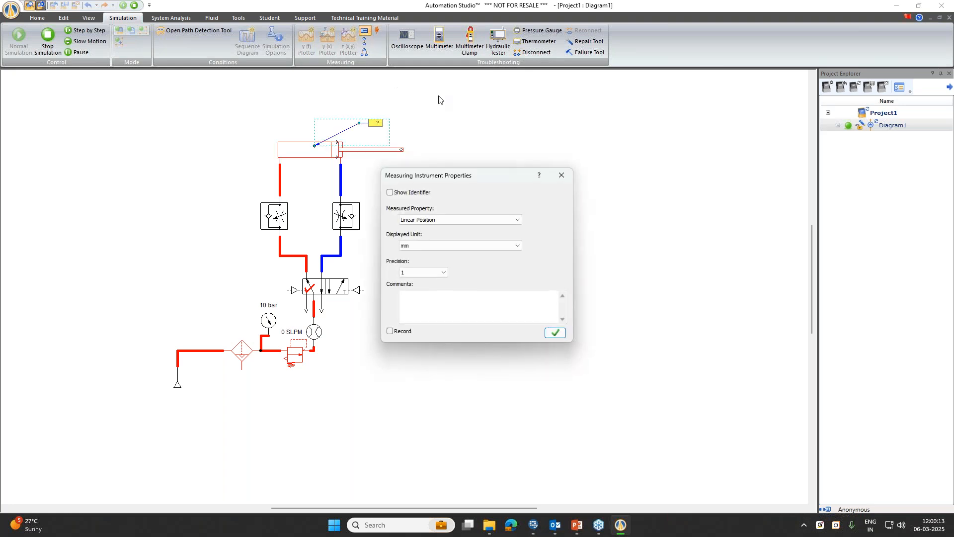
left_click_drag(476, 179, 509, 144)
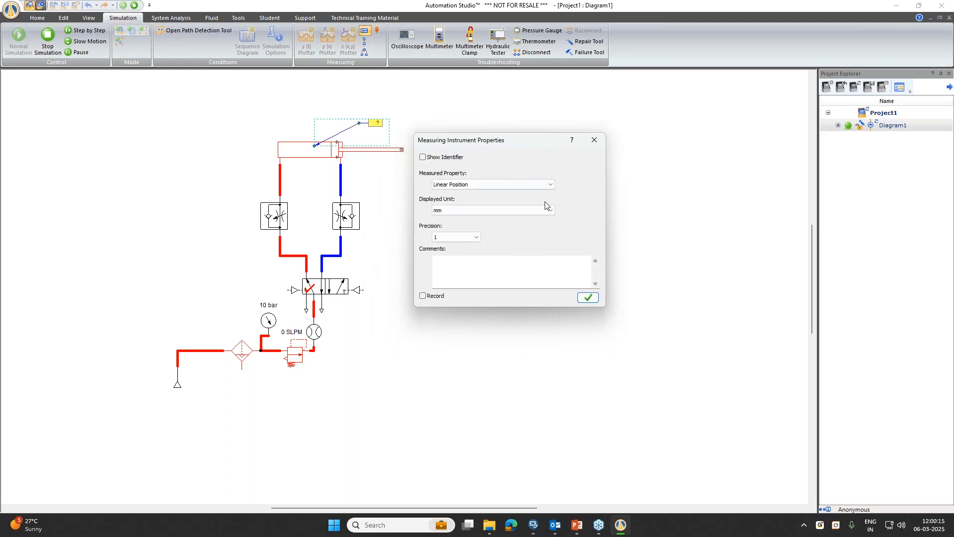
left_click(544, 185)
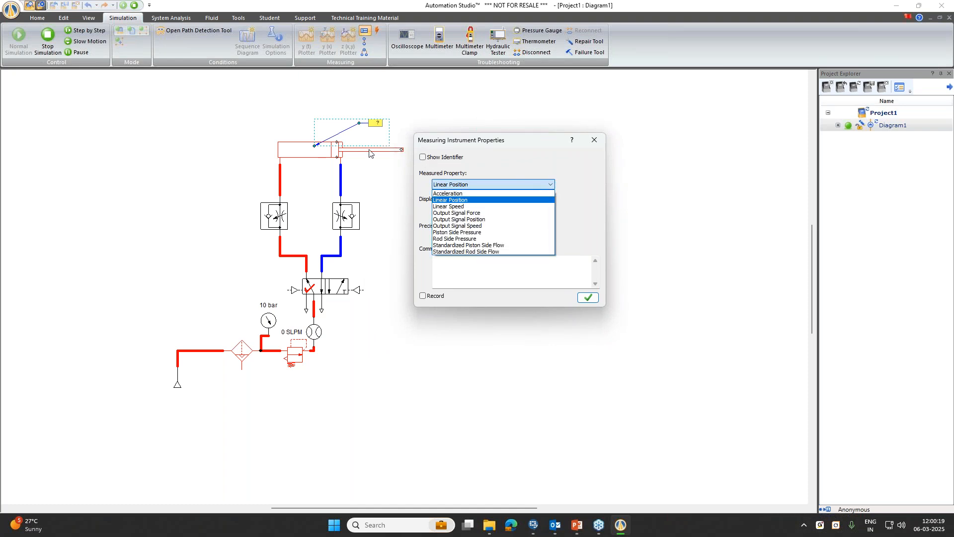
left_click(489, 206)
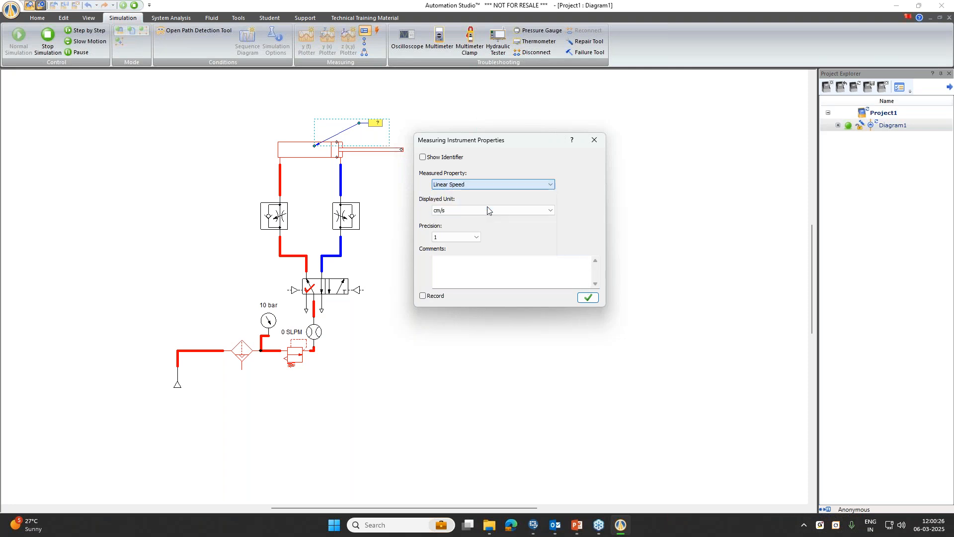
left_click(588, 297)
left_click(449, 119)
Attach measuring instruments displaying Pressure in bar to the cylinder's piston-side and rod-side lines
left_click(365, 41)
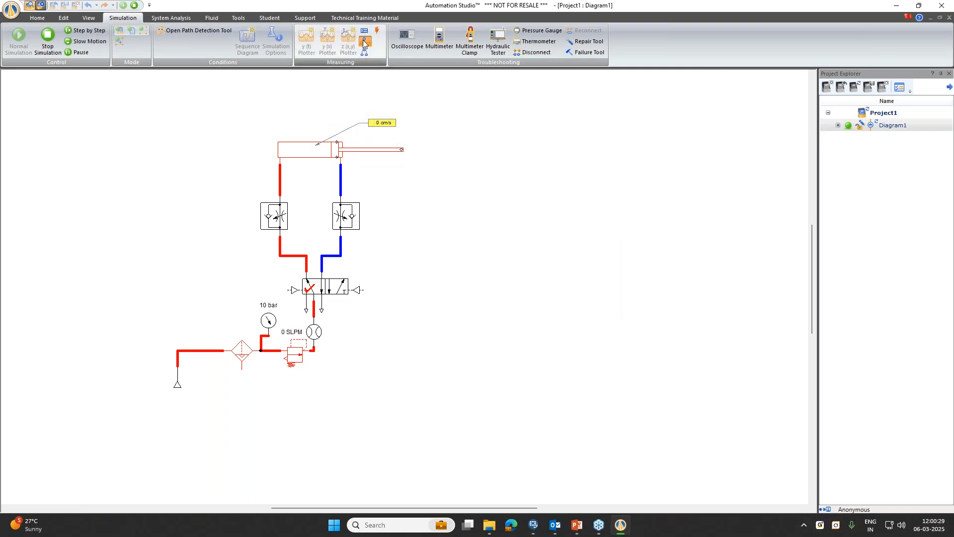
left_click(232, 188)
left_click(560, 333)
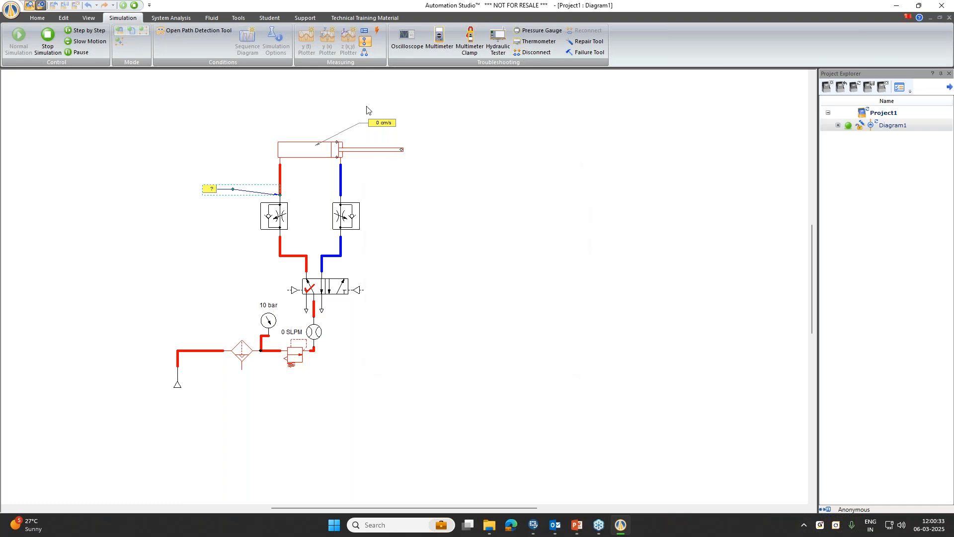
left_click(340, 162)
left_click(340, 164)
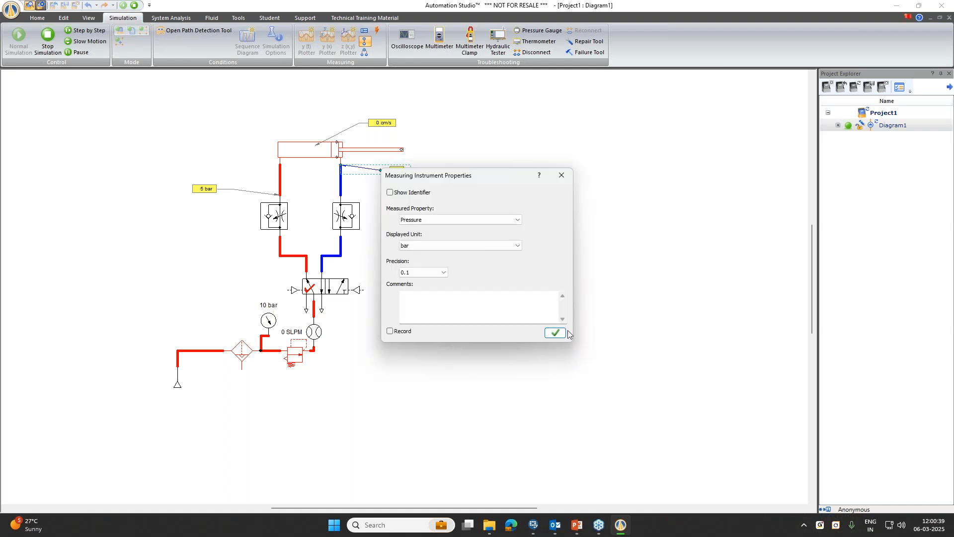
left_click(555, 333)
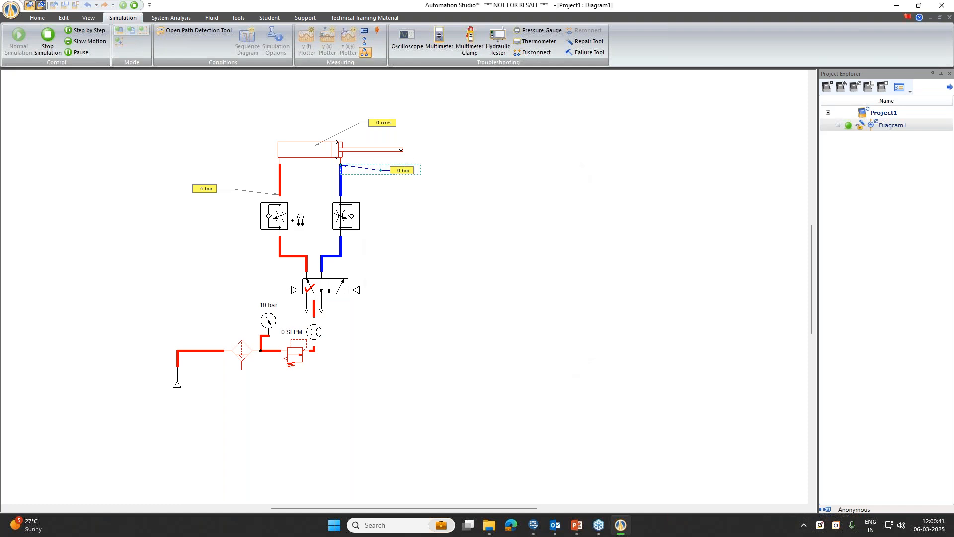
Add Differential Pressure instruments in bar across the piston-side throttle valve and across the 5/2-way valve
left_click(280, 236)
left_click(281, 193)
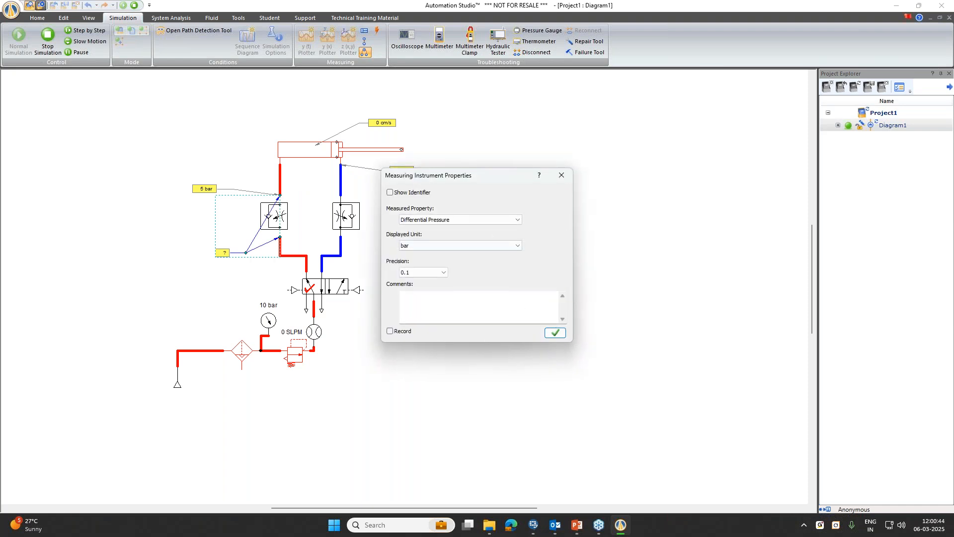
left_click(553, 333)
left_click(322, 271)
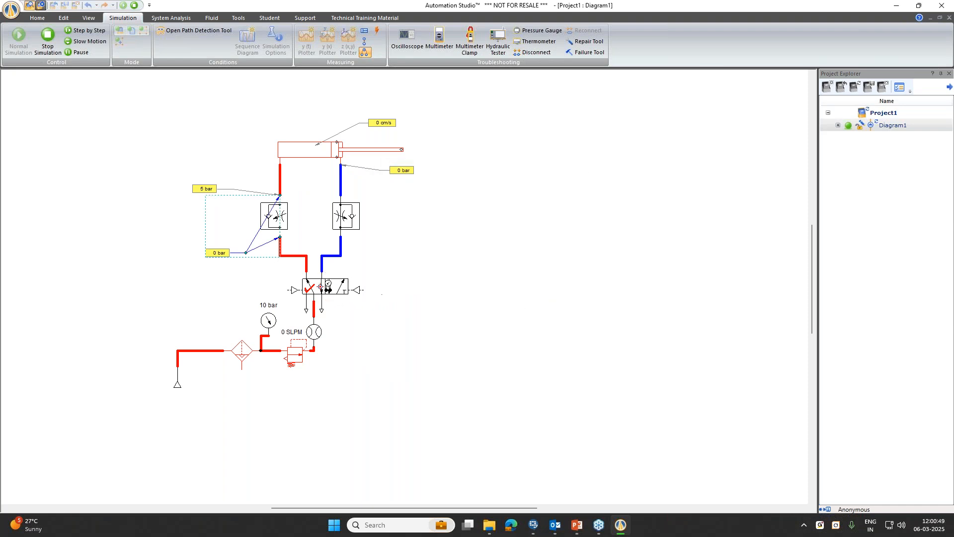
left_click(315, 300)
left_click(562, 333)
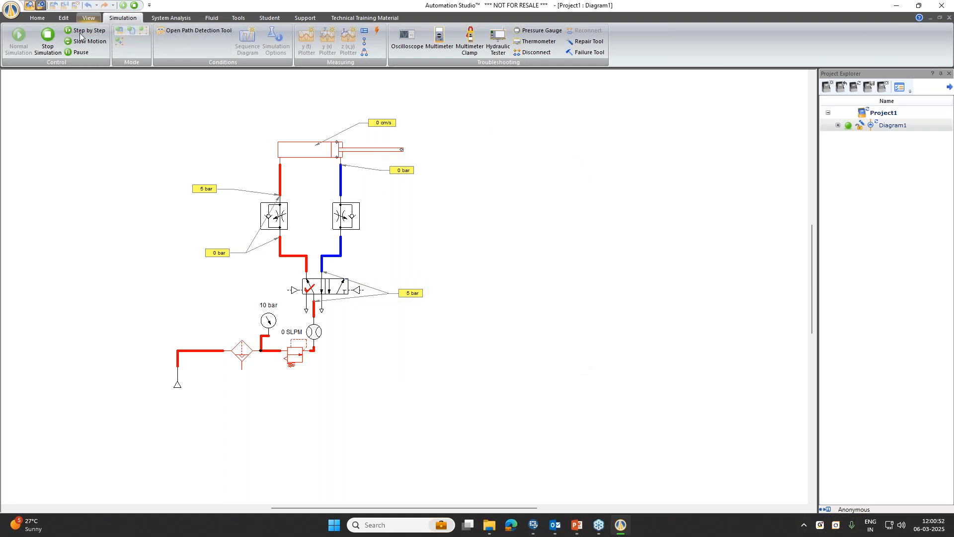
Shift the 5/2-way valve back and forth to examine the speed, pressure and differential pressure readings
left_click(325, 284)
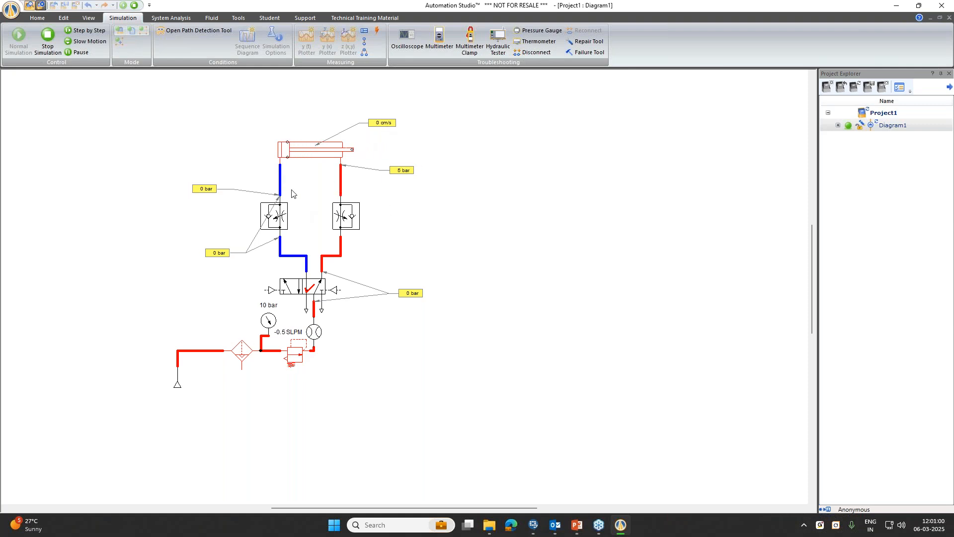
left_click(282, 283)
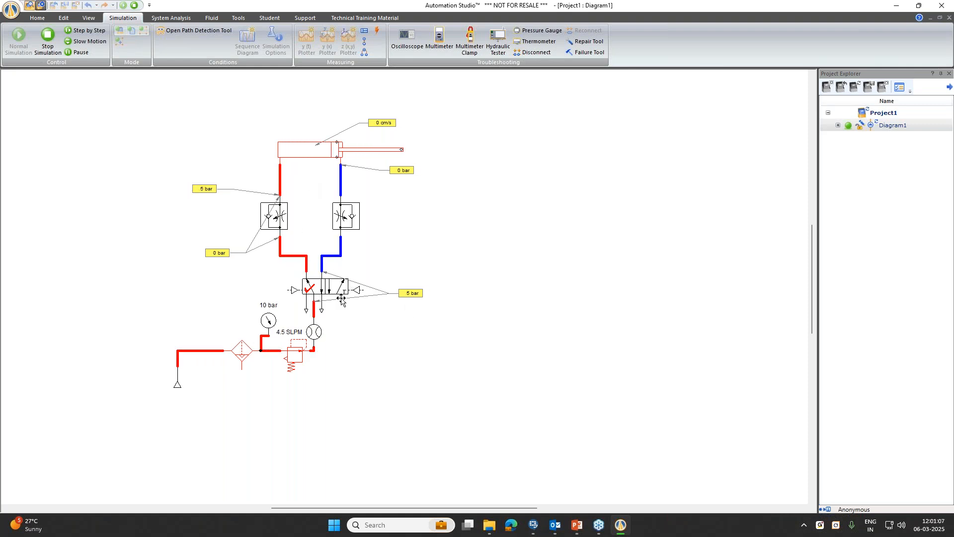
left_click(340, 290)
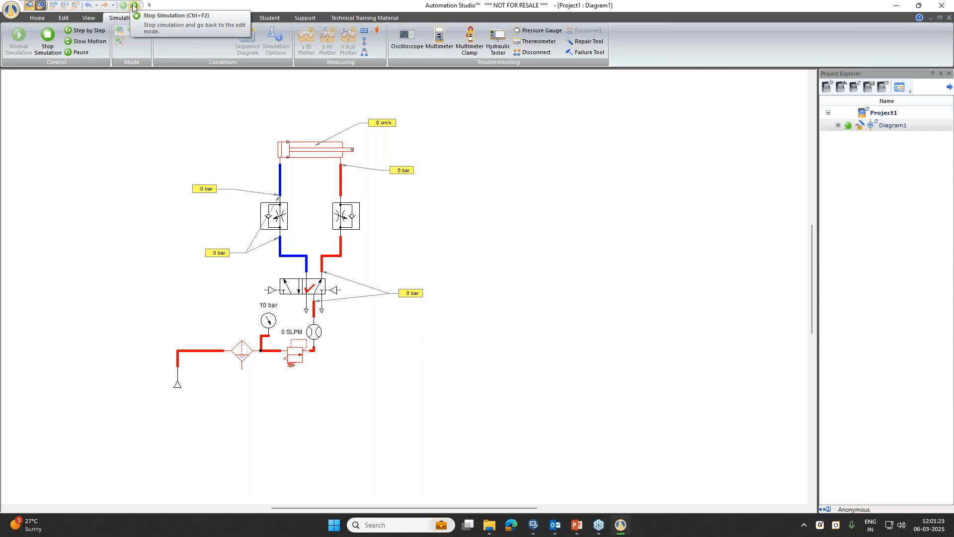
Turn on recording for the rod-side pressure instrument and the throttle valve's differential pressure instrument
right_click(409, 180)
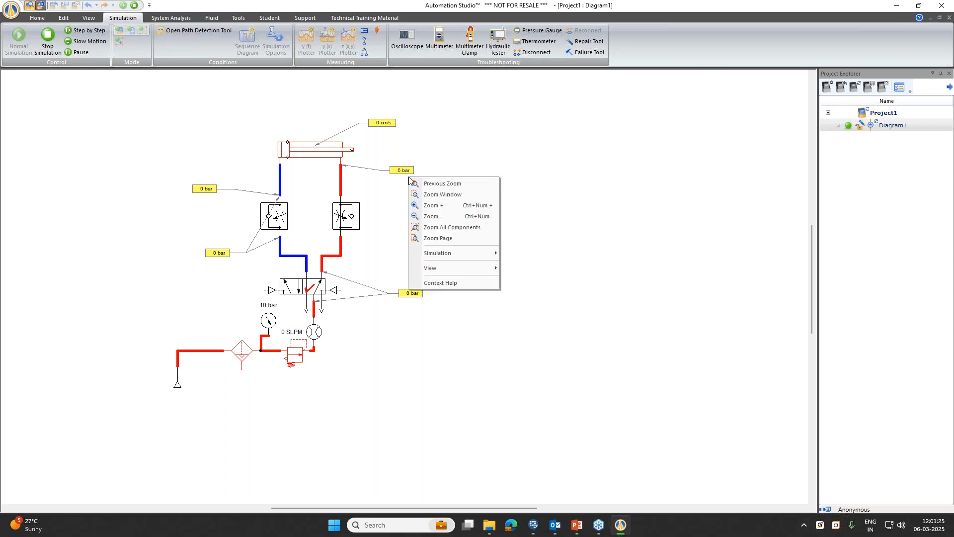
left_click(393, 187)
left_click(408, 170)
right_click(408, 170)
left_click(456, 179)
left_click(222, 251)
right_click(222, 251)
left_click(258, 255)
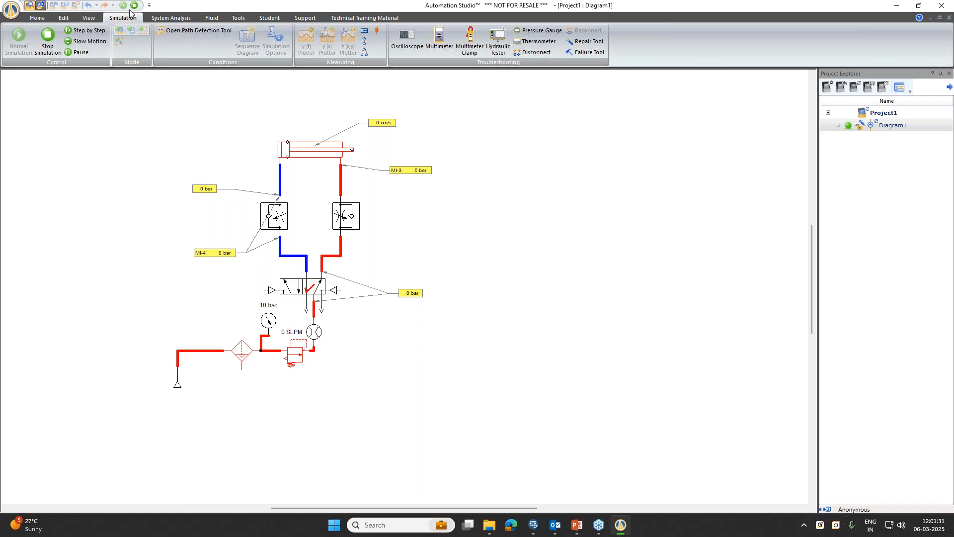
Record one cylinder extension and retraction by shifting the 5/2-way valve both ways, and stop the simulation
left_click(298, 293)
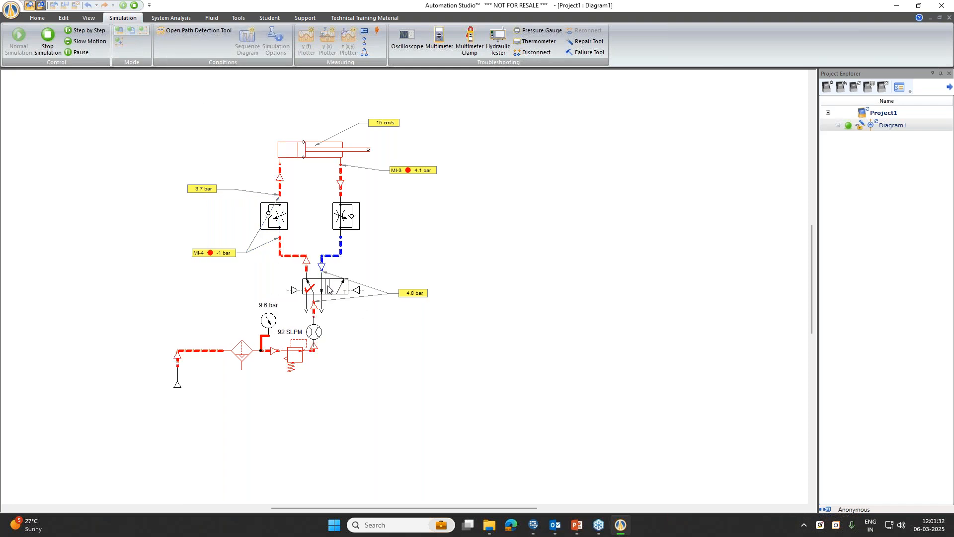
left_click(332, 290)
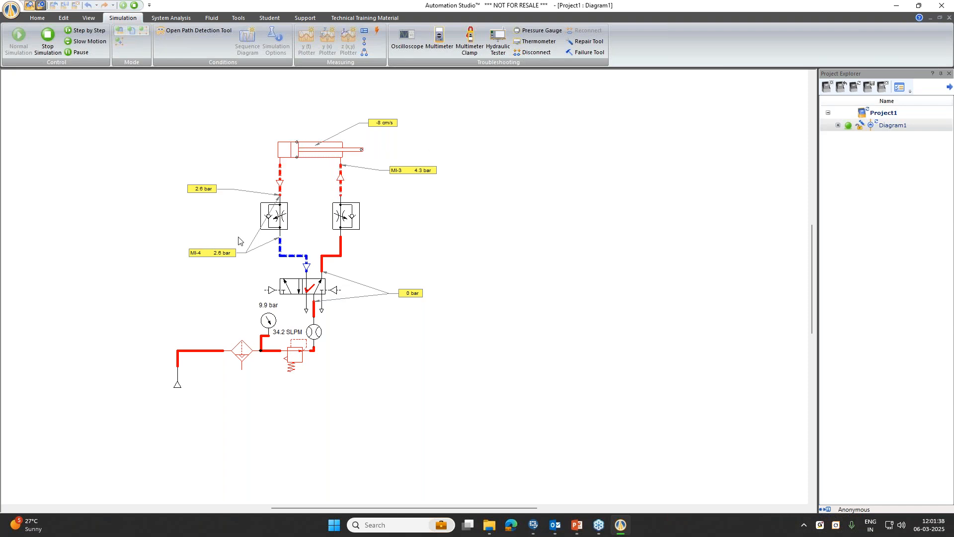
left_click(134, 6)
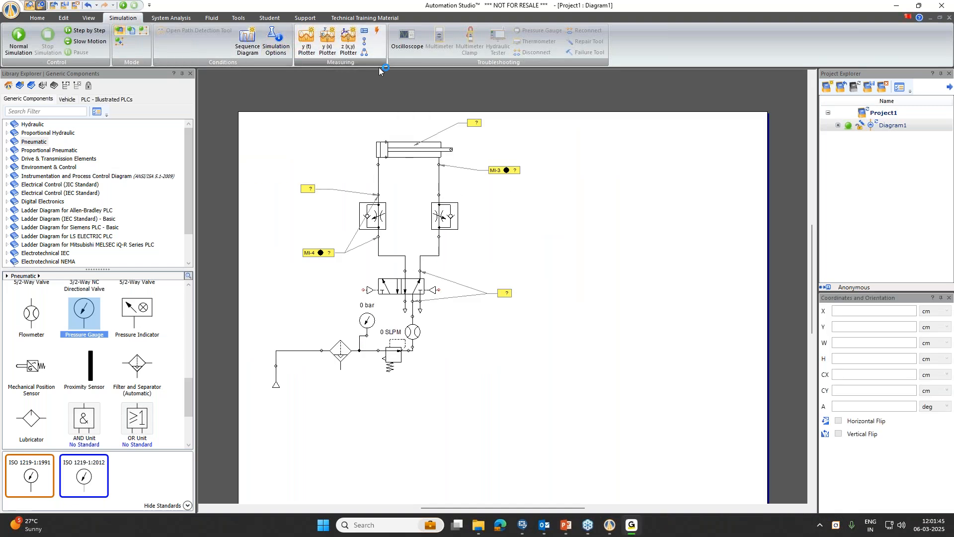
Open a y(t) plotter, enlarge it beside the circuit, and plot the recorded MI-3 pressure
left_click_drag(164, 65, 642, 202)
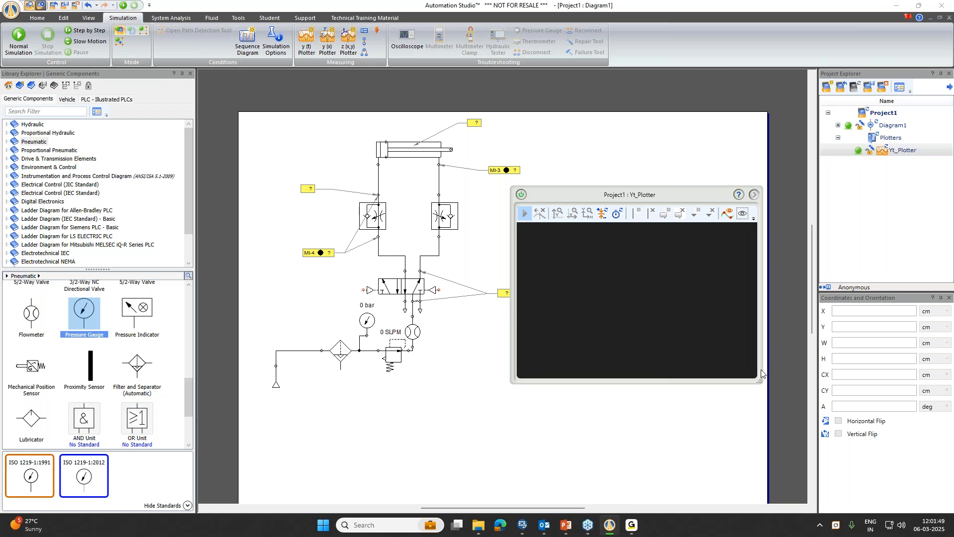
left_click_drag(760, 377, 921, 491)
left_click(496, 170)
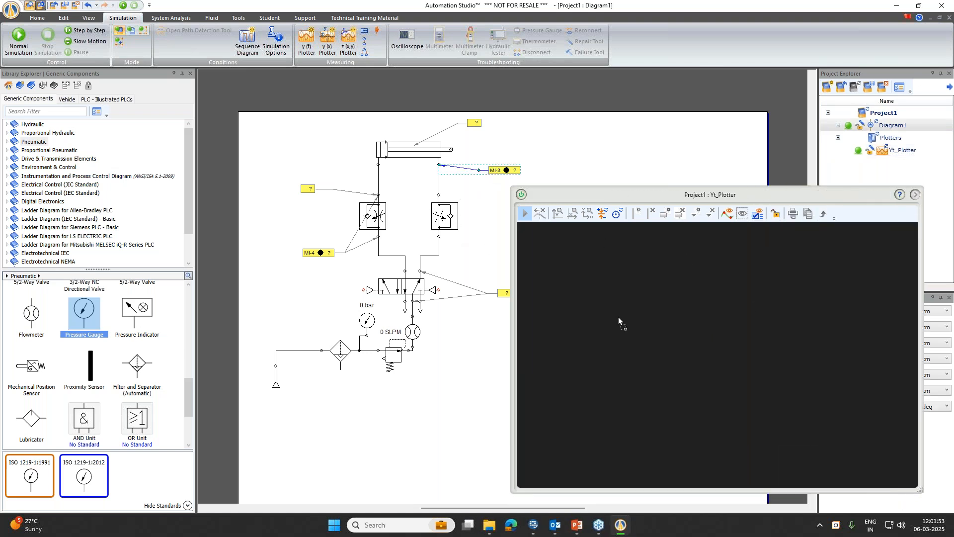
Add the MI-4 differential pressure to the plotter and fit the recorded curves to the plot area
left_click(330, 252)
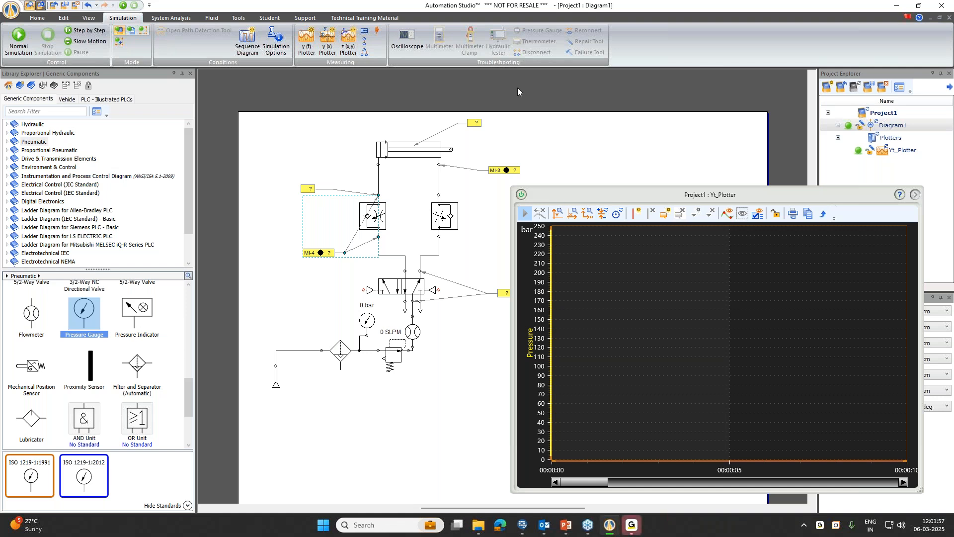
left_click(320, 277)
double_click(321, 253)
left_click(555, 332)
left_click(340, 254)
left_click(589, 214)
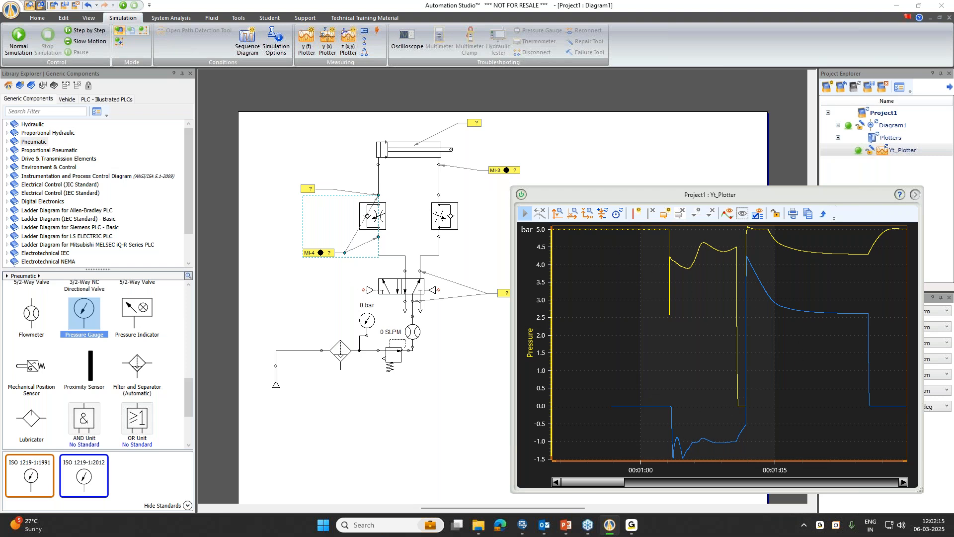
left_click_drag(623, 481, 599, 481)
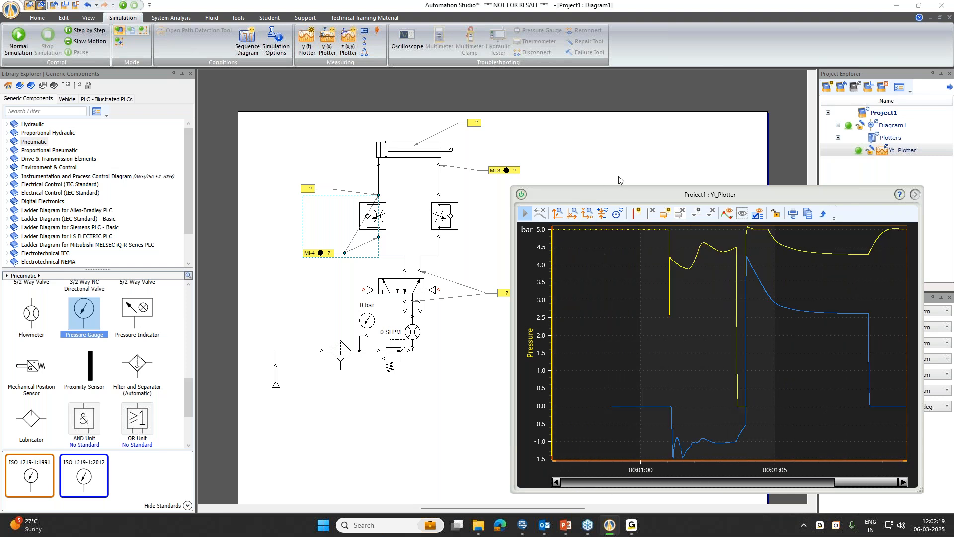
Add two cursors to the plotter and position them on the curves, one in each cylinder movement
left_click(632, 218)
left_click_drag(730, 309, 692, 327)
left_click(637, 214)
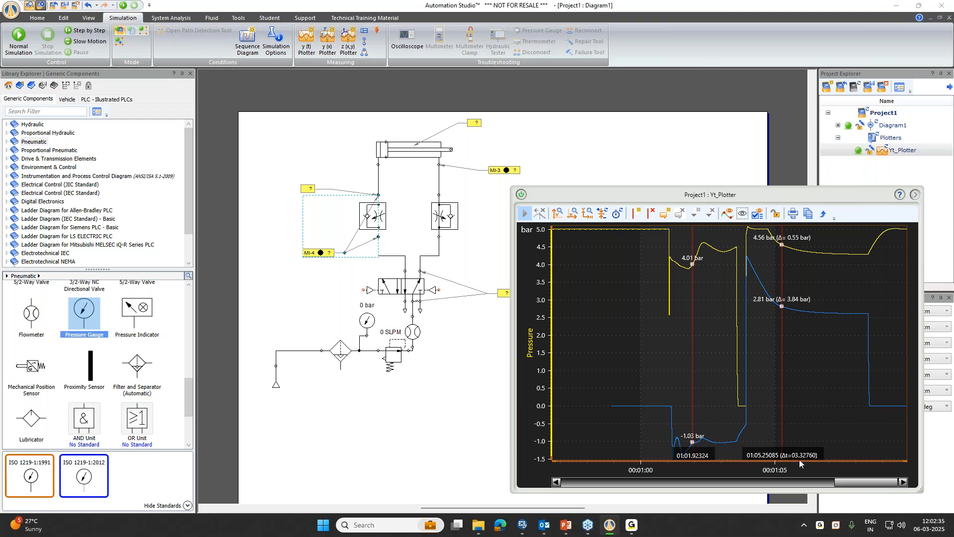
left_click_drag(782, 353, 805, 353)
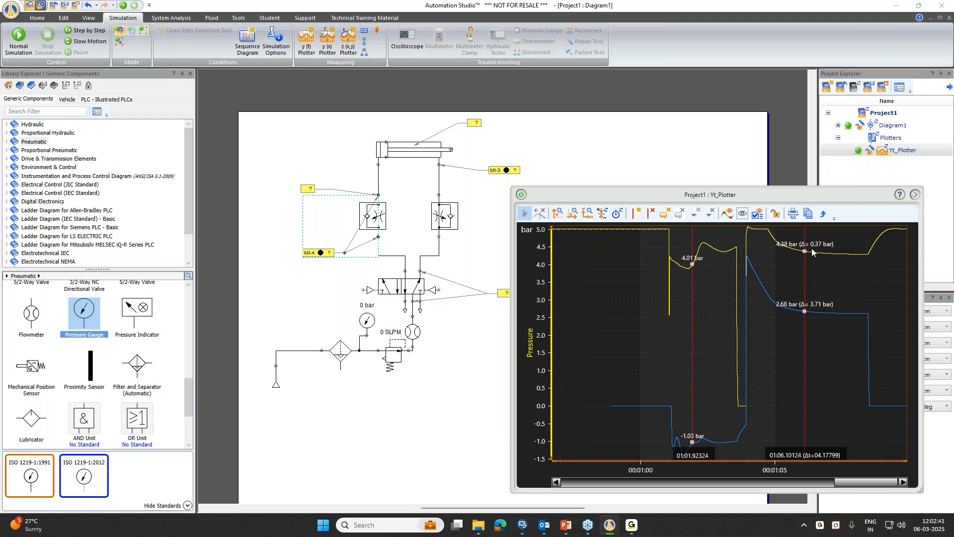
Copy the plotter image with its cursors and paste it onto the diagram
right_click(660, 311)
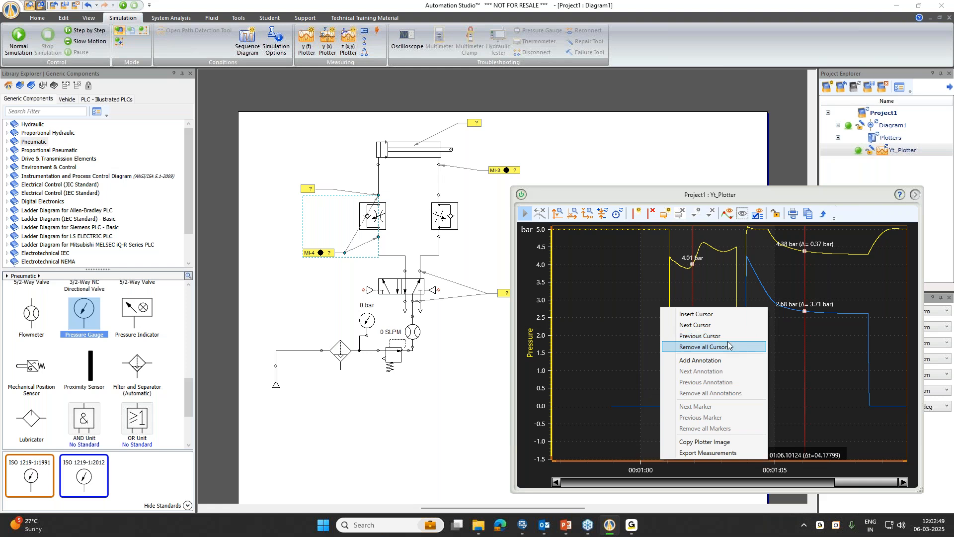
right_click(255, 134)
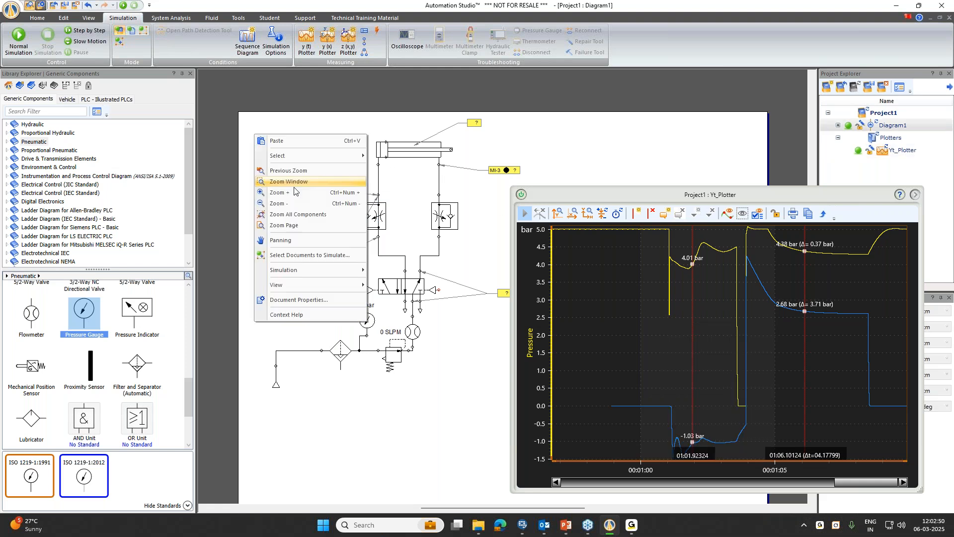
left_click(291, 140)
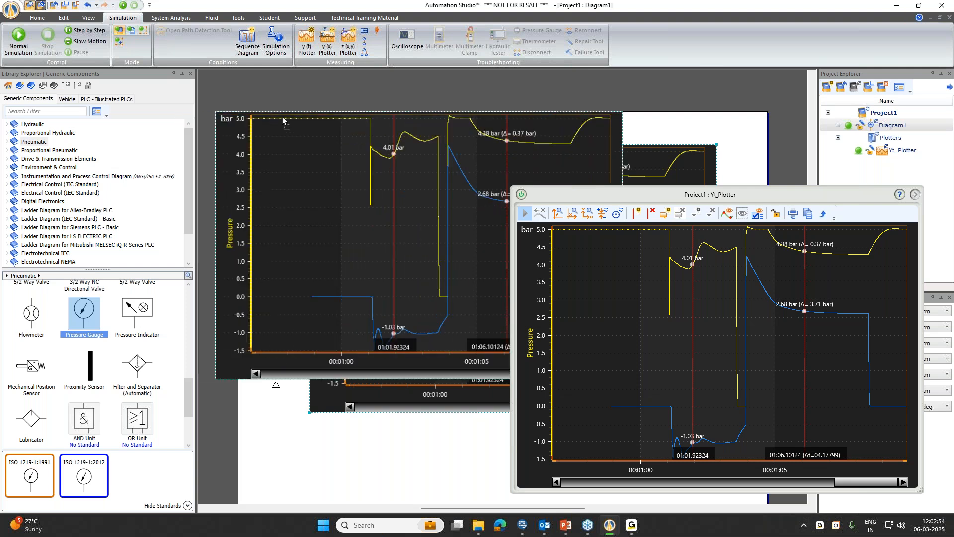
left_click(300, 112)
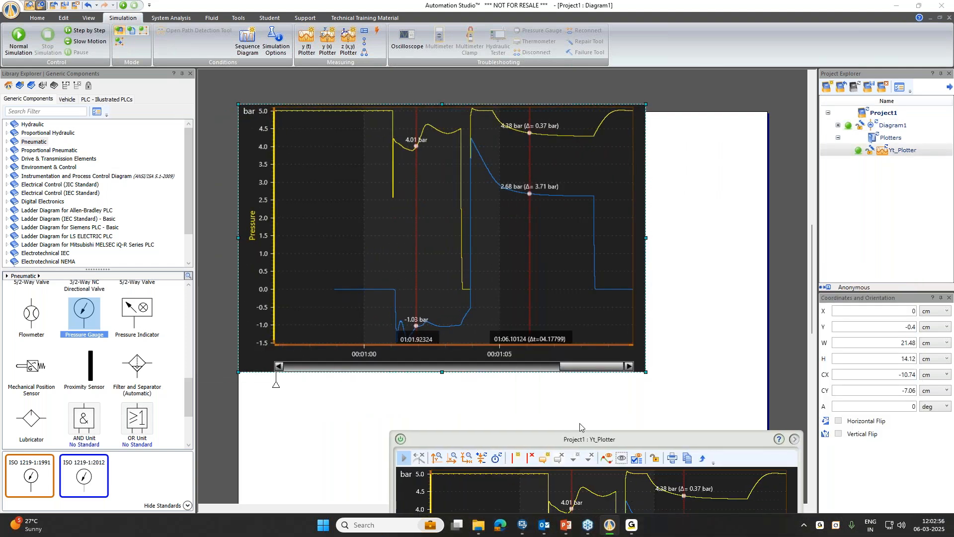
Delete the pasted plot image from the diagram and close the y(t) plotter
left_click_drag(580, 427, 580, 405)
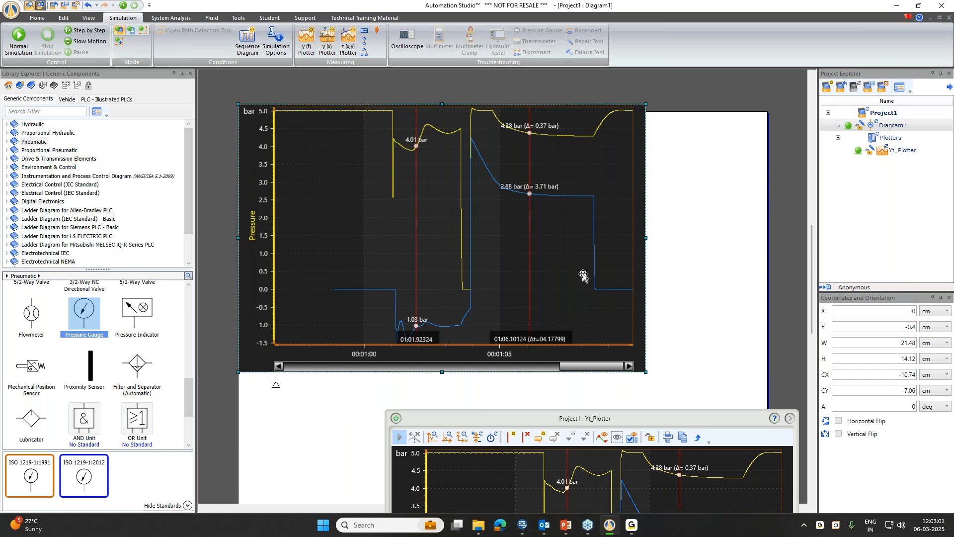
key("Delete")
left_click_drag(615, 416, 573, 145)
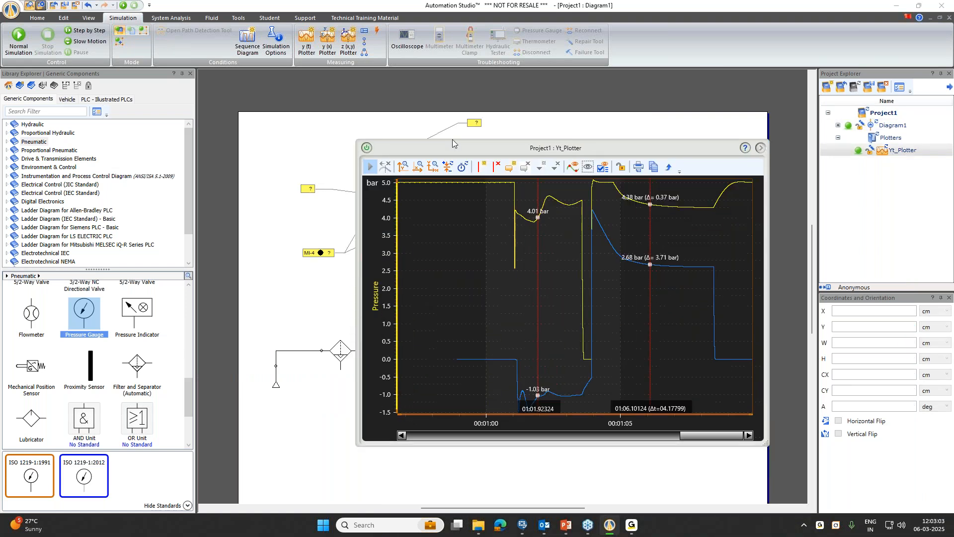
left_click(367, 148)
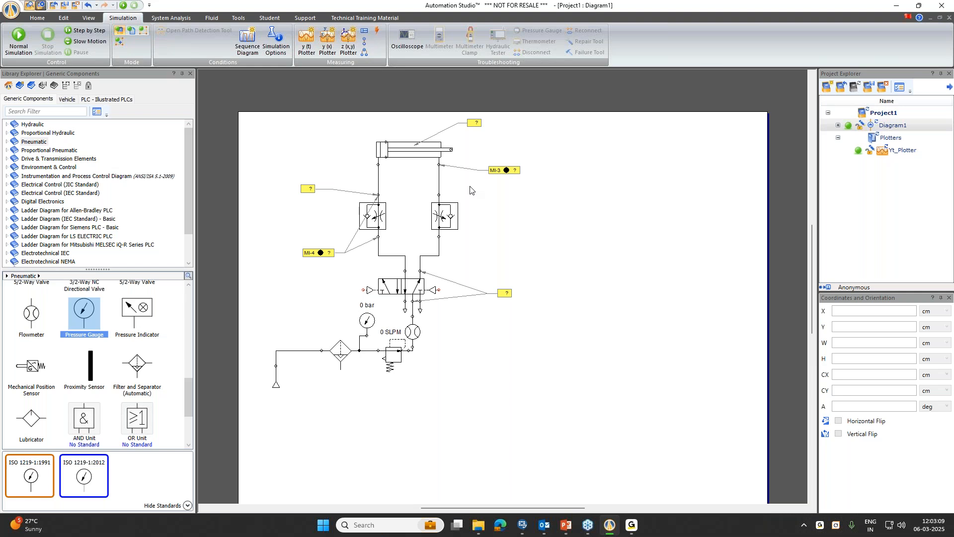
Delete all the yellow measuring instruments from the cylinder, throttle valve and directional valve connections
left_click(335, 253)
left_click(324, 189)
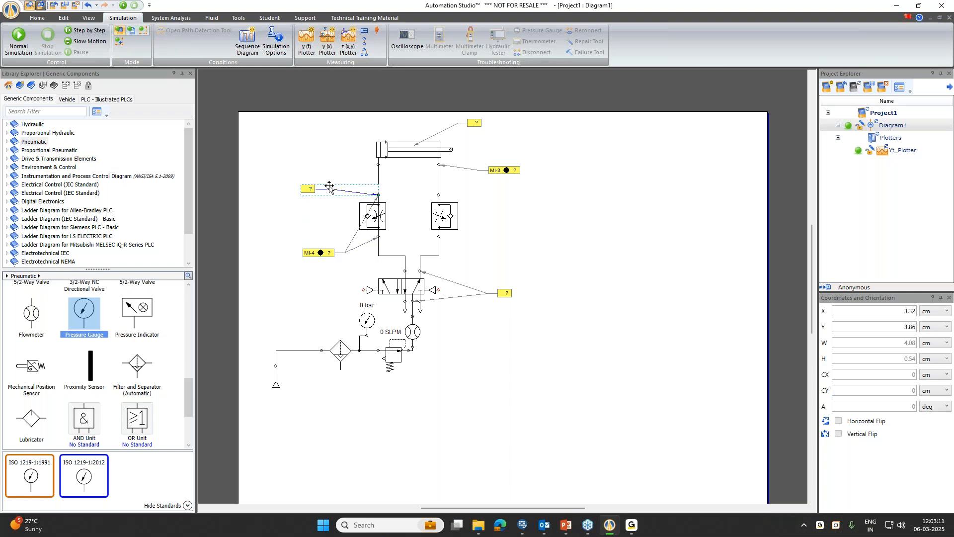
key("Delete")
left_click(336, 253)
key("Delete")
left_click(471, 168)
key("Delete")
left_click(475, 123)
key("Delete")
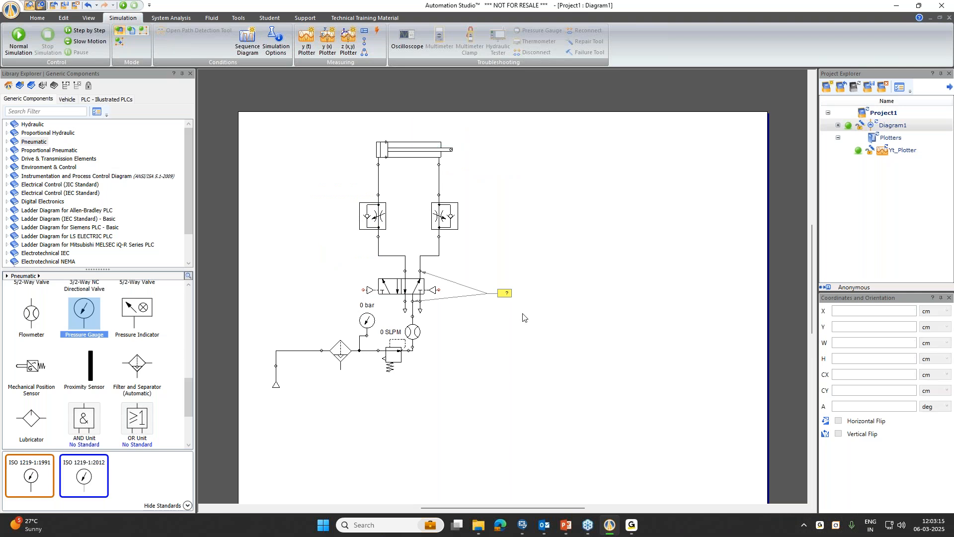
left_click(506, 293)
key("Delete")
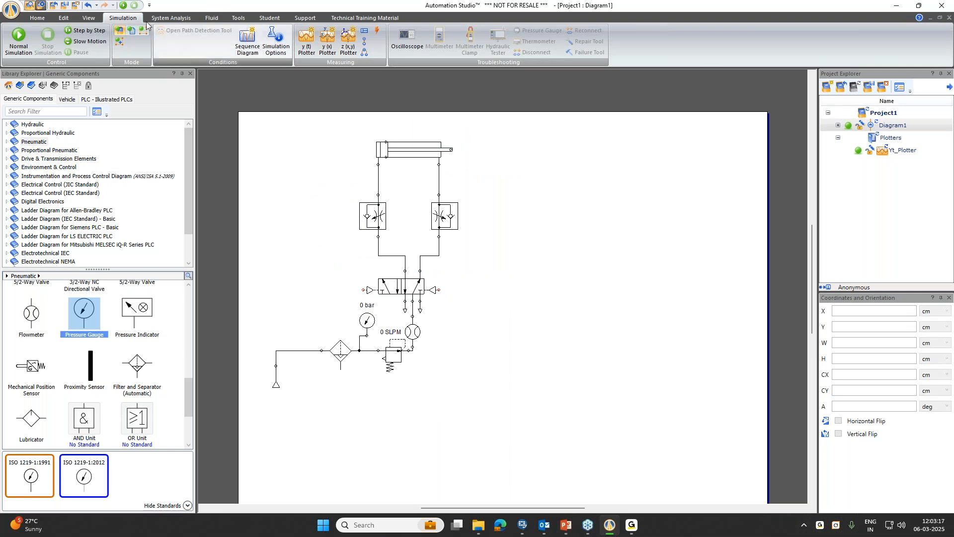
Insert a bill of materials table beside the pneumatic circuit
left_click(37, 17)
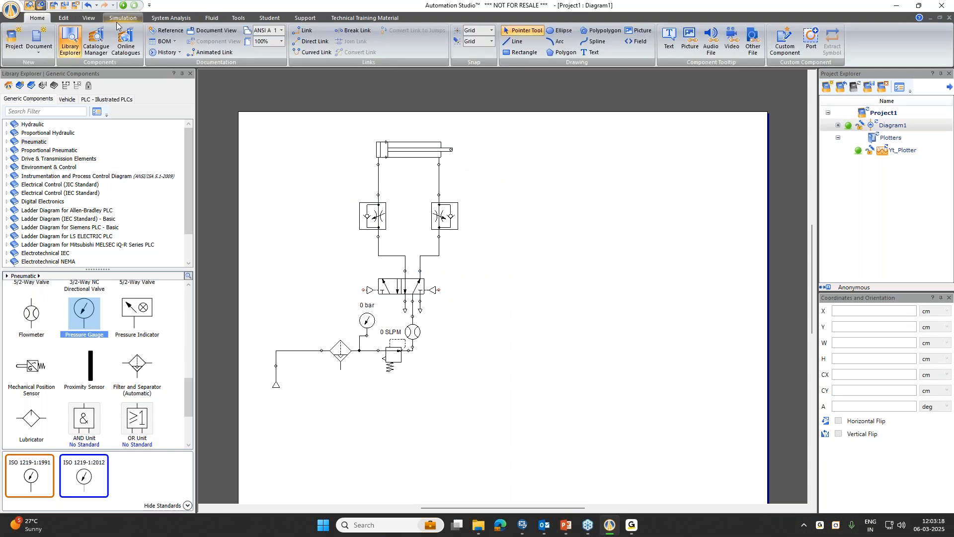
left_click(165, 42)
left_click(489, 236)
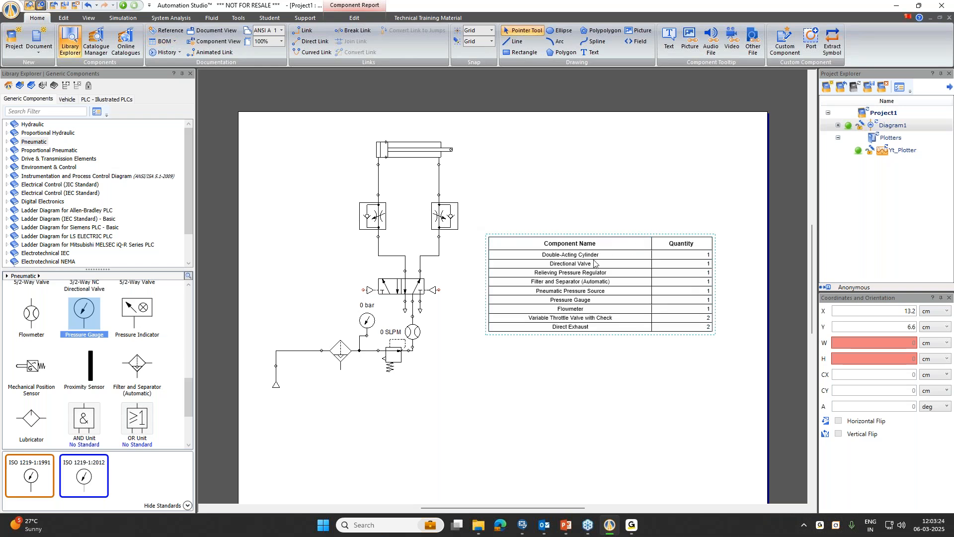
Add a Unit Price property field to the bill of materials table
double_click(577, 233)
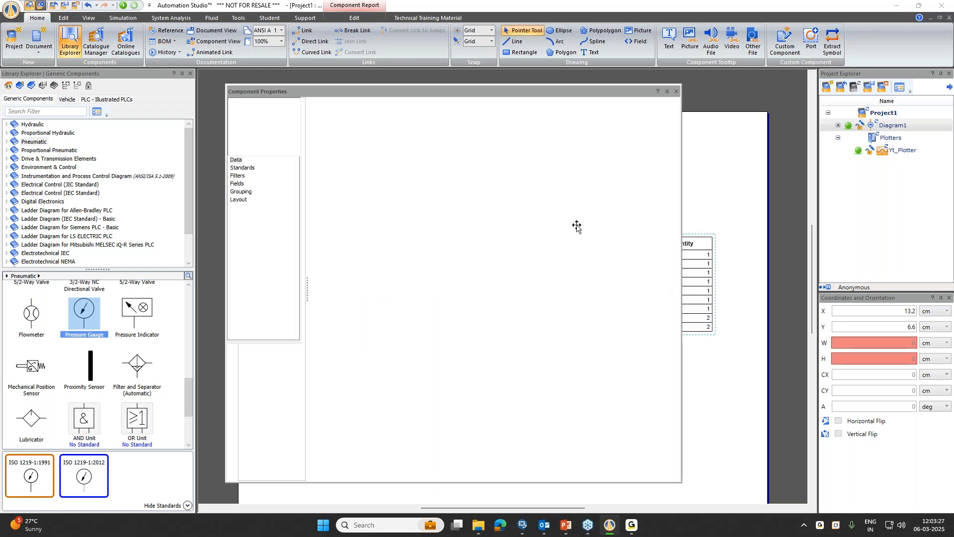
left_click(254, 185)
left_click(319, 108)
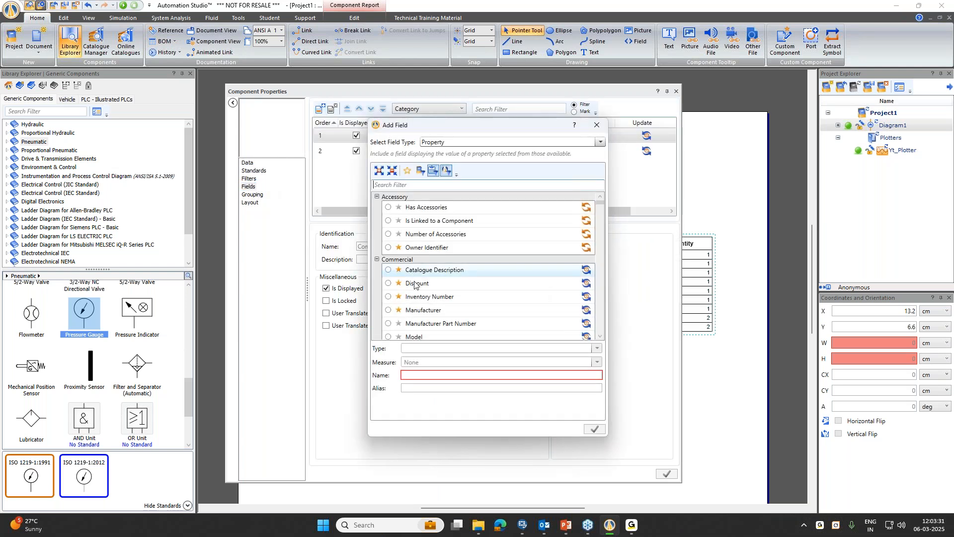
scroll(420, 298, "down", 3)
left_click(389, 322)
left_click(594, 430)
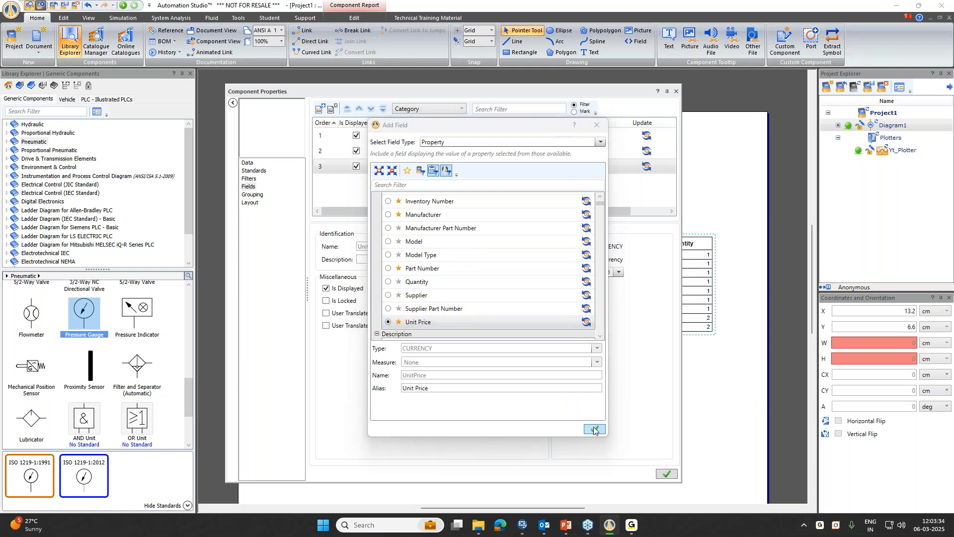
left_click(677, 92)
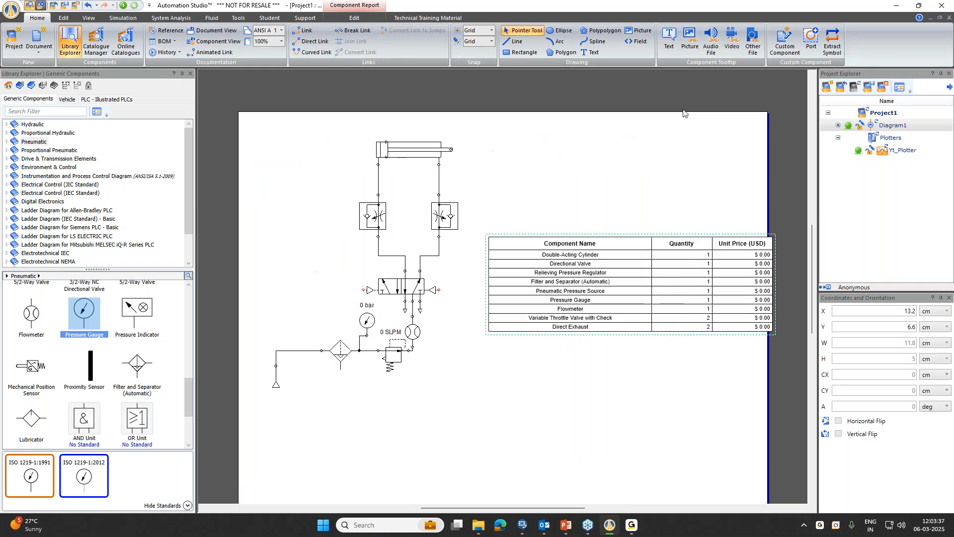
Delete the bill of materials table from the diagram
left_click(715, 200)
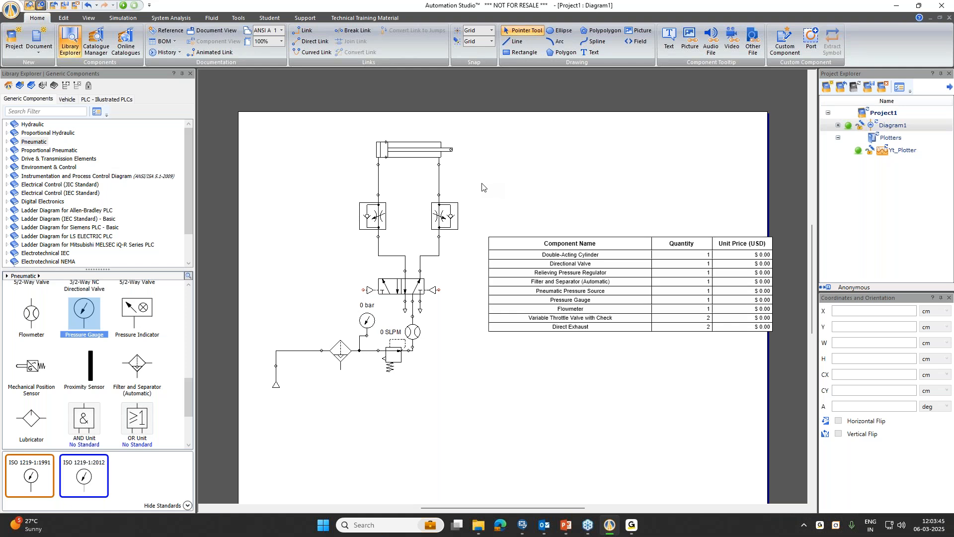
left_click(508, 242)
key("Delete")
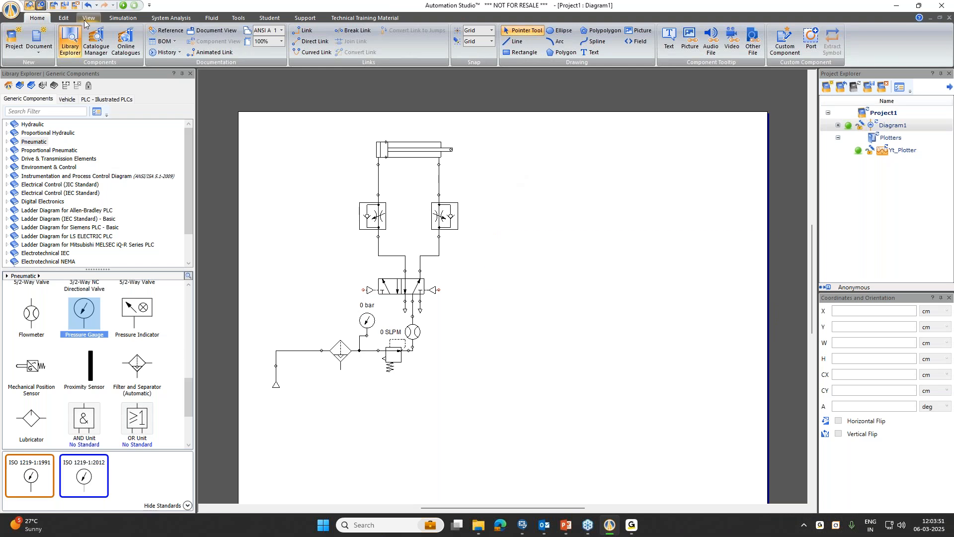
Open the Online Catalogues portal and filter the manufacturers' catalogues by Pneumatics
left_click(138, 49)
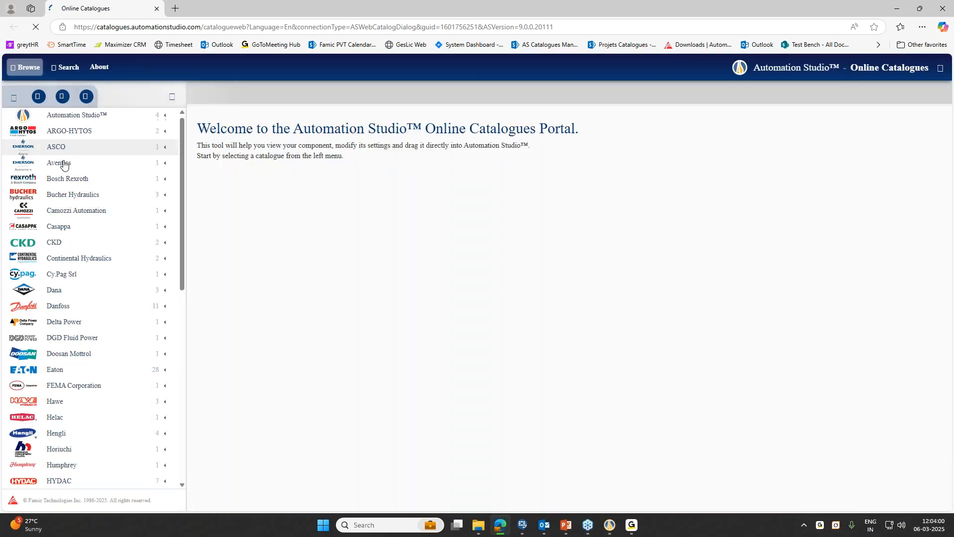
scroll(64, 165, "down", 3)
scroll(41, 155, "up", 3)
left_click(40, 96)
left_click(49, 143)
left_click(41, 168)
left_click(100, 379)
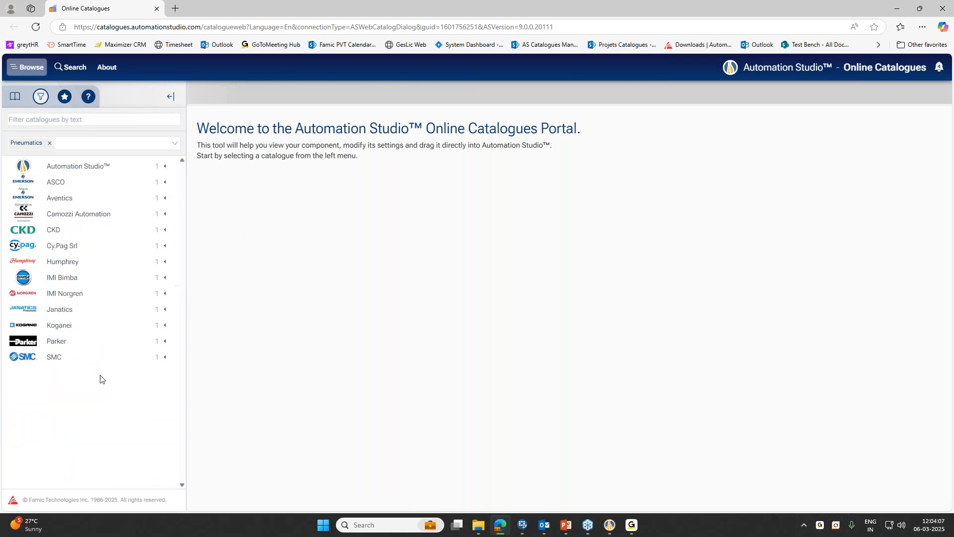
Open the Parker Pneumatic V2.0 catalogue and expand its Air Preparation (FRL) and Dryers category
left_click(108, 347)
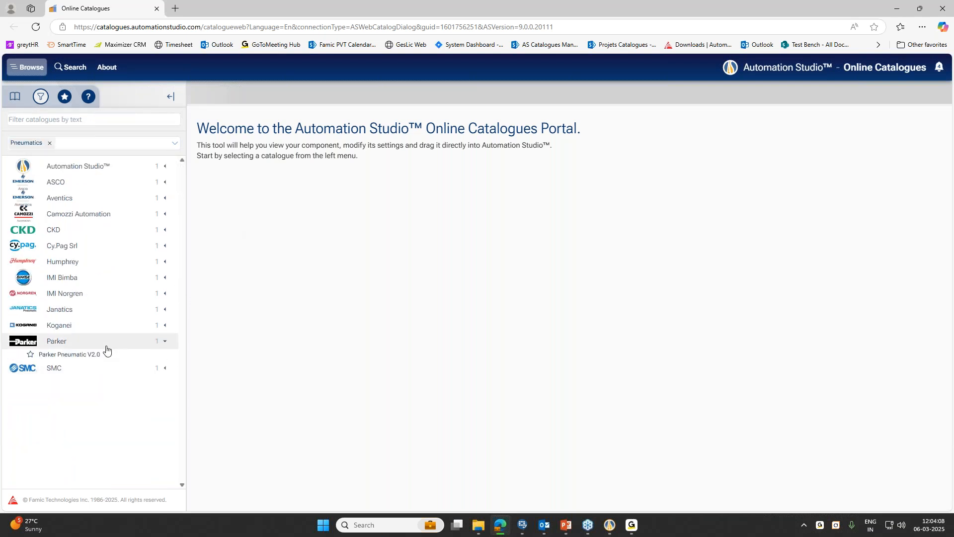
left_click(75, 354)
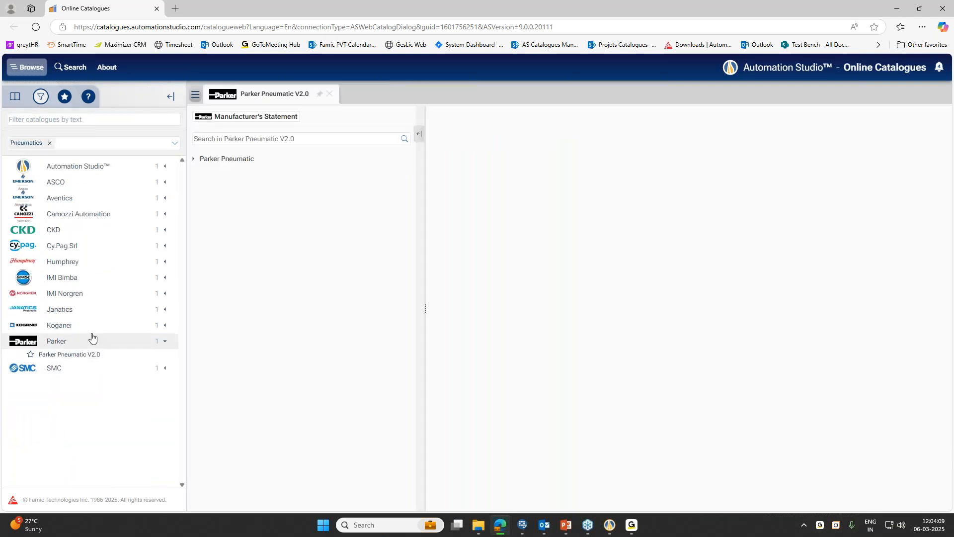
left_click(238, 162)
left_click(250, 171)
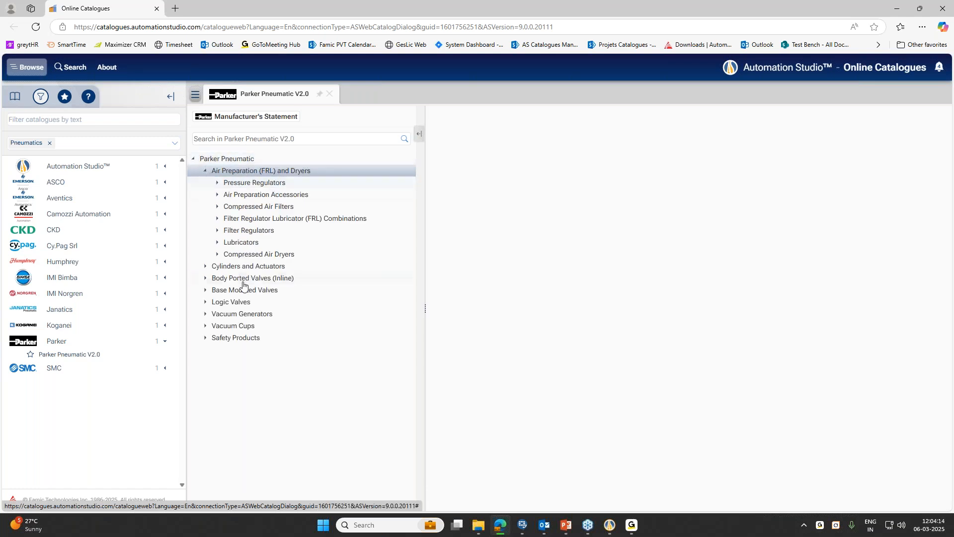
Open the P1F cylinder from the ISO 15552 series under the linear Pneumatic Cylinders category
left_click(250, 266)
left_click(278, 279)
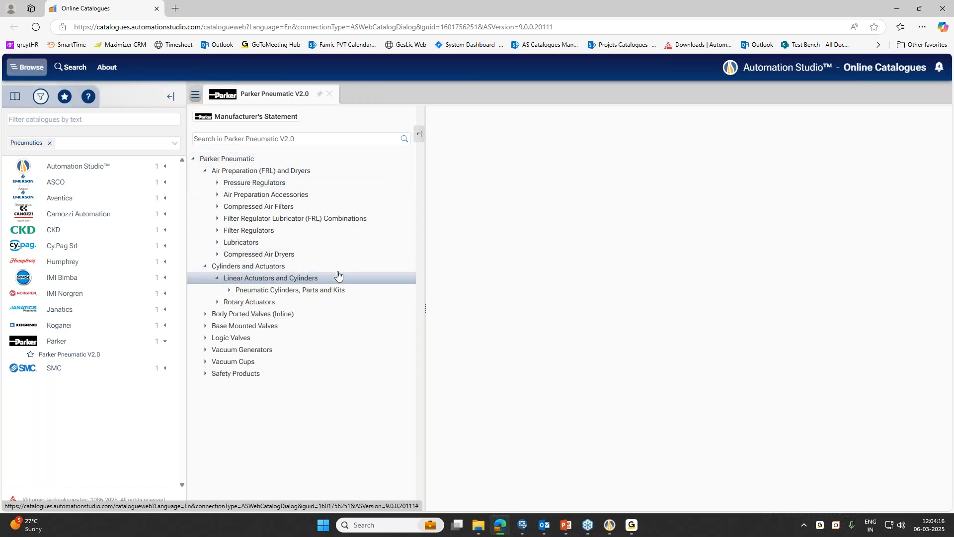
left_click(312, 291)
left_click(282, 303)
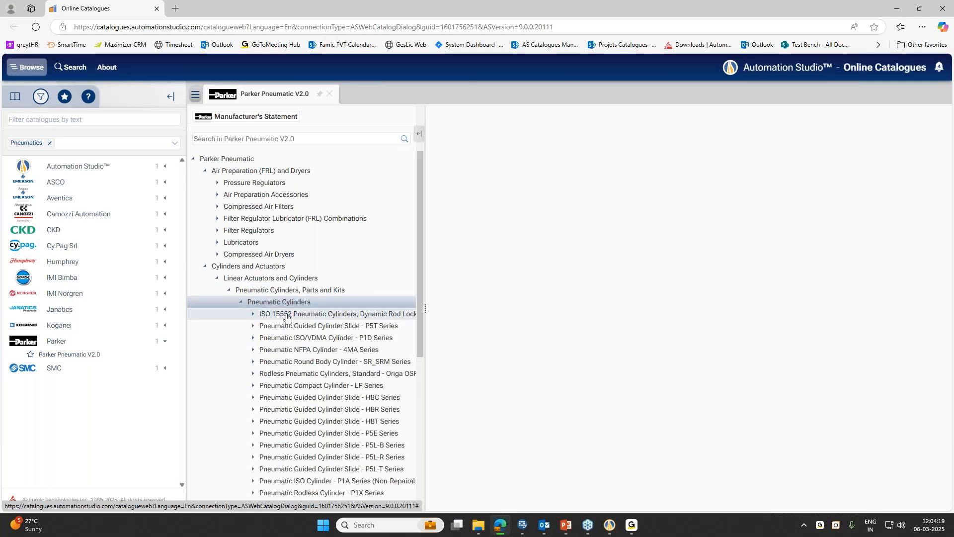
left_click(322, 315)
left_click(332, 328)
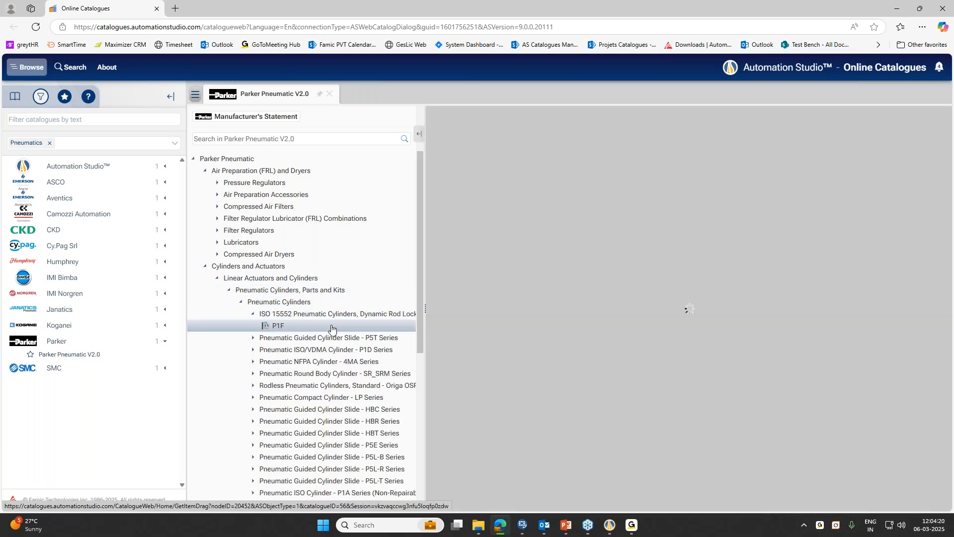
Set the P1F cylinder's design to Smooth with Through Rod and its bore size to 80mm
left_click(485, 412)
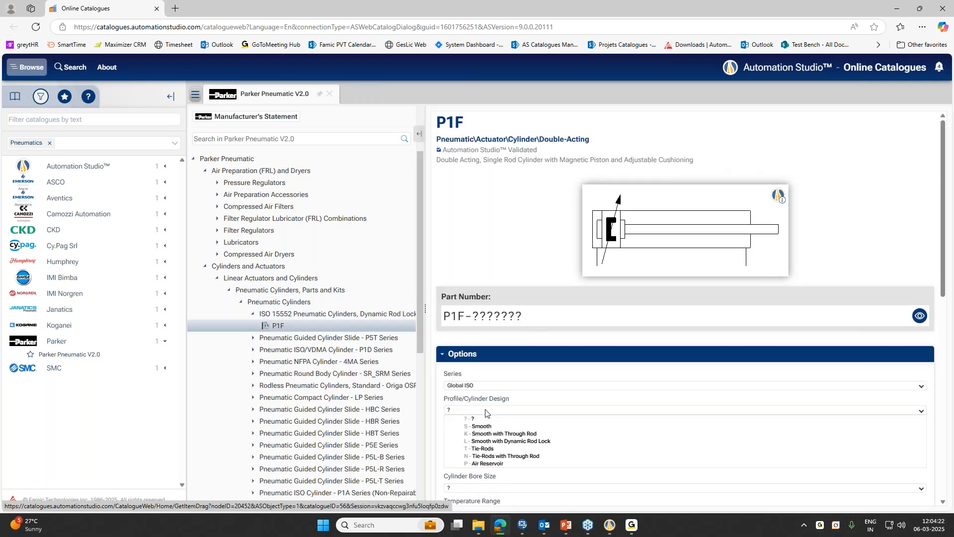
scroll(556, 343, "down", 3)
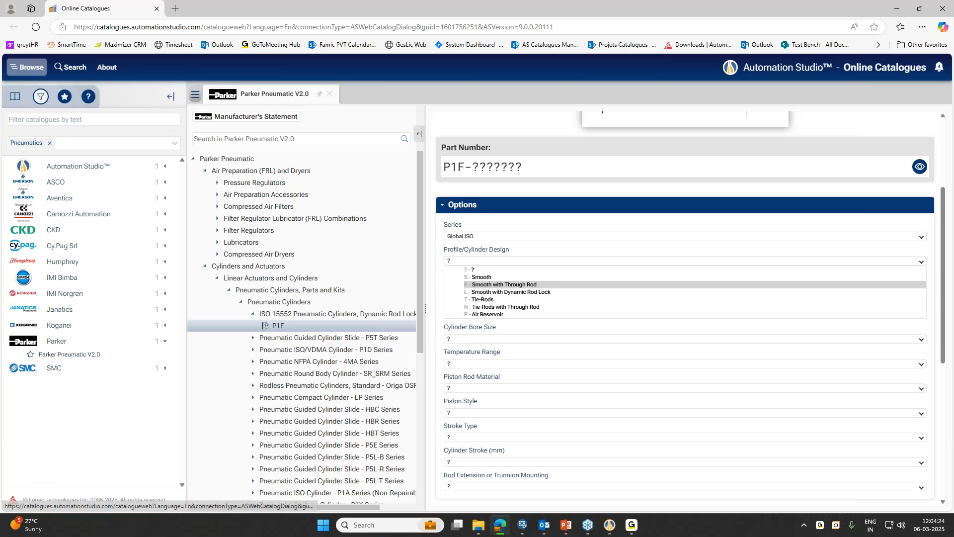
left_click(502, 284)
left_click(487, 358)
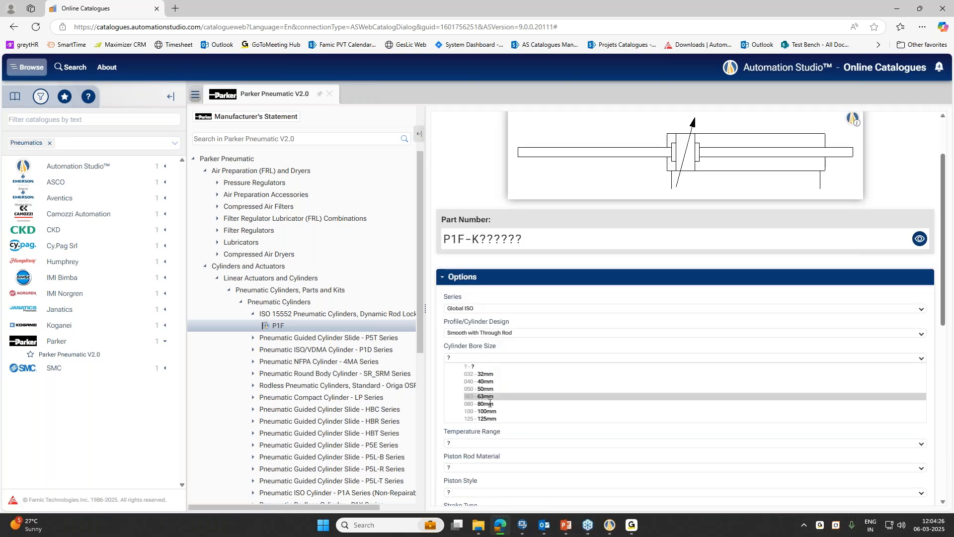
left_click(486, 403)
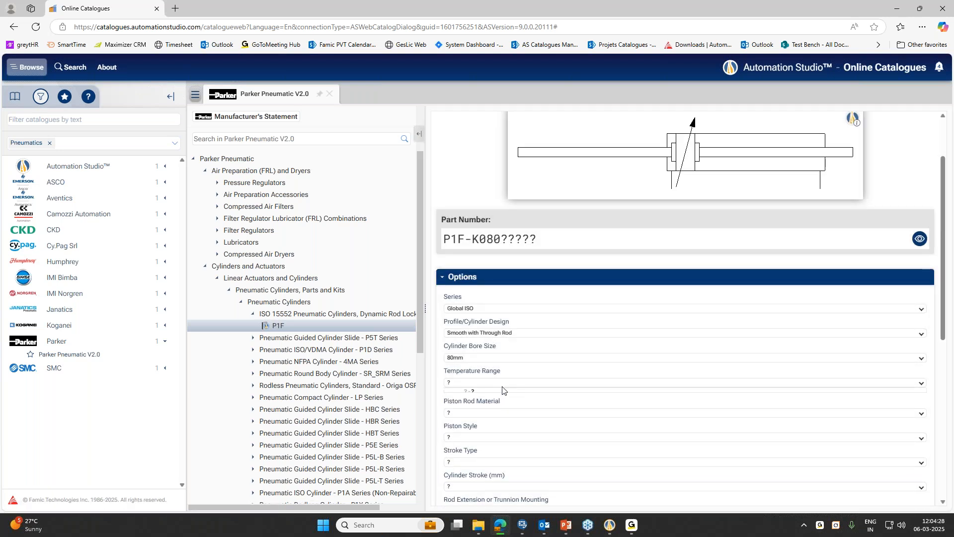
Set the temperature range to Polyurethane (PUR) -20°C to +80°C and the rod material to Chrome Plated Carbon Steel with Male Thread
left_click(499, 382)
left_click(502, 406)
left_click(502, 407)
left_click(529, 424)
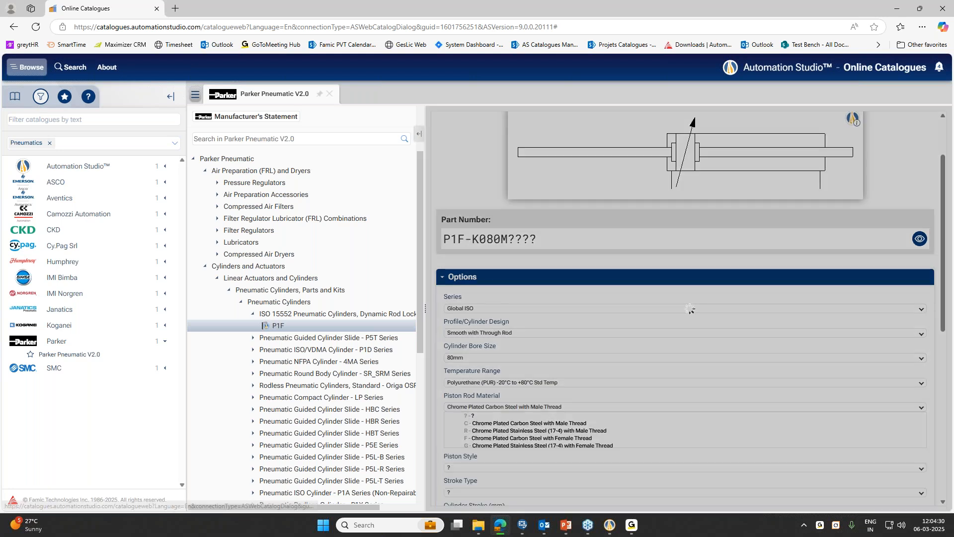
Choose the P1F cylinder's piston style and stroke type, with a 25 mm stroke and the Piston Rod Extension in mm option
left_click(529, 383)
left_click(529, 407)
left_click(529, 408)
left_click(520, 431)
left_click(508, 468)
left_click(506, 492)
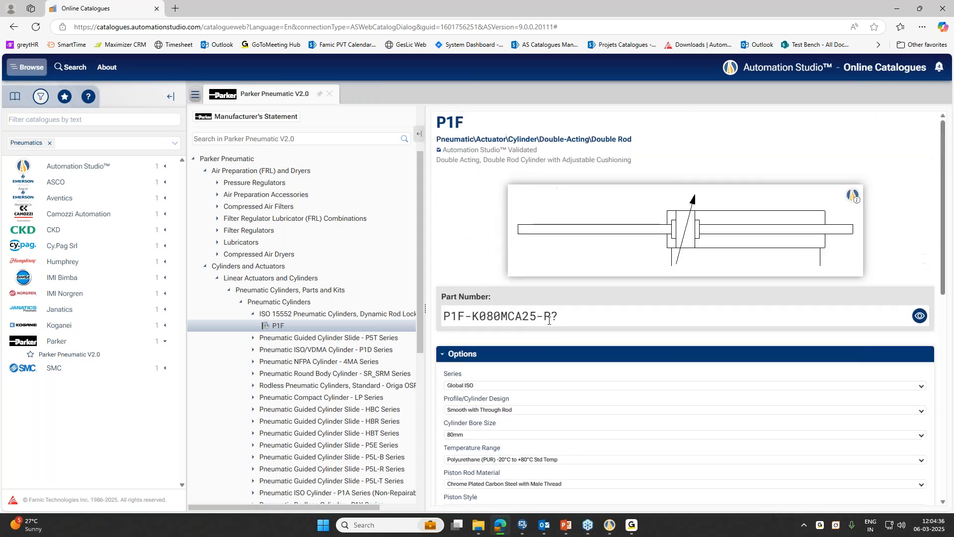
Set the P1F cylinder's piston rod extension to 30 mm to complete its part number
scroll(555, 336, "down", 4)
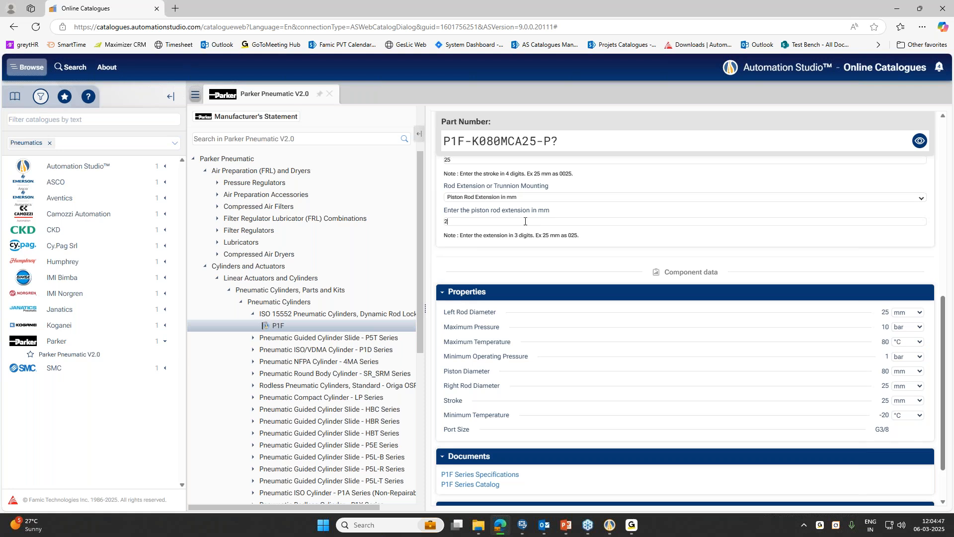
key("Return")
scroll(531, 217, "up", 8)
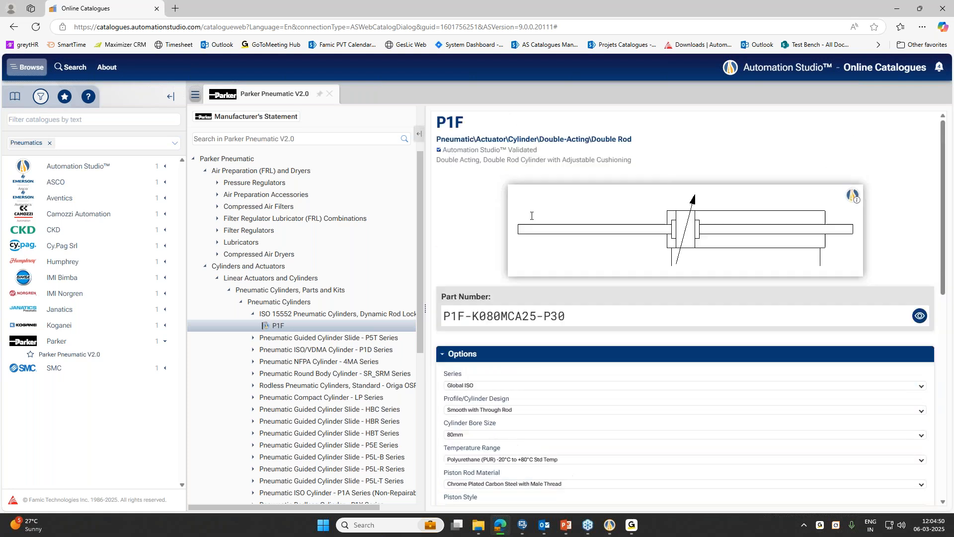
Insert the configured P1F cylinder from the catalogue into Diagram1 beside the circuit and move its part number label above the symbol
left_click_drag(581, 313, 441, 316)
left_click(603, 307)
left_click_drag(685, 241, 529, 155)
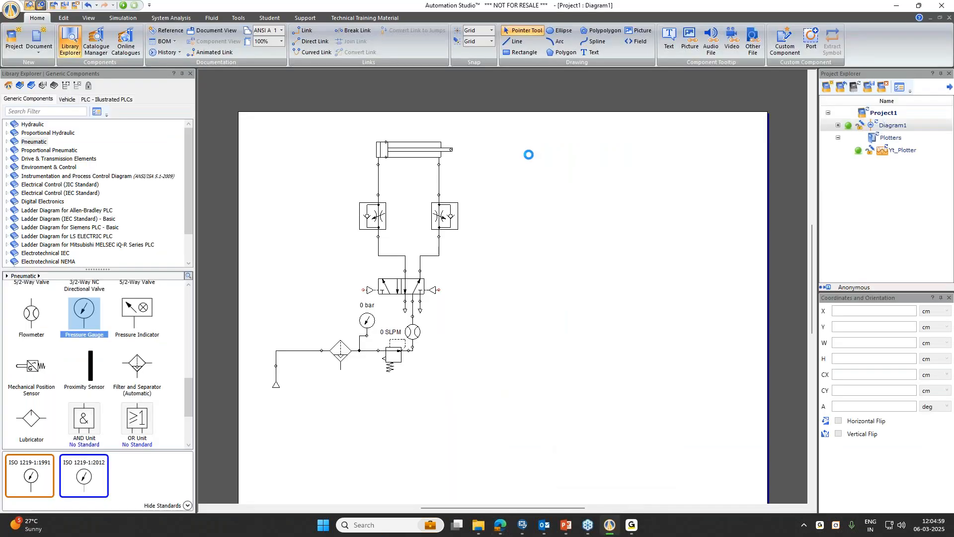
left_click(457, 141)
left_click_drag(453, 146, 559, 142)
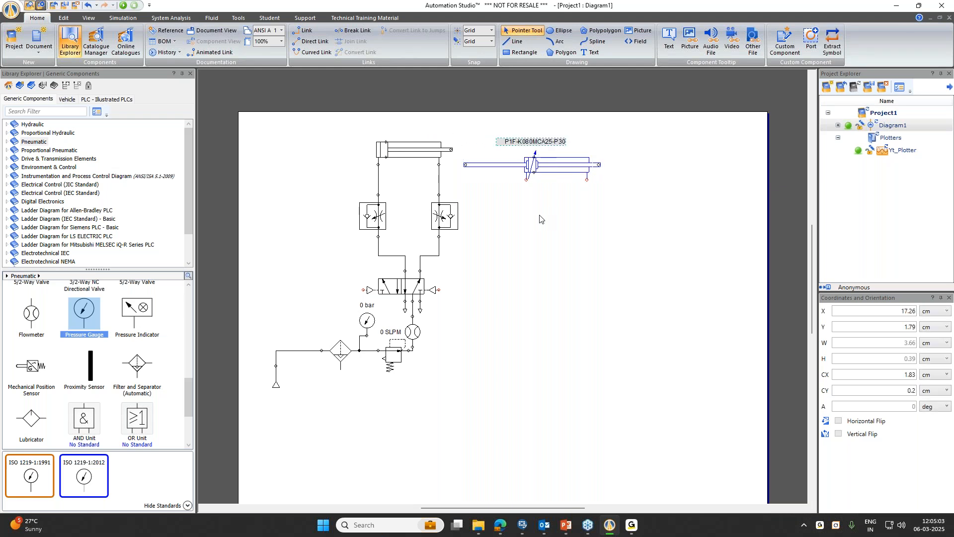
Move the generic double-acting cylinder out of the circuit and connect the P1F cylinder to the two flow control lines instead
left_click_drag(416, 149, 570, 276)
left_click_drag(538, 165, 389, 150)
left_click(520, 165)
Simulate the circuit, shift the directional valve back and forth to move the P1F cylinder both ways, and stop the simulation
left_click(124, 5)
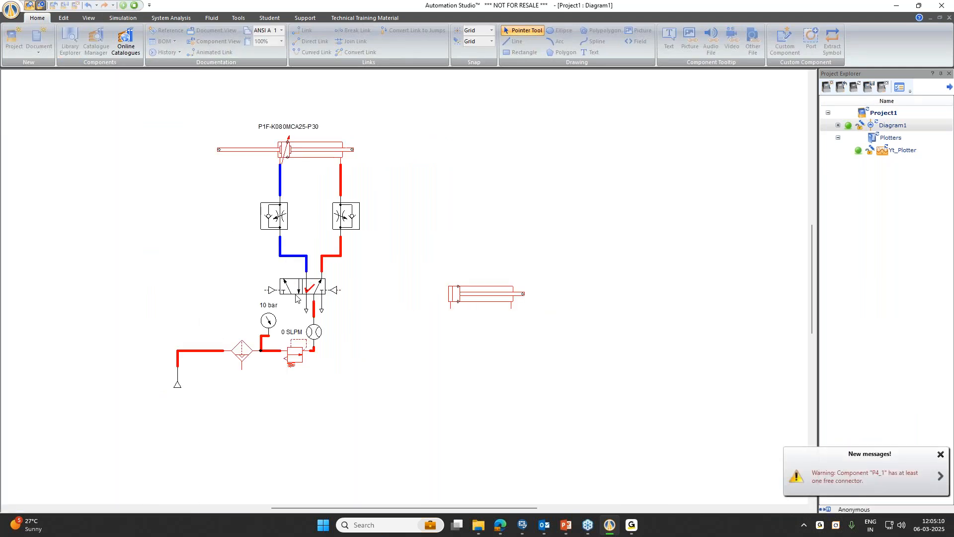
left_click(306, 280)
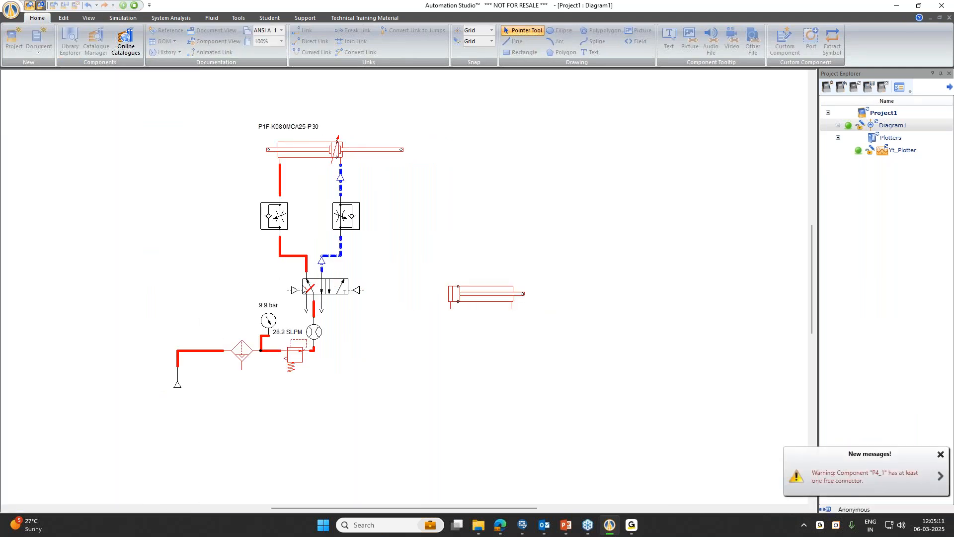
left_click(337, 291)
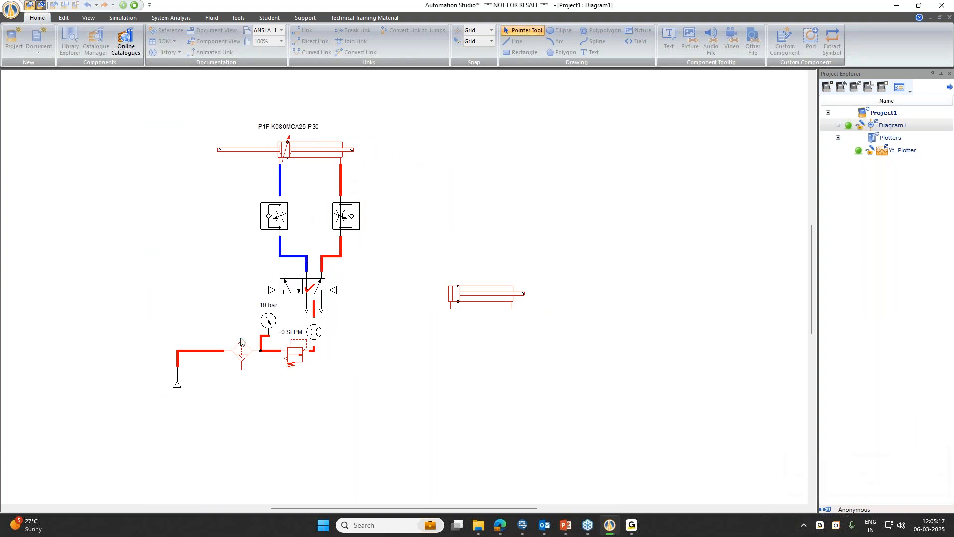
left_click(293, 298)
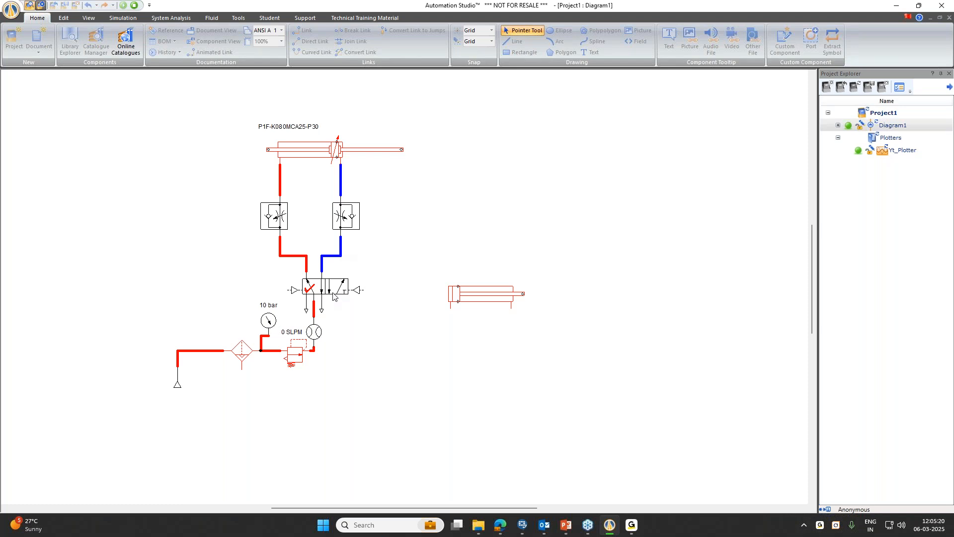
left_click(135, 6)
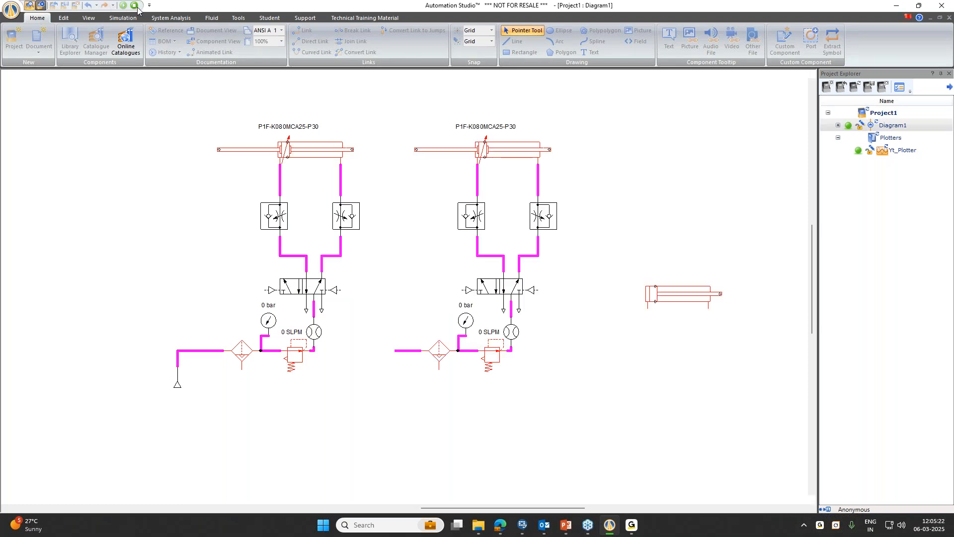
Delete the P1F cylinder and reconnect the generic double-acting cylinder to the two flow control lines
key("Delete")
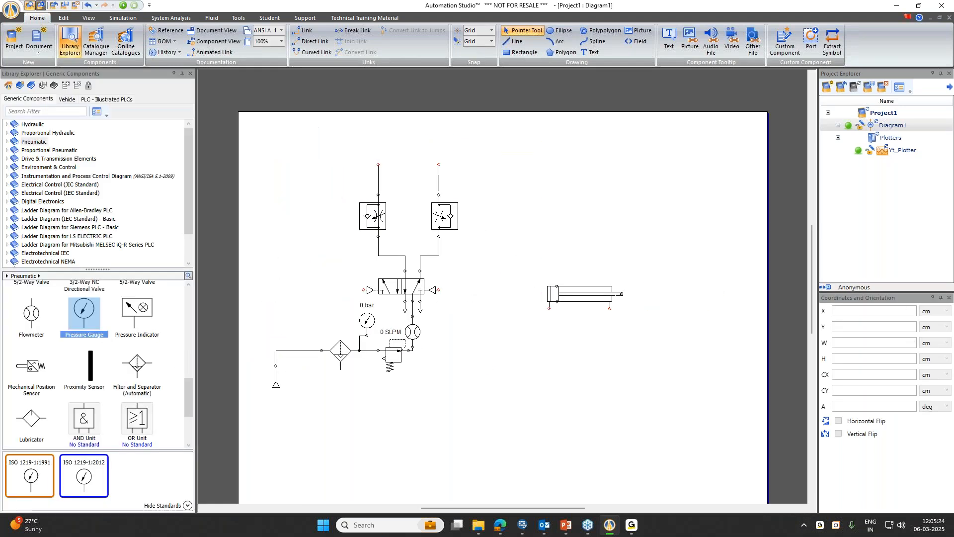
left_click_drag(569, 304, 398, 160)
left_click(270, 416)
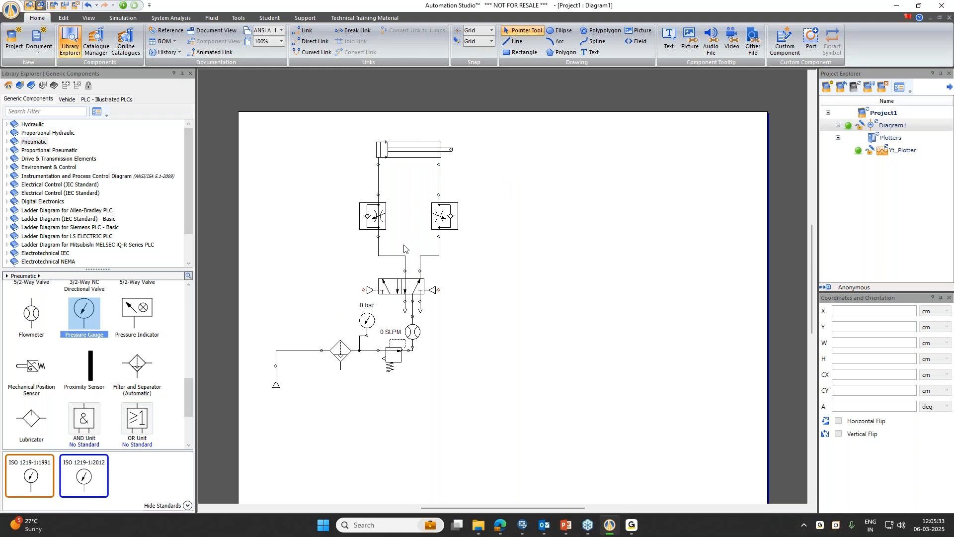
Delete the pressure gauge and the flowmeter from the circuit's air supply line
left_click(367, 320)
key("Delete")
left_click(411, 331)
key("Delete")
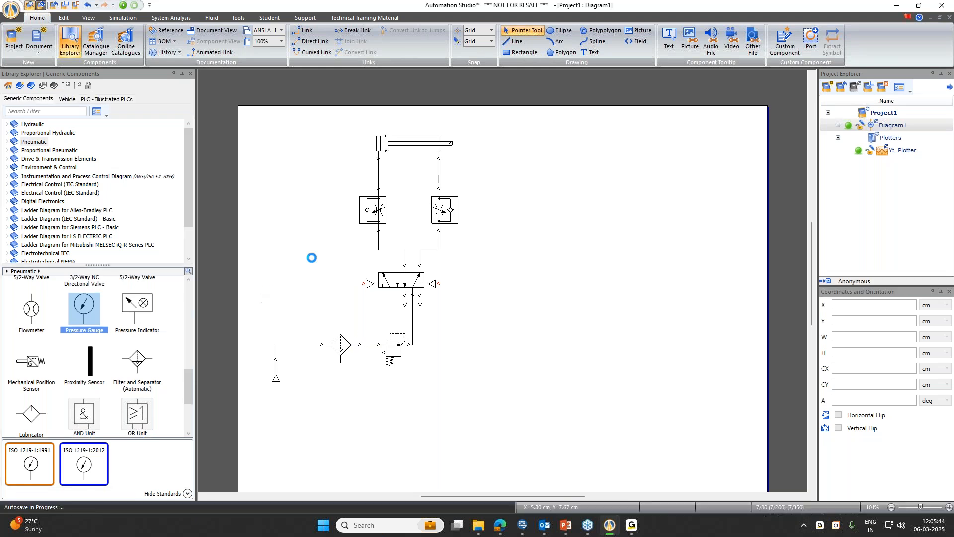
Place a 24 V power supply from the Electrical Control (IEC Standard) library beneath the pneumatic circuit, with a 0 V common below it
scroll(450, 348, "down", 1)
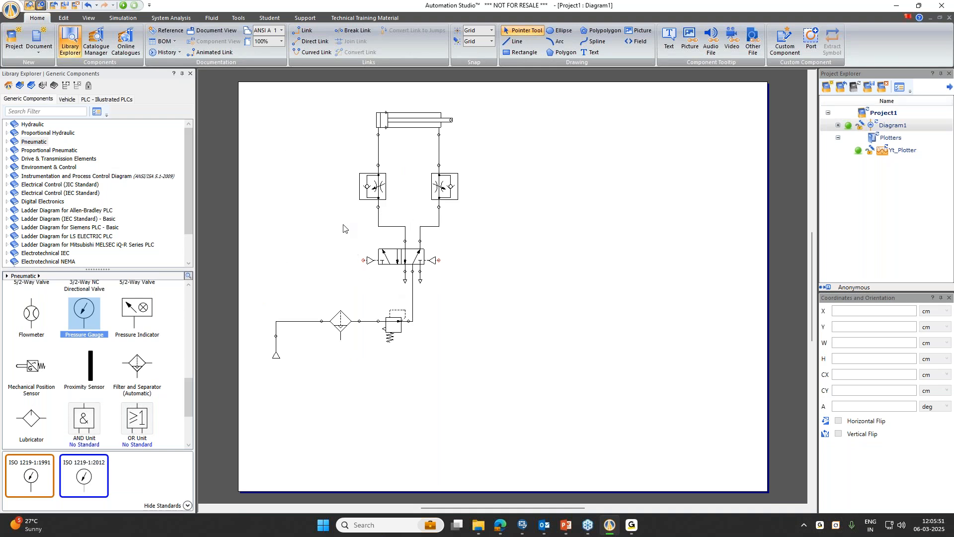
scroll(82, 373, "up", 3)
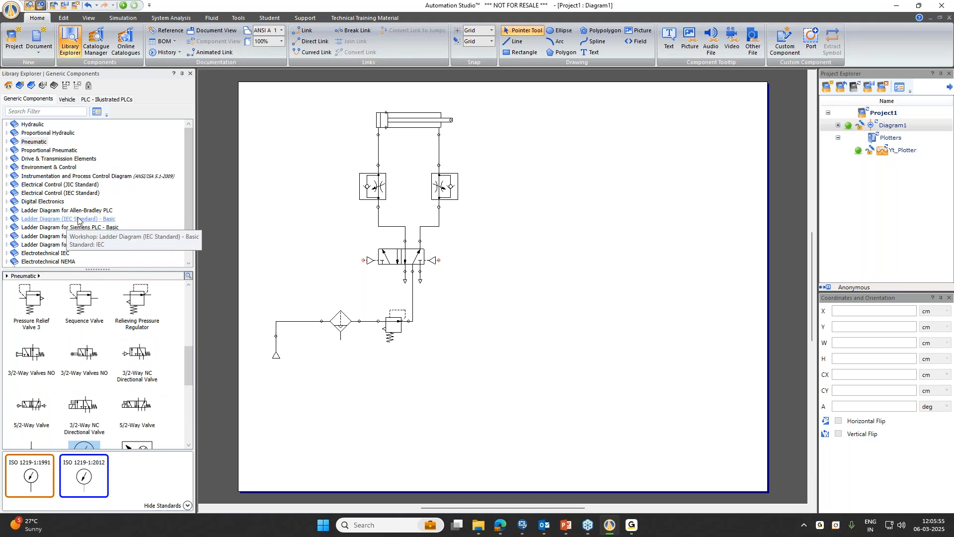
left_click(80, 193)
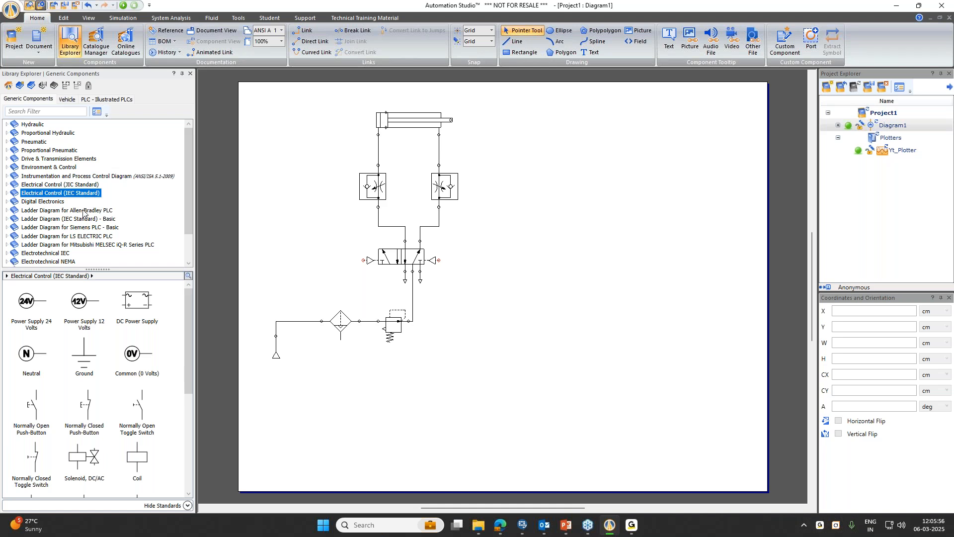
scroll(51, 388, "down", 1)
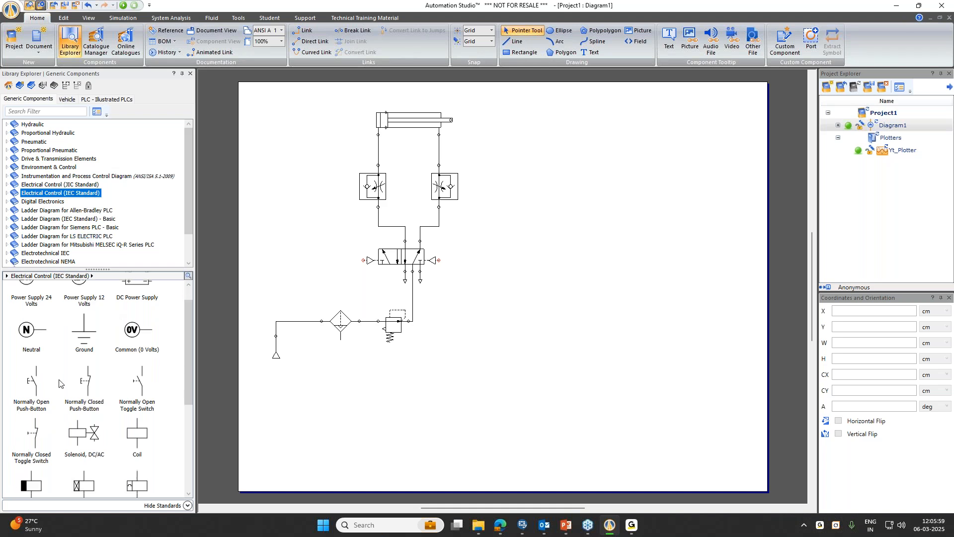
scroll(59, 382, "up", 1)
left_click_drag(42, 312, 467, 357)
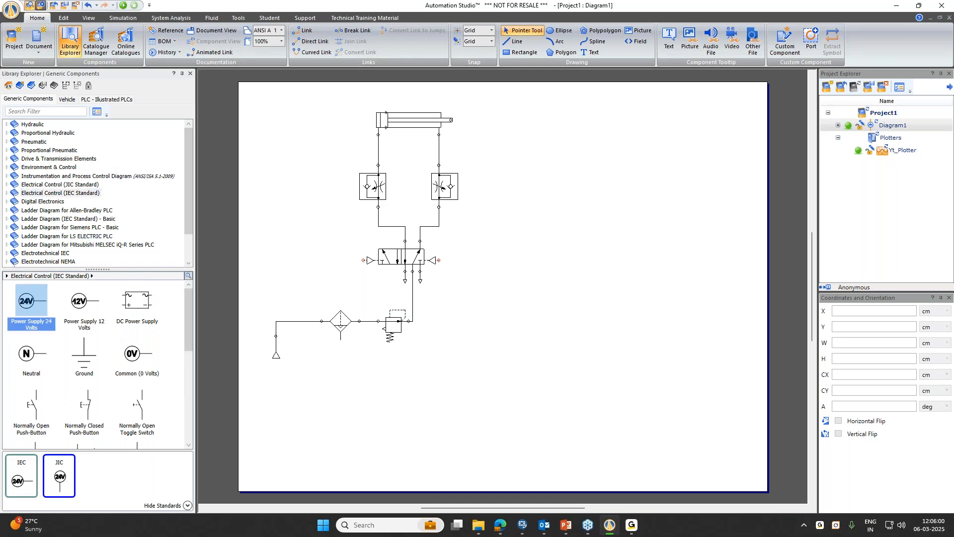
left_click_drag(135, 353, 469, 412)
left_click(520, 362)
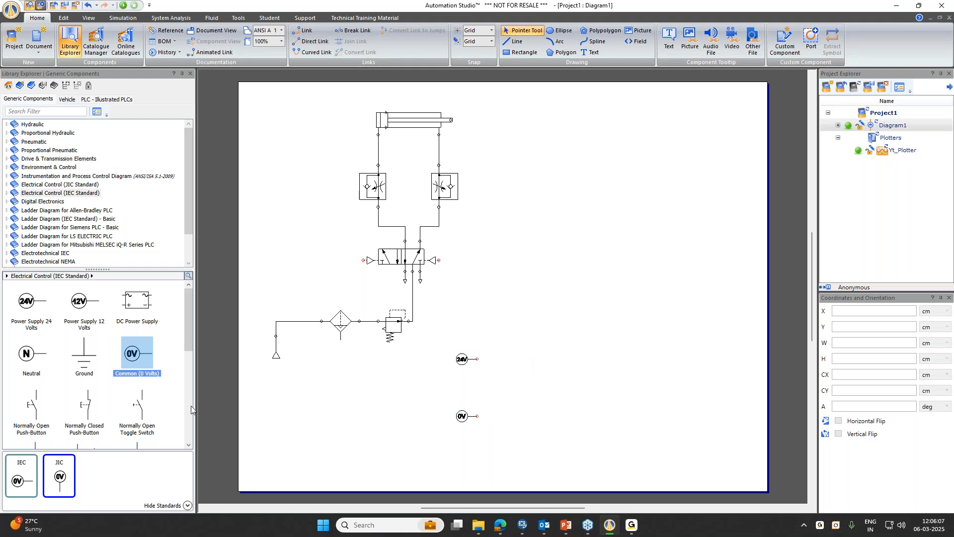
Place two normally open push-buttons side by side next to the 24 V supply, with aliases S1 and S2
scroll(95, 400, "down", 1)
left_click_drag(31, 383, 502, 361)
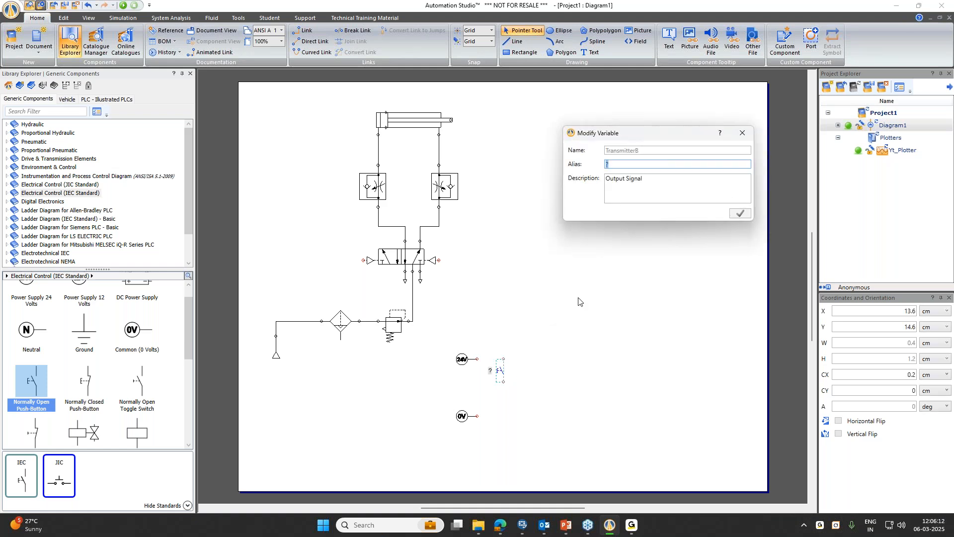
type("S1")
key("Return")
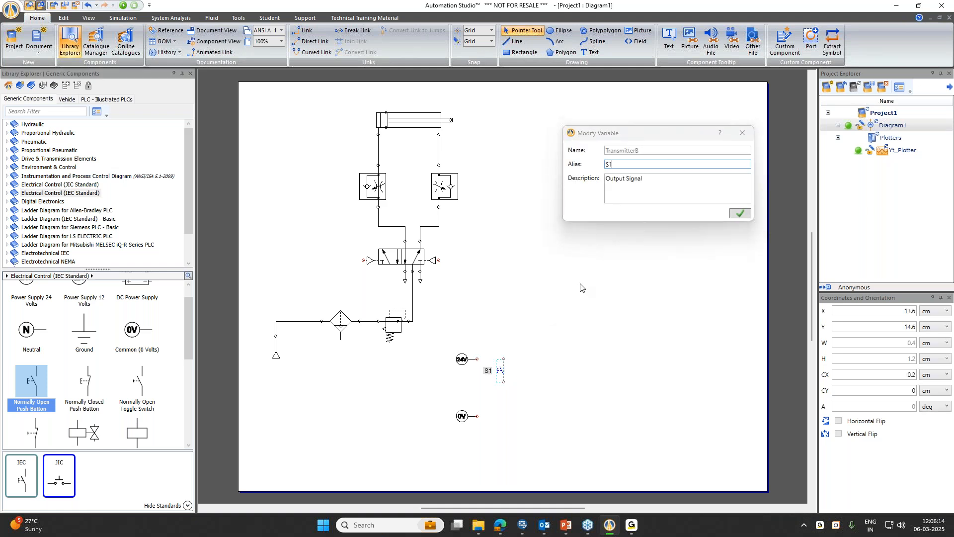
left_click(624, 158)
left_click_drag(31, 382, 549, 363)
type("S2")
key("Return")
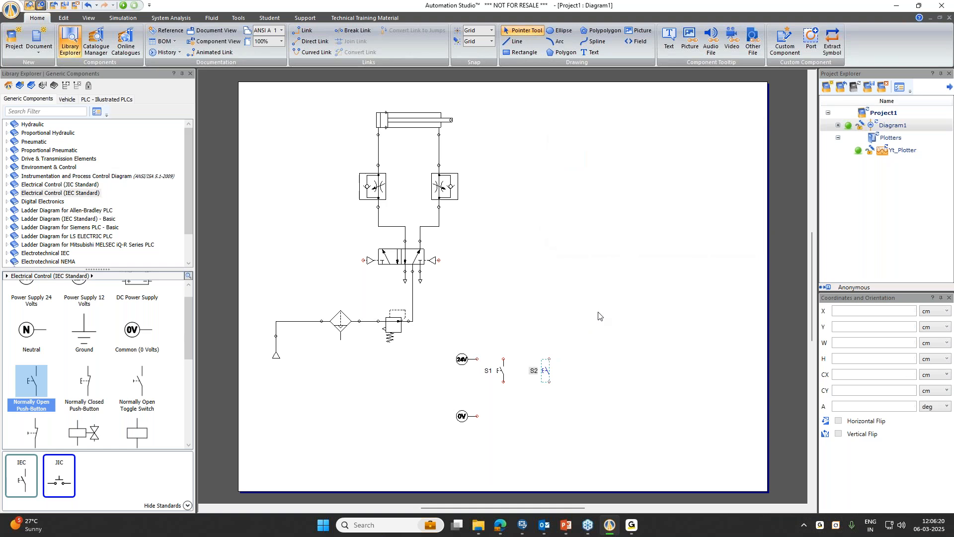
Place solenoids aliased Extension and retraction below S1 and S2 respectively, and move the retraction label to its solenoid's free side
scroll(100, 373, "down", 1)
left_click_drag(84, 408, 517, 394)
type("Extension")
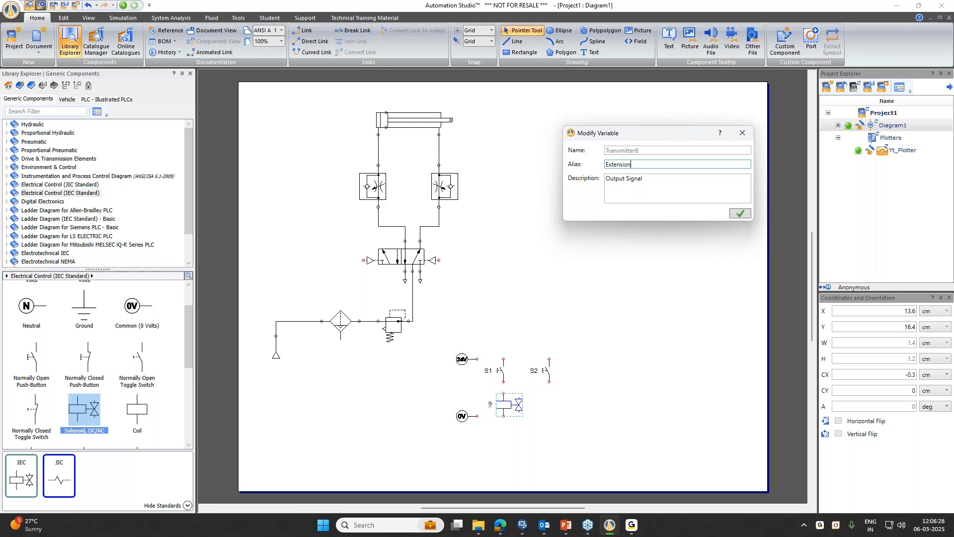
key("Return")
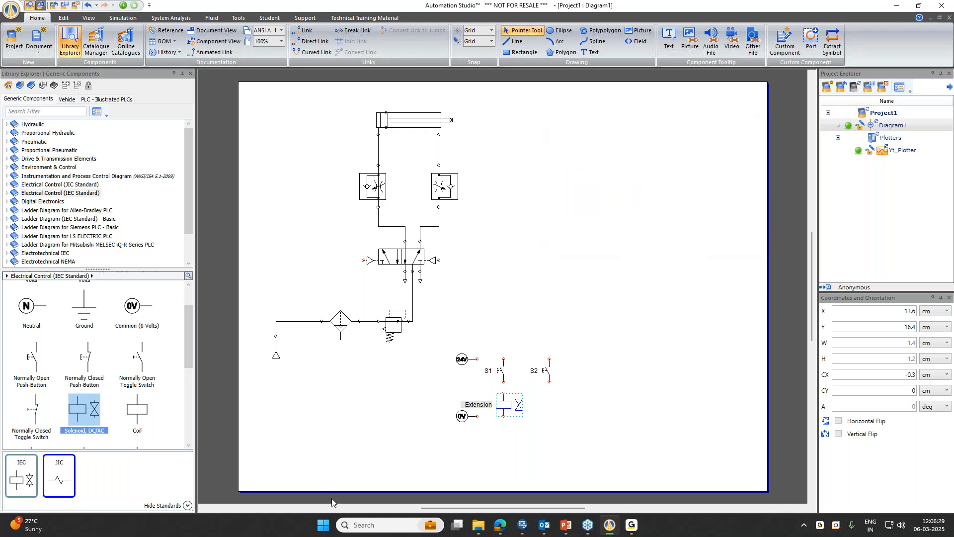
left_click_drag(98, 426, 559, 400)
type("retraction")
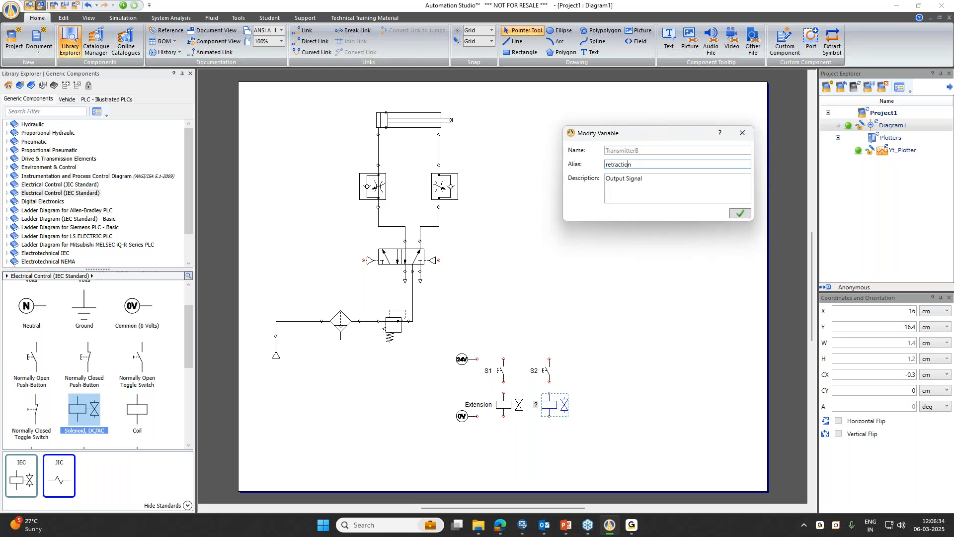
key("Return")
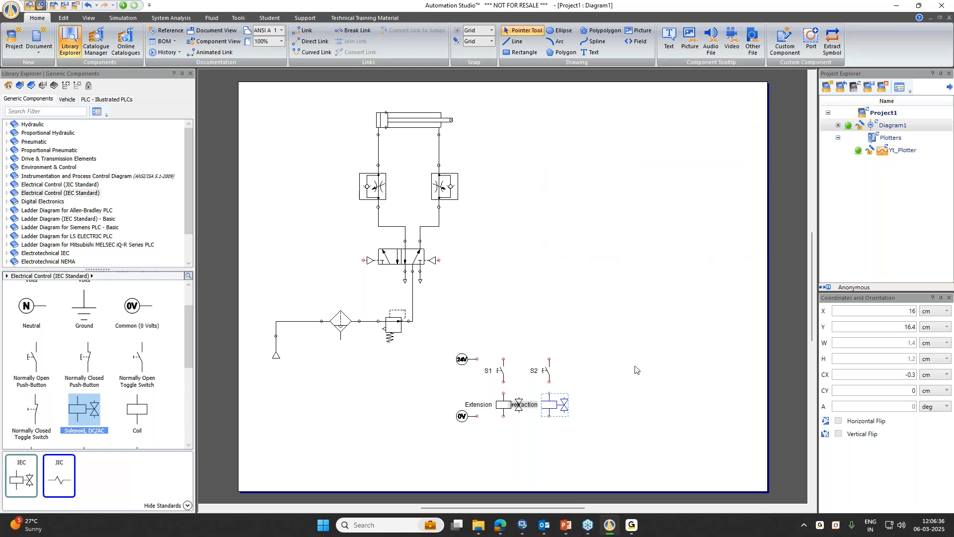
left_click(537, 391)
left_click_drag(533, 404, 604, 404)
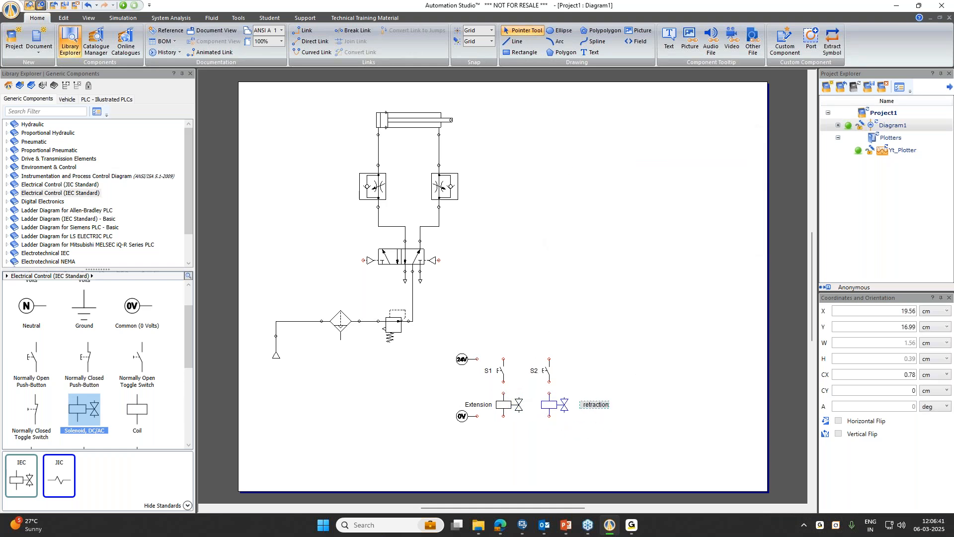
Wire both push-button and solenoid branches between the 24 V supply and the 0 V common, and bring the retraction label closer to its solenoid
left_click(503, 384)
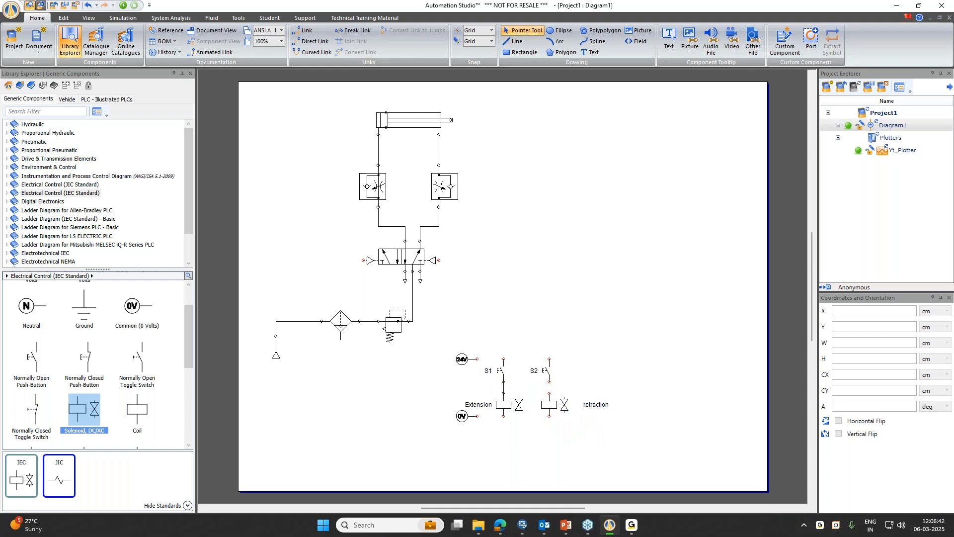
left_click_drag(478, 360, 549, 359)
left_click_drag(504, 416, 549, 416)
left_click_drag(587, 404, 579, 404)
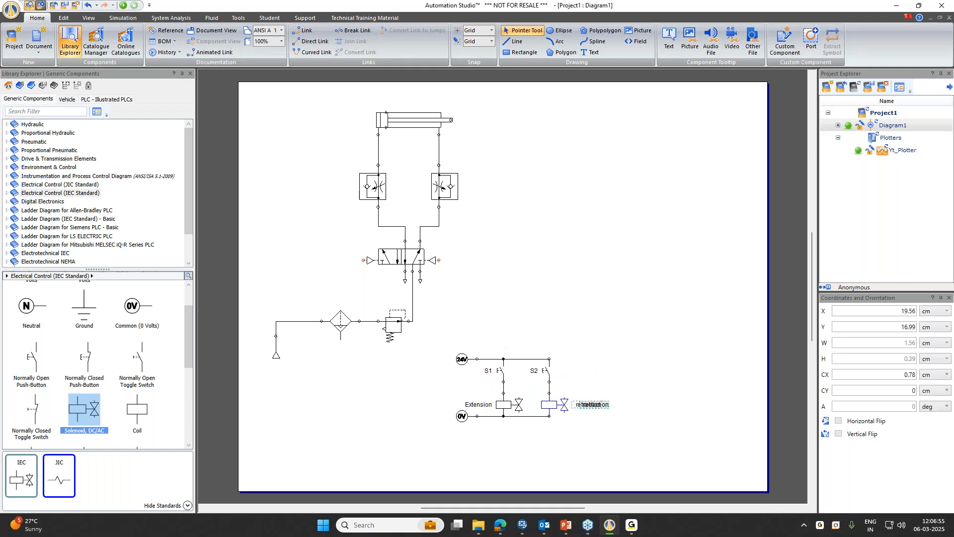
left_click(570, 312)
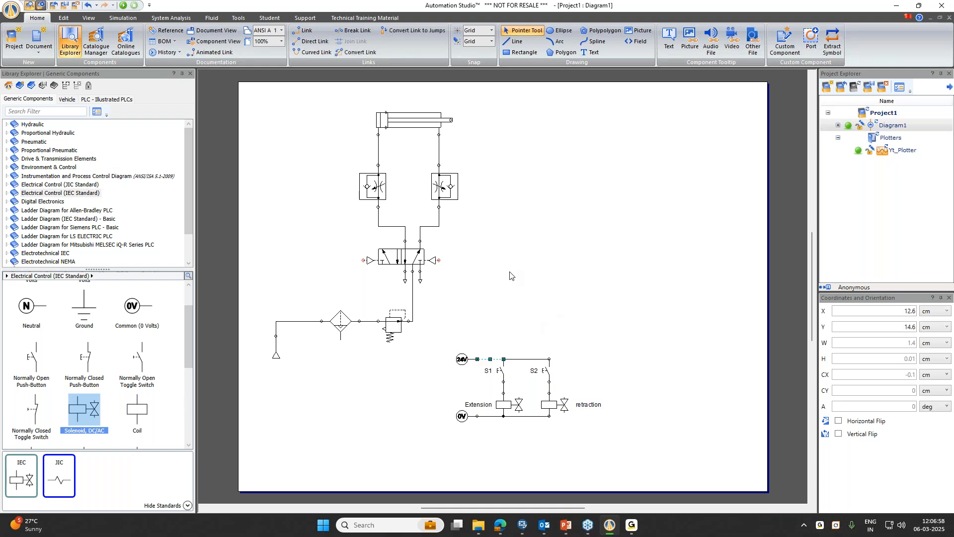
Try to link the 24 V electrical supply to the pneumatic line at the pressure regulator's outlet
left_click(413, 296)
left_click(434, 341)
left_click(477, 359)
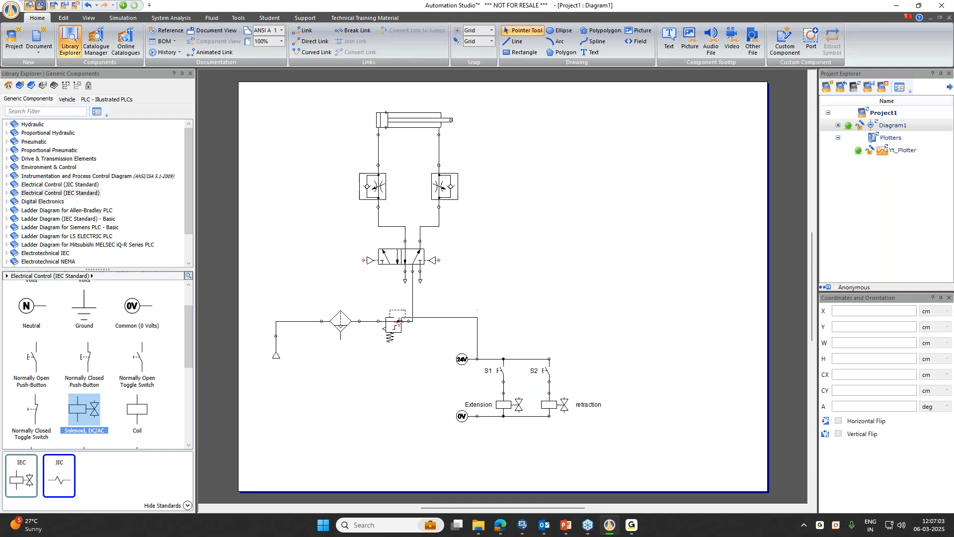
left_click(410, 322)
left_click(467, 322)
left_click(512, 258)
left_click(454, 322)
key("Delete")
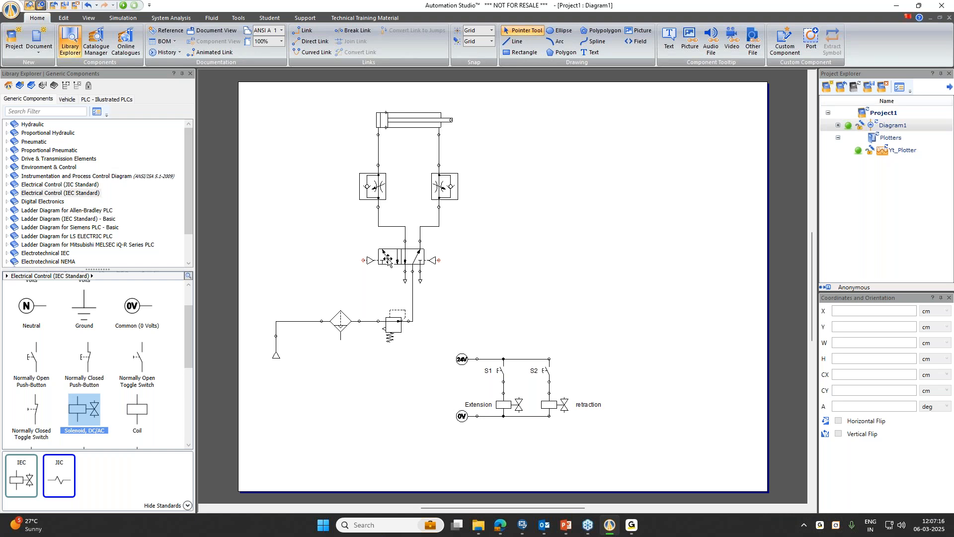
Open the properties of the directional valve and browse the 5/2-way directional valves in the pneumatic library
double_click(388, 258)
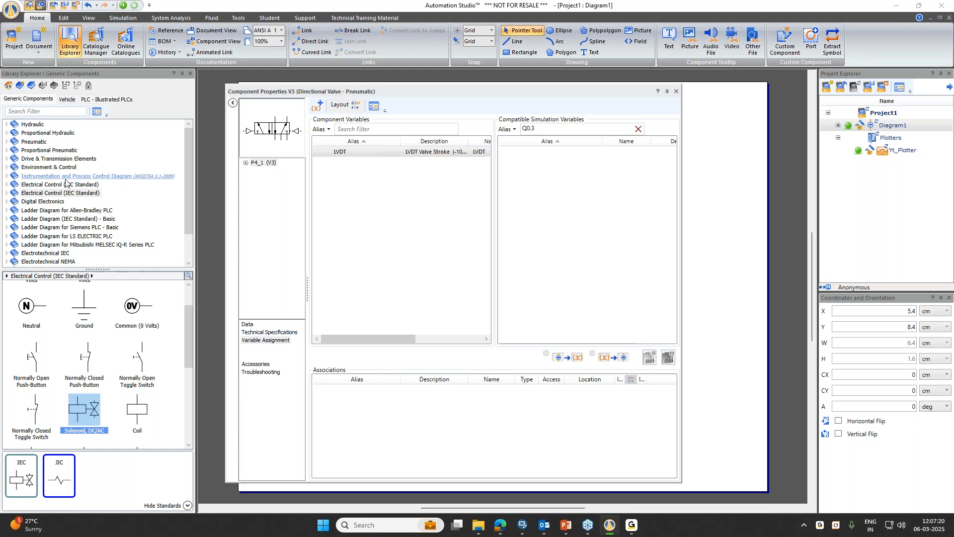
left_click(40, 142)
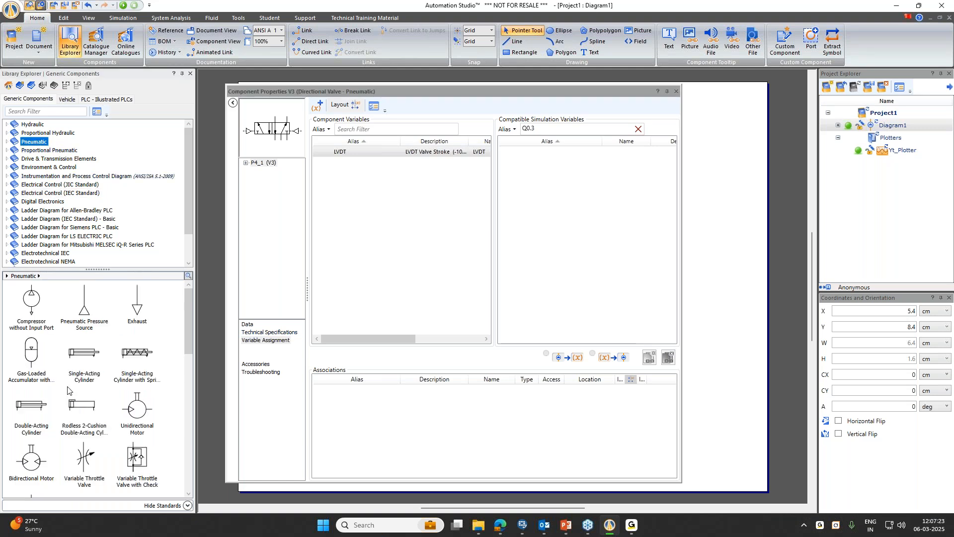
left_click(6, 142)
left_click(46, 193)
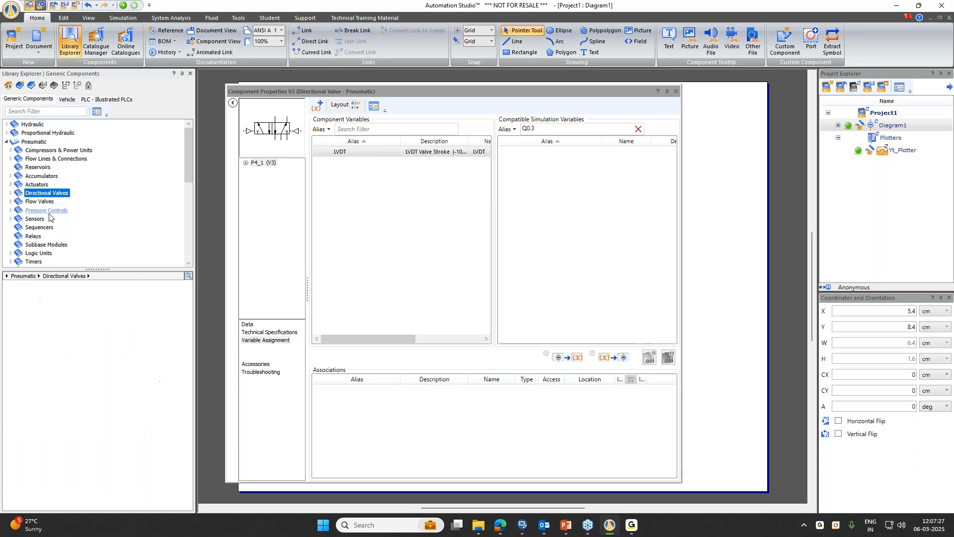
double_click(47, 193)
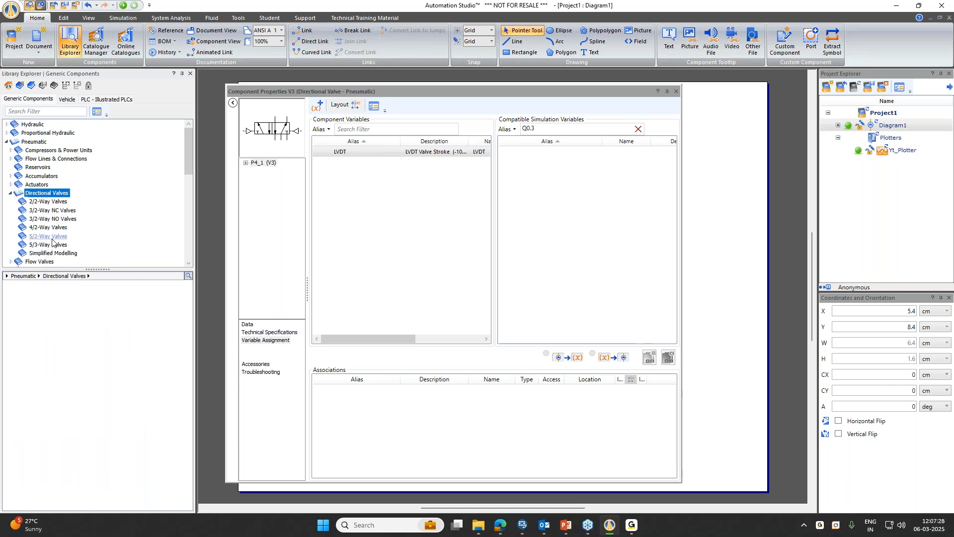
left_click(47, 236)
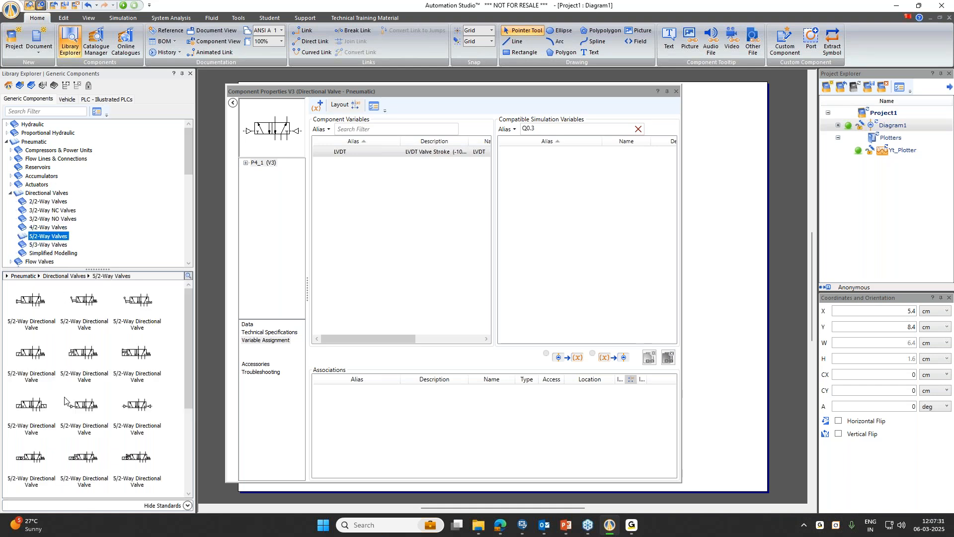
Replace the external pneumatic pilots at both ends of the directional valve with Solenoid, DC/AC commands
left_click(409, 151)
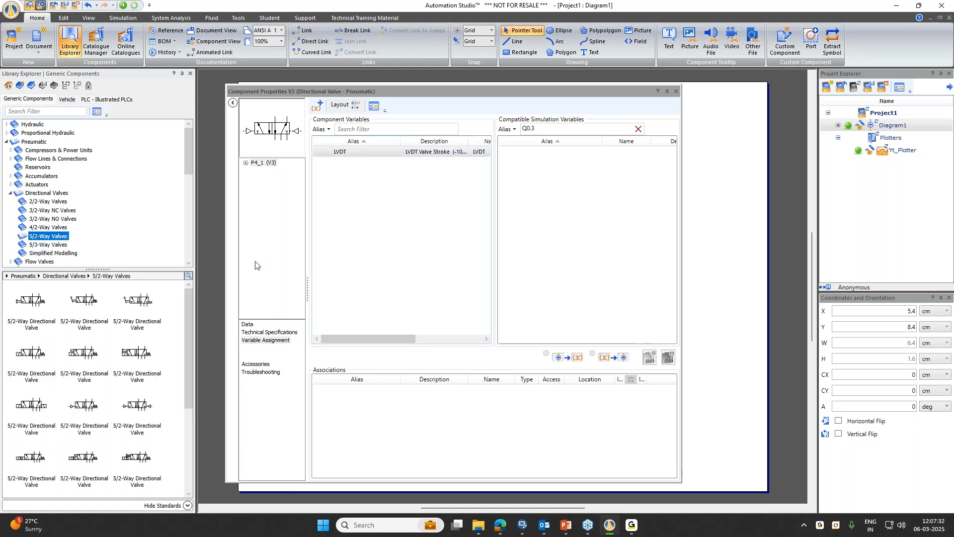
left_click(270, 333)
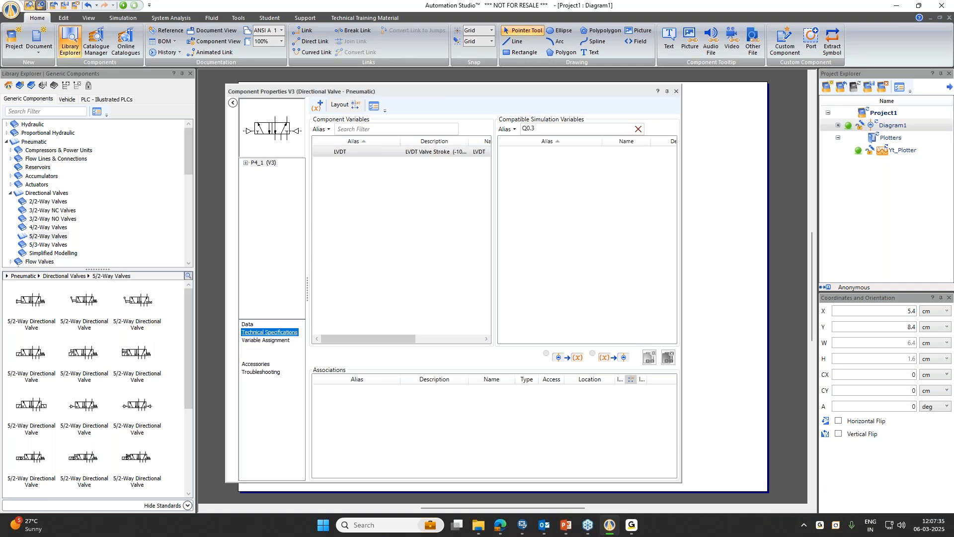
double_click(452, 341)
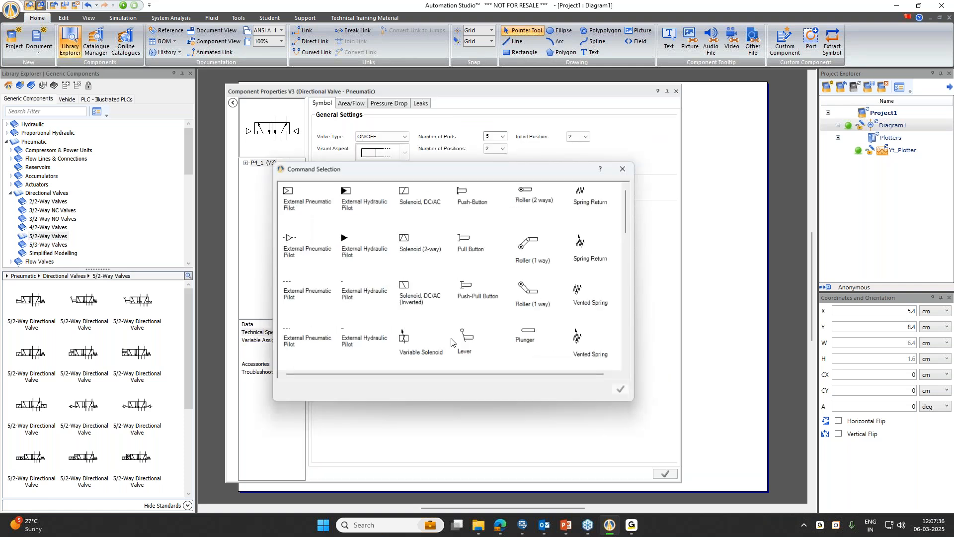
left_click(405, 193)
left_click(621, 390)
double_click(537, 341)
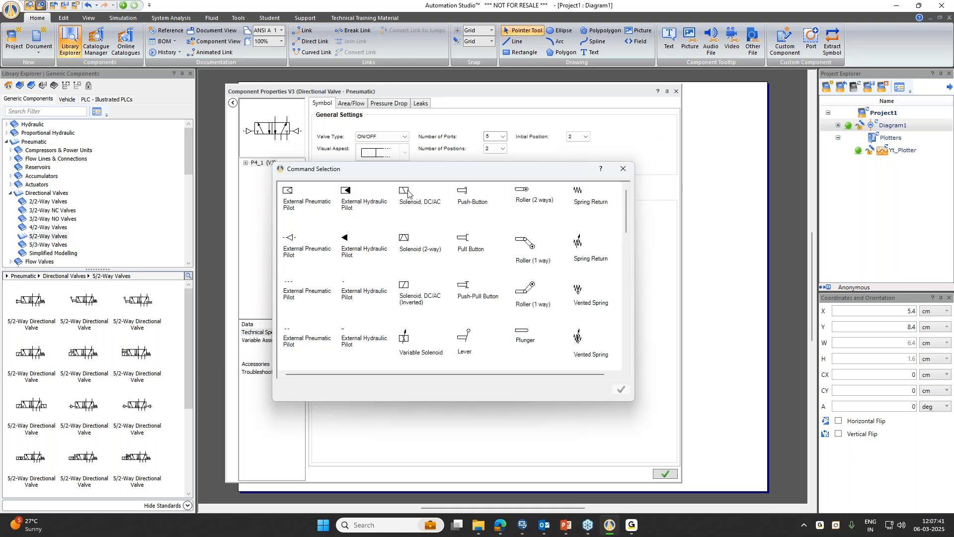
left_click(621, 389)
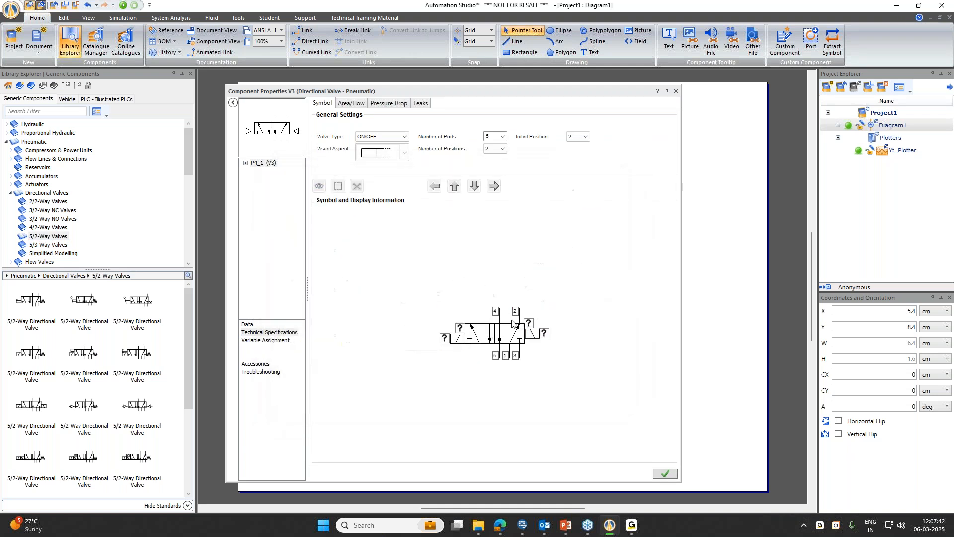
Move the solenoid at the right end of the valve symbol down, level with the solenoid at the other end
left_click(535, 340)
left_click(473, 187)
left_click(473, 187)
left_click(474, 192)
left_click(474, 193)
left_click(475, 193)
left_click(474, 192)
left_click(474, 193)
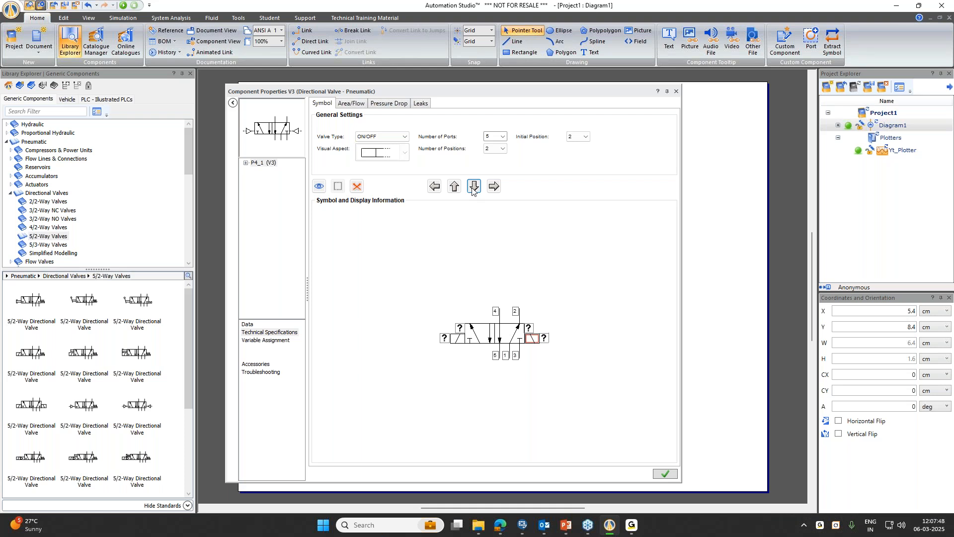
Add a Spring Return command above the solenoid at each end of the valve, apply the symbol and close its properties
left_click(457, 309)
double_click(459, 328)
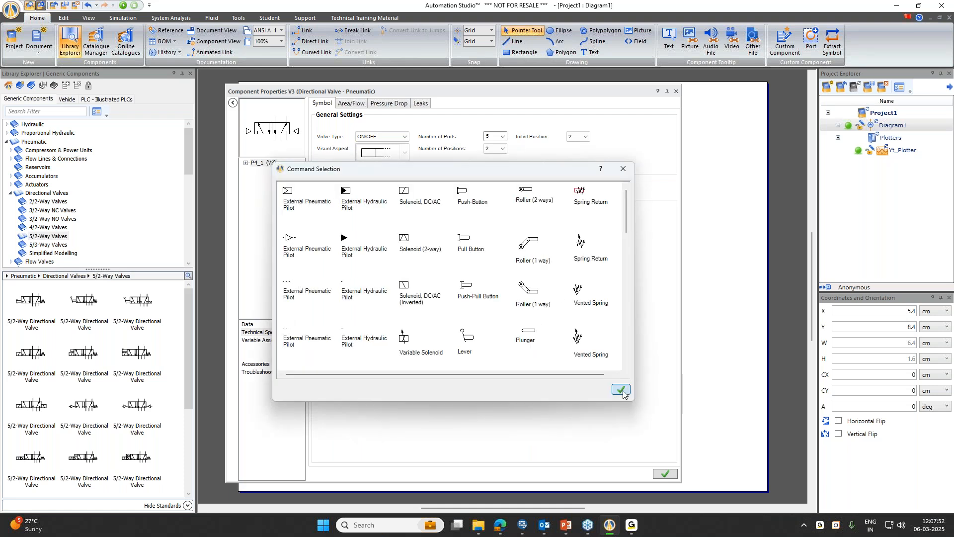
left_click(621, 390)
double_click(531, 331)
left_click(583, 192)
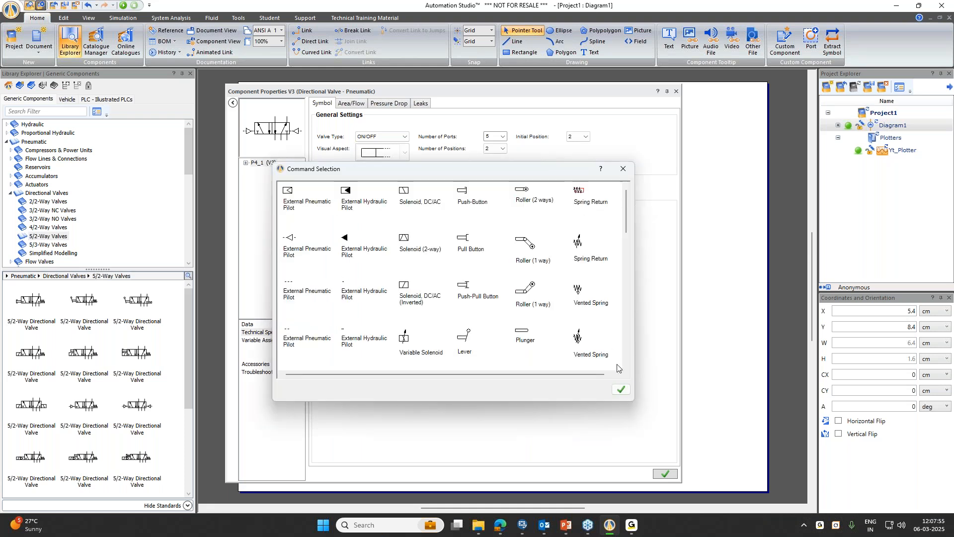
left_click(620, 390)
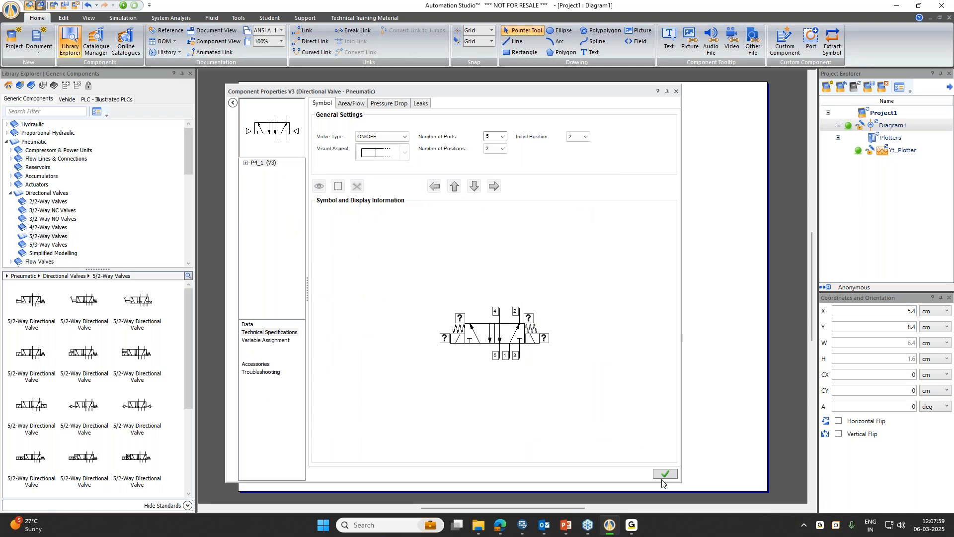
left_click(676, 91)
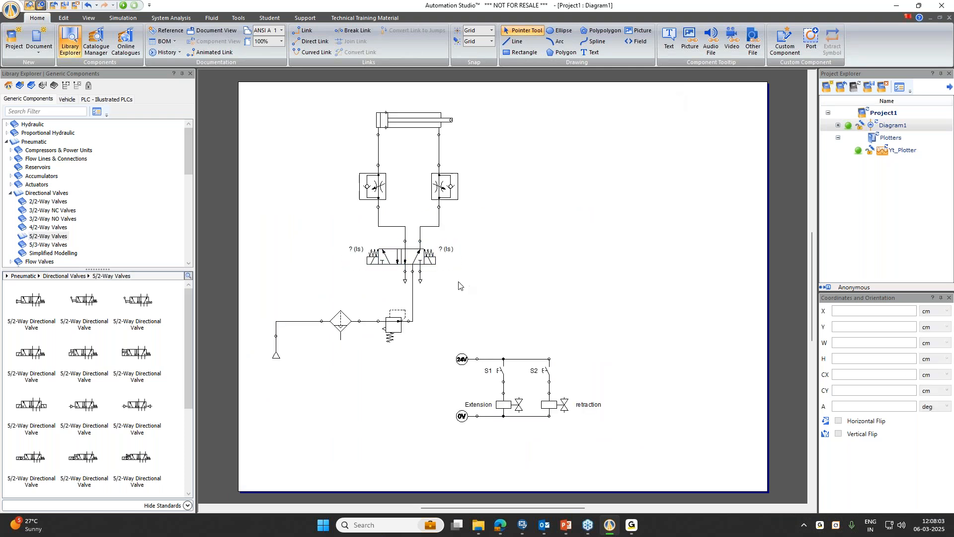
Associate the input signal of the valve's left solenoid with the Extension simulation variable
double_click(418, 266)
left_click(258, 341)
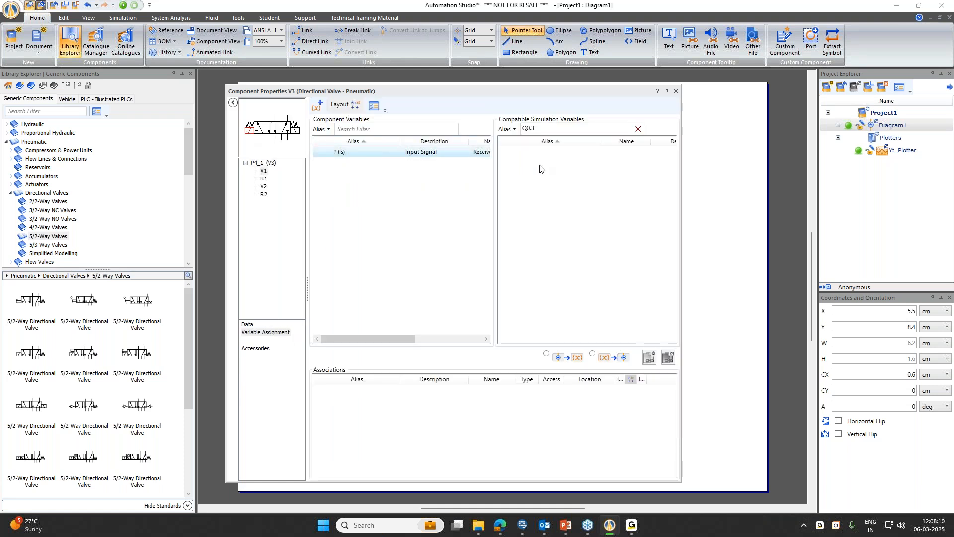
left_click(638, 129)
type("ext")
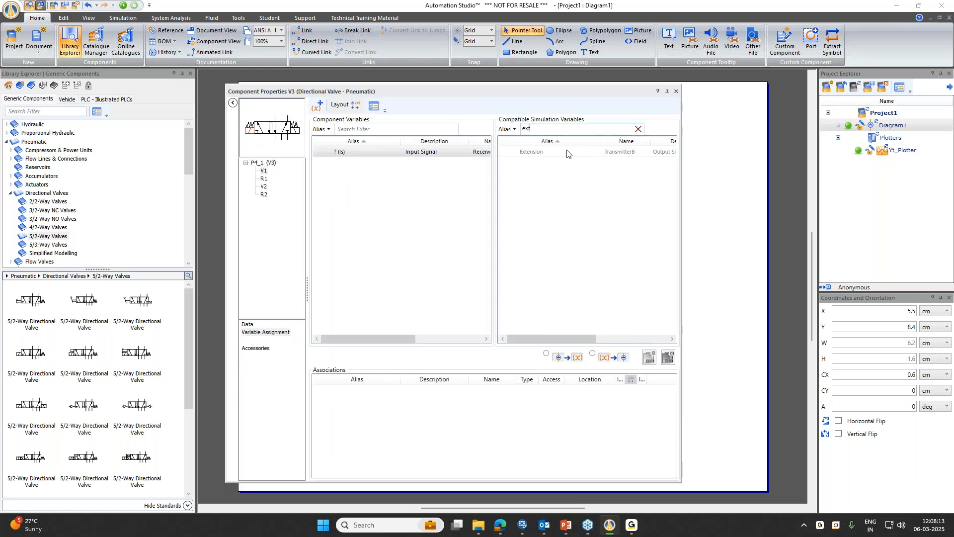
double_click(567, 153)
Associate the input signal of the valve's right solenoid with the retraction simulation variable and close the valve's properties
left_click(295, 132)
double_click(541, 129)
type("ret")
double_click(535, 152)
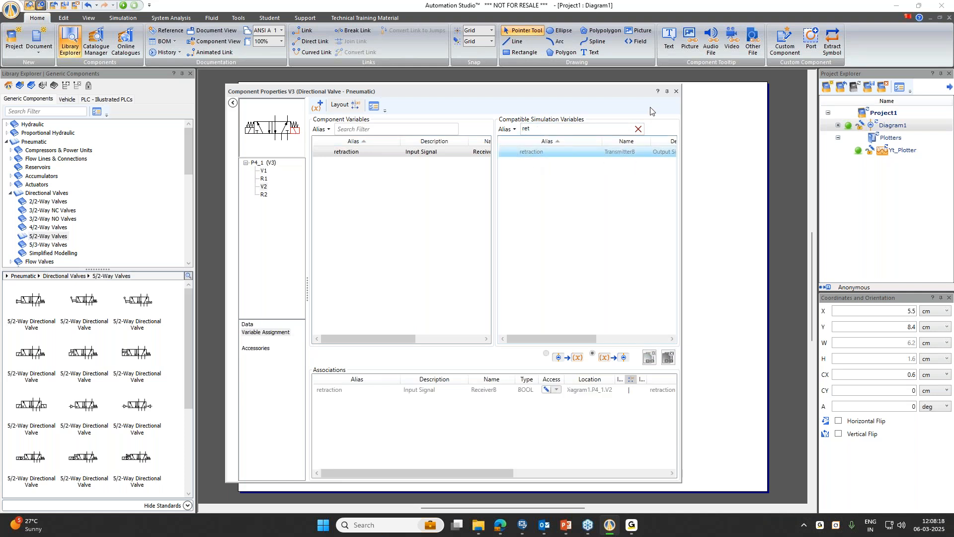
left_click(677, 91)
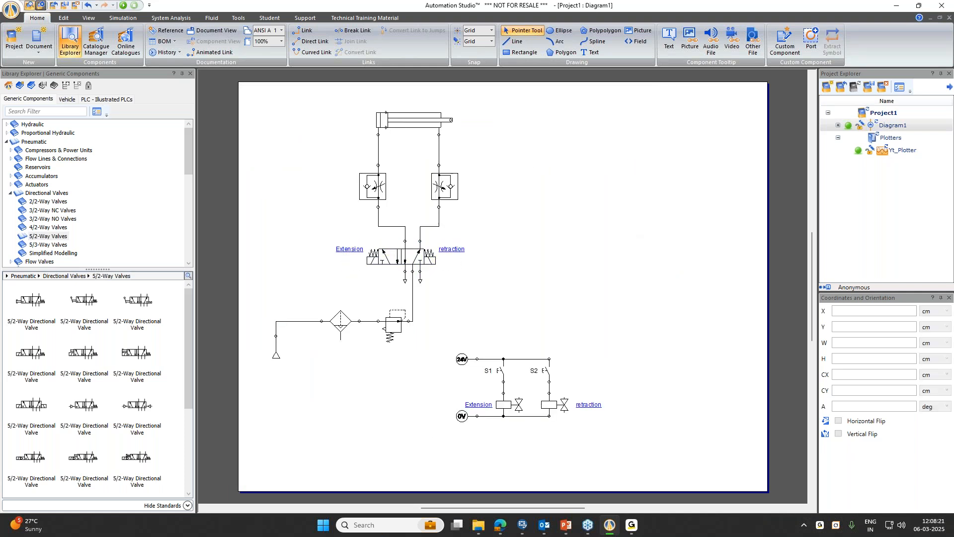
Simulate the electropneumatic circuit, actuating S1 to extend the cylinder and S2 to retract it, and stop the simulation
left_click(123, 6)
left_click(399, 375)
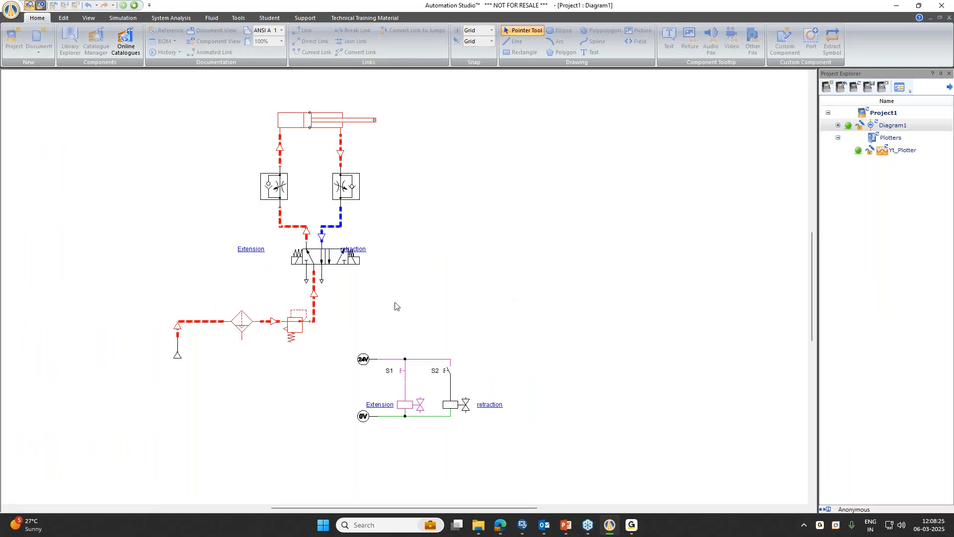
left_click(402, 375)
left_click(450, 378)
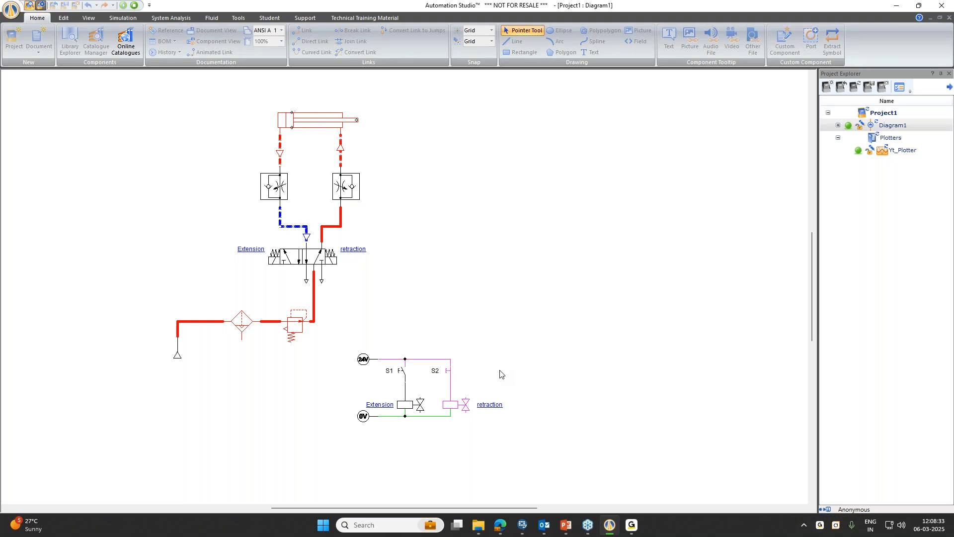
left_click(449, 378)
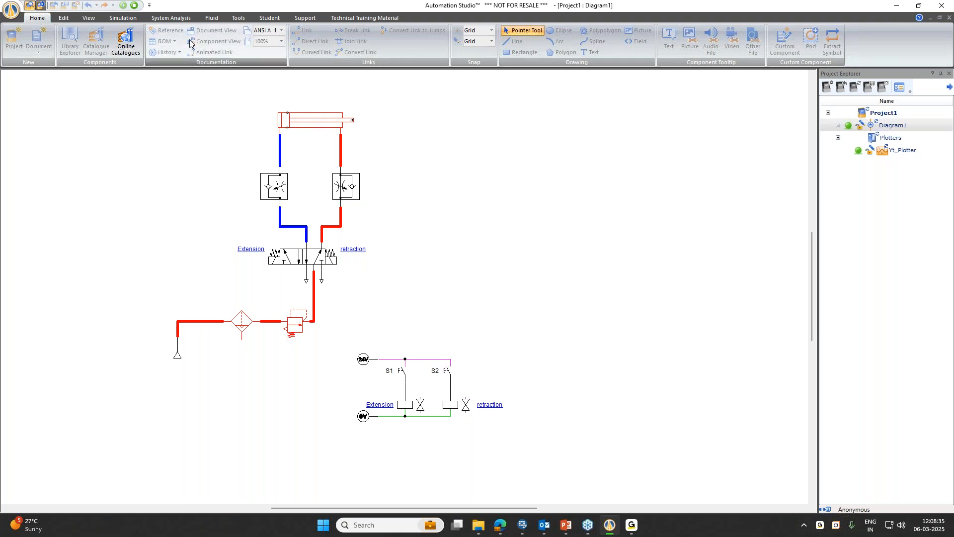
left_click(134, 6)
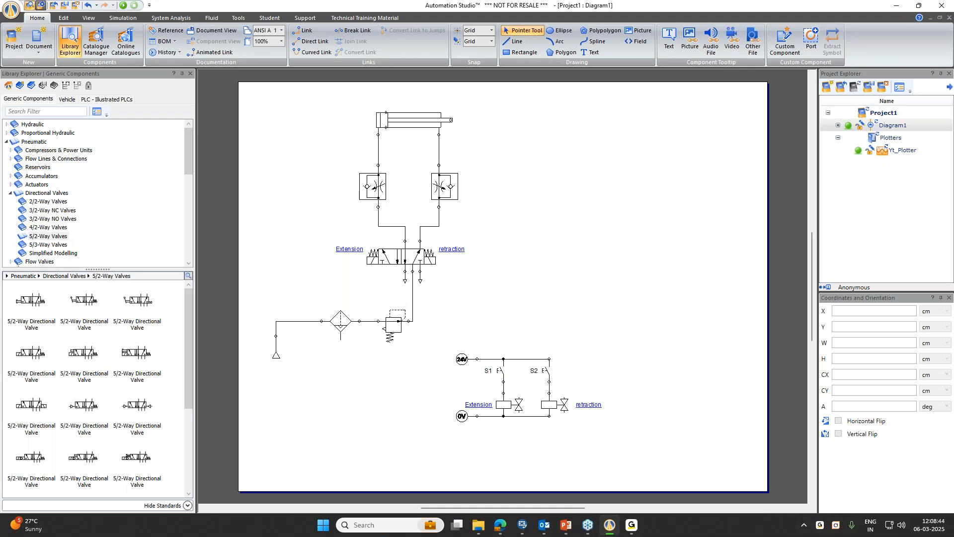
key("alt+Tab")
left_click(93, 214)
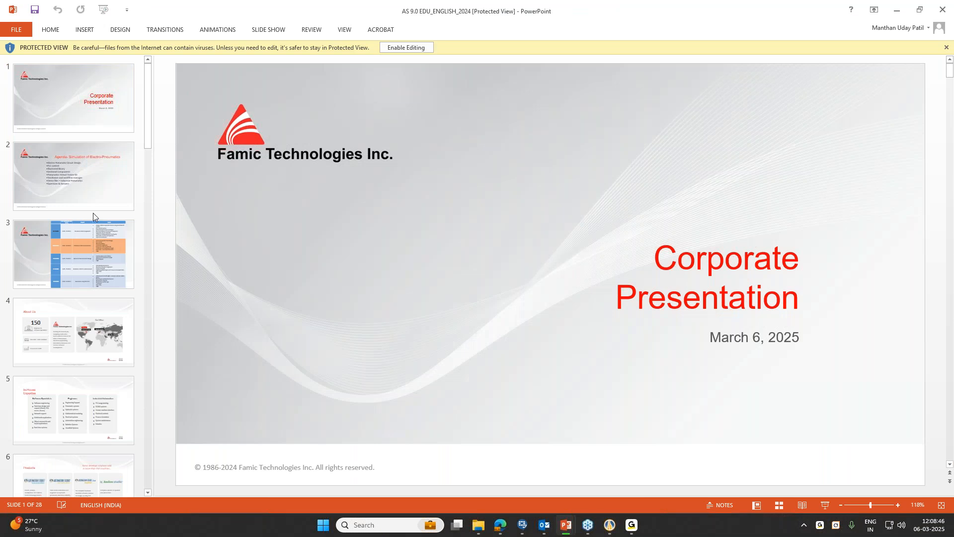
left_click(899, 10)
left_click_drag(440, 333, 609, 464)
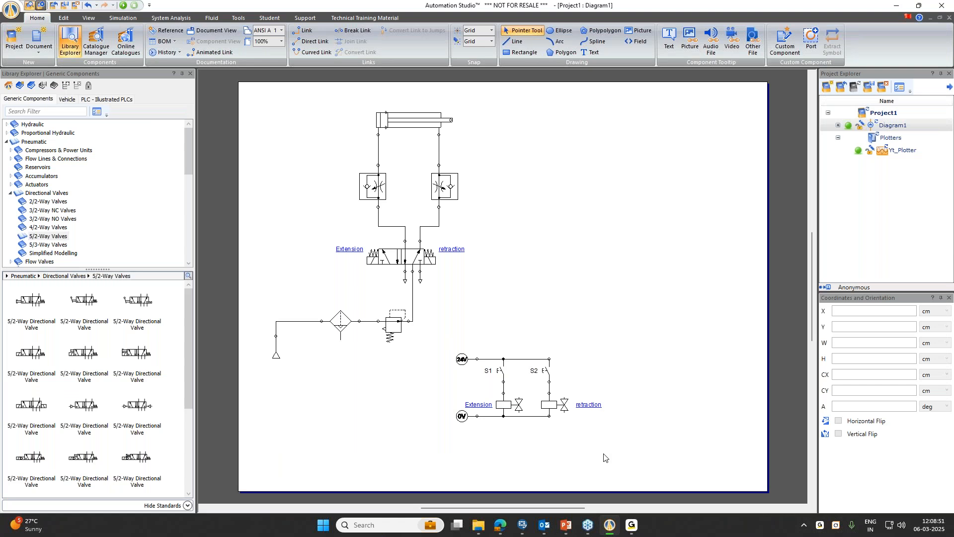
left_click(616, 327)
Open the Pneumatic - Illustrated Components library
left_click(15, 125)
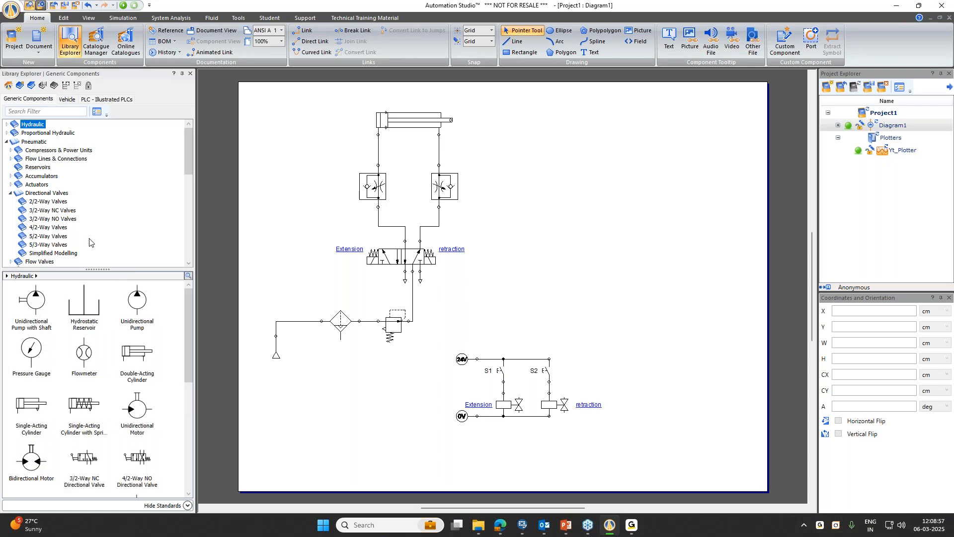
left_click(6, 85)
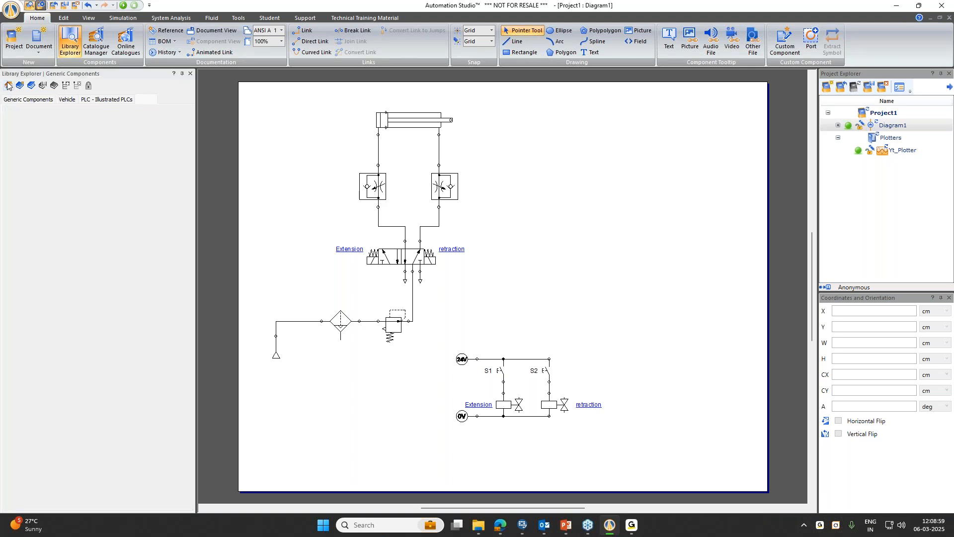
scroll(353, 219, "down", 1)
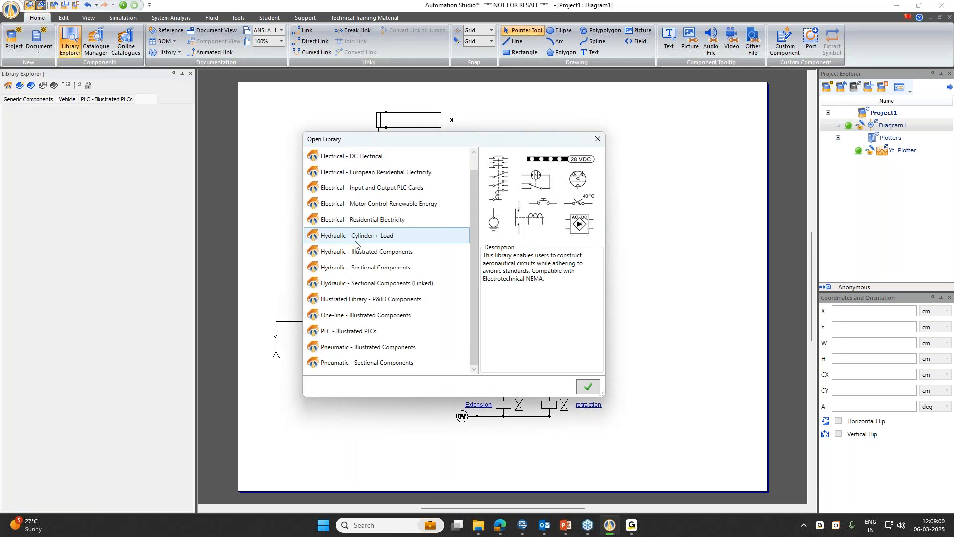
left_click(373, 354)
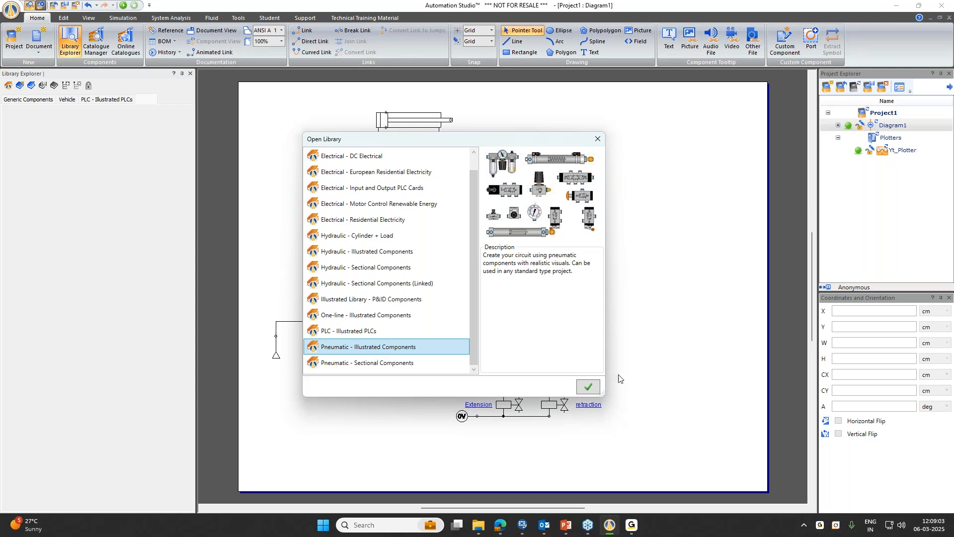
left_click(588, 388)
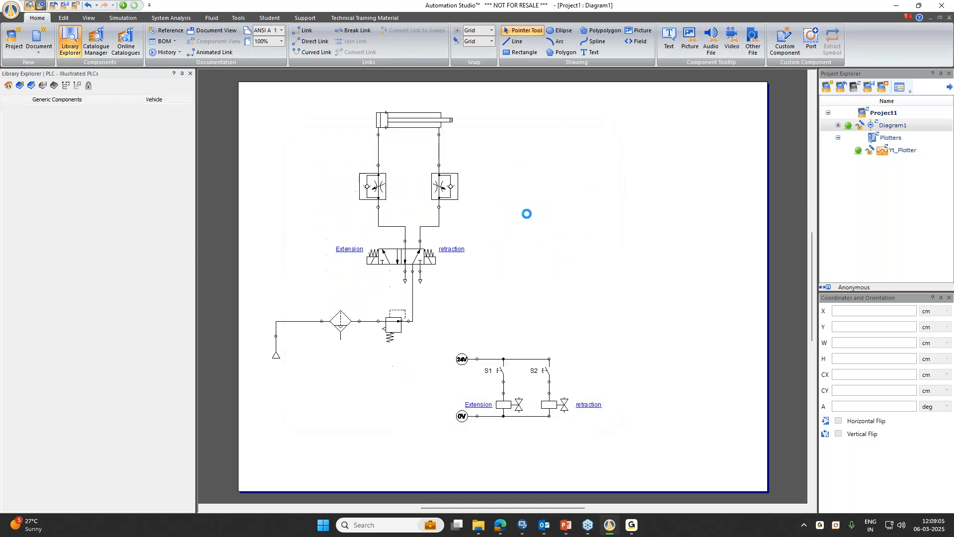
Move the whole electrical control circuit to a lower spot on the page, beneath the pressure regulator
left_click_drag(432, 335, 627, 462)
left_click_drag(554, 387, 475, 445)
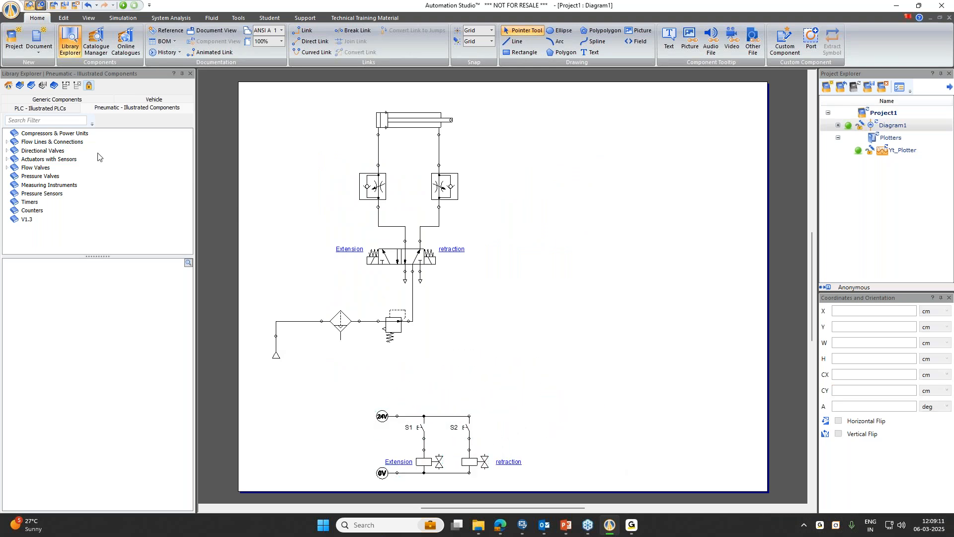
Browse the illustrated pneumatic library's compressors, flow lines and connections, and 5/2-way directional valves
left_click(55, 134)
double_click(59, 142)
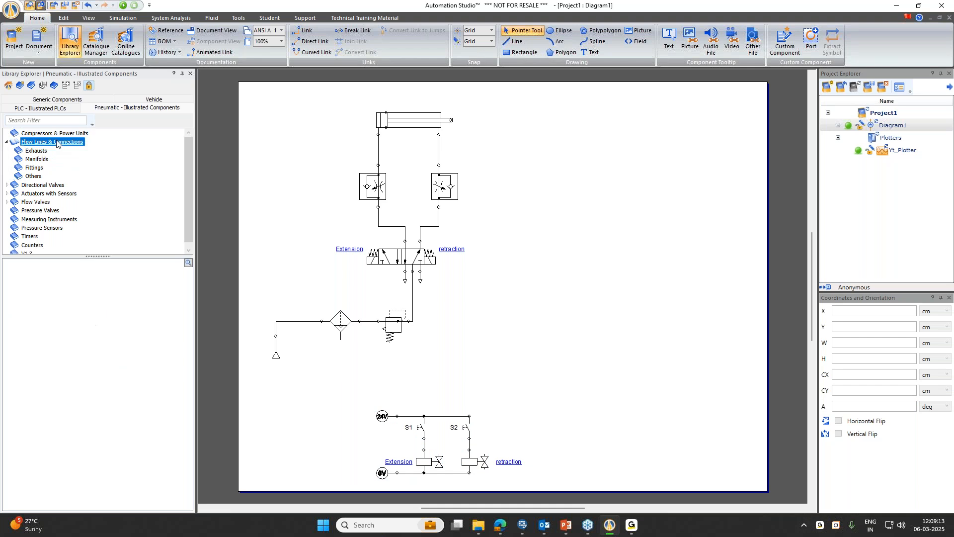
left_click(37, 158)
left_click(34, 176)
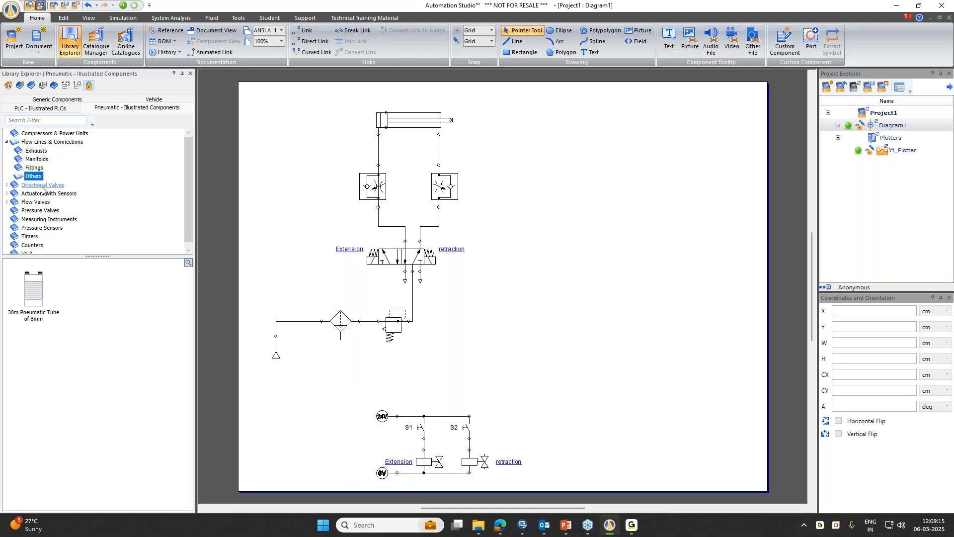
double_click(43, 185)
left_click(36, 202)
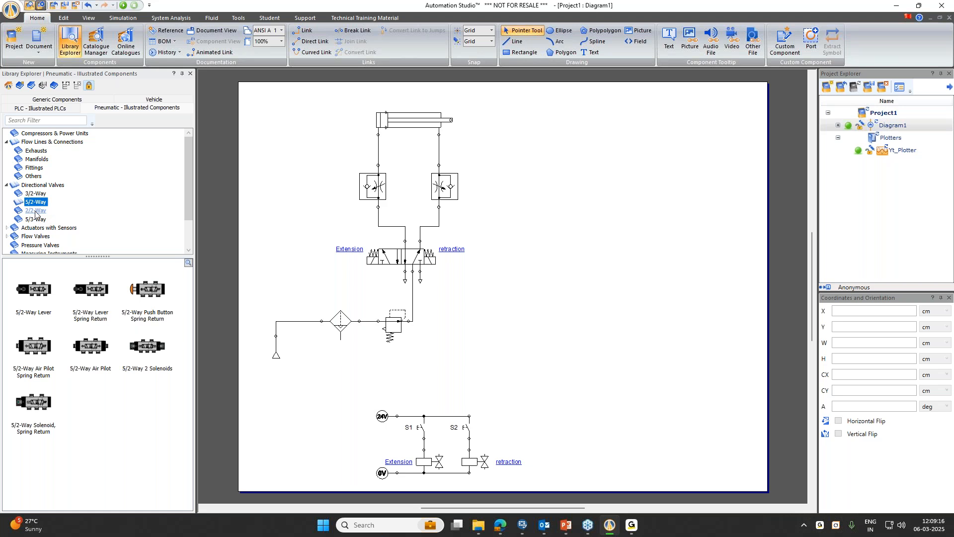
right_click(120, 110)
left_click(150, 133)
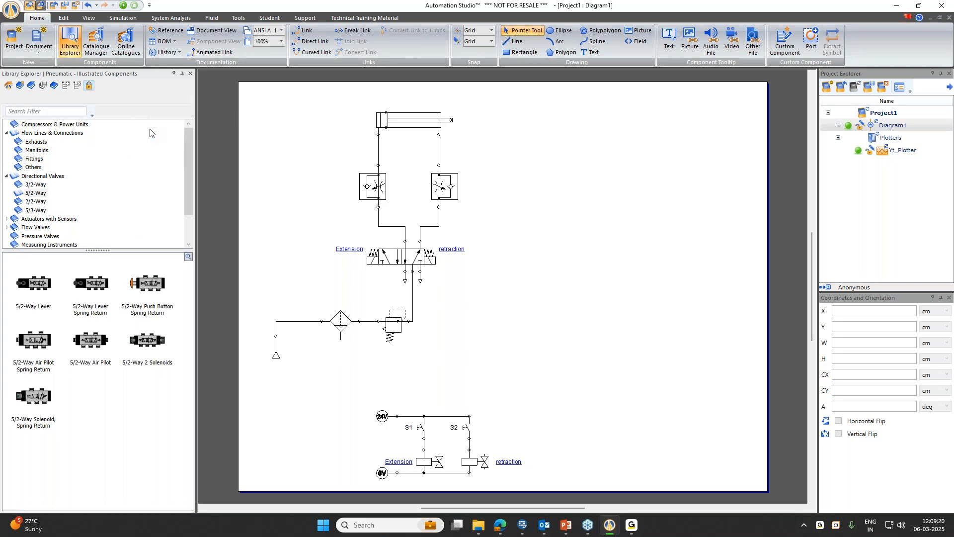
Undo the move of the electrical control circuit and replace the illustrated library with the Pneumatic - Sectional Components library
key("ctrl+z")
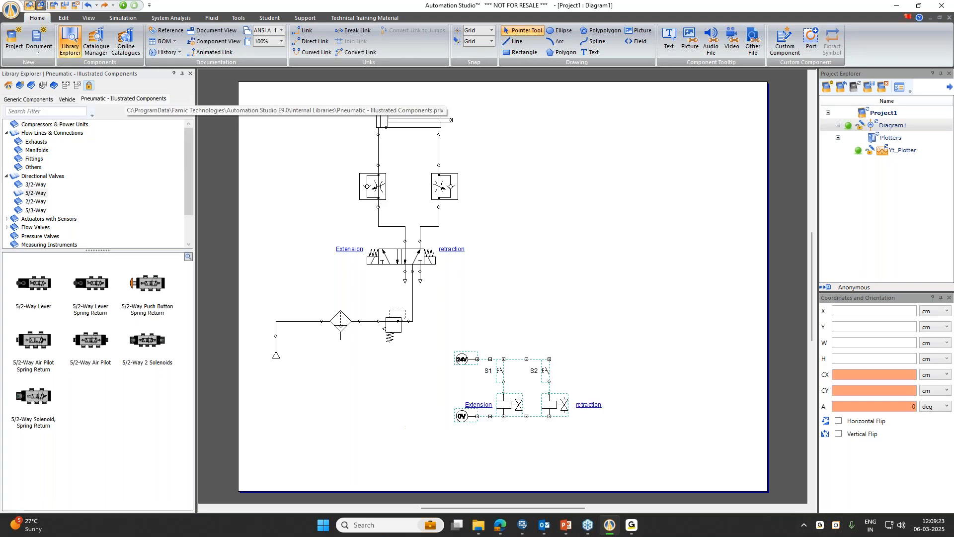
right_click(160, 99)
left_click(171, 113)
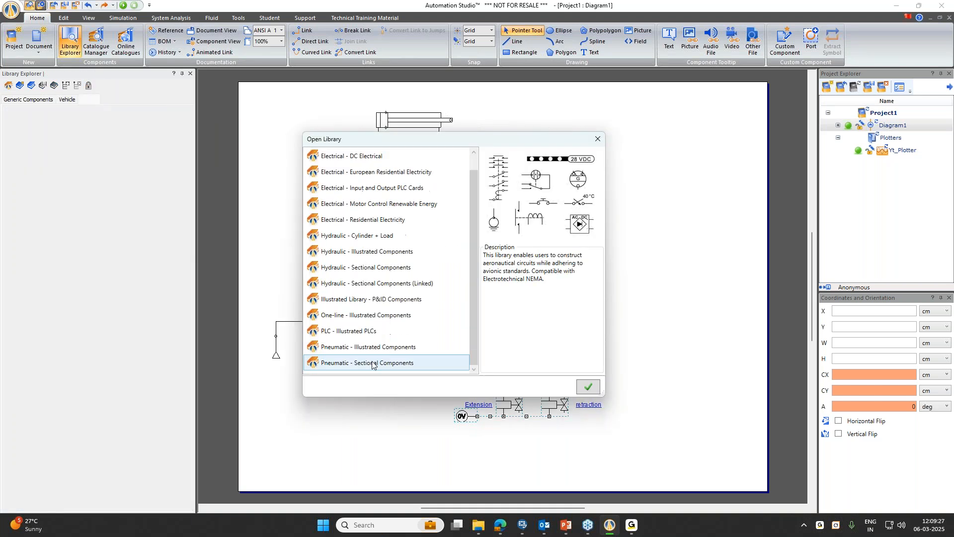
left_click(374, 363)
left_click(587, 388)
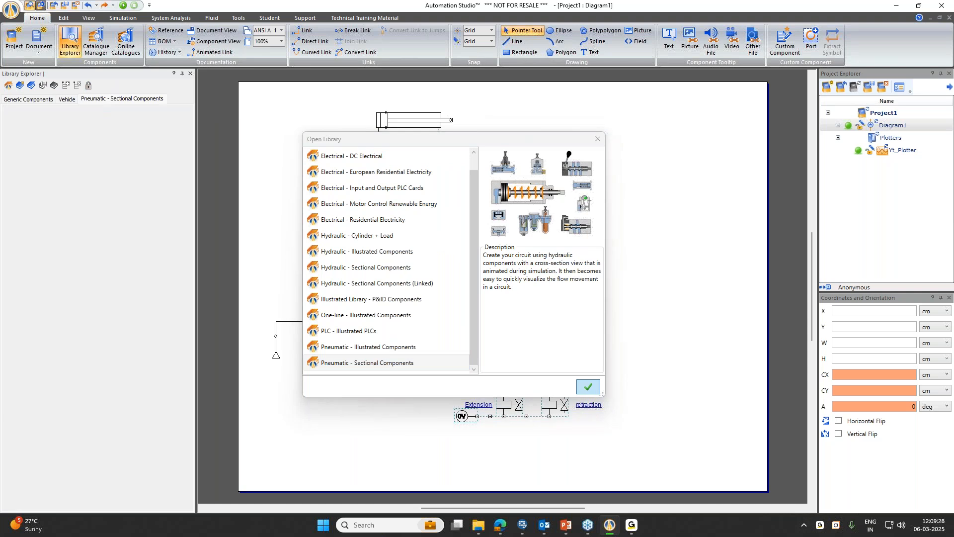
Place a Compressor without Input Port (10 Bar) from the fixed displacement compressors just above the electrical control circuit
double_click(36, 125)
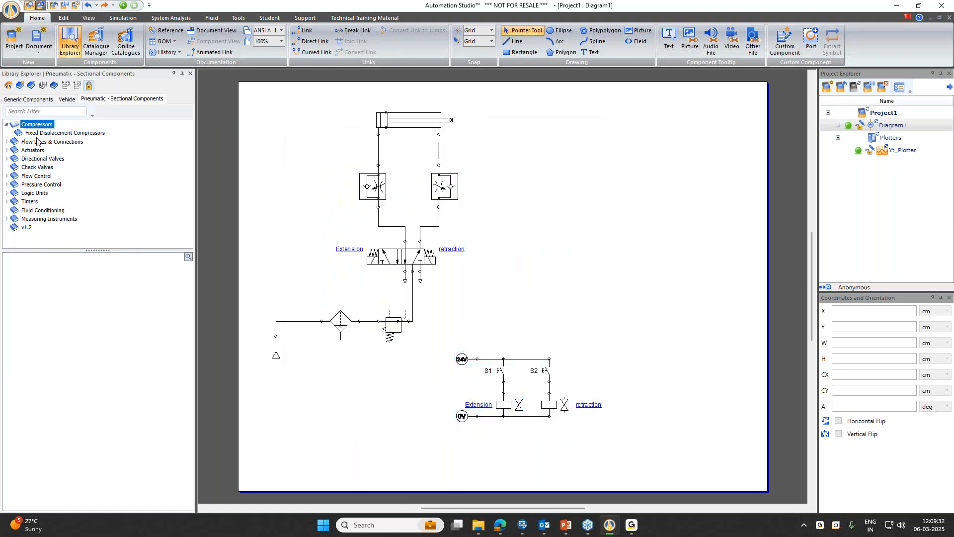
double_click(48, 142)
left_click(50, 133)
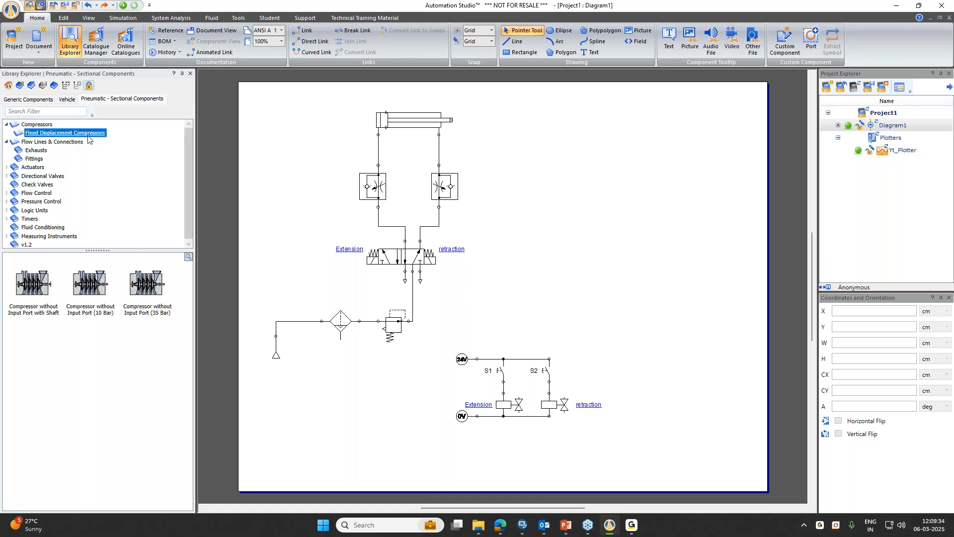
left_click_drag(84, 293, 550, 325)
Move the electrical control circuit beneath the pressure regulator and shift the compressor to about X 13.6 cm, Y 14 cm
left_click_drag(605, 448, 439, 345)
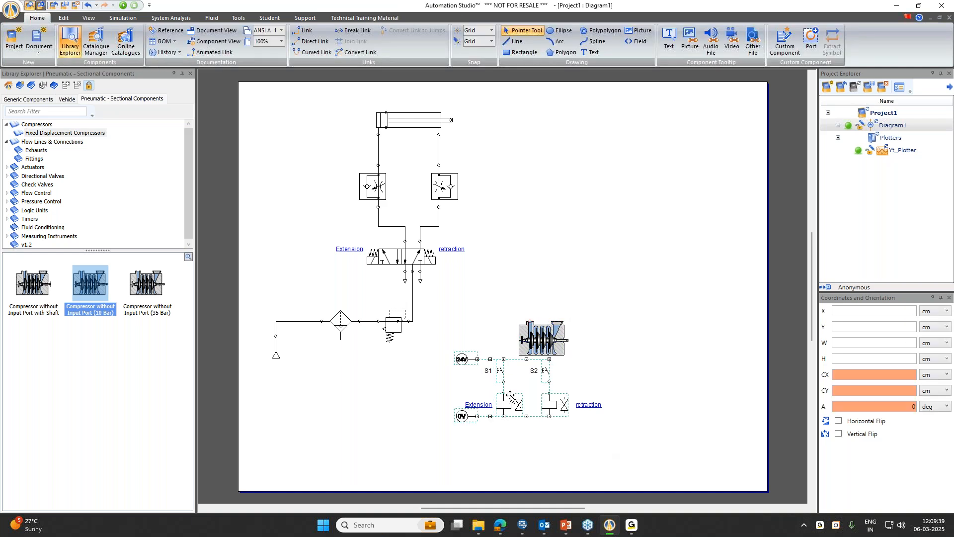
left_click_drag(505, 392, 413, 449)
left_click(534, 304)
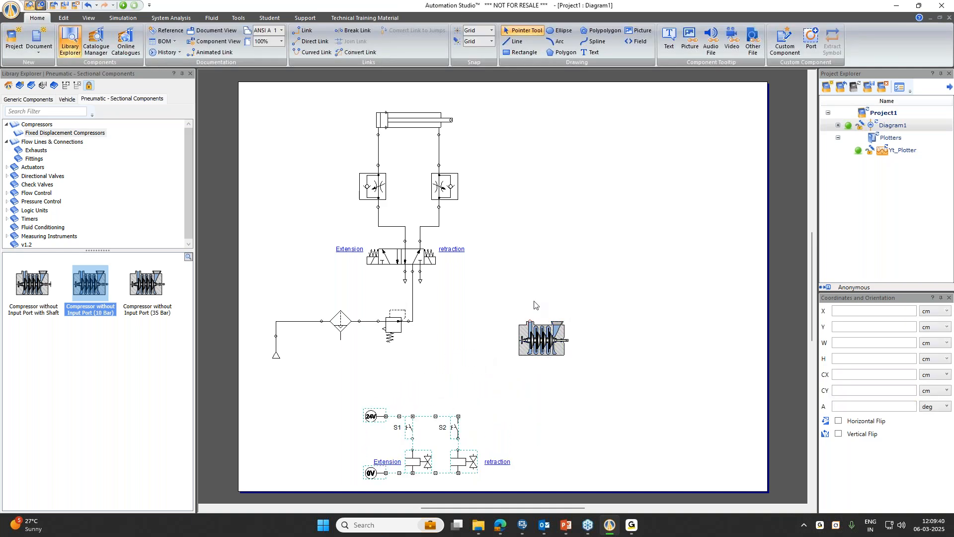
left_click_drag(538, 346, 515, 373)
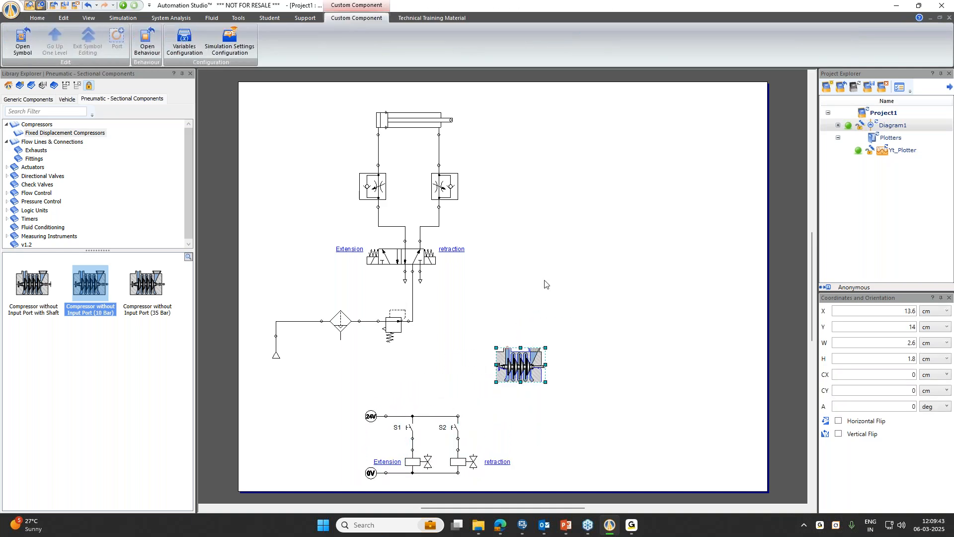
left_click(543, 283)
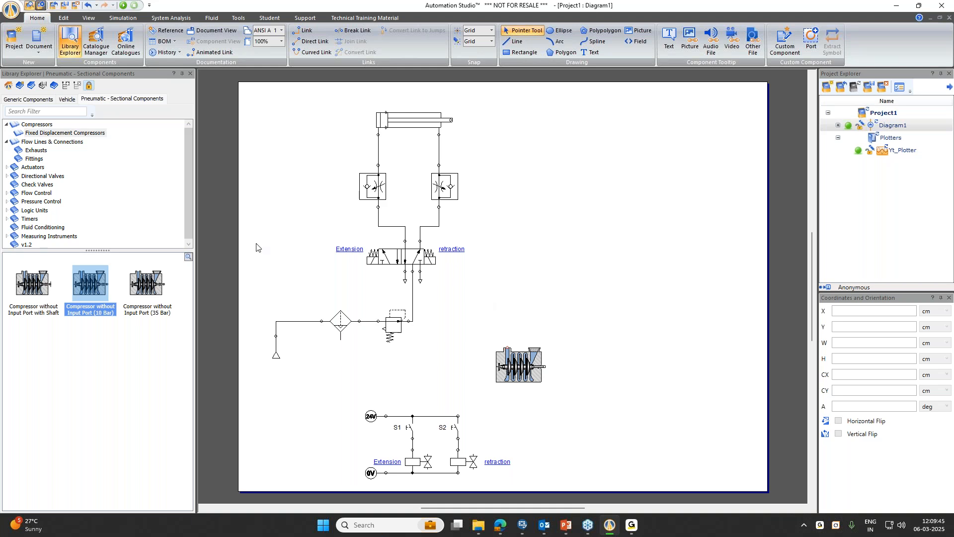
Look through the directional valve and fluid conditioning components, and place a Pressure Reducing Valve above the compressor
left_click(45, 184)
double_click(44, 177)
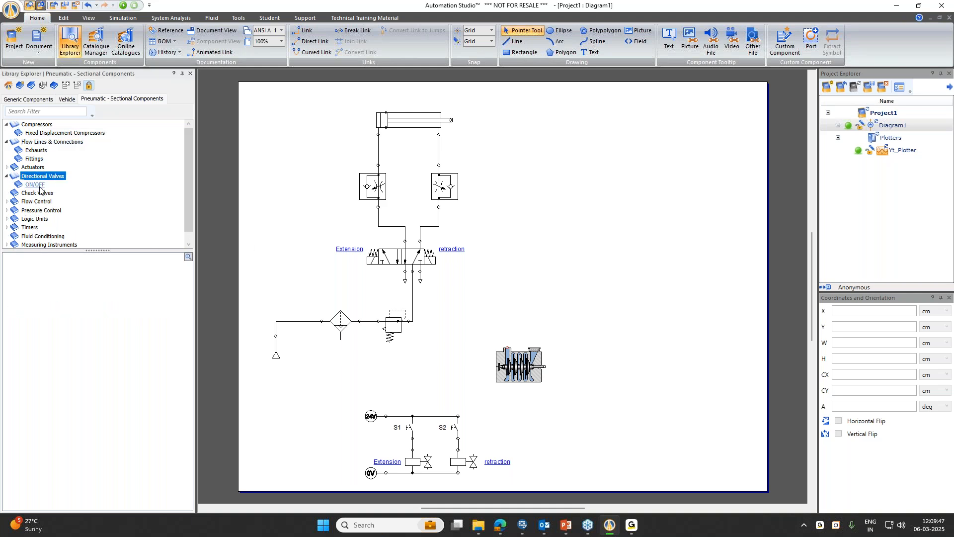
left_click(43, 236)
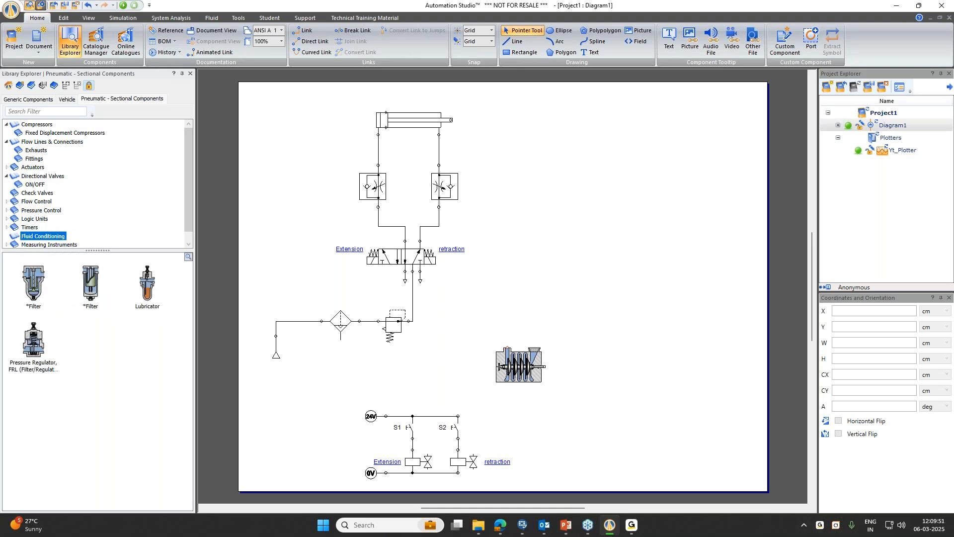
scroll(41, 199, "down", 1)
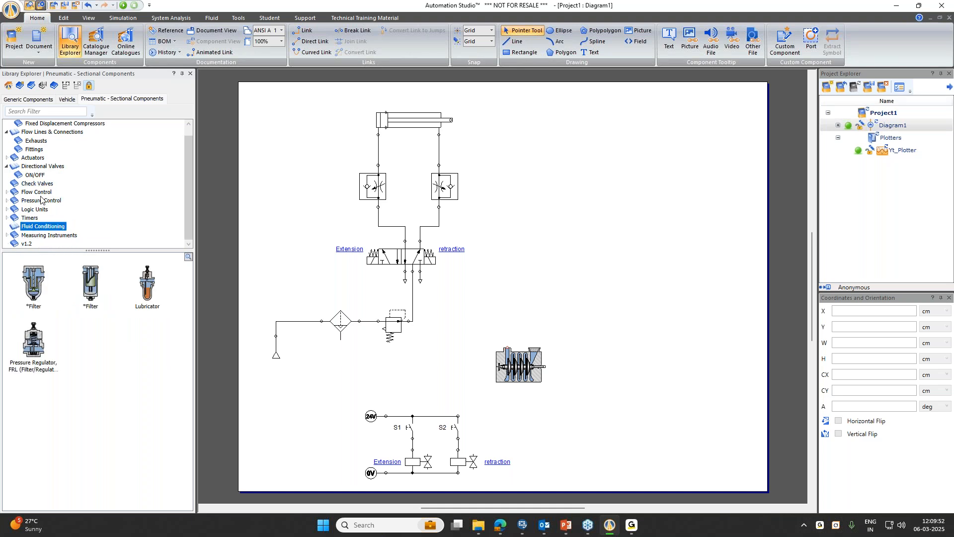
double_click(42, 200)
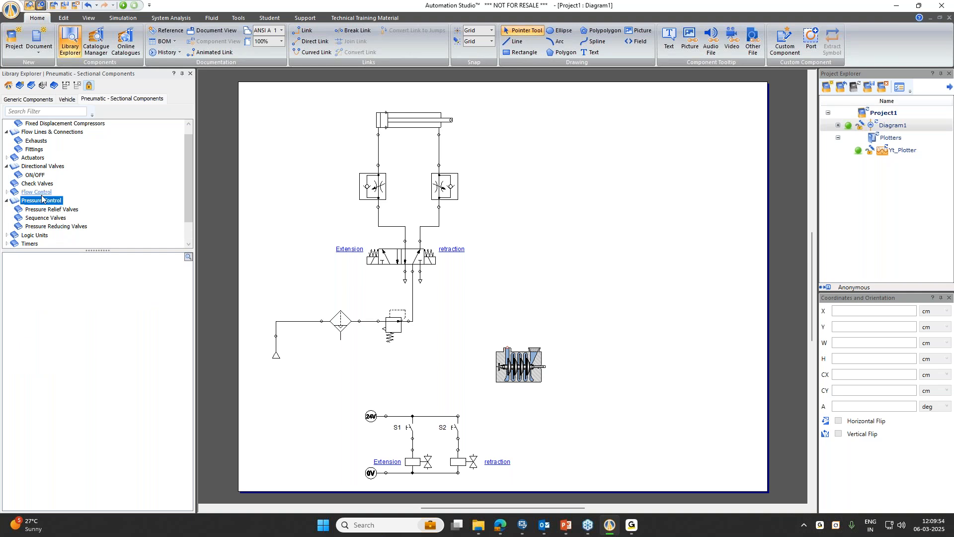
left_click(49, 210)
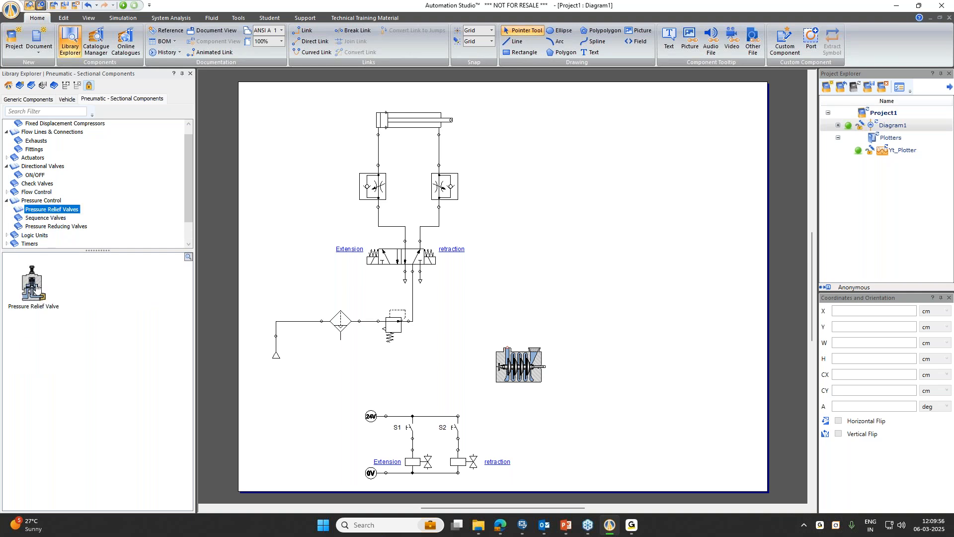
mouse_move(37, 288)
left_click(56, 226)
left_click_drag(33, 298, 564, 294)
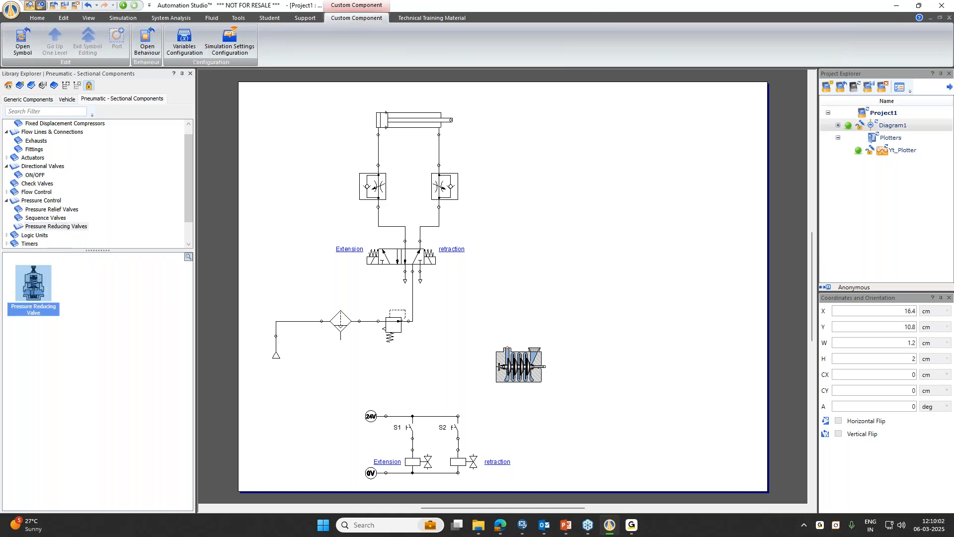
left_click(589, 209)
Place a Solenoid Operated 5/3-Way Closed Center Directional Valve from the ON/OFF directional valves above the pressure reducing valve
scroll(8, 168, "up", 1)
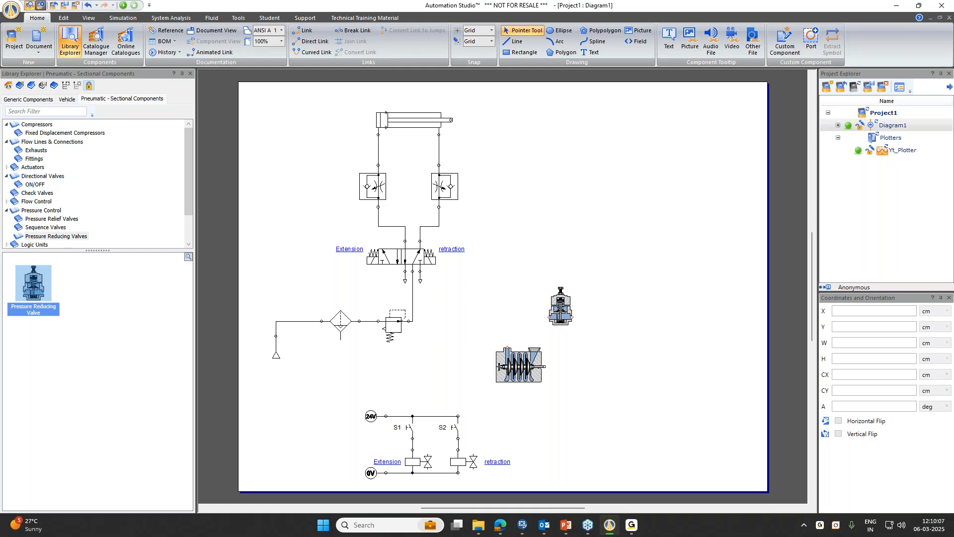
left_click(43, 193)
left_click(35, 185)
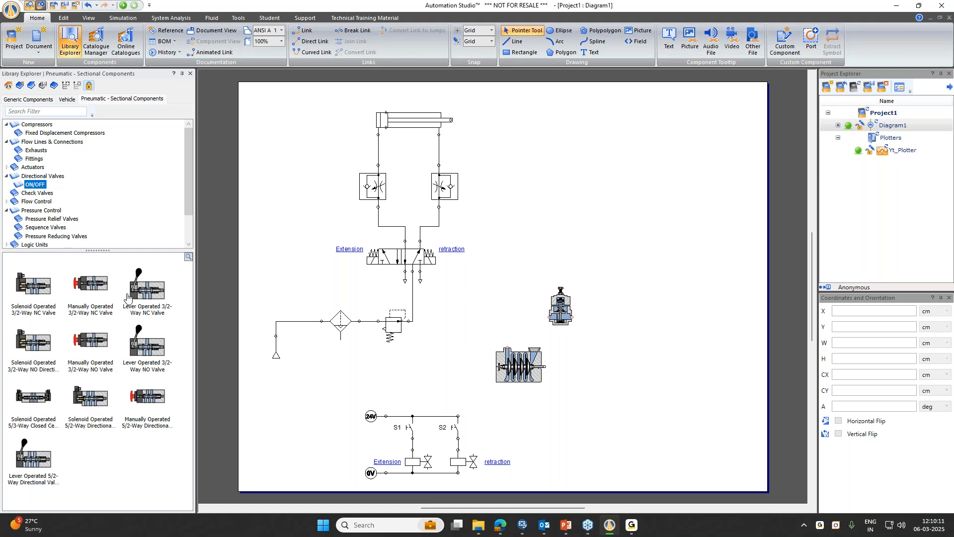
left_click(42, 347)
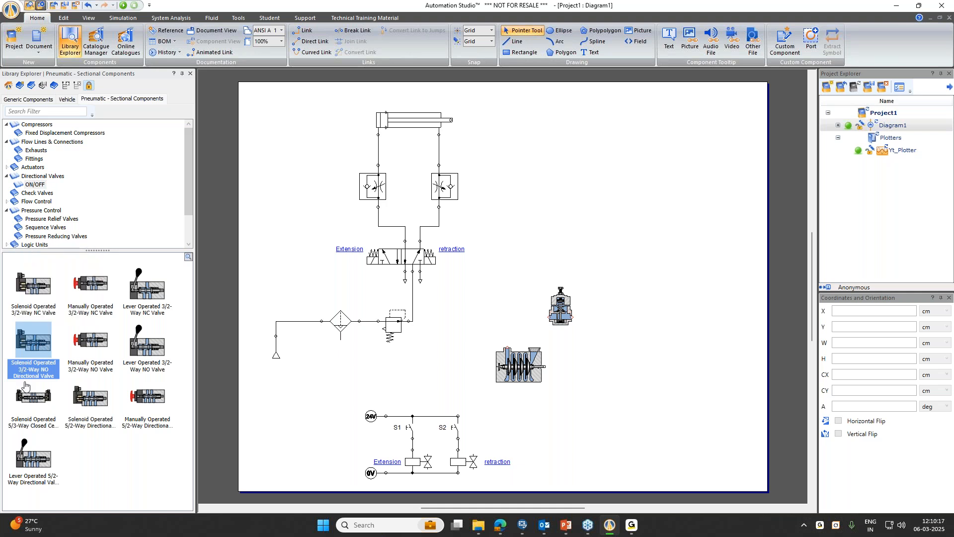
left_click(99, 407)
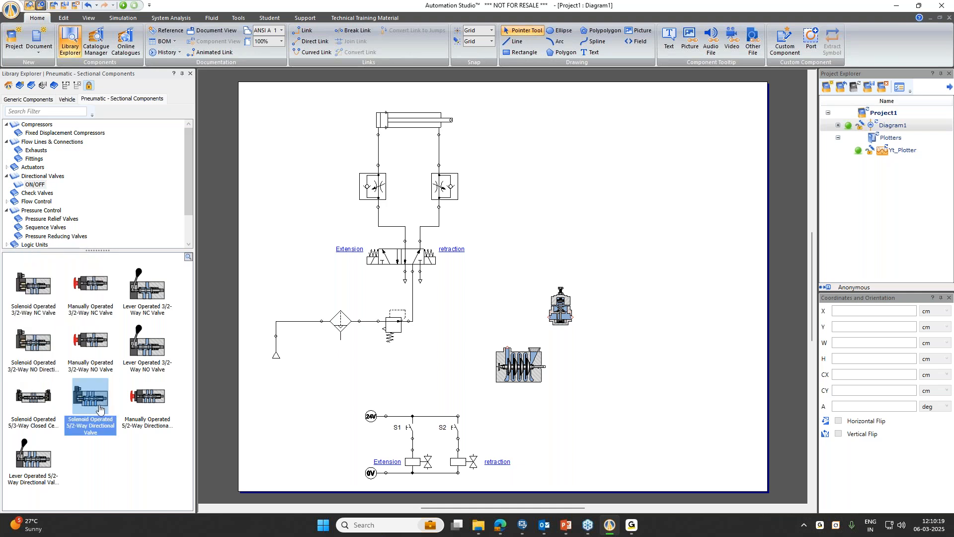
left_click(43, 408)
left_click_drag(31, 407, 557, 229)
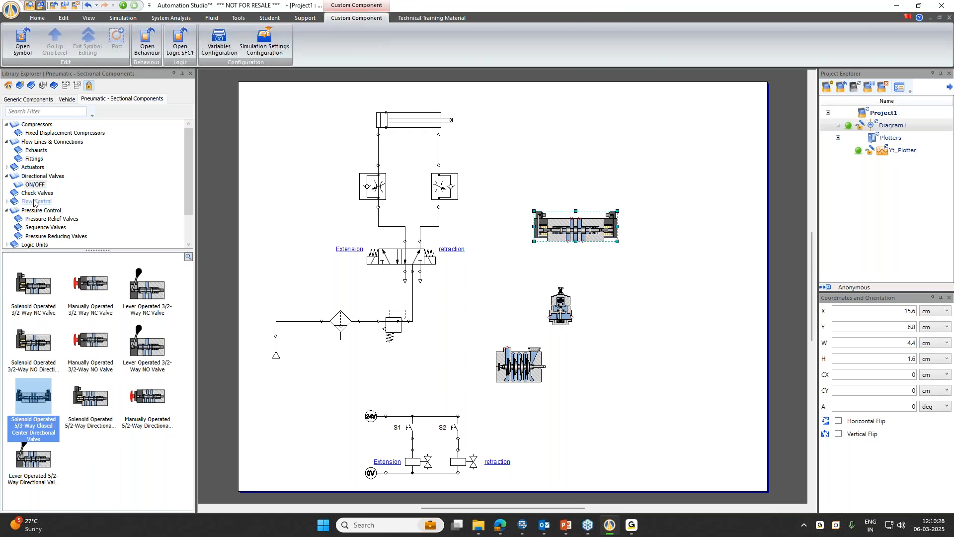
Place the two Variable Non-Return Throttle Valves from the flow control category side by side above the 5/3-way valve
left_click(42, 152)
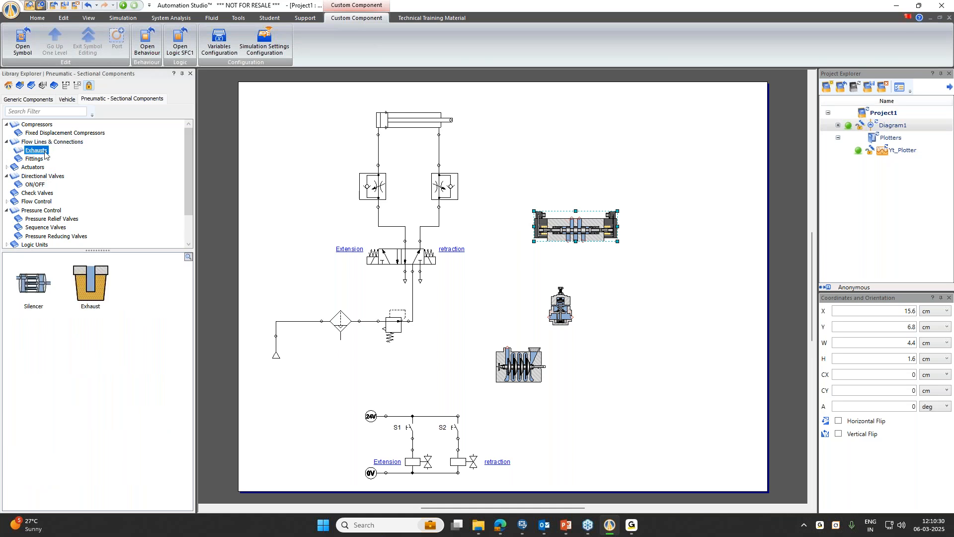
left_click(38, 193)
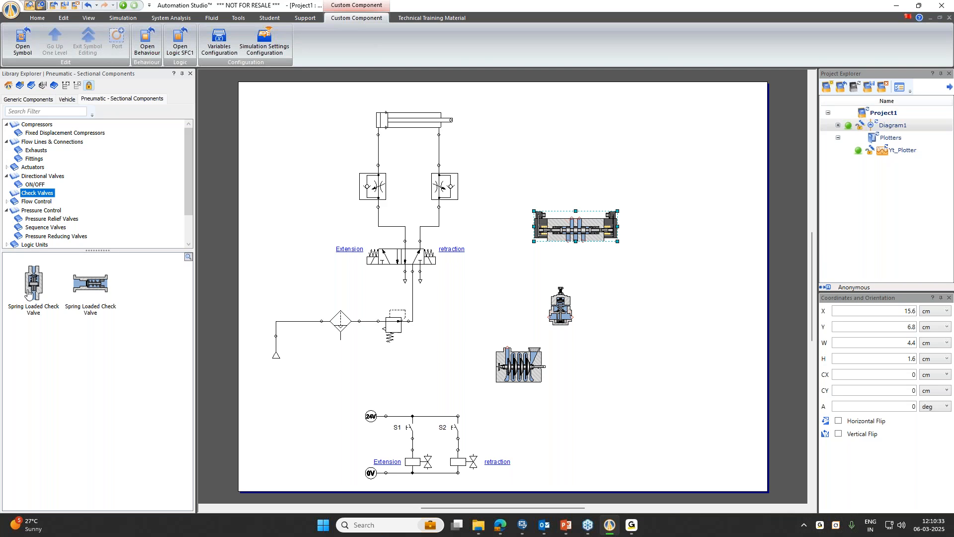
double_click(37, 202)
left_click(47, 212)
left_click(47, 219)
left_click(47, 228)
left_click(48, 219)
left_click(48, 297)
left_click_drag(48, 297, 526, 162)
left_click_drag(92, 290, 606, 166)
left_click(262, 145)
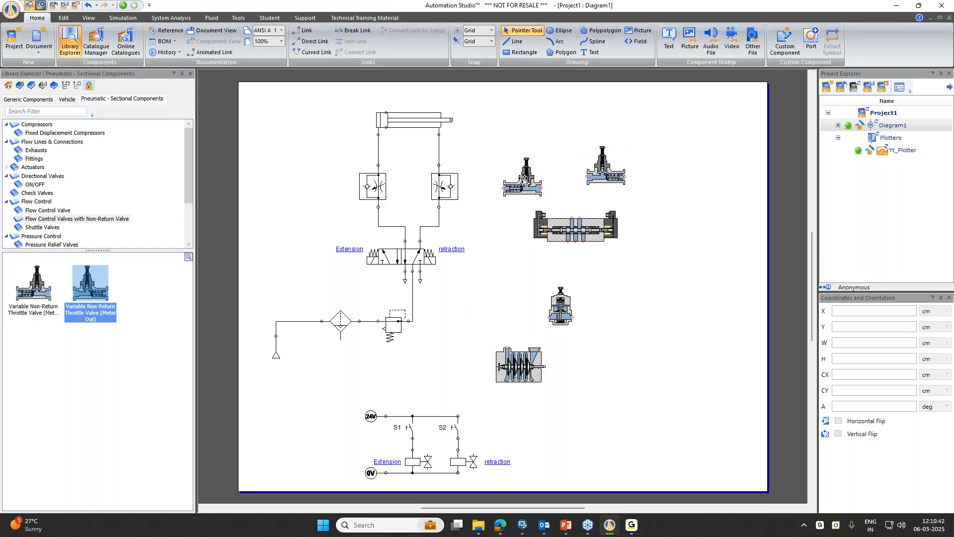
Rotate both throttle valves so their bodies stand vertical and their adjusting screws face outwards, the one nearer the page's edge at -90°
left_click(523, 180)
key("ctrl+r")
key("ctrl+r")
key("ctrl+r")
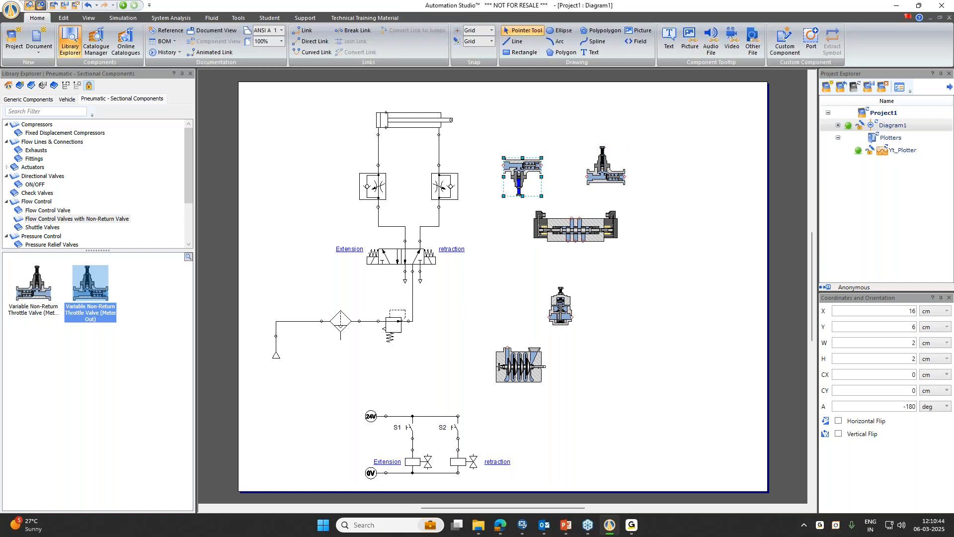
left_click(609, 158)
key("ctrl+r")
key("ctrl+r")
key("ctrl+r")
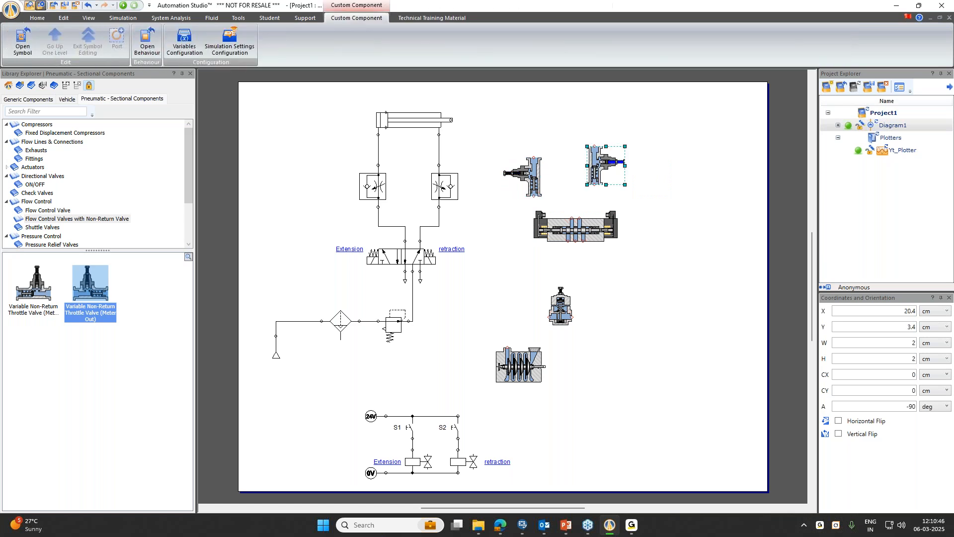
Orient the Meter Out throttle valve at -270° and position it level with the other sectional throttle valve
left_click_drag(604, 170, 592, 181)
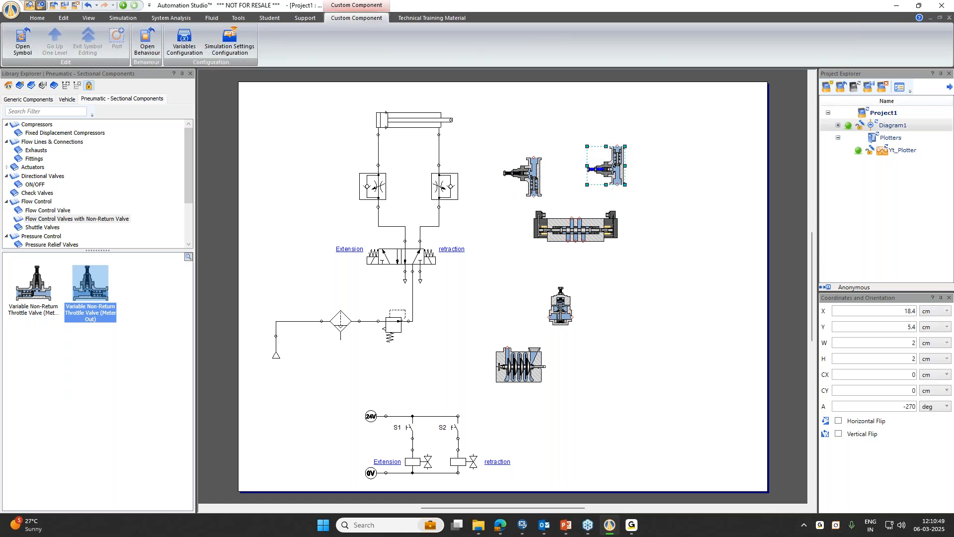
left_click(670, 185)
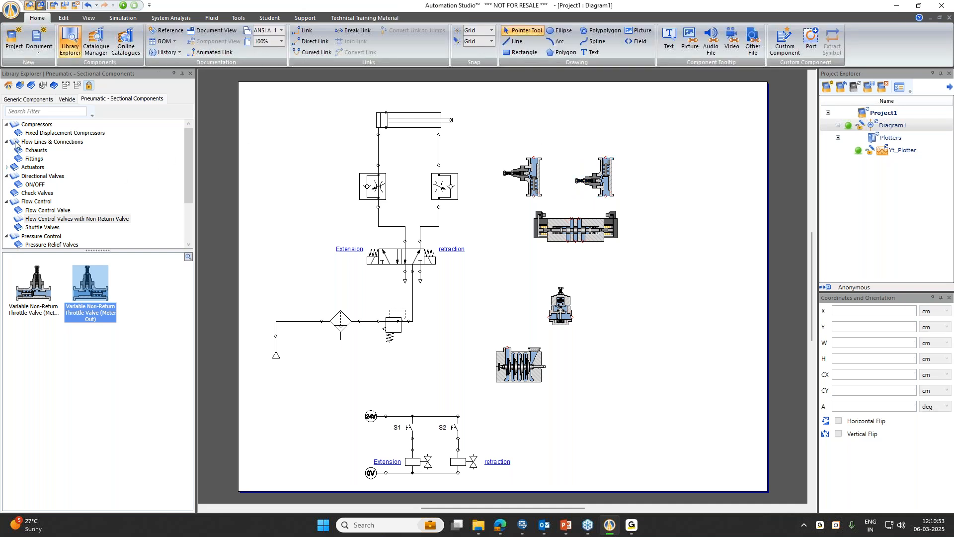
Place a sectional Double-Acting Cylinder from the Actuators category above the two sectional throttle valves
double_click(39, 168)
left_click(52, 176)
left_click(54, 184)
left_click_drag(33, 283, 598, 78)
left_click(701, 152)
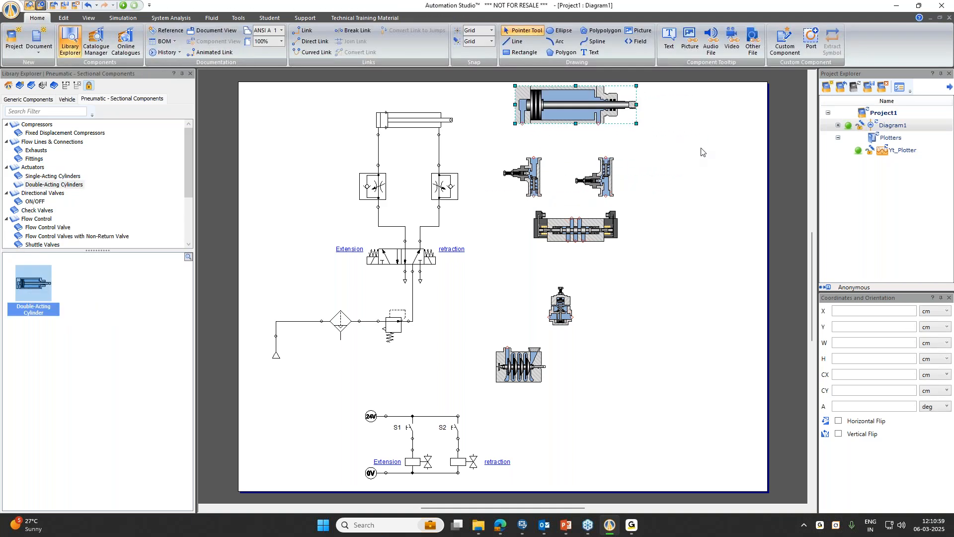
left_click(507, 348)
left_click(549, 317)
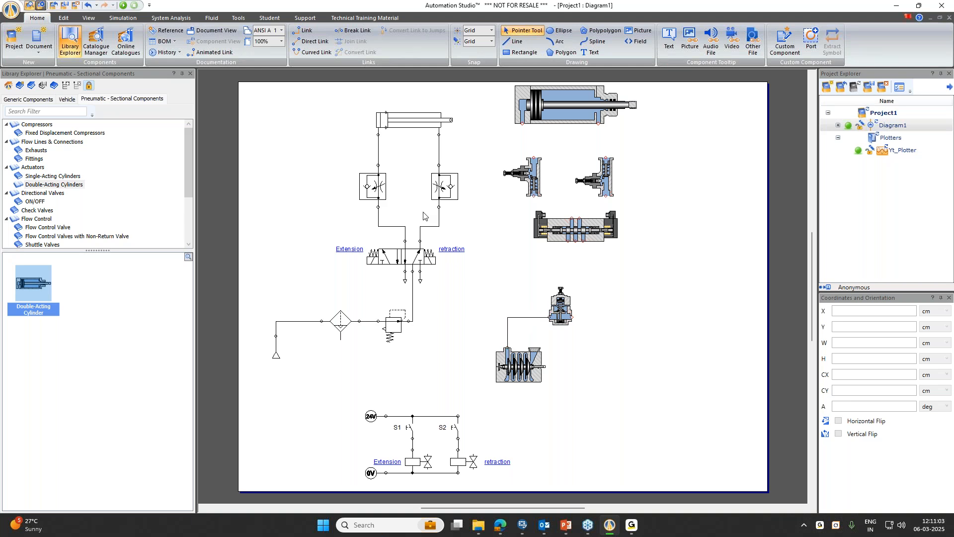
left_click(525, 318)
key("Delete")
Connect the sectional compressor's outlet to the pressure regulator's inlet with a curved link and bend it into a smooth hose
left_click(312, 52)
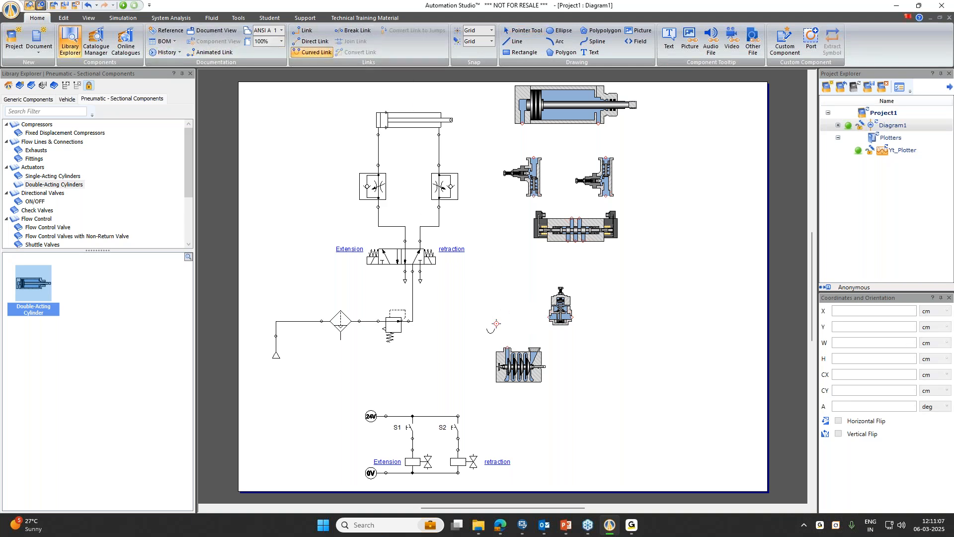
left_click(507, 347)
left_click(549, 317)
left_click_drag(507, 368, 490, 309)
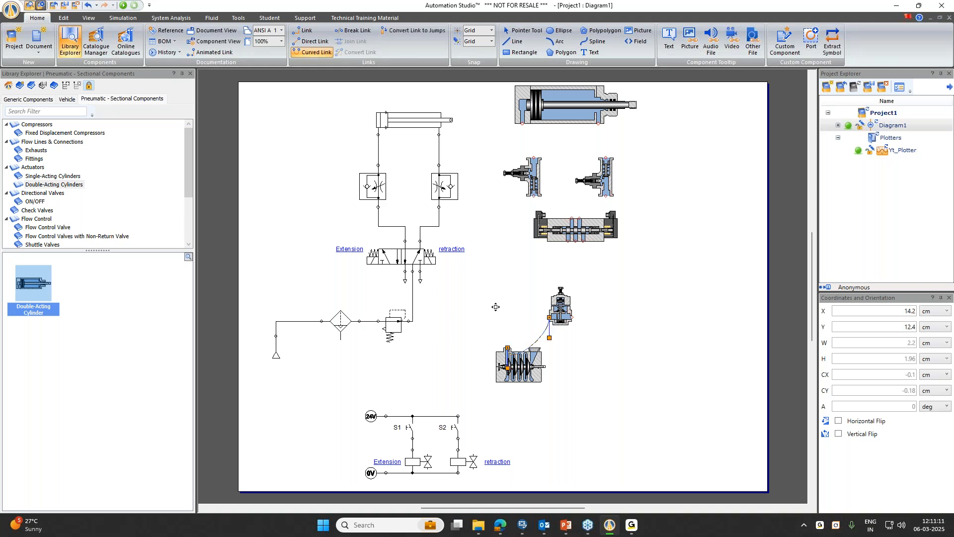
Connect the pressure regulator's outlet to the directional valve's supply port with a curved link and bow it outward
left_click(571, 317)
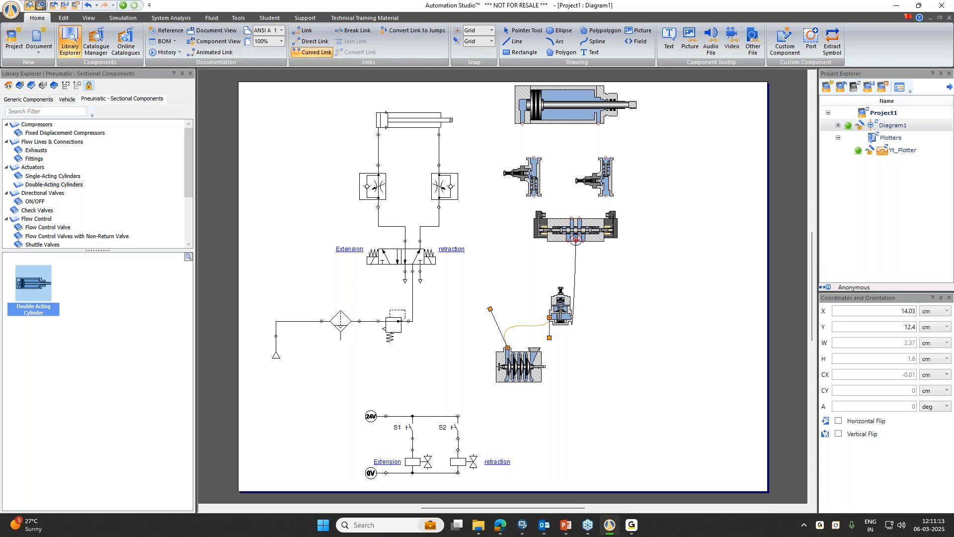
left_click(576, 241)
left_click_drag(576, 271, 592, 273)
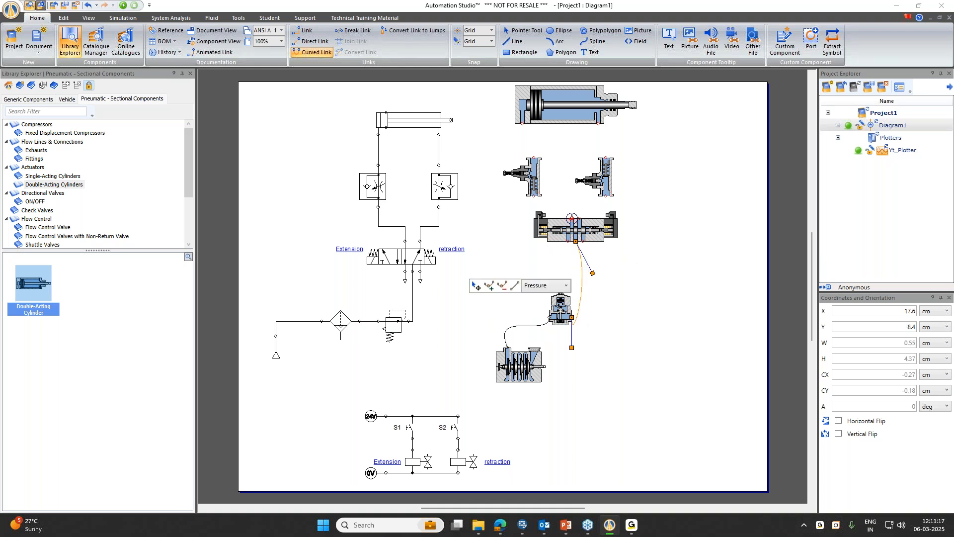
Connect the directional valve's two working ports to the two throttle valves with curved links and smooth their curvature
left_click(572, 218)
left_click(535, 196)
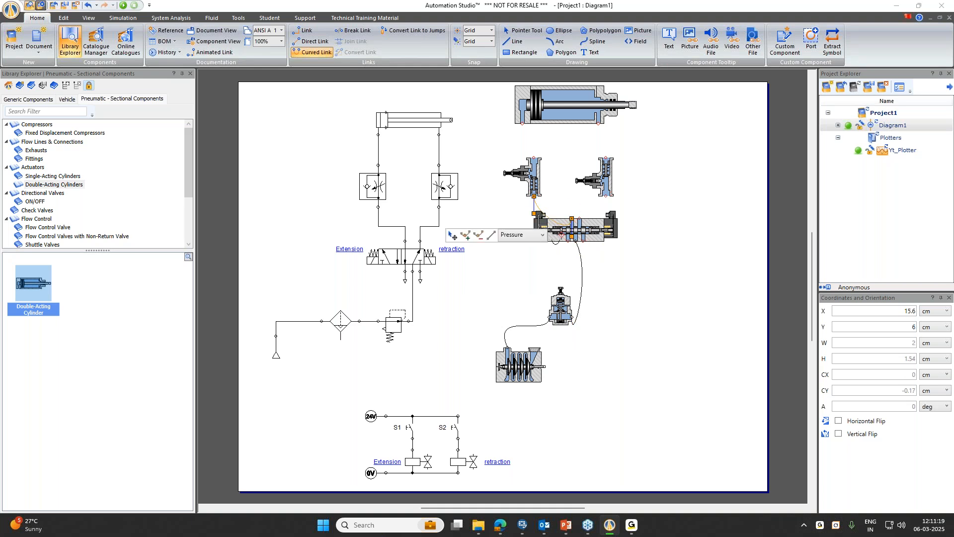
left_click_drag(571, 237, 563, 202)
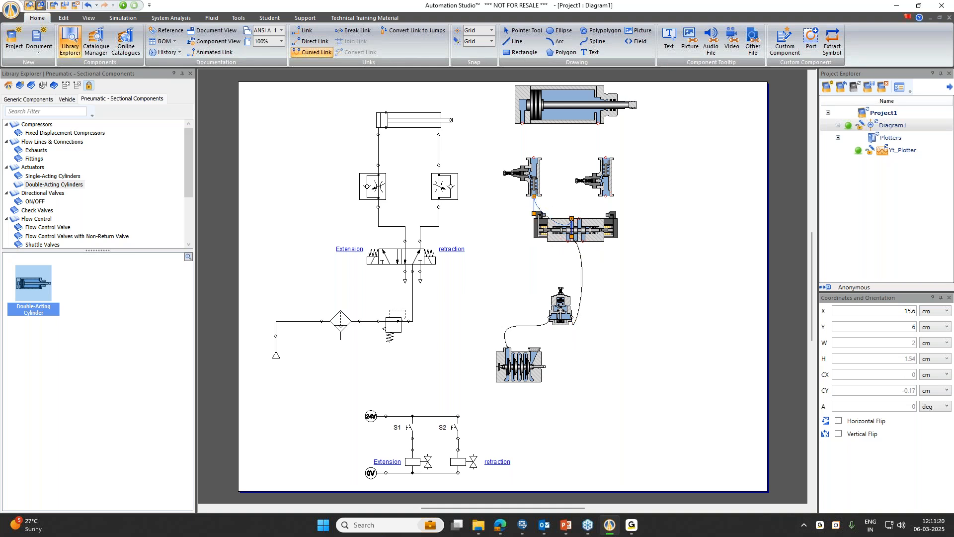
left_click(582, 219)
left_click(606, 196)
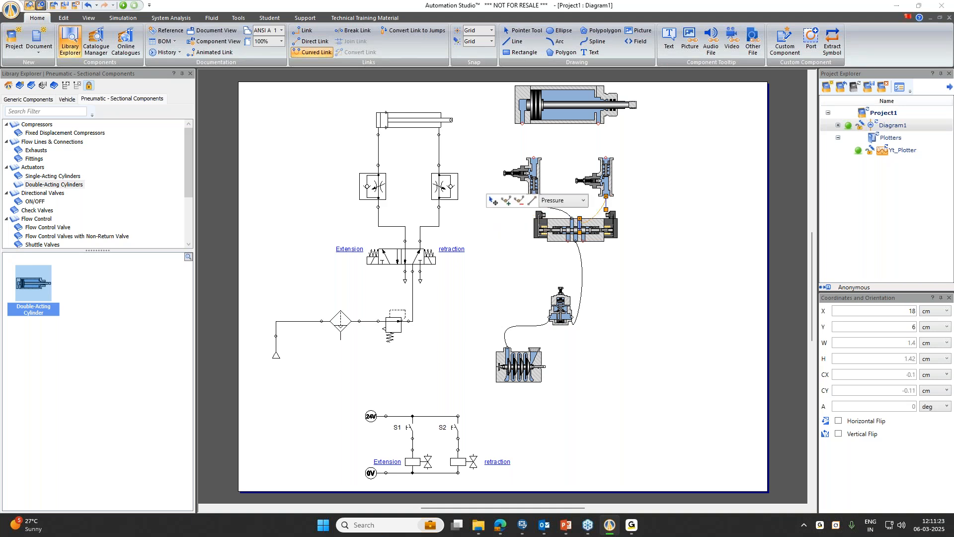
left_click_drag(579, 232, 587, 205)
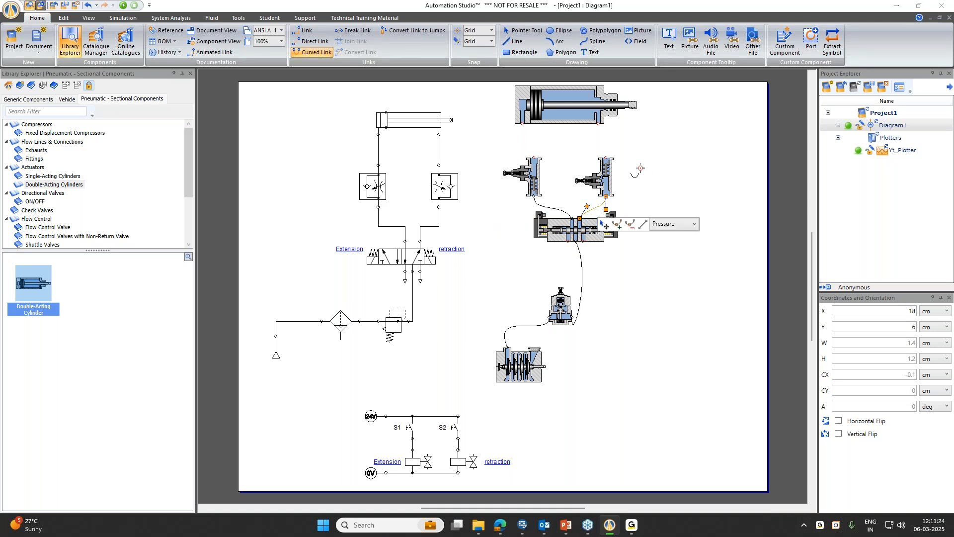
Link the upper ports of both throttle valves to the sectional cylinder's two ports with curved links
left_click(533, 158)
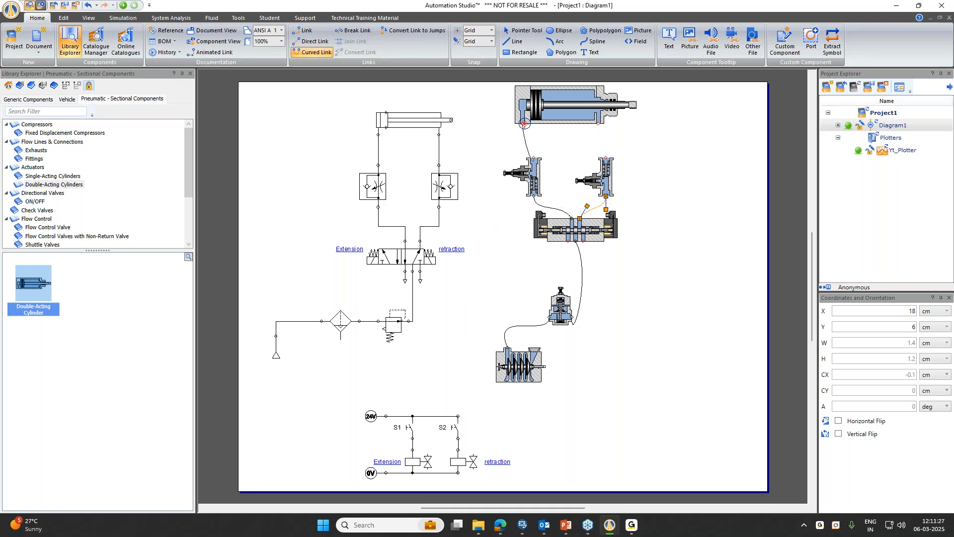
left_click(522, 123)
left_click(580, 159)
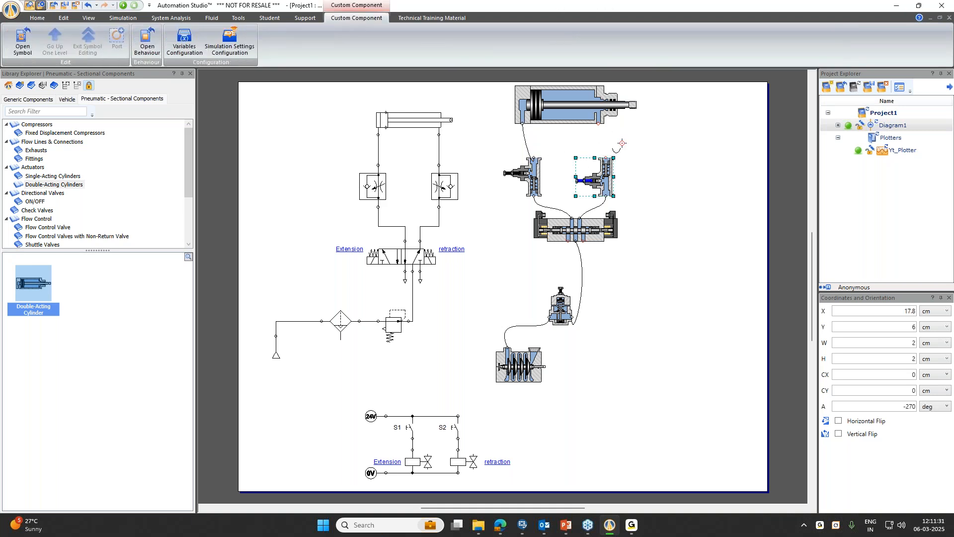
left_click(606, 158)
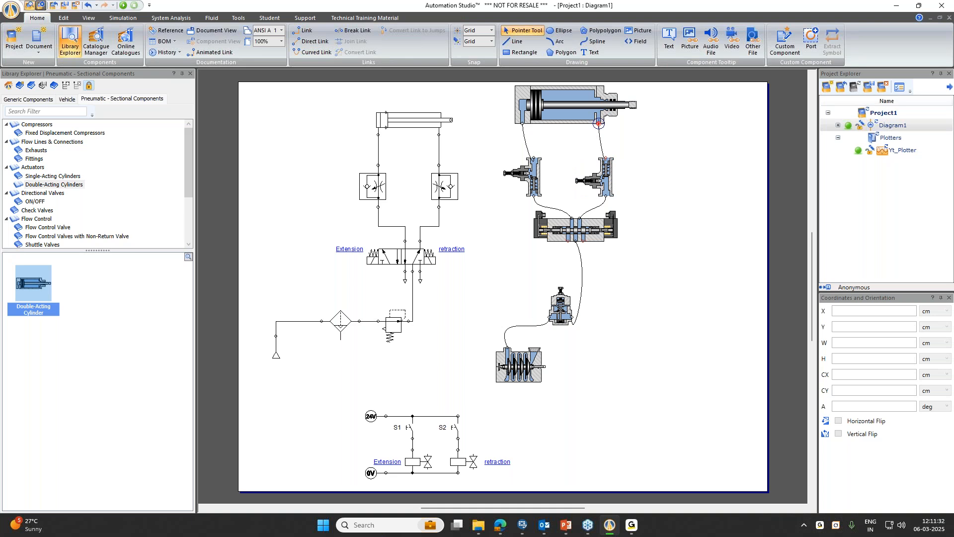
left_click(599, 124)
Reshape the two curved links between the cylinder and the throttle valves into S-shaped hoses
left_click_drag(593, 139, 578, 139)
left_click_drag(606, 172, 616, 146)
left_click(526, 152)
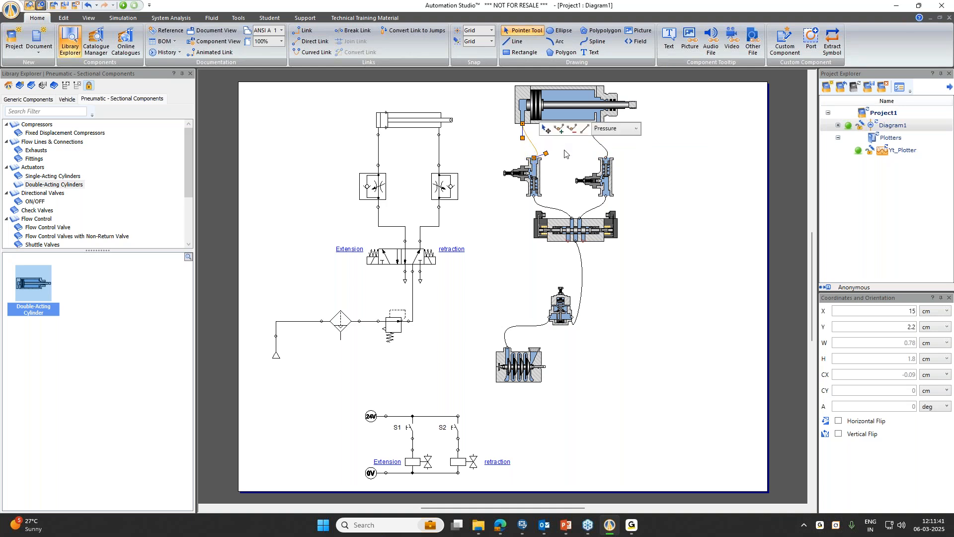
left_click(549, 161)
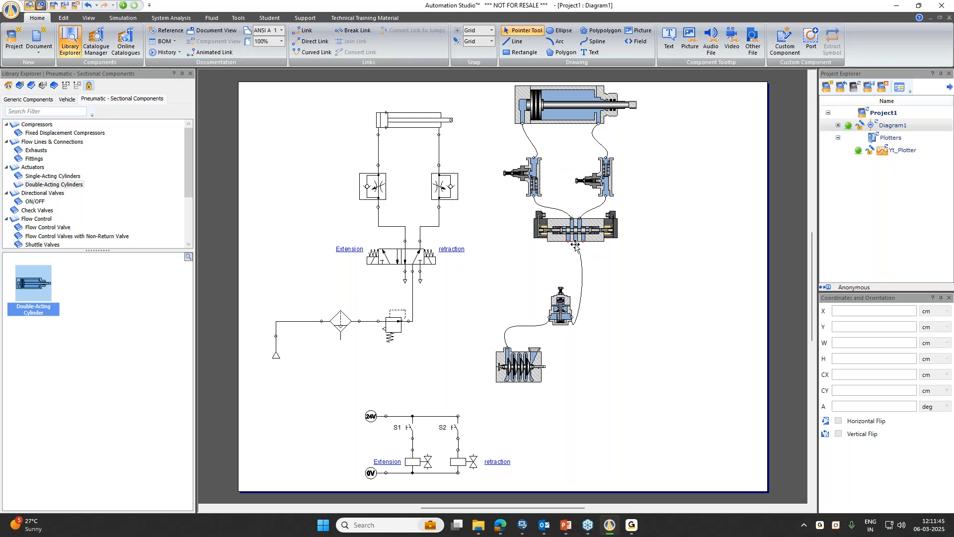
Place an Exhaust on each of the directional valve's two exhaust ports
left_click(33, 150)
left_click_drag(90, 283, 568, 247)
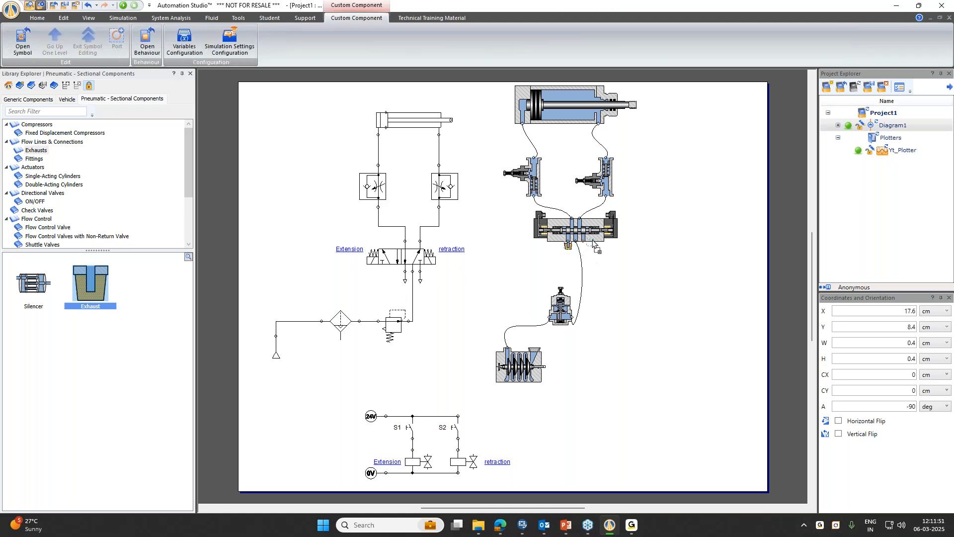
left_click(583, 246)
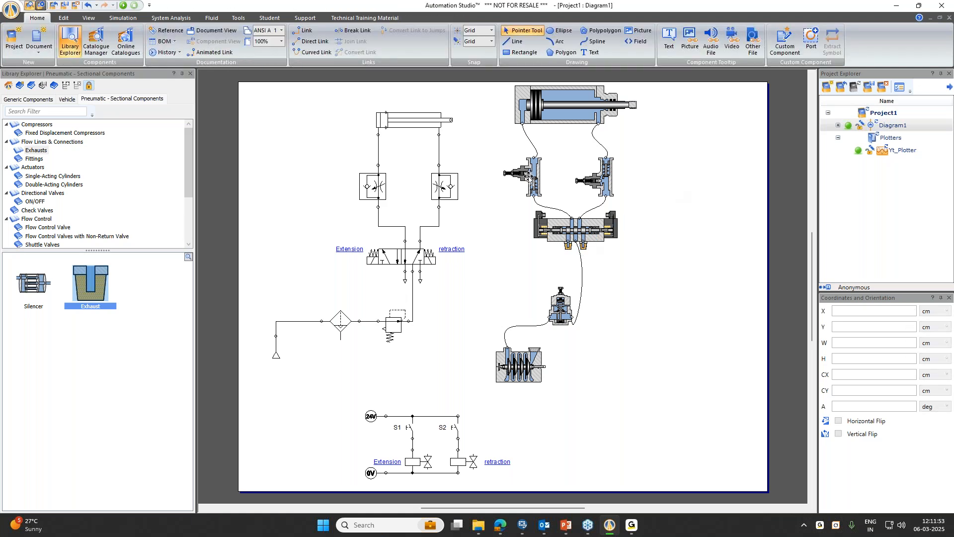
Associate the sectional directional valve's Right solenoid with the retraction output signal in its variable assignment
double_click(554, 217)
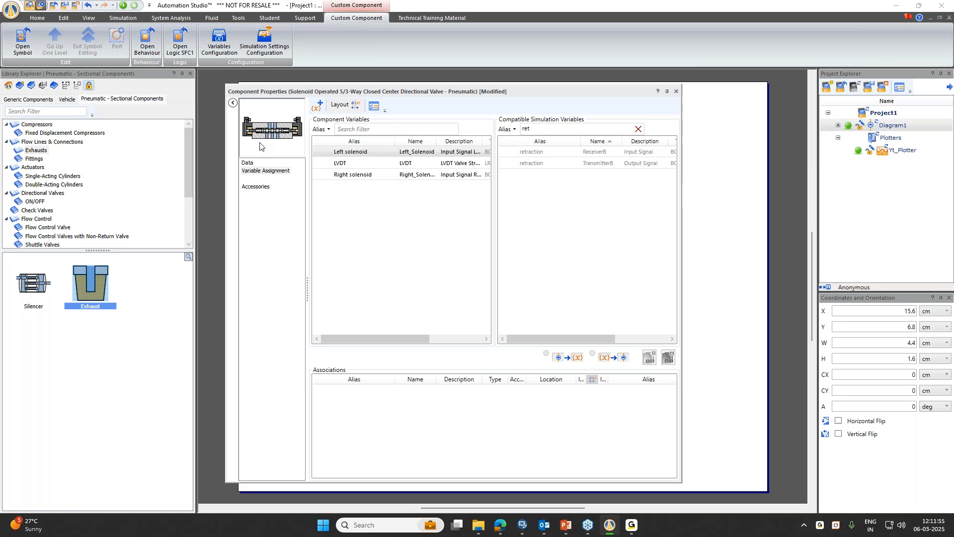
left_click(353, 175)
left_click(540, 164)
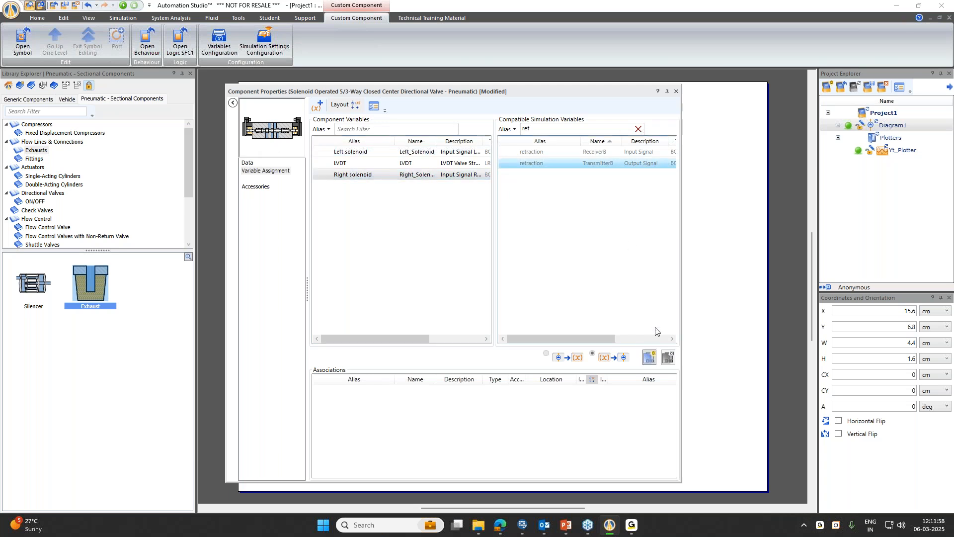
left_click(656, 363)
Filter the simulation variables by "ex", associate the Left solenoid with the Extension output signal, and close the properties
left_click(567, 131)
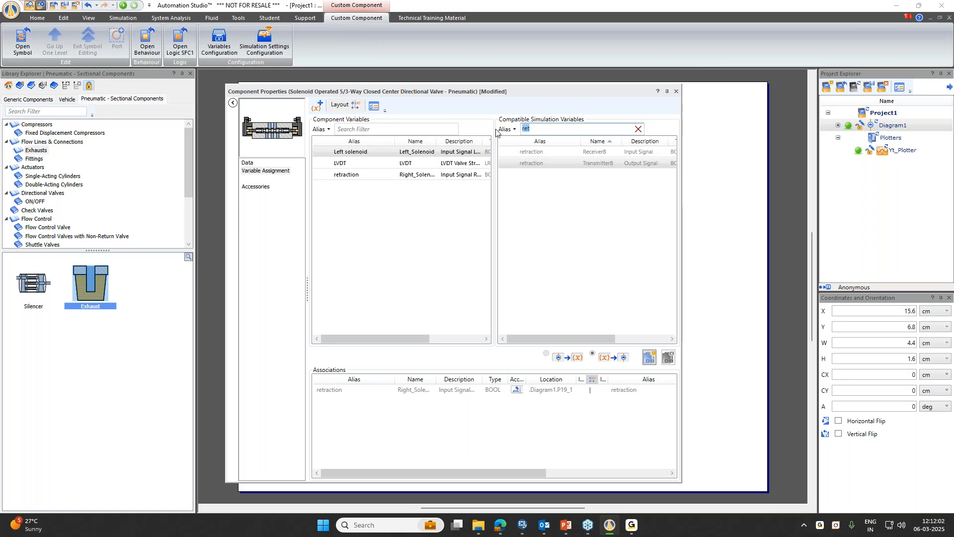
type("ex")
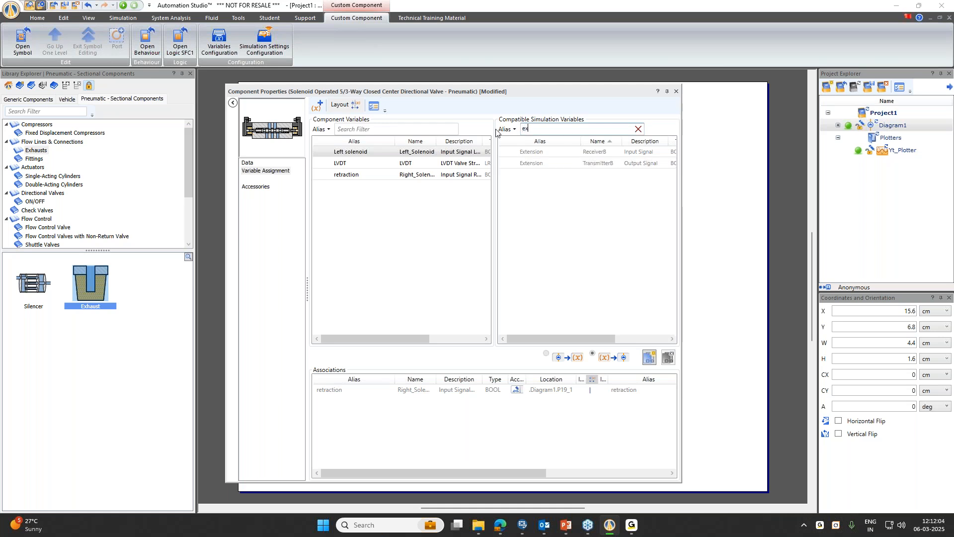
left_click(557, 163)
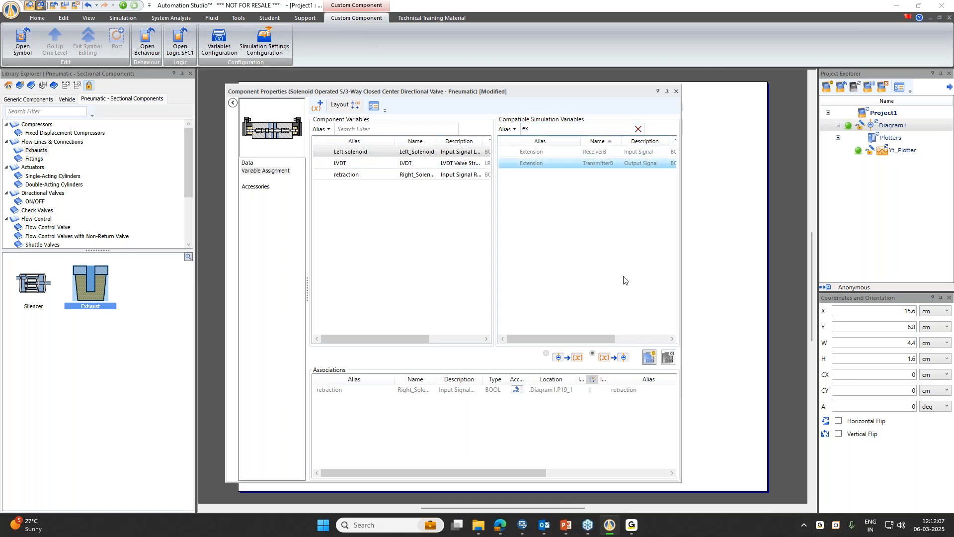
left_click(649, 357)
left_click(676, 91)
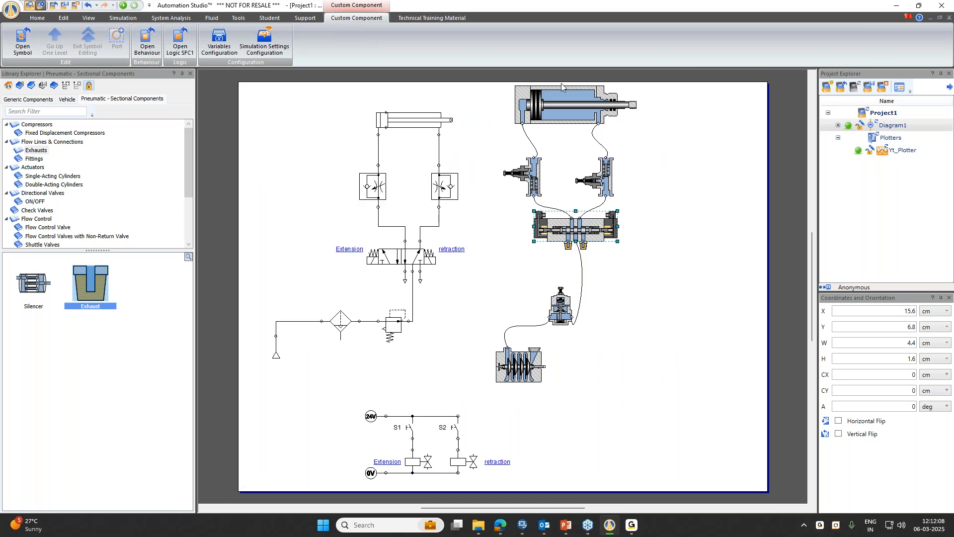
Start the simulation and actuate switch S1 to observe the extension stroke in both the schematic and sectional circuits
left_click(562, 83)
left_click(123, 6)
left_click(312, 427)
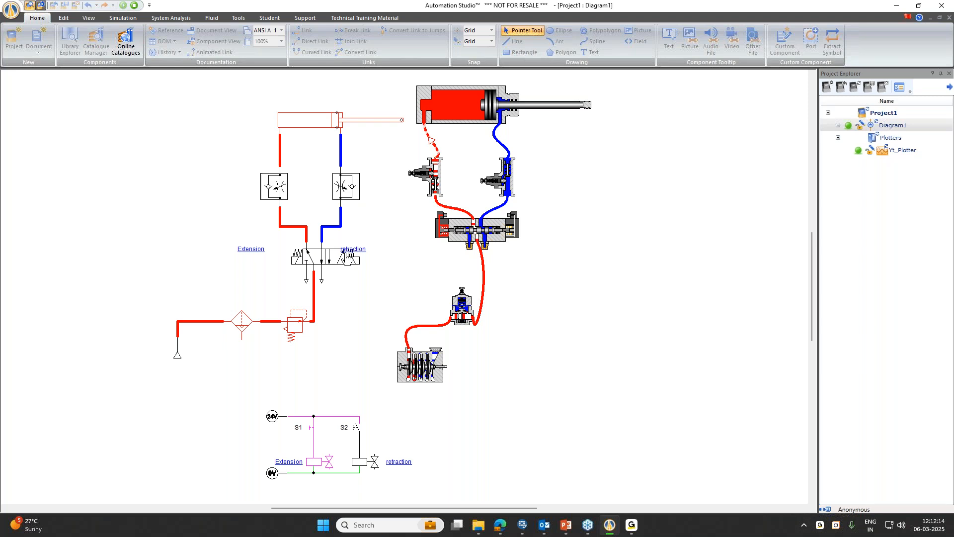
left_click(352, 255)
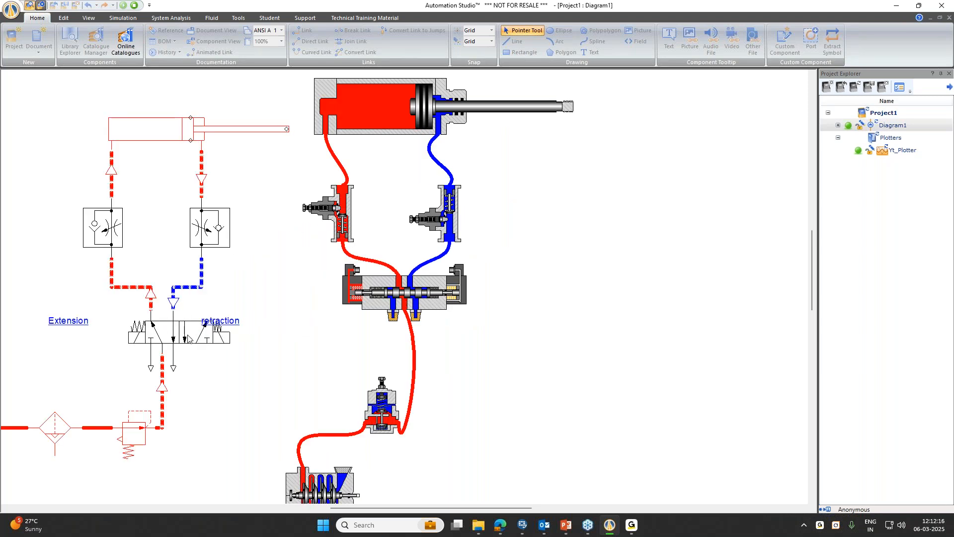
scroll(254, 417, "down", 3)
scroll(253, 417, "down", 2)
right_click(251, 240)
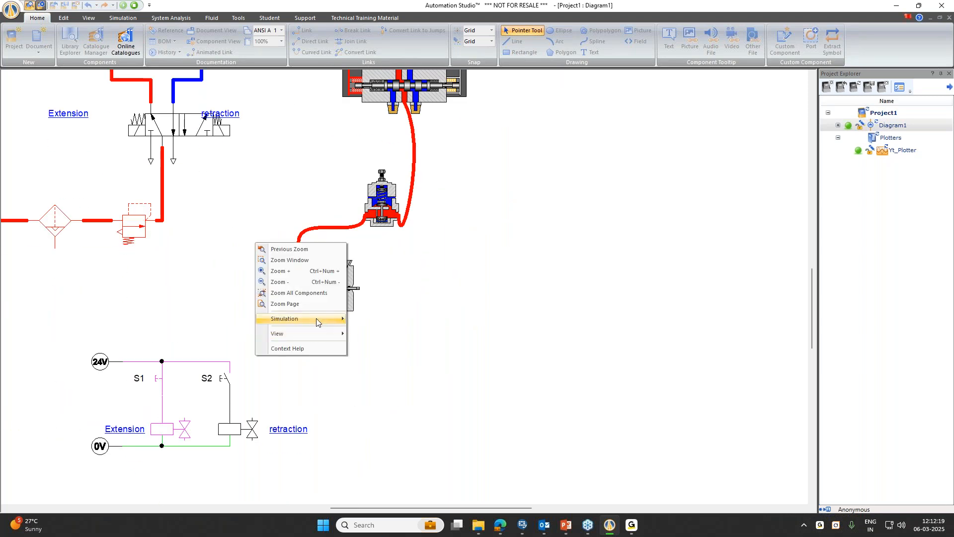
left_click(298, 304)
Release S1, actuate switch S2 to observe the retraction stroke, and stop the simulation
left_click(309, 429)
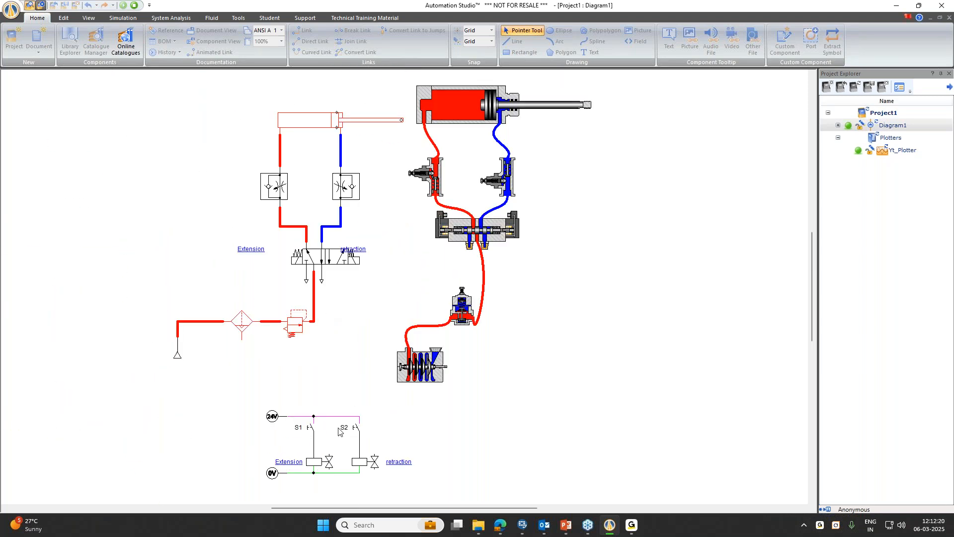
left_click(356, 430)
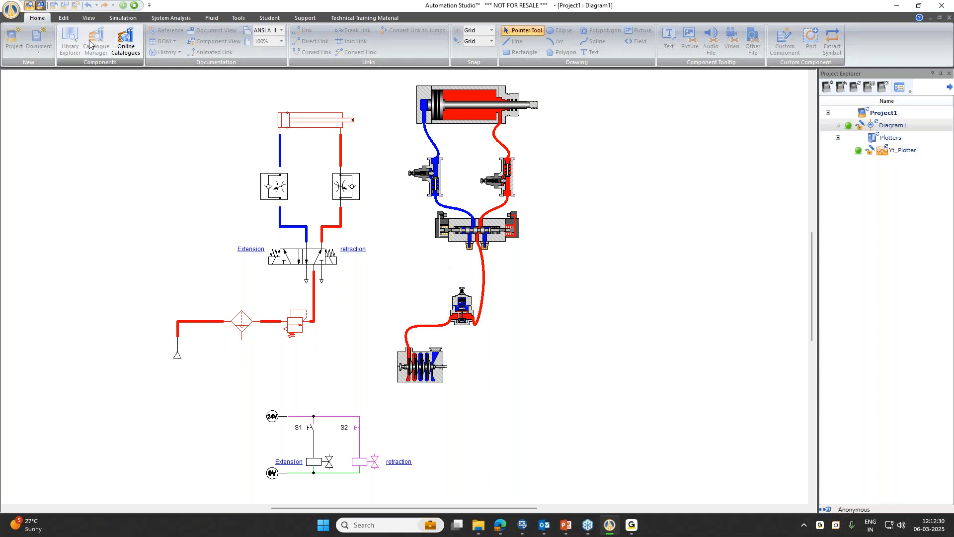
left_click(135, 6)
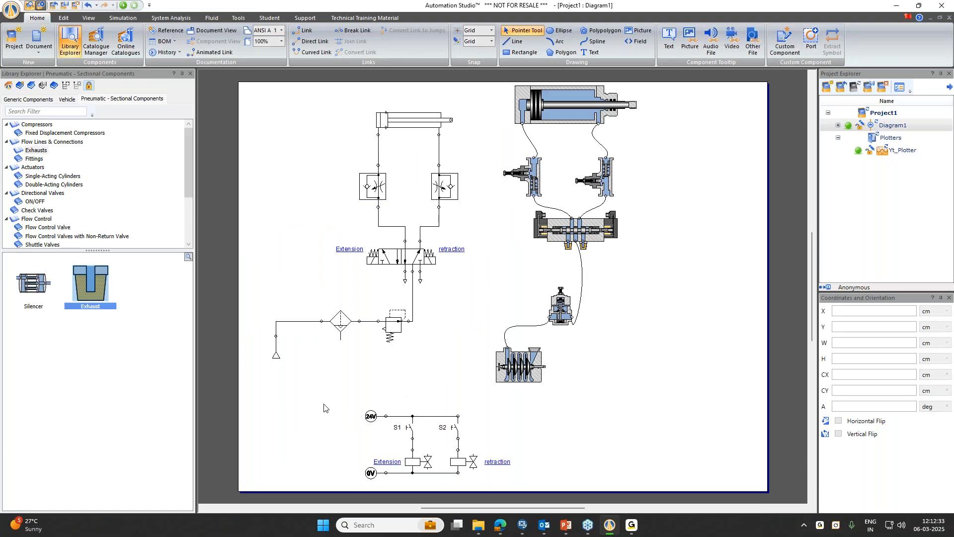
Delete the whole 24V electrical control circuit containing S1, S2 and the two solenoids
left_click_drag(341, 389, 536, 493)
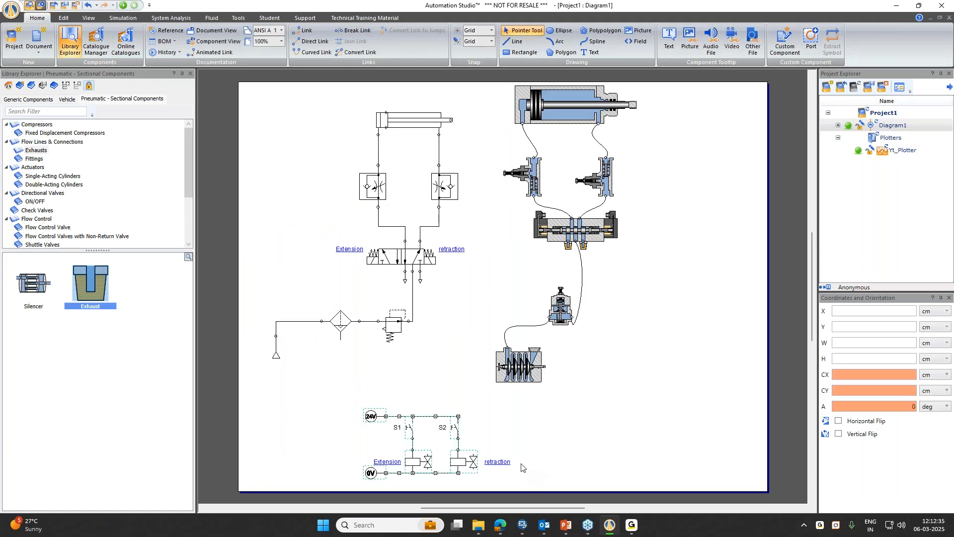
key("Delete")
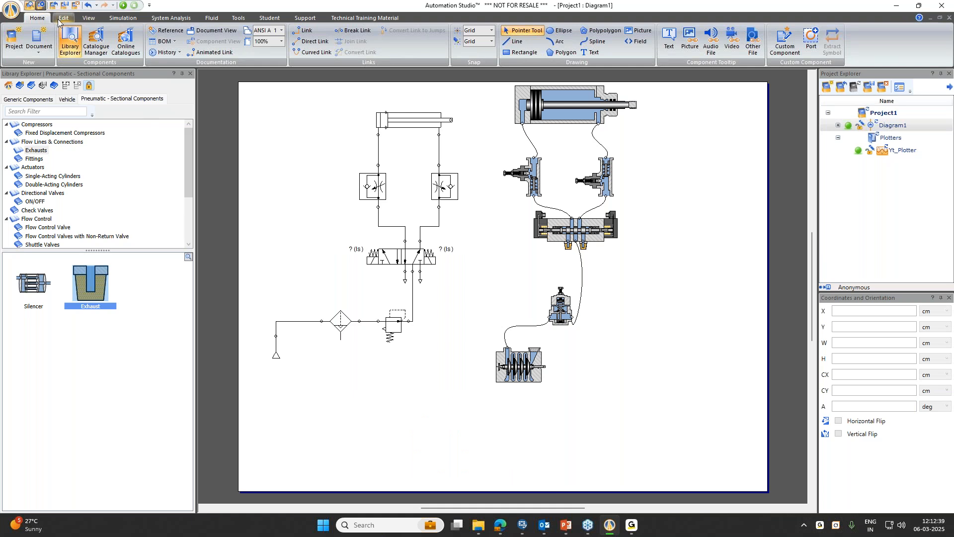
Show the Generic Components library and set the diagram's page format to ANSI B
left_click(31, 101)
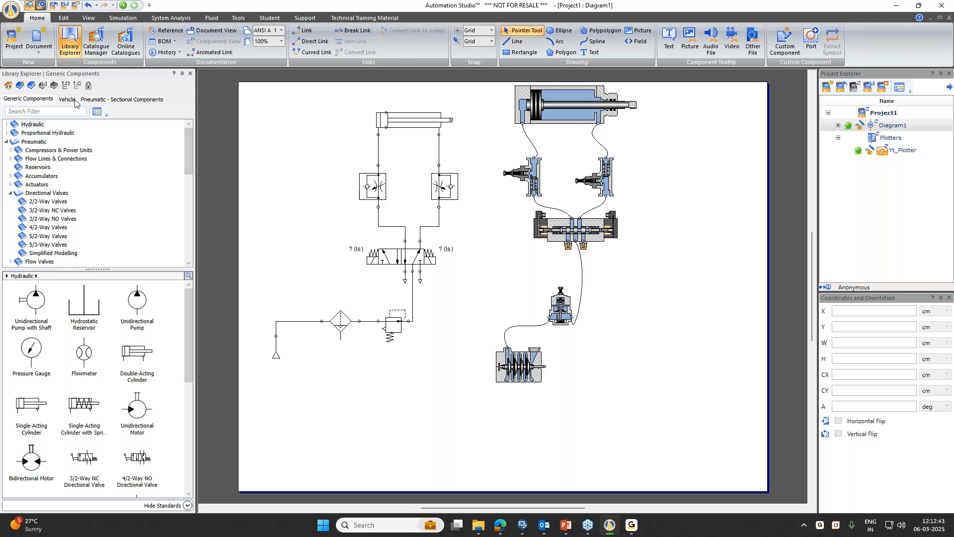
left_click(282, 30)
left_click(292, 66)
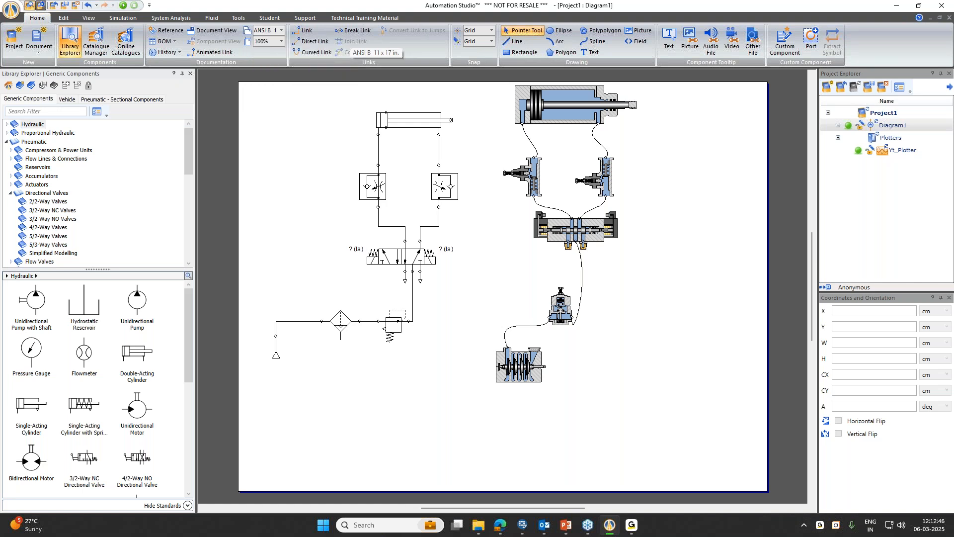
Move the schematic and sectional pneumatic circuits down together, away from the page's upper edge
right_click(648, 210)
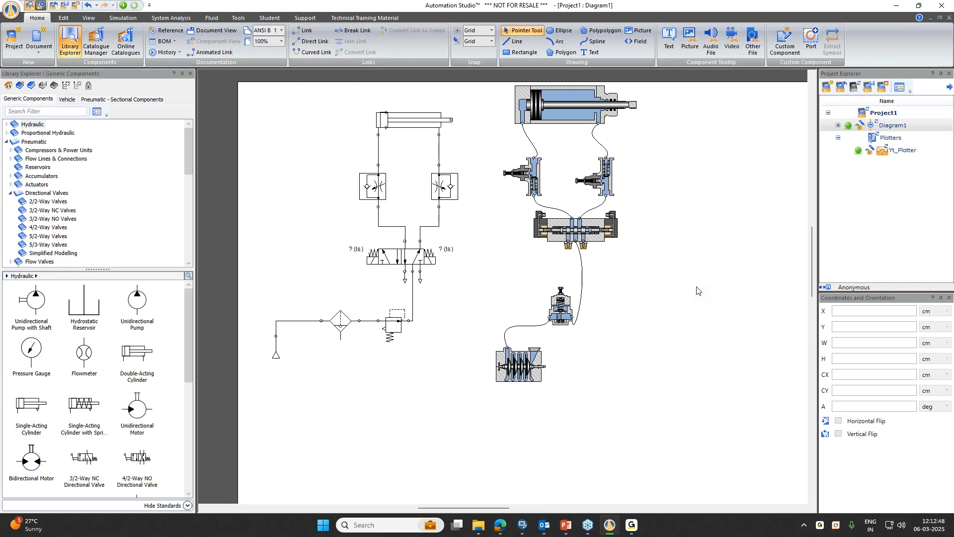
left_click(698, 288)
right_click(715, 324)
left_click(721, 415)
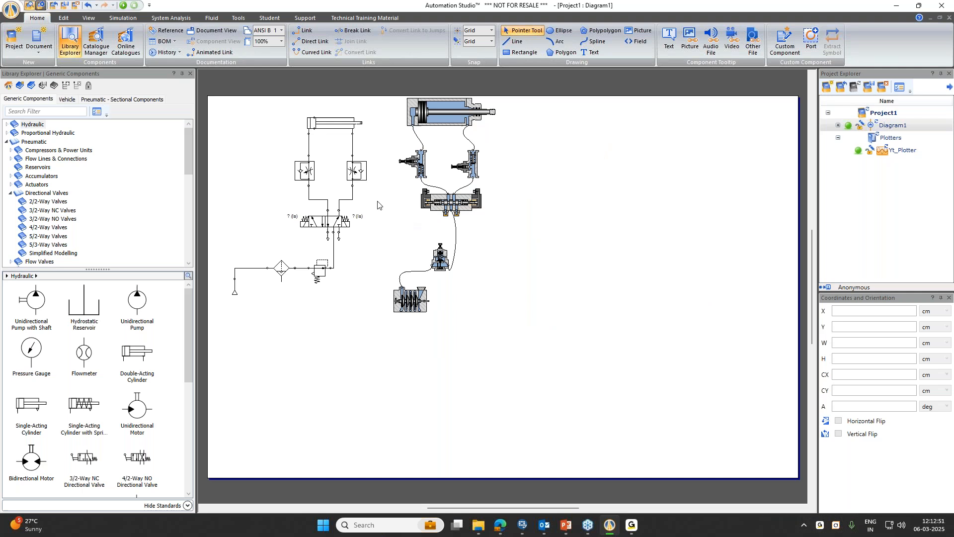
left_click_drag(398, 155, 201, 95)
left_click_drag(632, 390, 220, 34)
left_click_drag(472, 118, 475, 180)
left_click(584, 194)
scroll(576, 194, "right", 3)
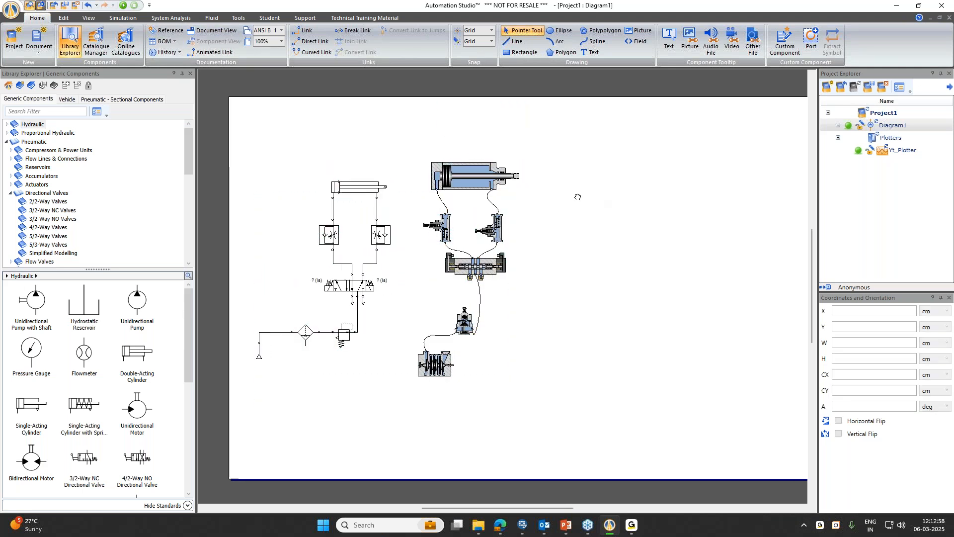
Open the PLC - Illustrated PLCs library
left_click(138, 246)
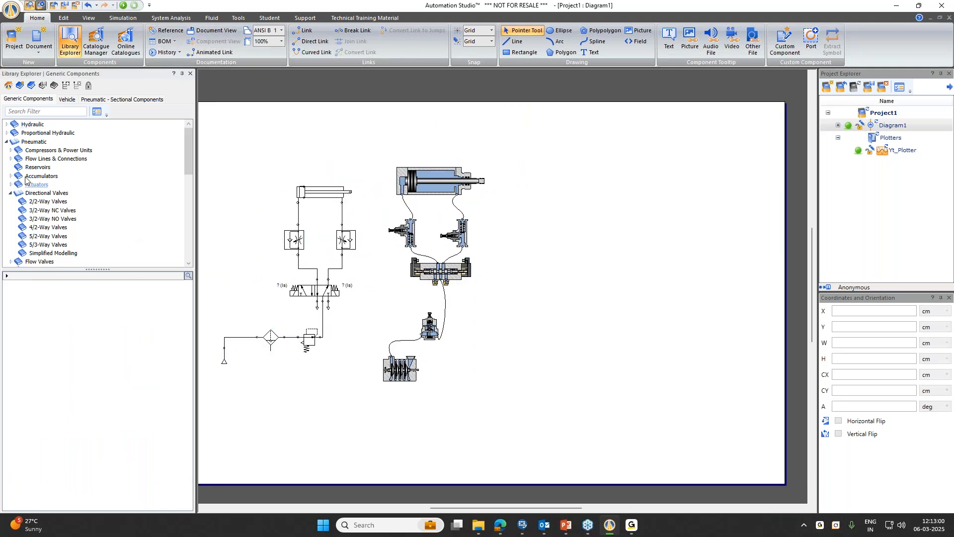
left_click(11, 193)
left_click(7, 86)
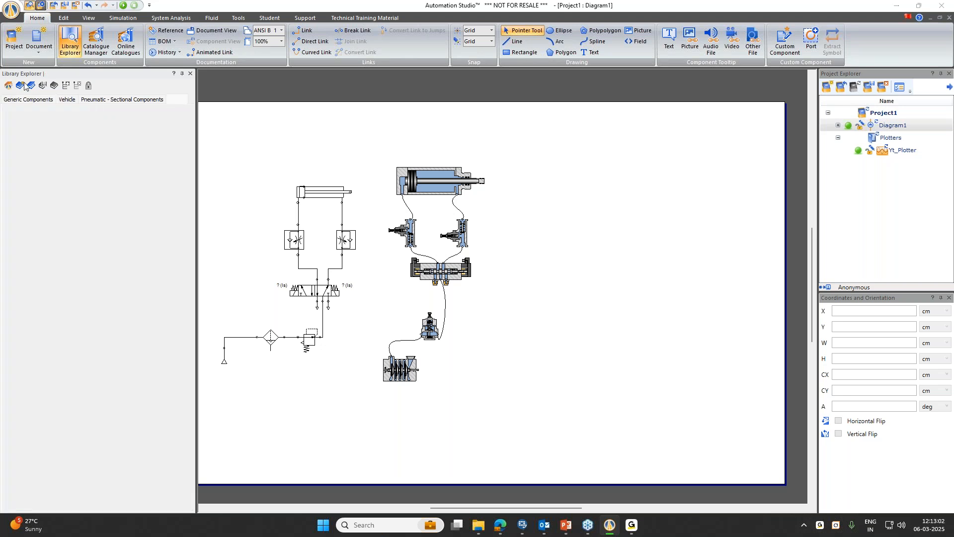
scroll(383, 298, "down", 1)
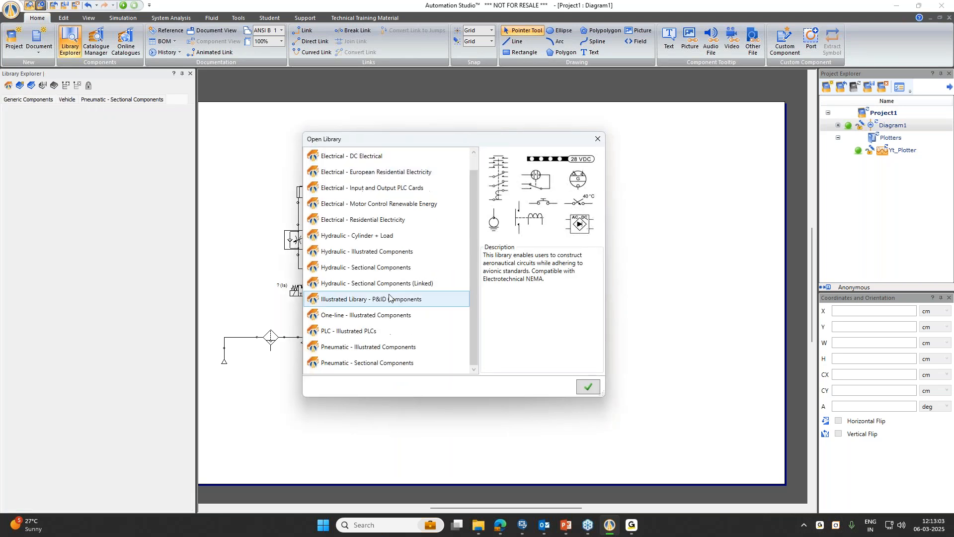
left_click(382, 332)
left_click(587, 386)
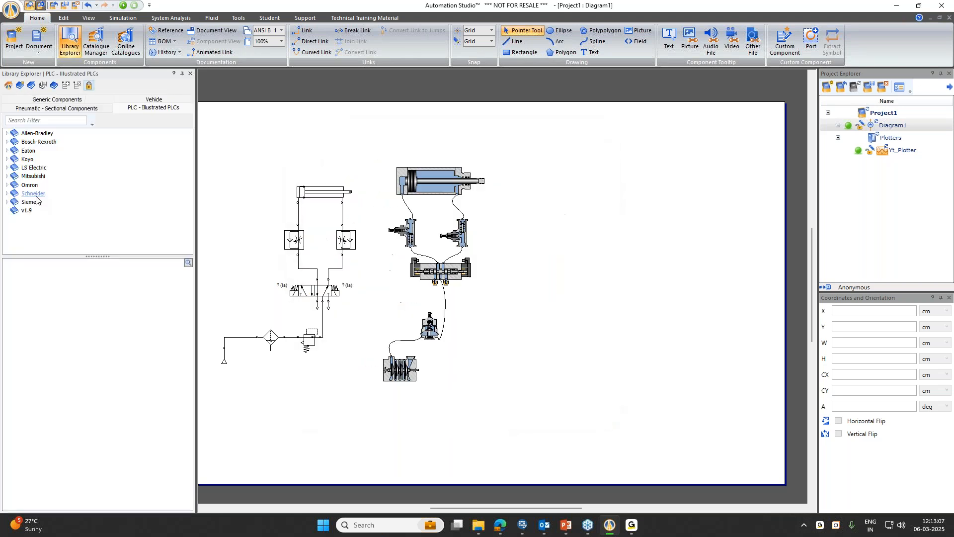
Insert the Siemens S7-1200 CPU 1214C PLC for standard diagrams to the right of the sectional circuit
double_click(32, 203)
left_click(49, 210)
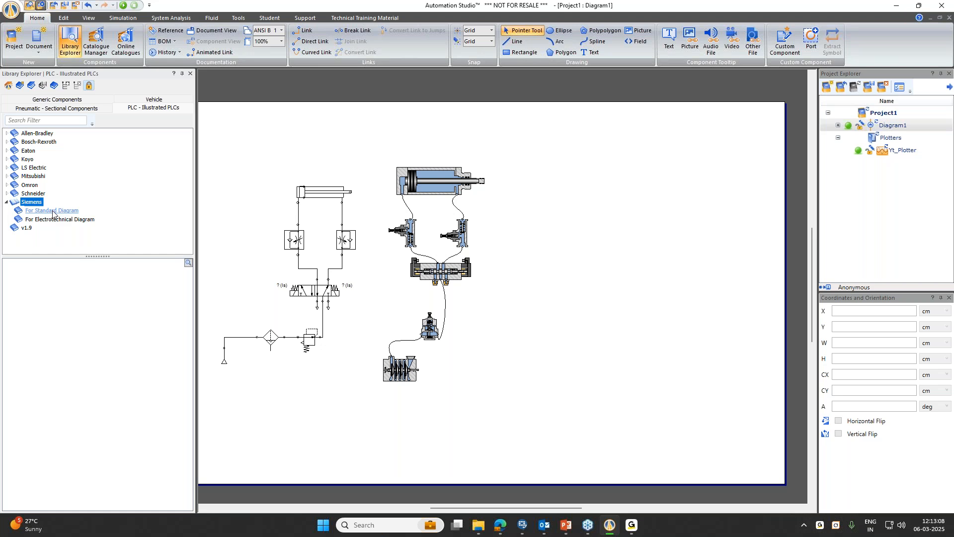
left_click_drag(141, 293, 582, 271)
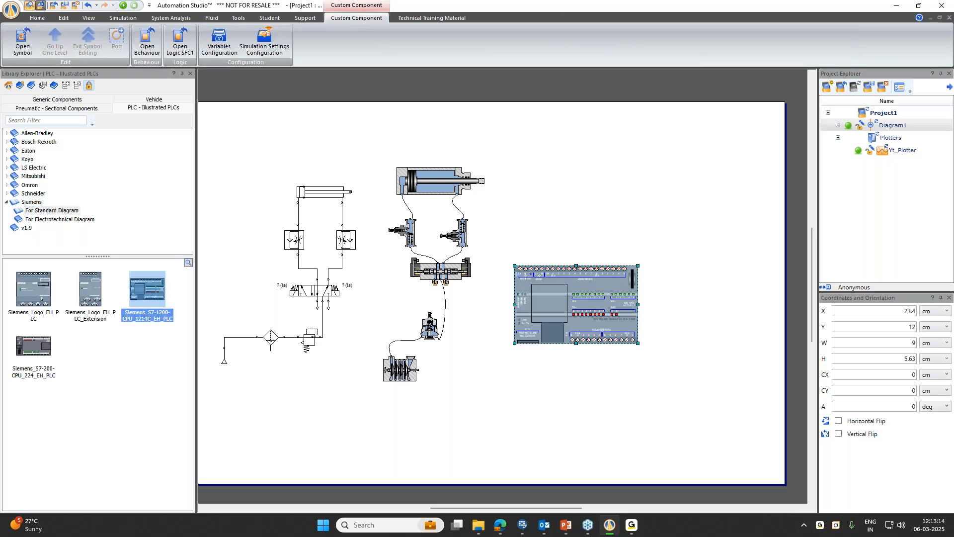
left_click(504, 255)
scroll(537, 256, "up", 3)
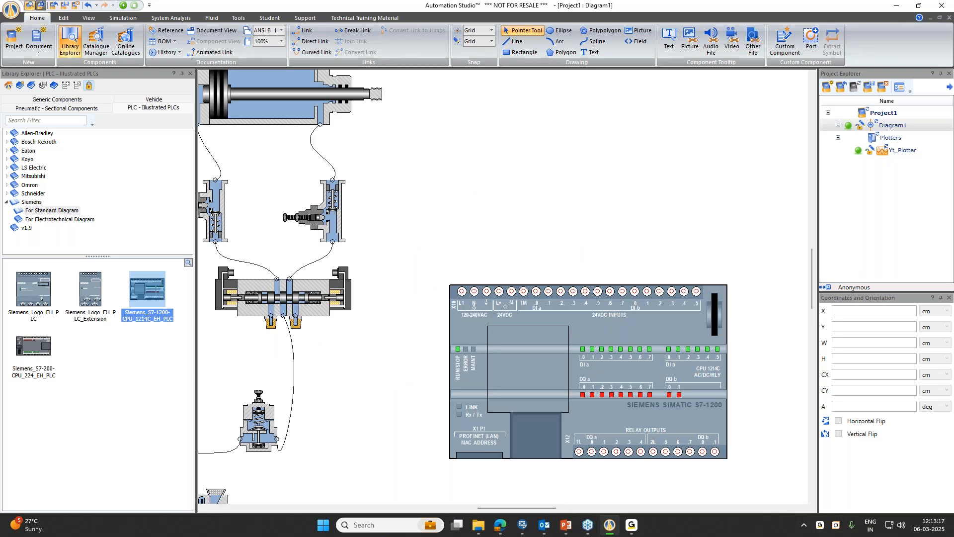
Insert a Rung from the generic Ladder Diagram for Siemens PLC - Basic components on the right side of the page
left_click(54, 100)
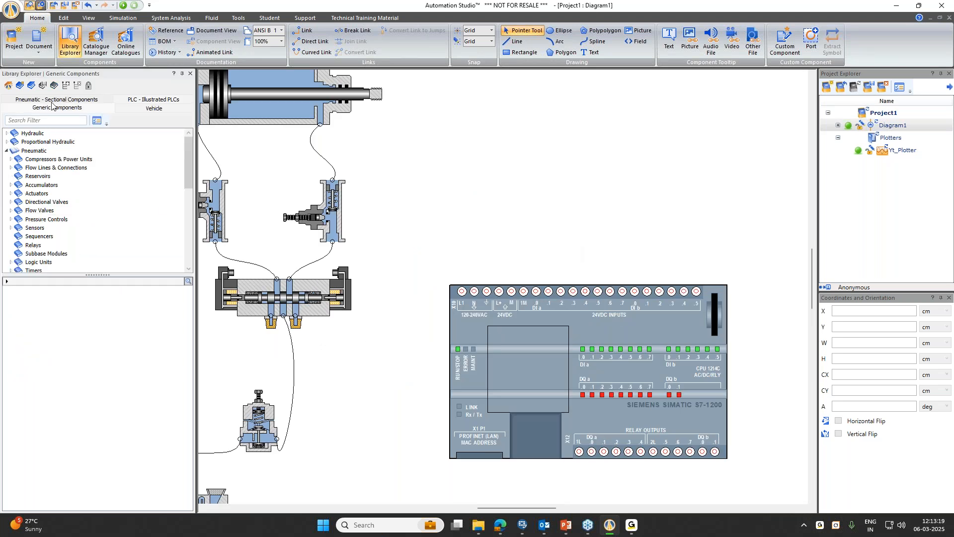
left_click(10, 150)
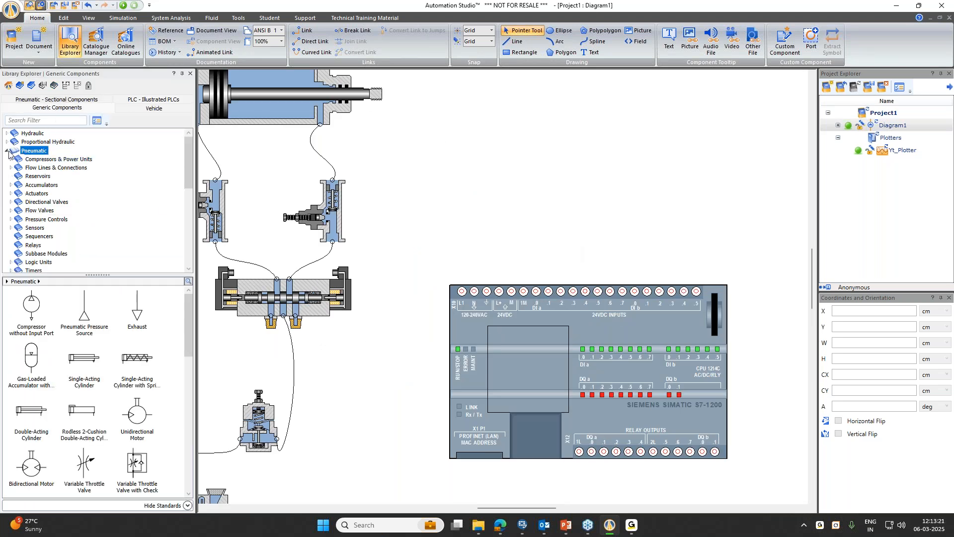
left_click(7, 150)
scroll(47, 229, "down", 1)
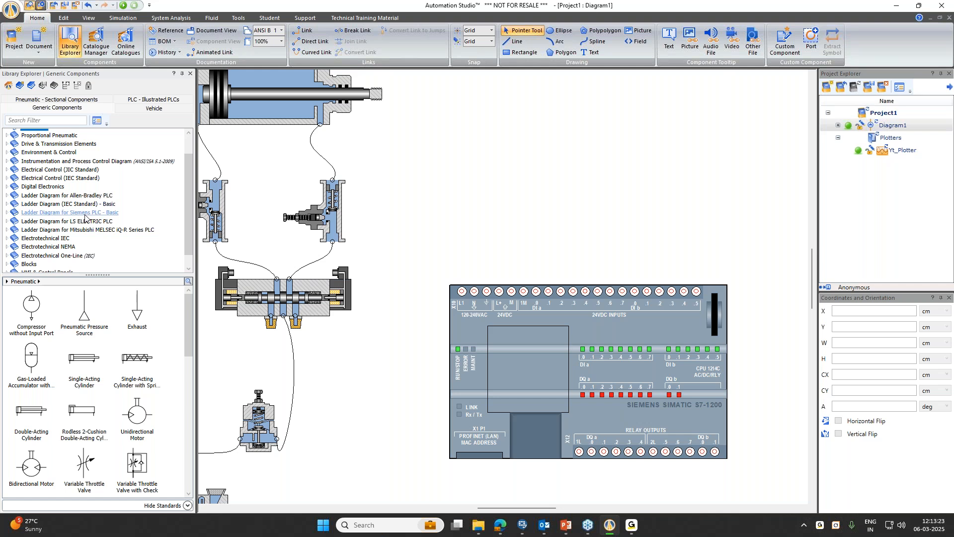
left_click(85, 214)
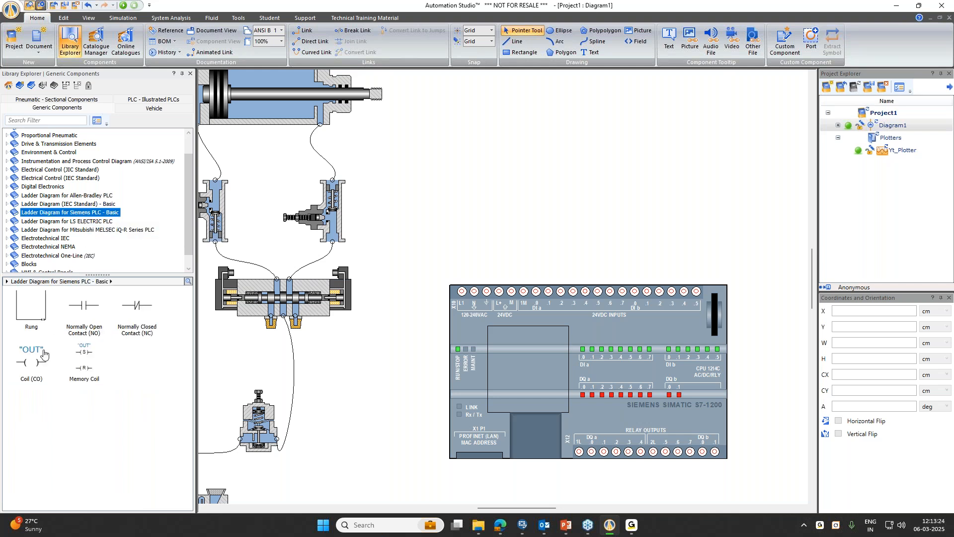
left_click(34, 325)
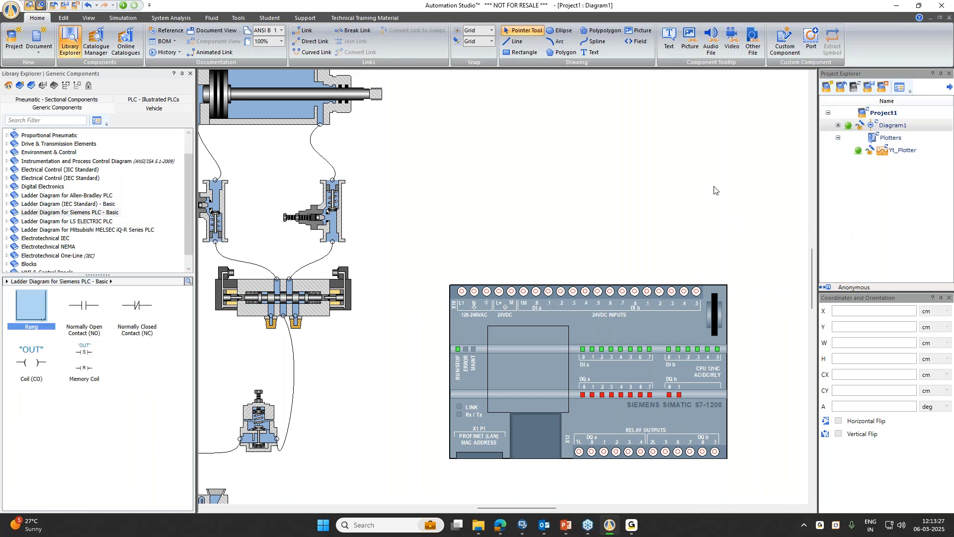
scroll(626, 180, "down", 2)
right_click(645, 179)
left_click(646, 266)
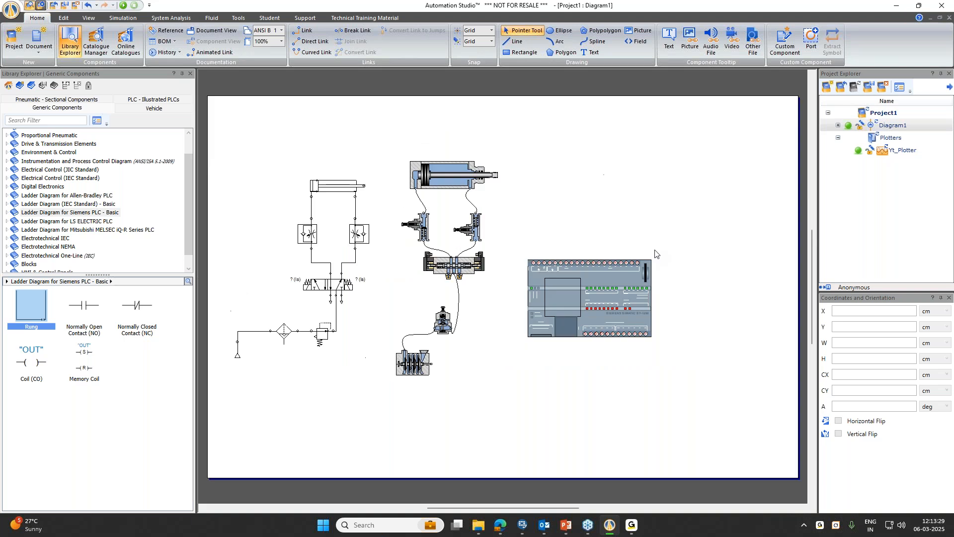
left_click(33, 303)
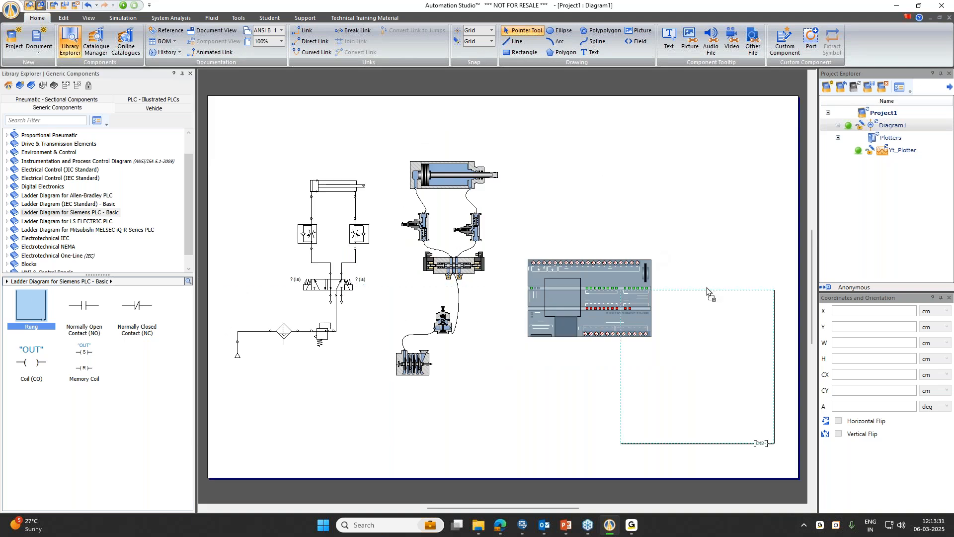
left_click(719, 251)
Move the PLC down beside the sectional circuit's compressor and shift the ladder rung up so the two no longer overlap
left_click(576, 336)
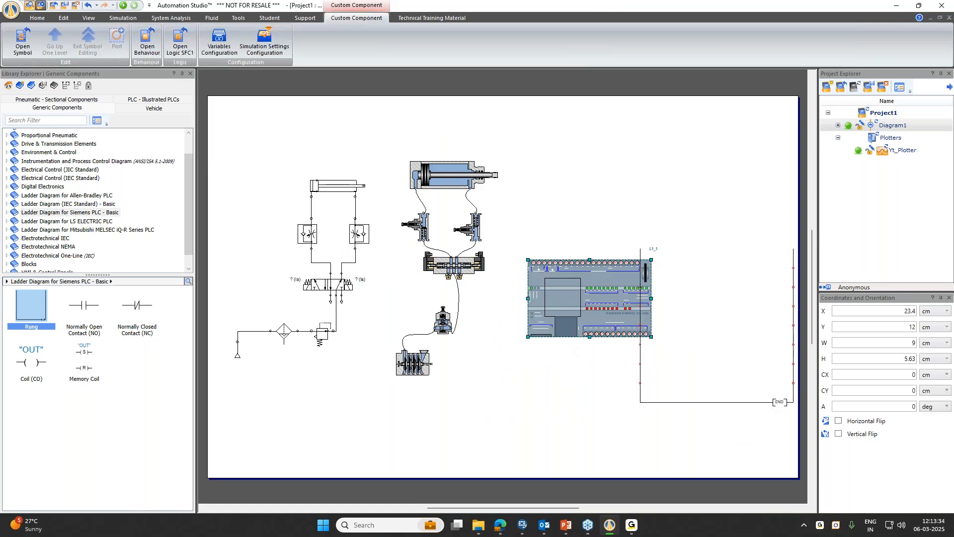
left_click_drag(576, 333, 520, 412)
left_click_drag(640, 296, 629, 241)
left_click(580, 205)
left_click_drag(549, 362, 573, 359)
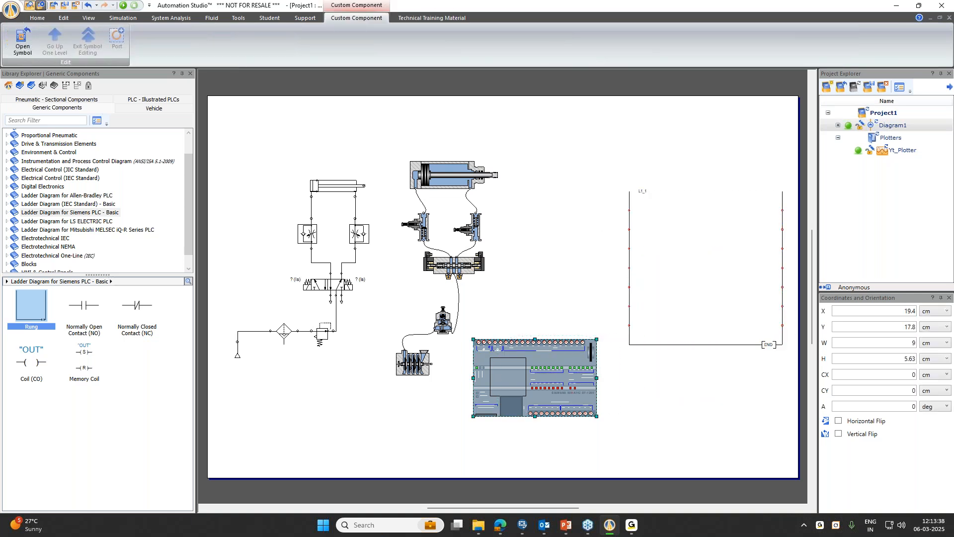
left_click(566, 275)
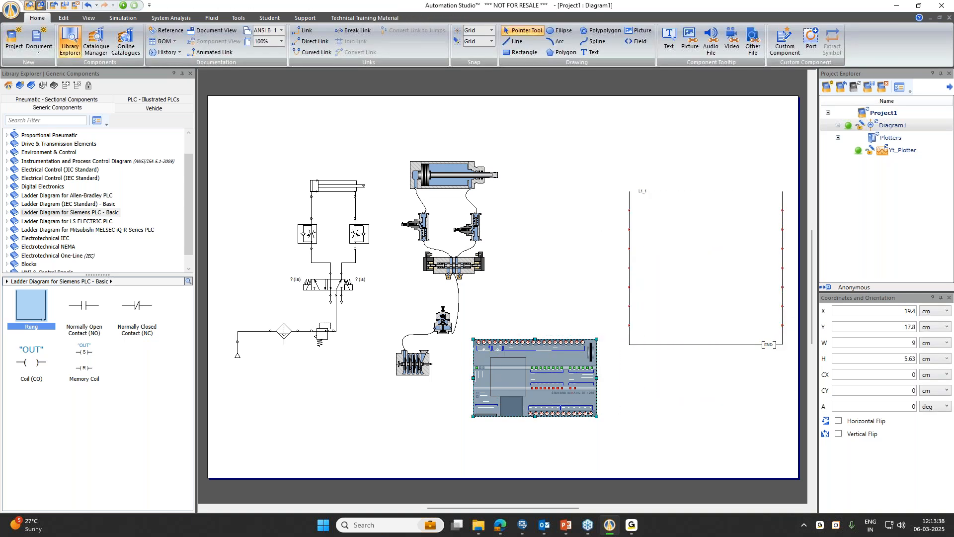
Place a normally open contact, a normally closed contact and an OUT coil on the first ladder line, and duplicate them on the second
left_click(78, 312)
left_click_drag(79, 312, 661, 210)
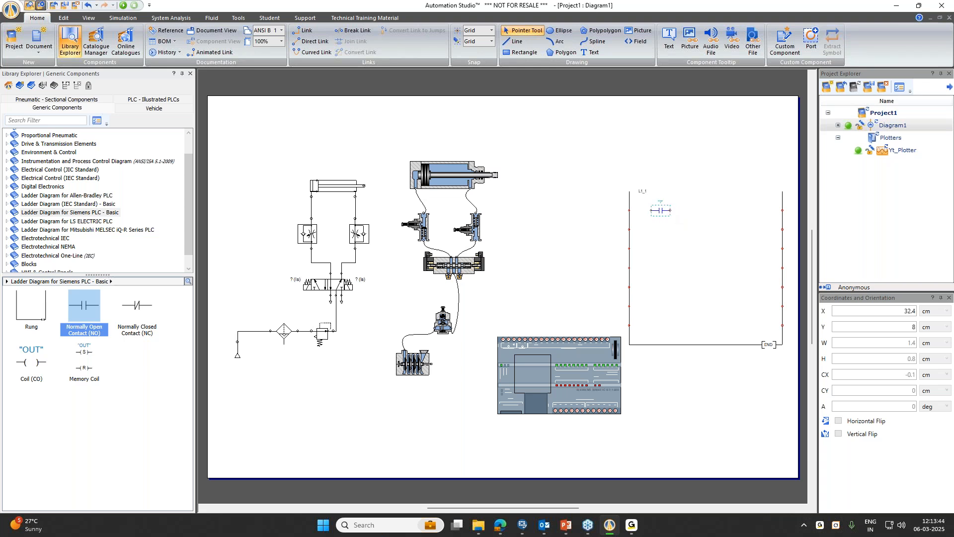
left_click(137, 316)
left_click_drag(137, 316, 716, 209)
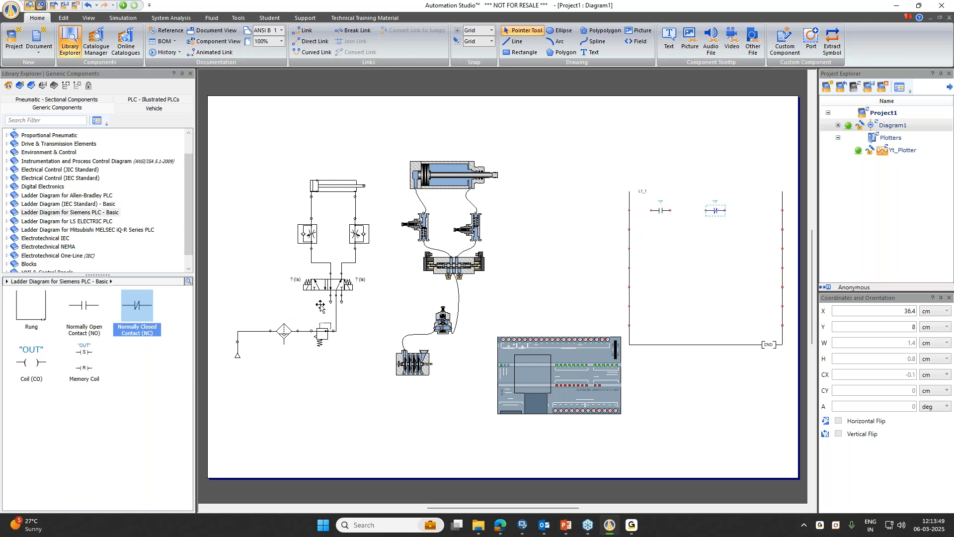
left_click_drag(28, 360, 764, 210)
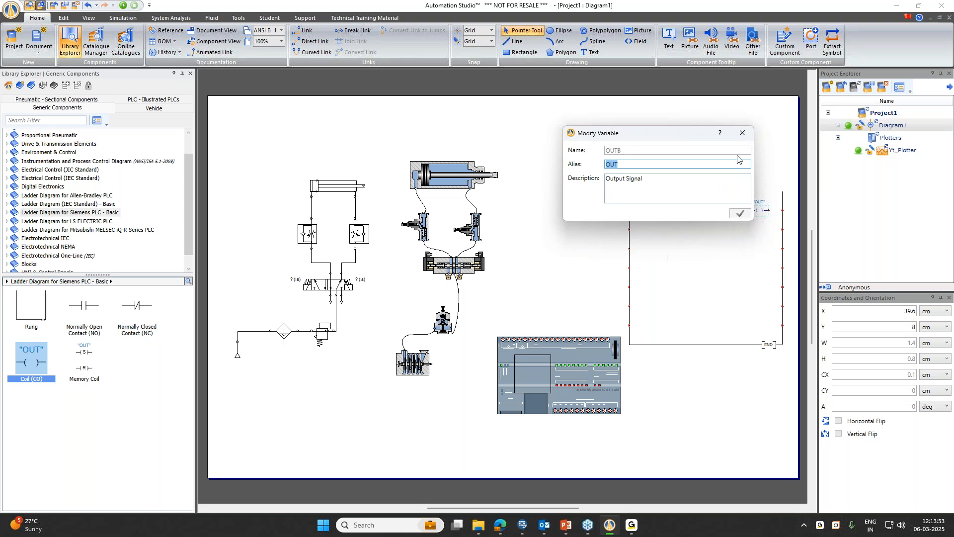
left_click(742, 133)
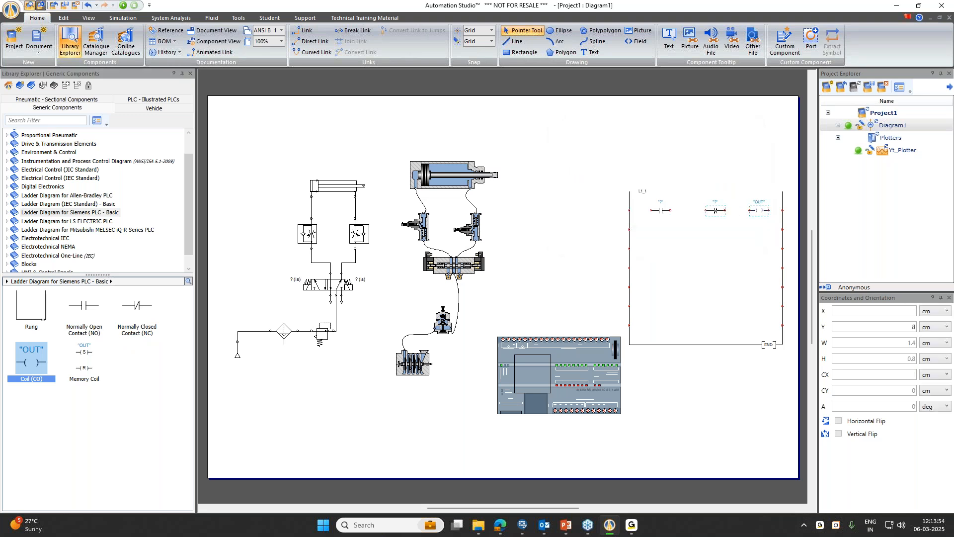
left_click_drag(669, 211, 667, 233)
left_click(698, 149)
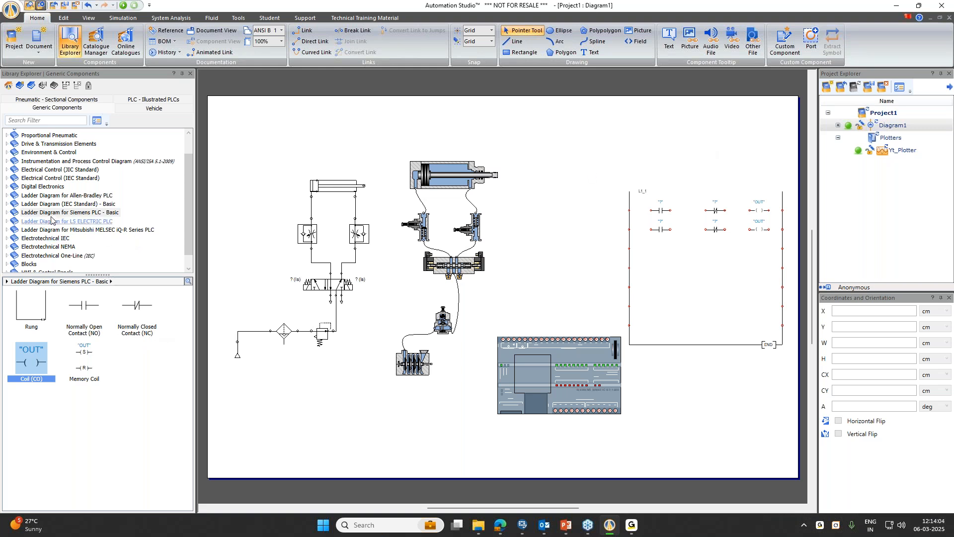
Place an L1 power supply, a neutral and a ground from the IEC electrical power sources above the PLC
scroll(58, 221, "up", 1)
scroll(58, 220, "down", 2)
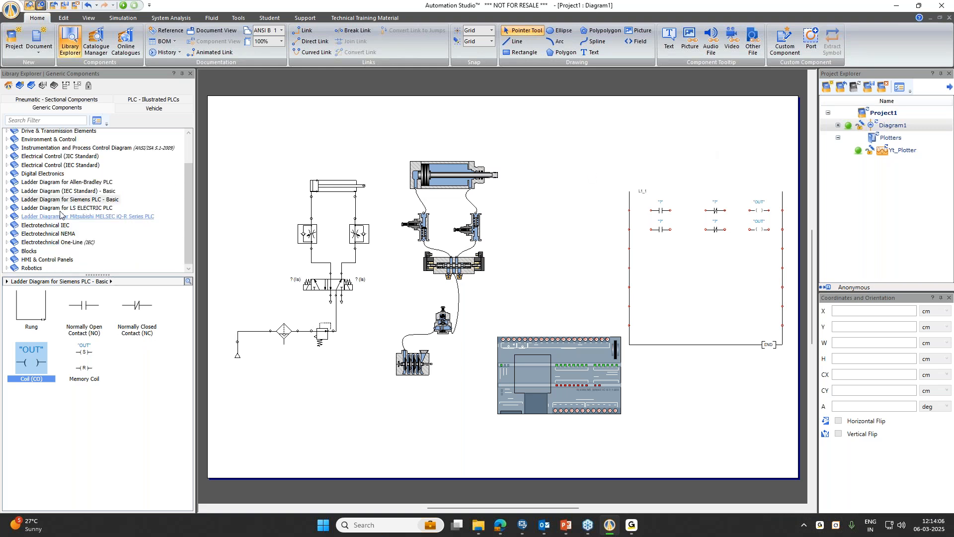
left_click(30, 166)
scroll(42, 381, "down", 2)
scroll(44, 381, "down", 2)
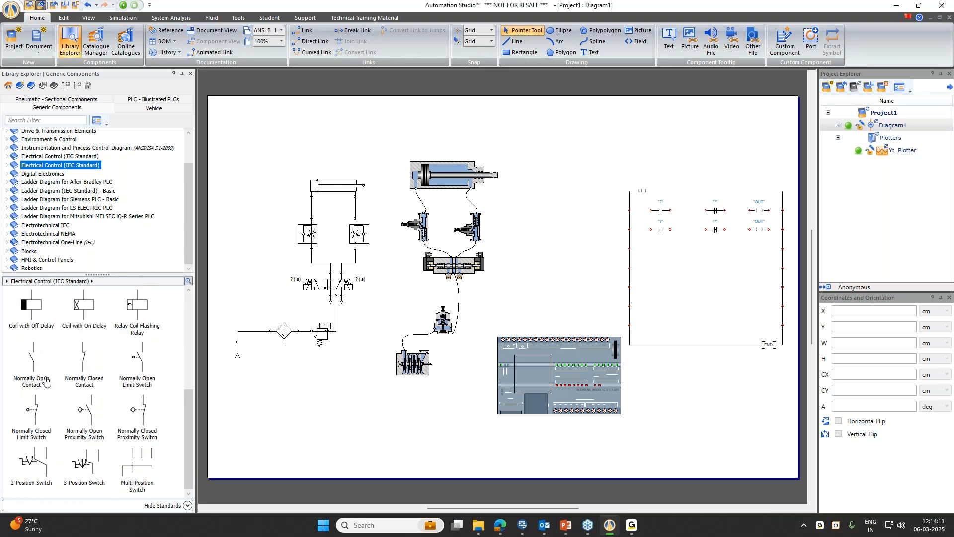
scroll(46, 380, "up", 4)
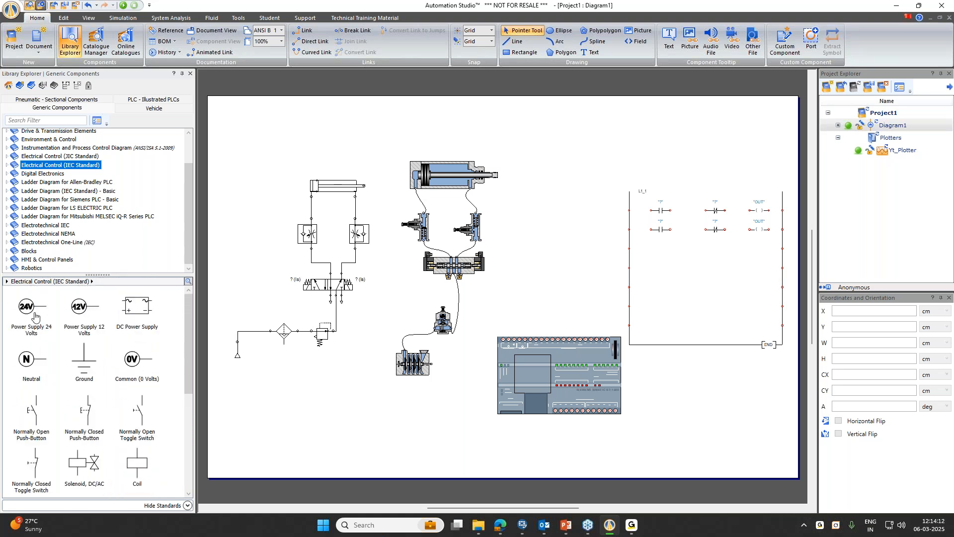
double_click(36, 166)
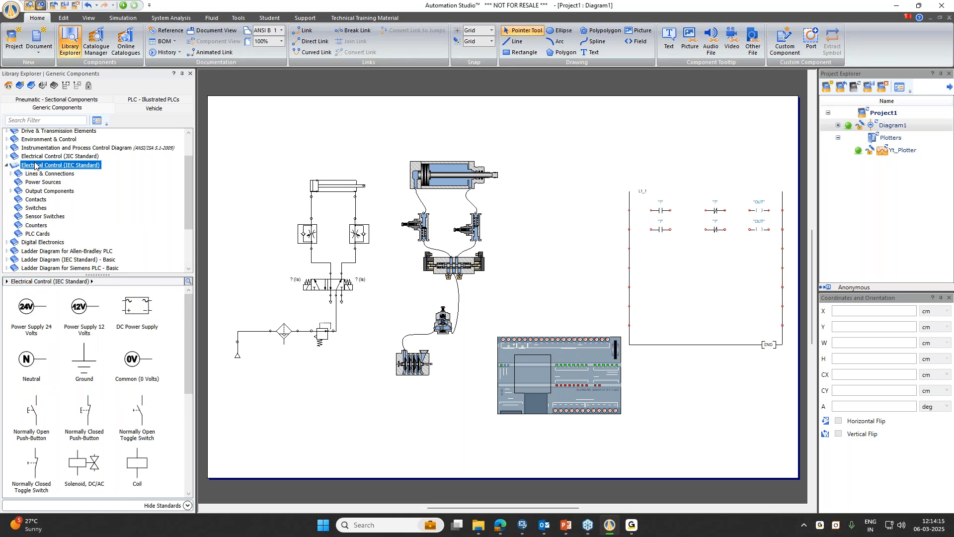
left_click(49, 173)
left_click(40, 182)
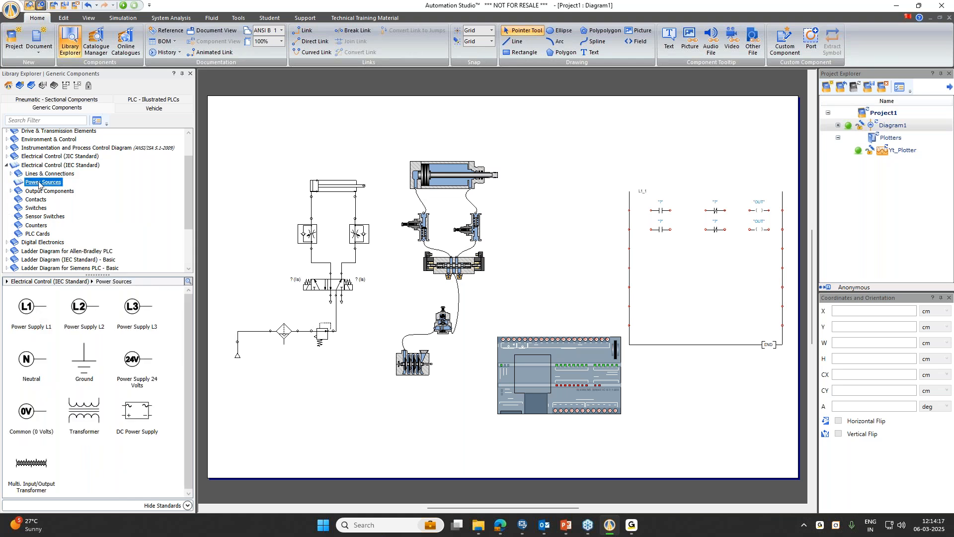
left_click_drag(28, 307, 492, 264)
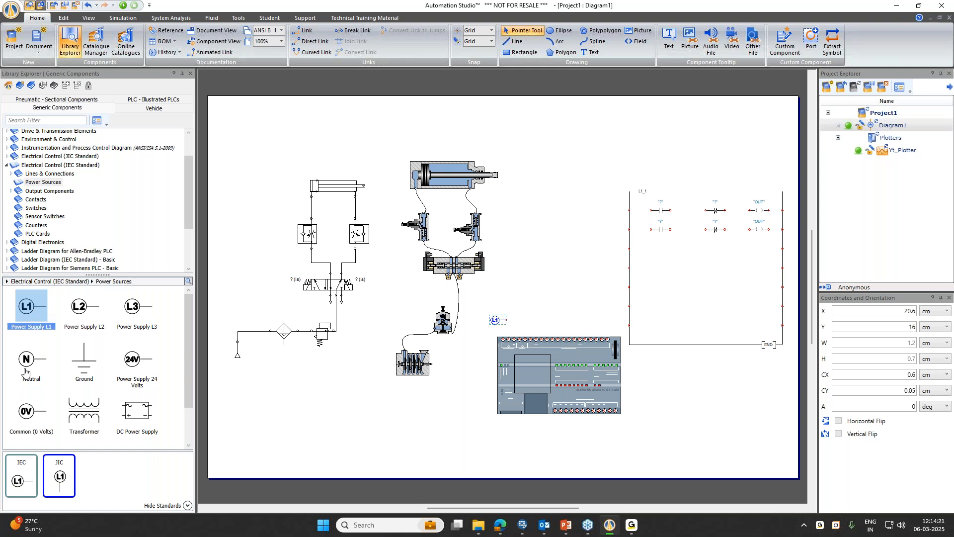
left_click_drag(26, 370, 512, 306)
left_click_drag(75, 373, 528, 287)
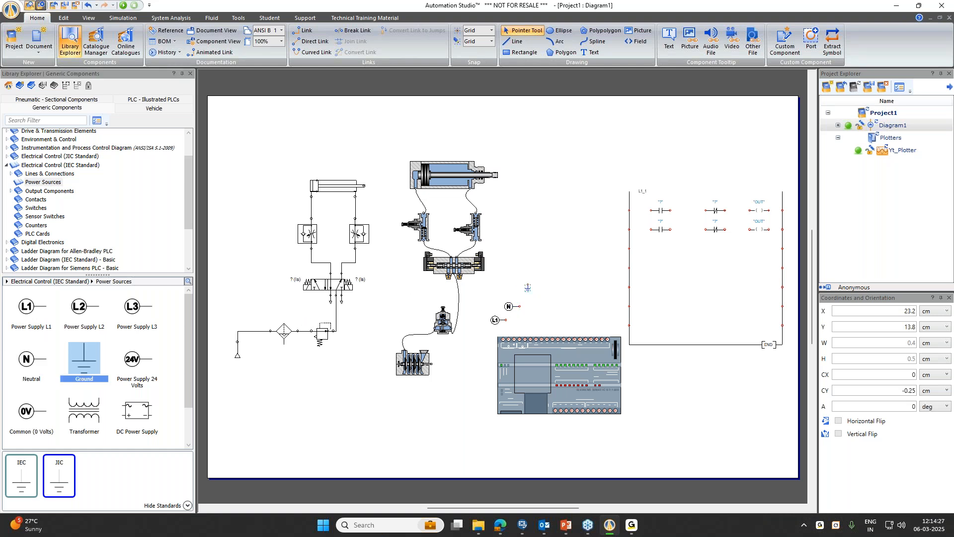
Place two IEC normally open push-buttons above the PLC and name them A and B
left_click(57, 166)
left_click_drag(53, 419, 547, 318)
type("A")
left_click(741, 213)
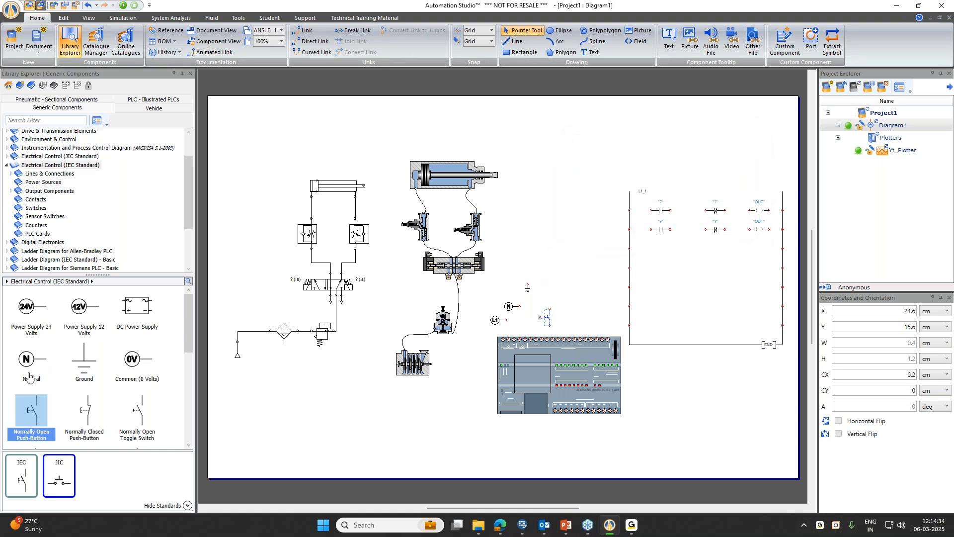
left_click_drag(25, 410, 572, 312)
type("B")
left_click(740, 215)
left_click(582, 201)
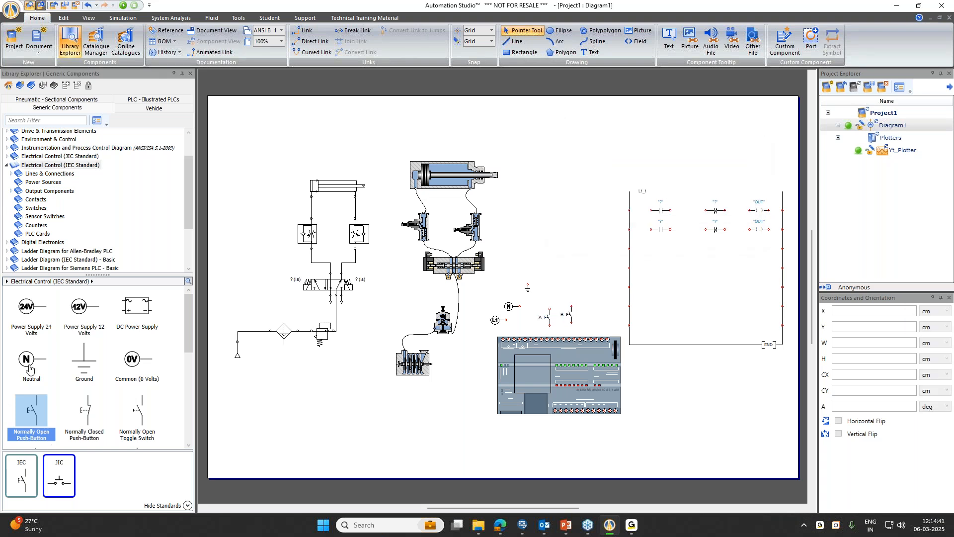
Place a 24-volt power supply below the PLC
mouse_move(42, 371)
left_click(28, 321)
left_click(509, 440)
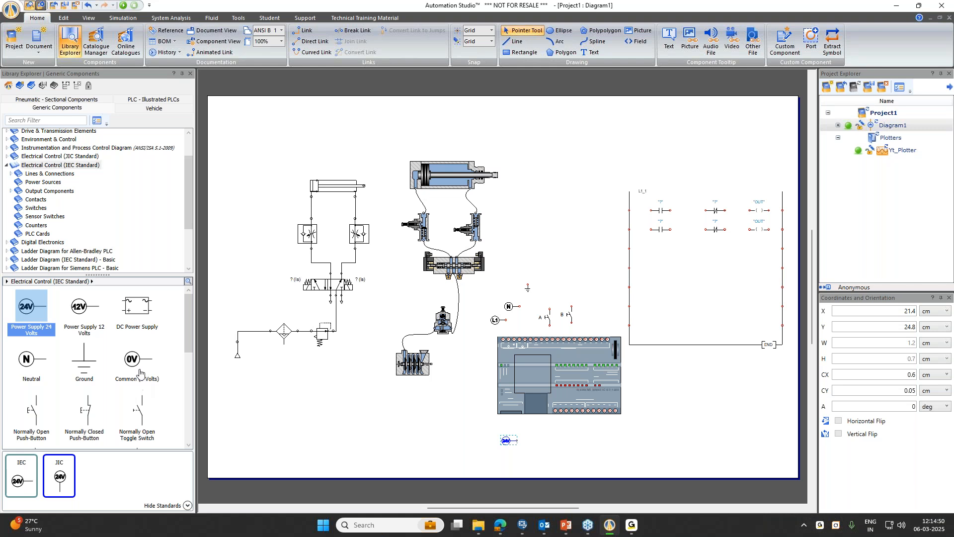
Place a 0-volt common and a DC/AC solenoid below the PLC, giving the solenoid the alias Ext
left_click(137, 363)
left_click(516, 457)
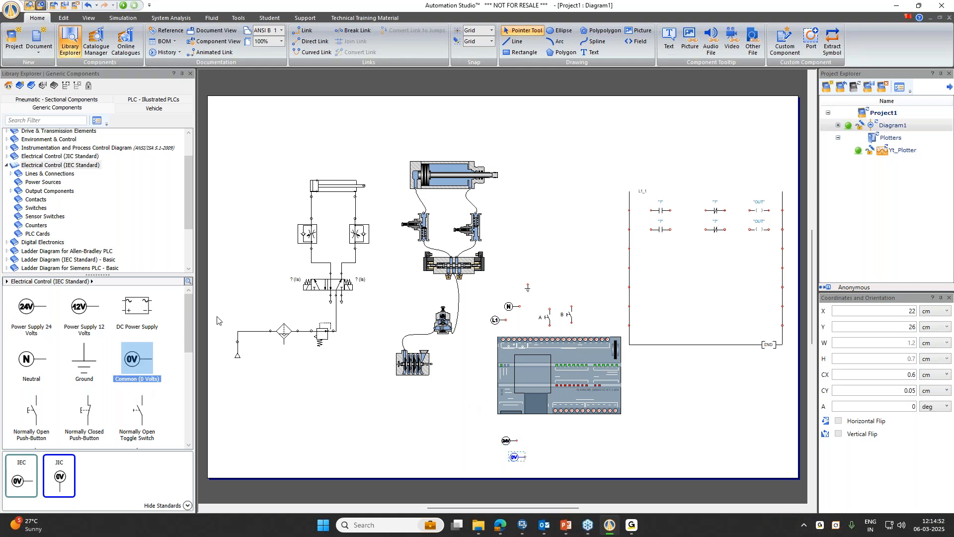
scroll(95, 358, "down", 3)
left_click(84, 393)
left_click(536, 436)
left_click(562, 437)
type("Ext")
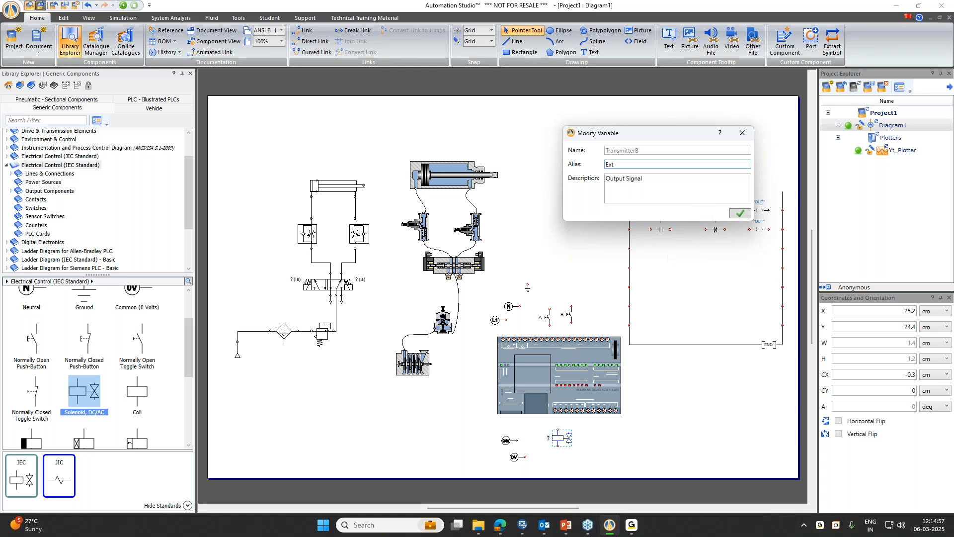
key("Return")
Place a second DC/AC solenoid beside the Ext solenoid and give it the alias Ret
left_click_drag(85, 394, 602, 437)
type("Ret")
key("Return")
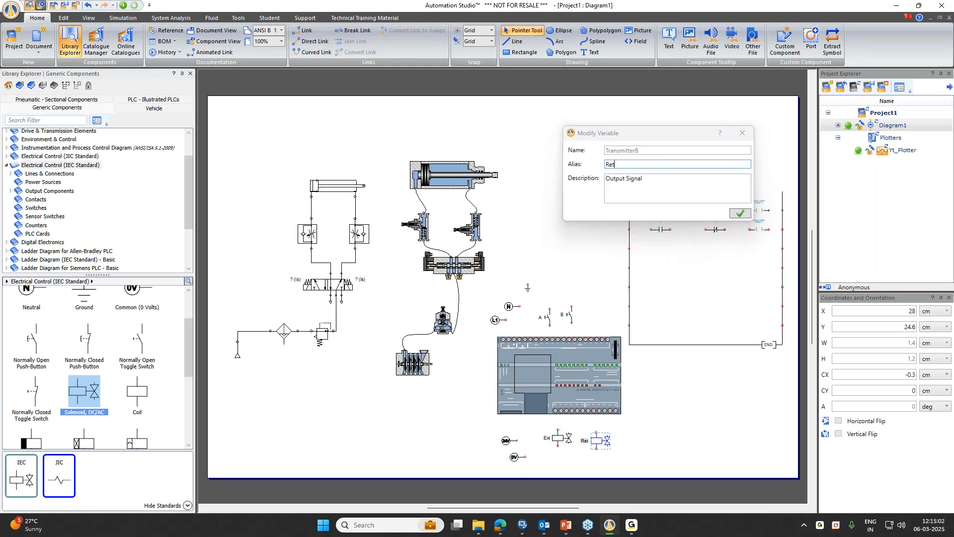
left_click(652, 423)
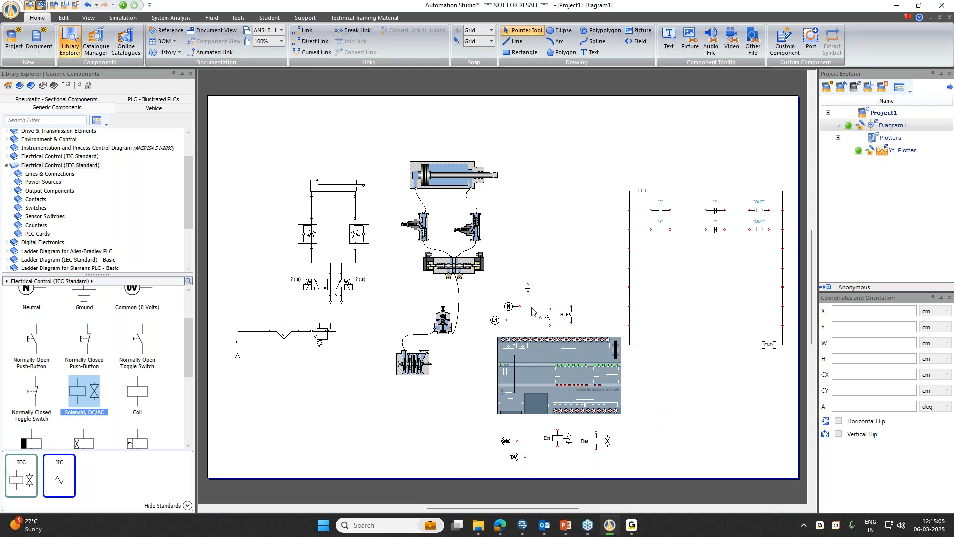
Rotate the L1 supply and the neutral so their connectors point down, and align each above its matching PLC terminal
scroll(532, 312, "up", 3)
left_click(455, 342)
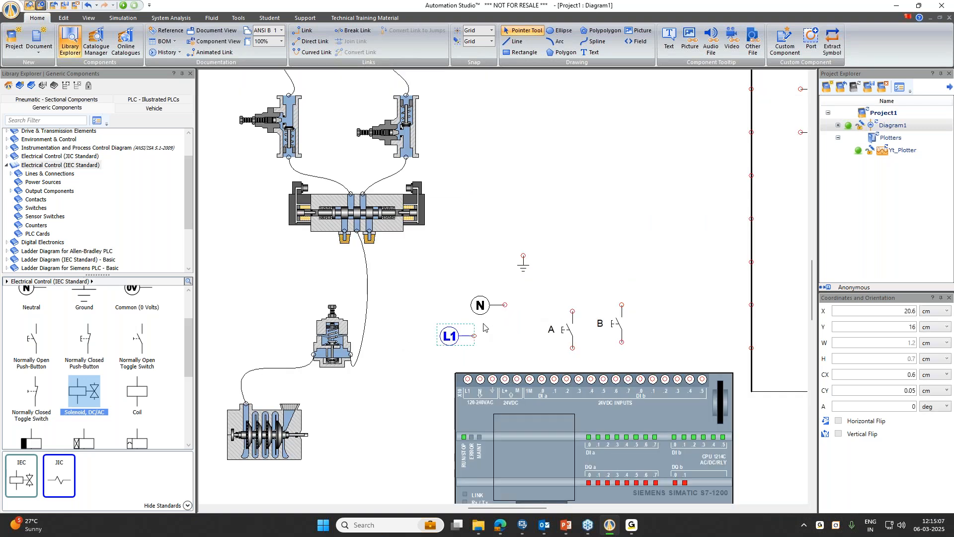
key("ctrl+r")
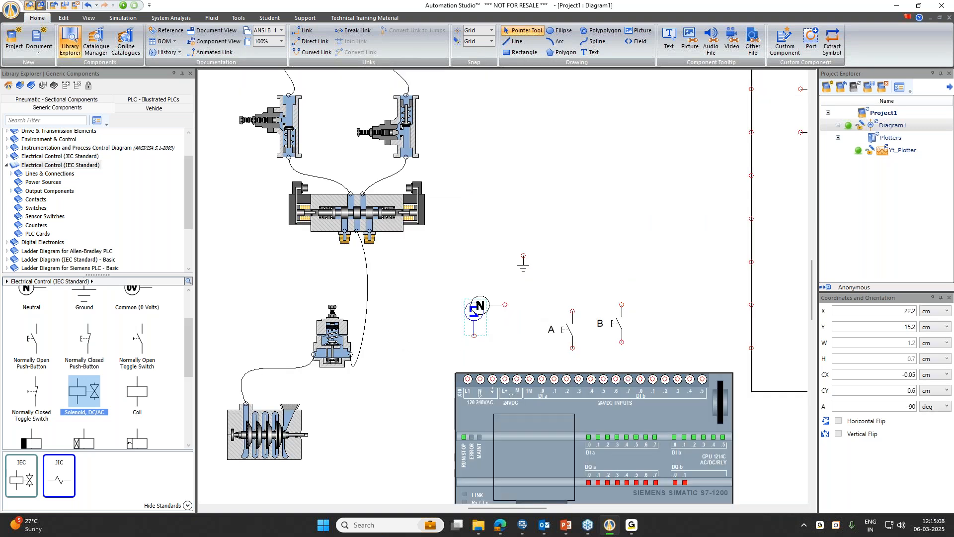
left_click_drag(478, 332, 474, 307)
left_click(494, 305)
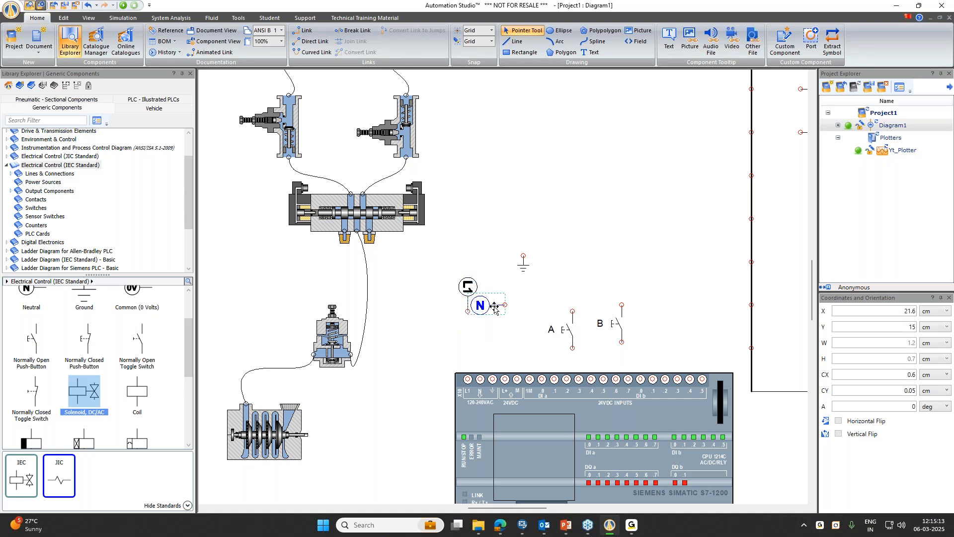
key("ctrl+r")
left_click_drag(509, 288, 484, 332)
left_click(519, 329)
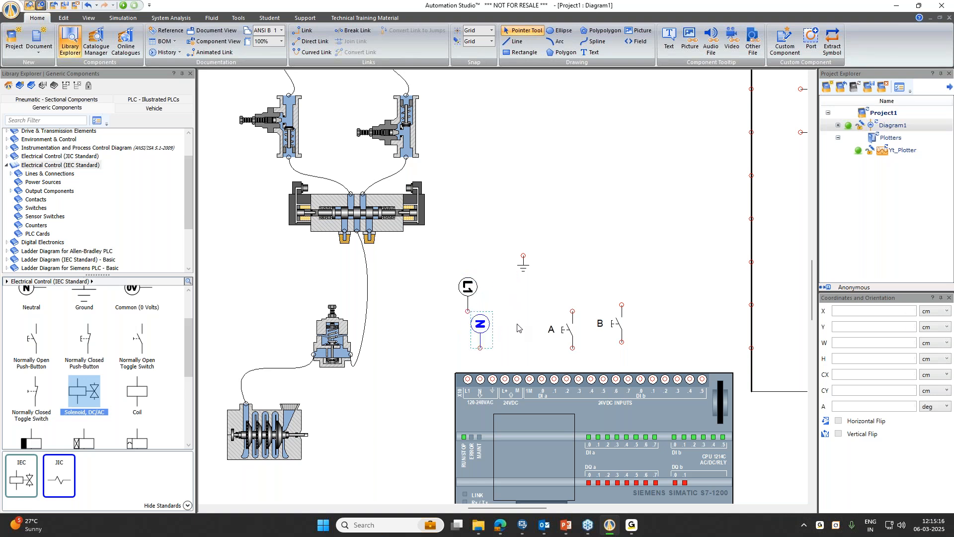
Move the ground above its PLC terminal and align push-buttons A and B above digital inputs .0 and .3
left_click_drag(522, 274, 504, 322)
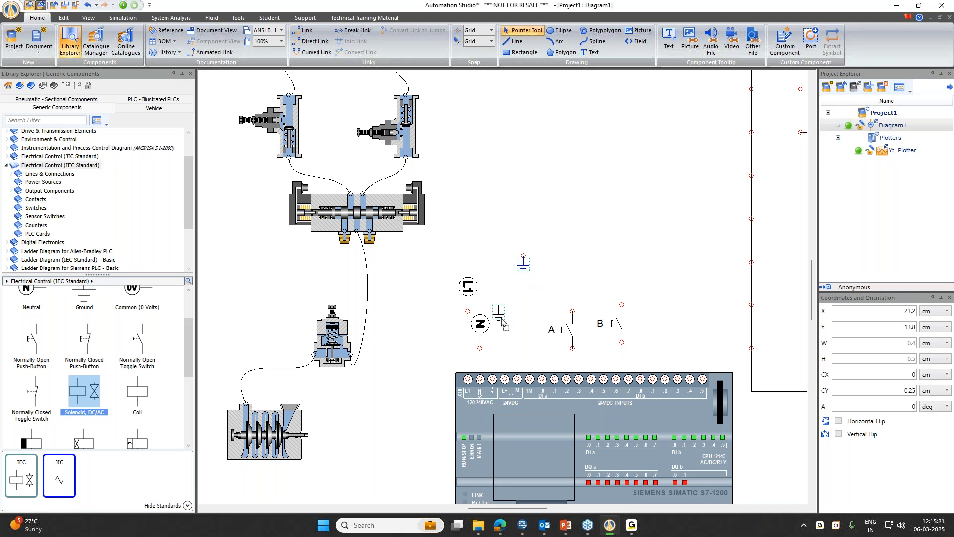
left_click_drag(503, 322, 499, 322)
left_click_drag(568, 330, 519, 343)
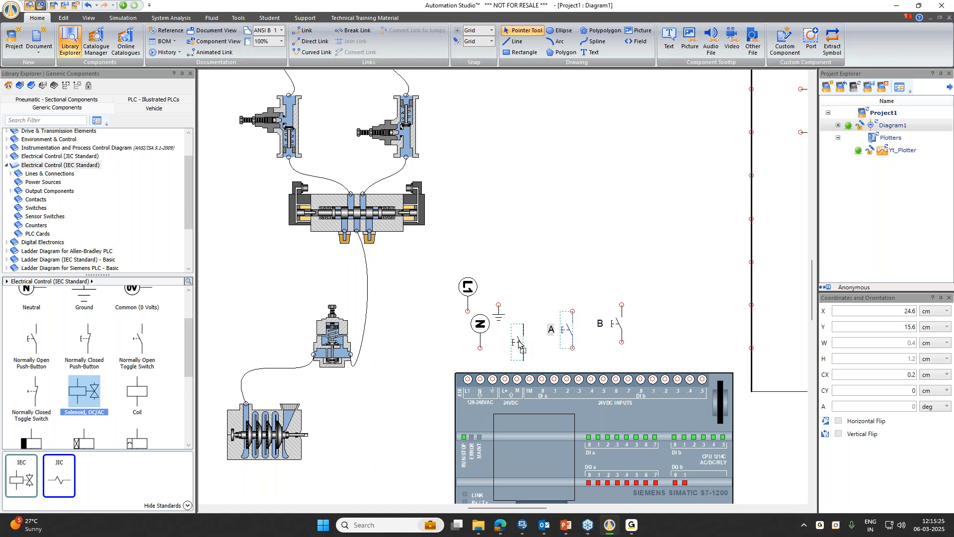
left_click_drag(518, 343, 524, 337)
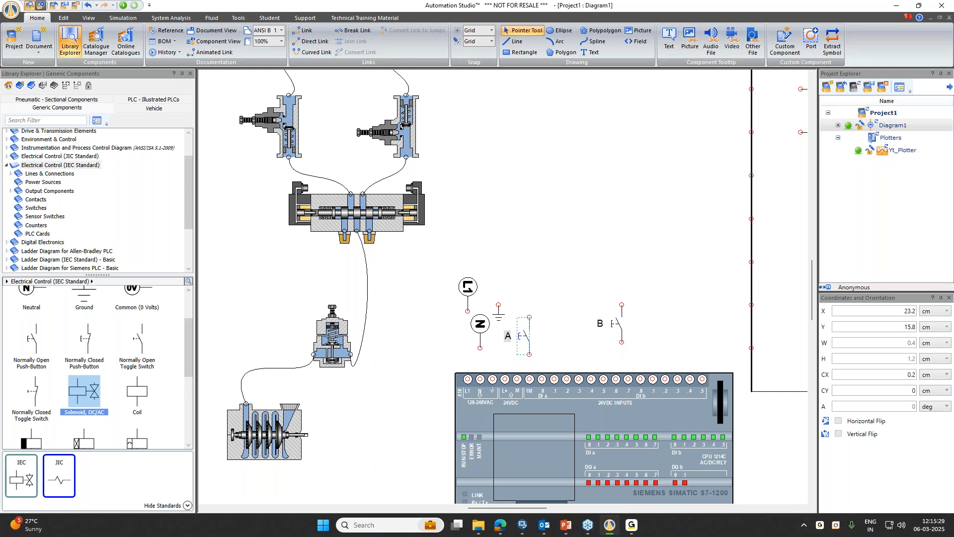
mouse_move(529, 337)
left_mouse_down()
mouse_move(540, 343)
mouse_move(536, 361)
mouse_move(537, 338)
mouse_move(547, 336)
left_mouse_up()
left_click_drag(620, 325, 579, 328)
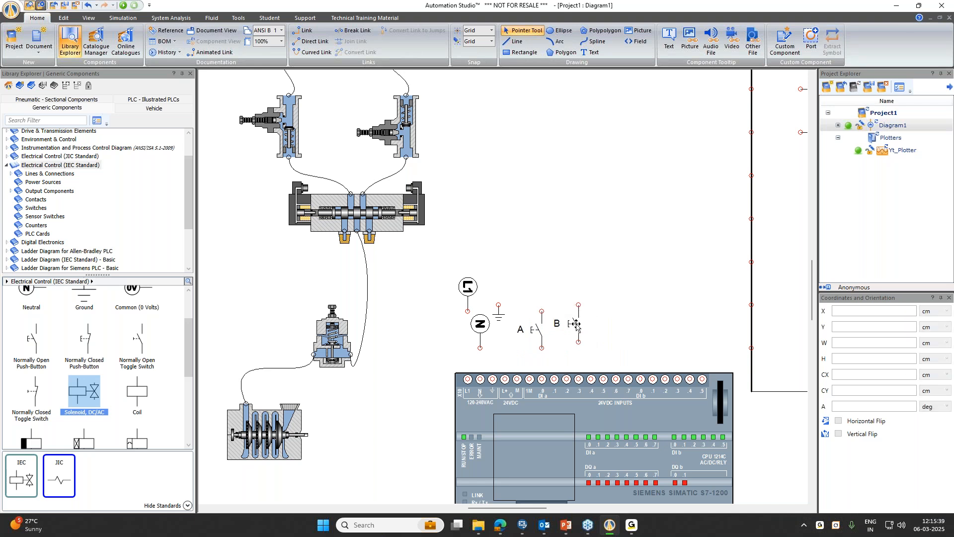
Arrange the 24-volt supply, the 0-volt common and the Ext and Ret solenoids beneath the PLC's relay outputs
scroll(610, 345, "down", 3)
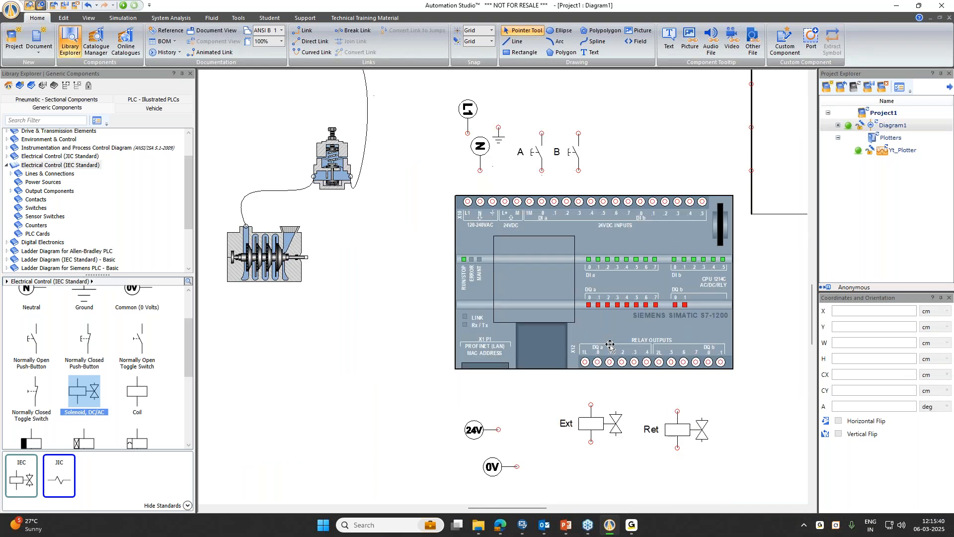
scroll(610, 345, "down", 1)
left_click_drag(473, 401, 554, 372)
left_click_drag(597, 395, 640, 370)
left_click_drag(495, 440, 567, 450)
left_click_drag(628, 374, 599, 378)
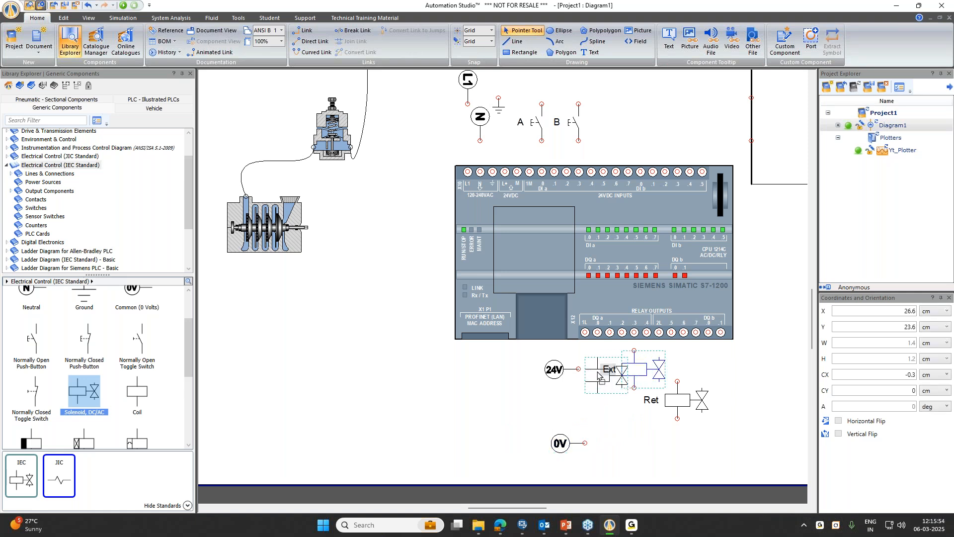
left_click_drag(599, 378, 600, 380)
left_click(681, 408)
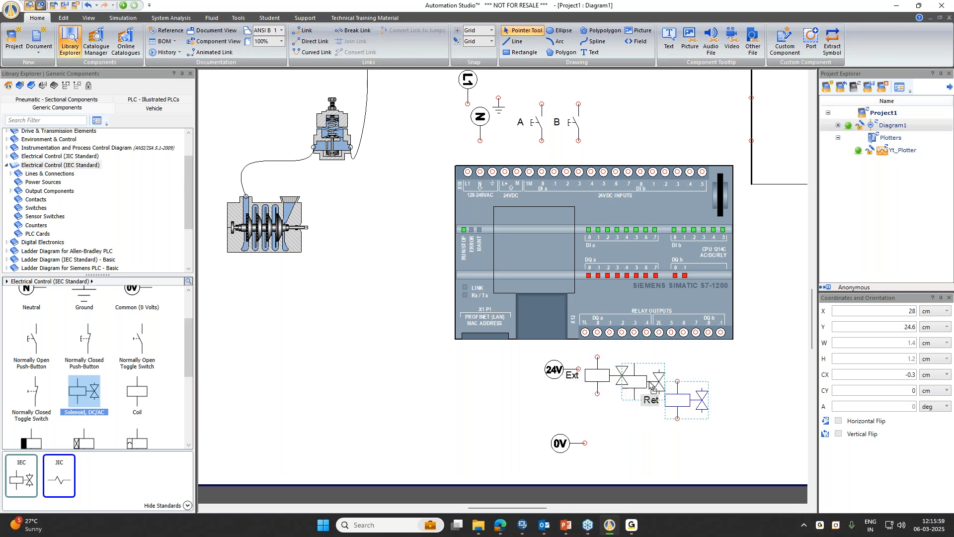
left_click_drag(681, 408, 645, 410)
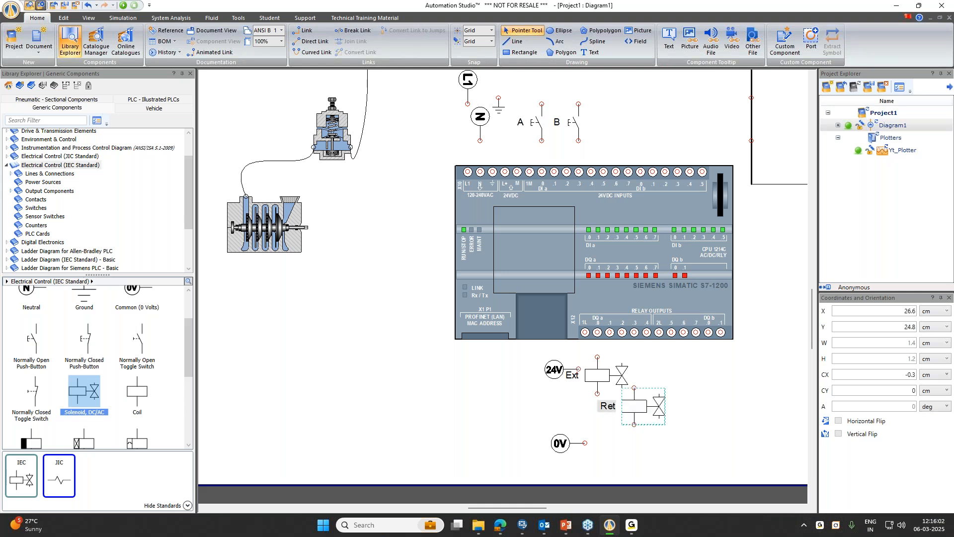
left_click(708, 372)
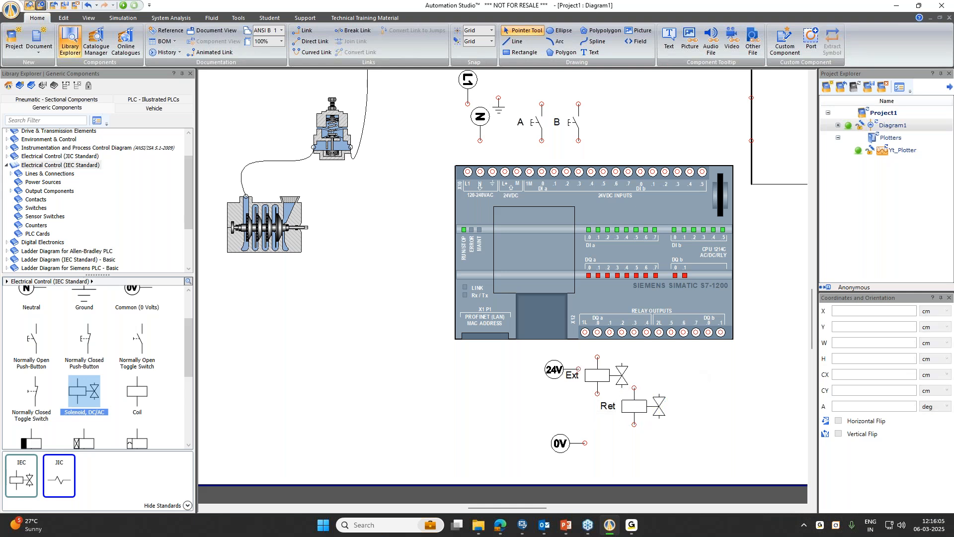
Link the L1 supply, the neutral and the ground to the PLC's L1, N and ground terminals
left_click_drag(468, 122, 470, 104)
left_click(468, 171)
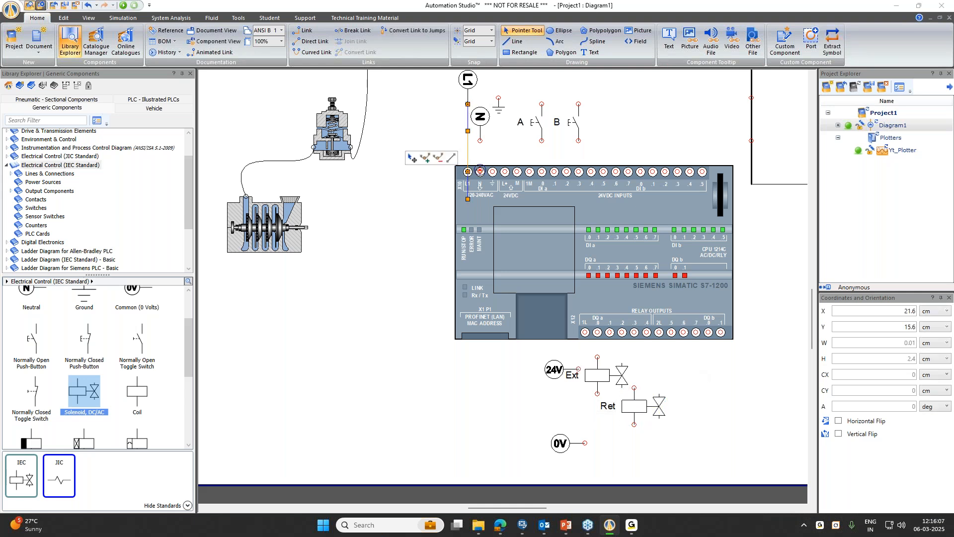
right_click(481, 146)
left_click(507, 136)
left_click(468, 141)
key("Delete")
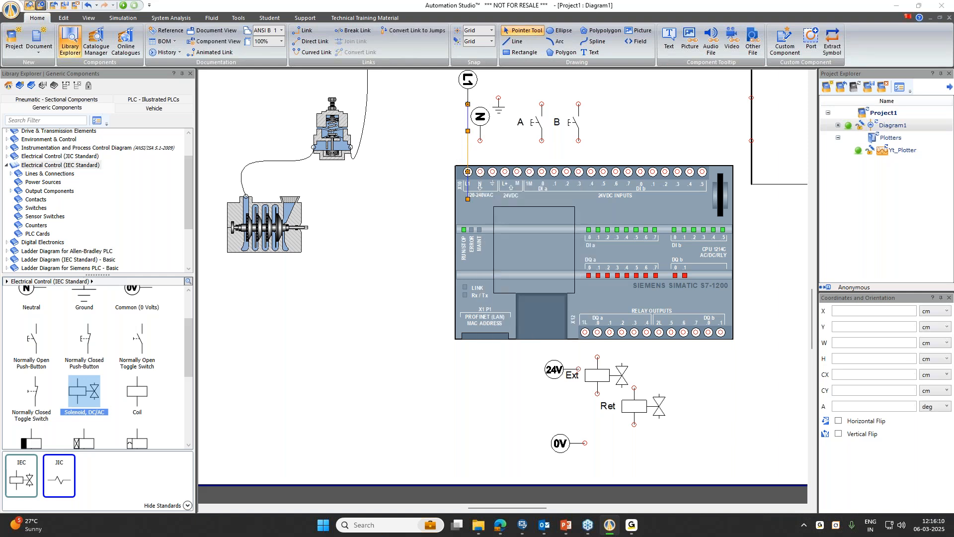
left_click(304, 30)
left_click(468, 171)
left_click(469, 105)
left_click(480, 172)
left_click(493, 172)
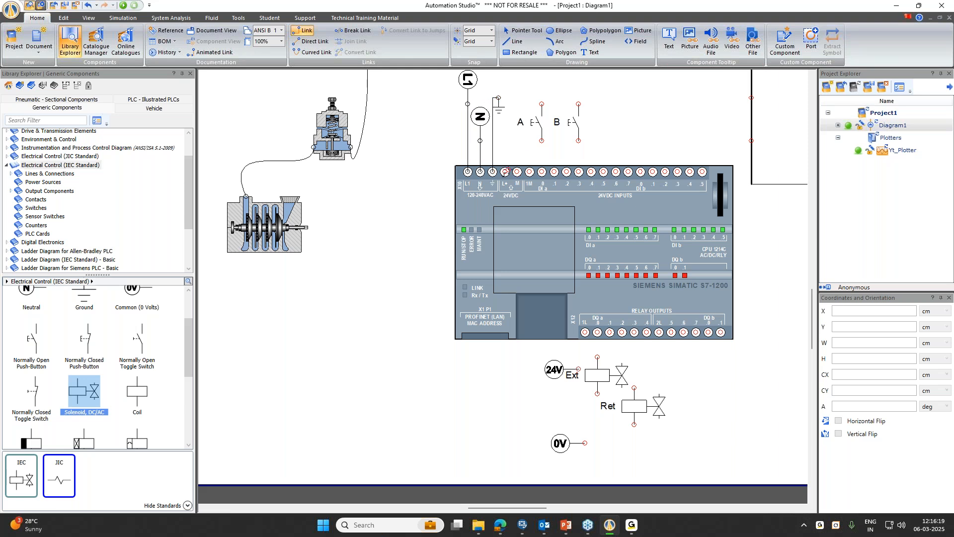
Link L+ through push-buttons A and B to digital inputs .0 and .3, and bridge the M and 1M terminals
left_click(505, 172)
left_click(542, 103)
left_click(579, 142)
left_click(543, 160)
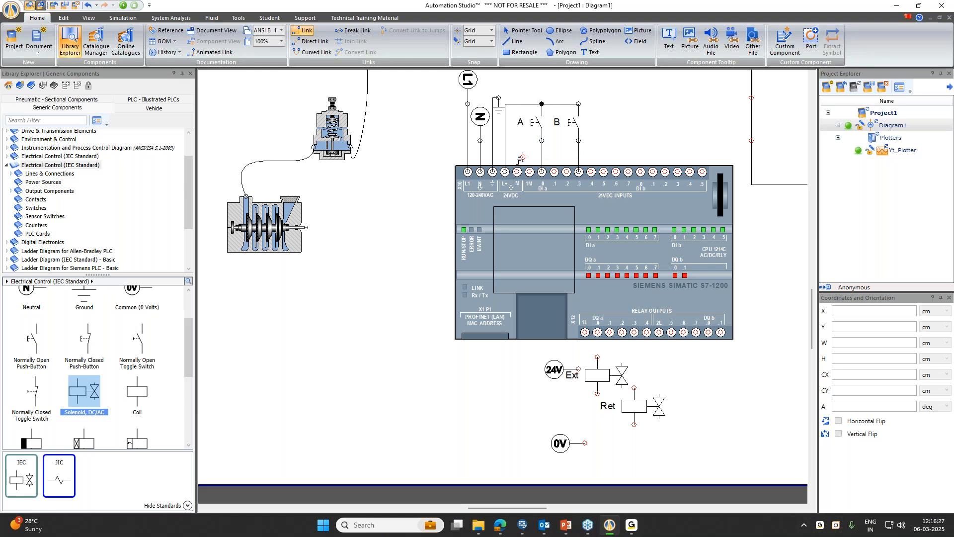
left_click(530, 171)
Link the Ext solenoid to relay output .0 and the 24-volt supply to terminal 1L
left_click(597, 357)
left_click(597, 332)
left_click(585, 332)
Shift the Ext solenoid slightly down to clear the 24-volt supply's link to terminal 1L
left_click(601, 385)
key("Escape")
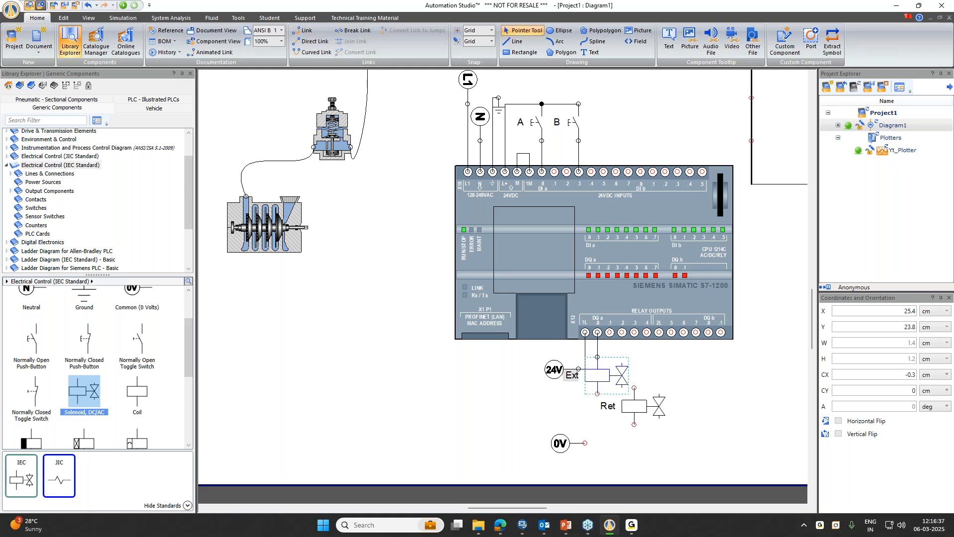
key("ctrl+z")
right_click(571, 390)
left_click(566, 391)
left_click_drag(600, 384, 600, 389)
left_click(576, 370)
left_click(576, 348)
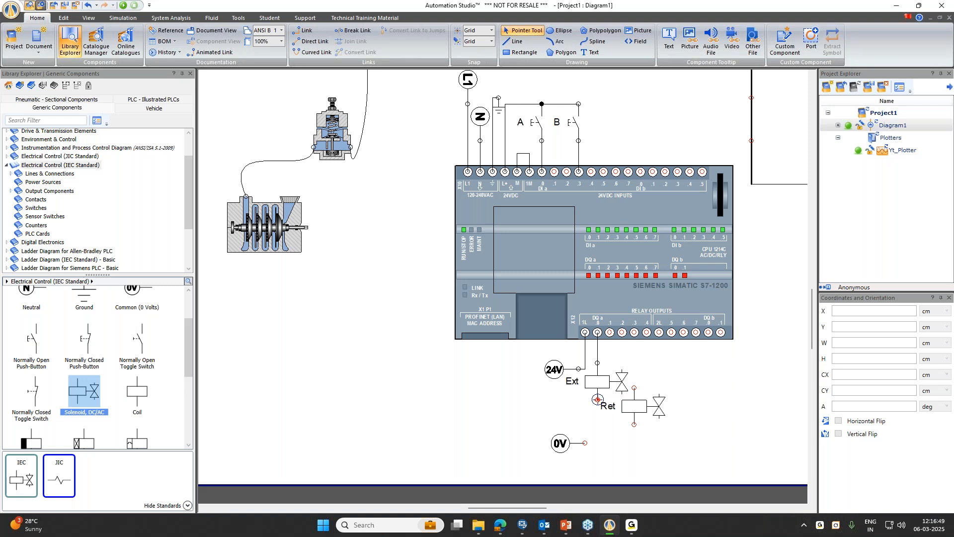
Link the Ret solenoid to relay output .3 and connect both solenoids to the 0-volt common
left_click_drag(585, 442, 634, 424)
left_click_drag(634, 388, 634, 332)
left_click_drag(592, 445, 595, 444)
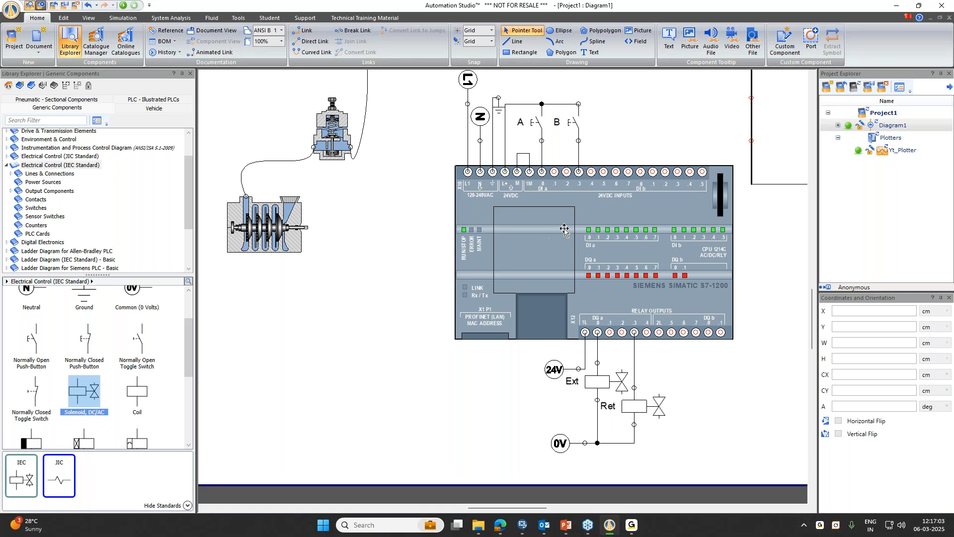
Wire the contacts and coils of the first two ladder lines between the two power rails
left_click_drag(663, 115, 327, 395)
left_click_drag(421, 160, 692, 160)
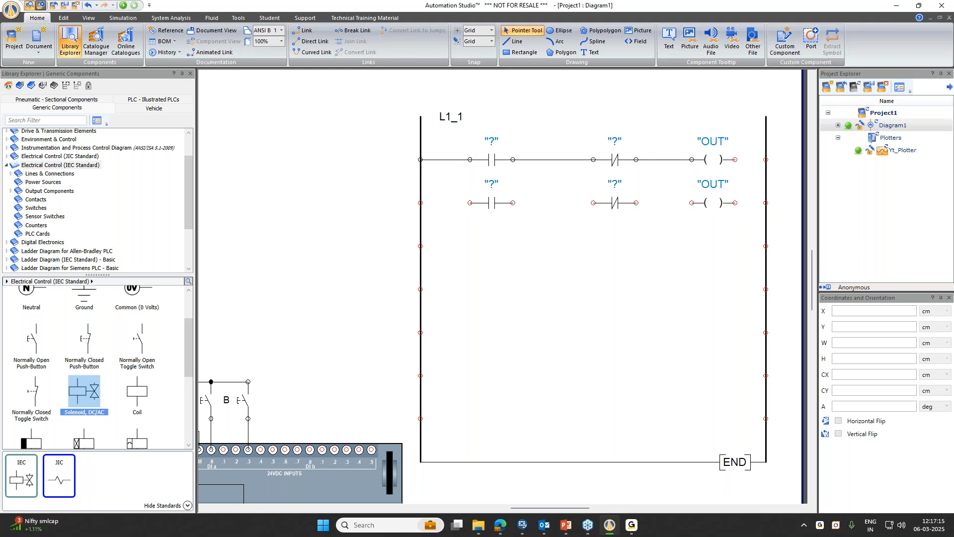
left_click_drag(762, 160, 766, 160)
left_click_drag(420, 203, 760, 205)
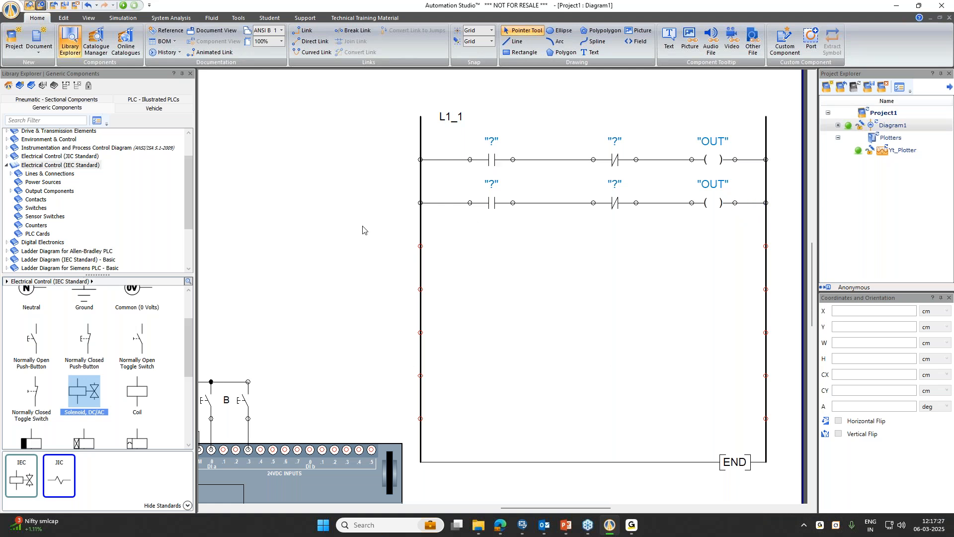
Assign PLC input I0.0 to the normally open contact on the first ladder line
scroll(362, 230, "down", 3)
left_click_drag(366, 200, 413, 152)
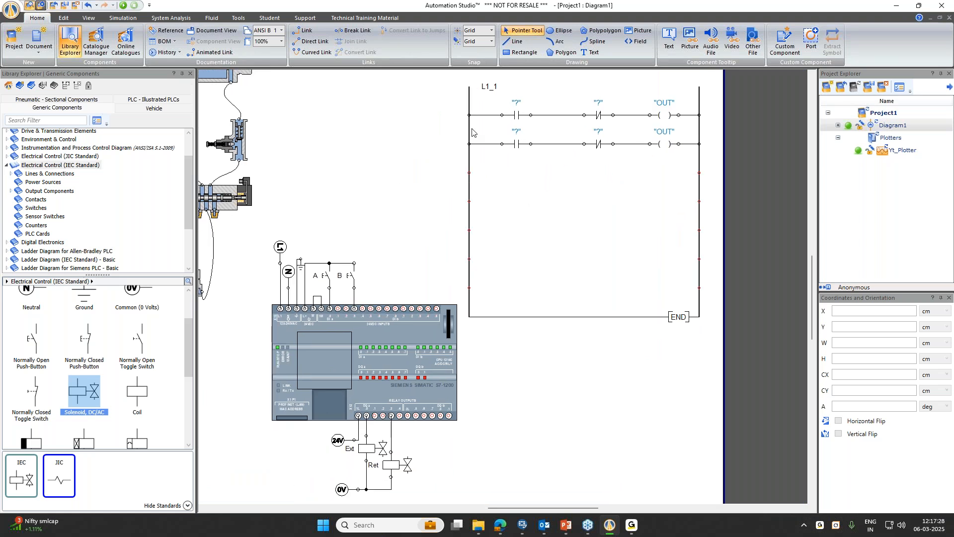
double_click(515, 116)
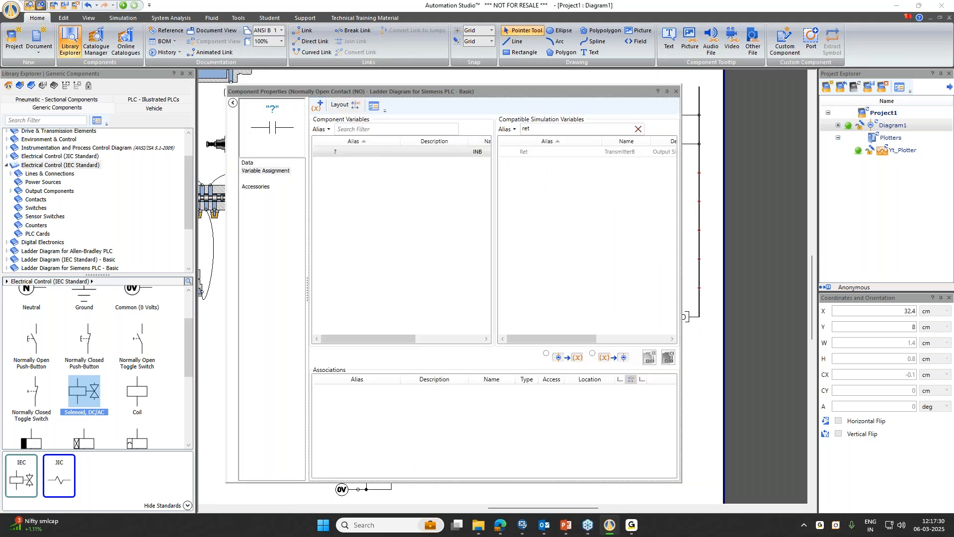
left_click_drag(518, 92, 738, 182)
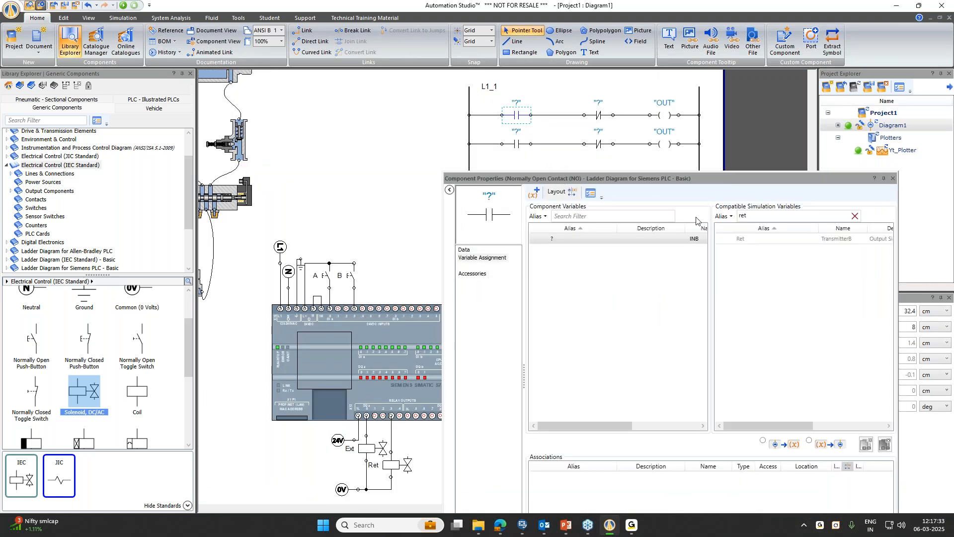
key("BackSpace")
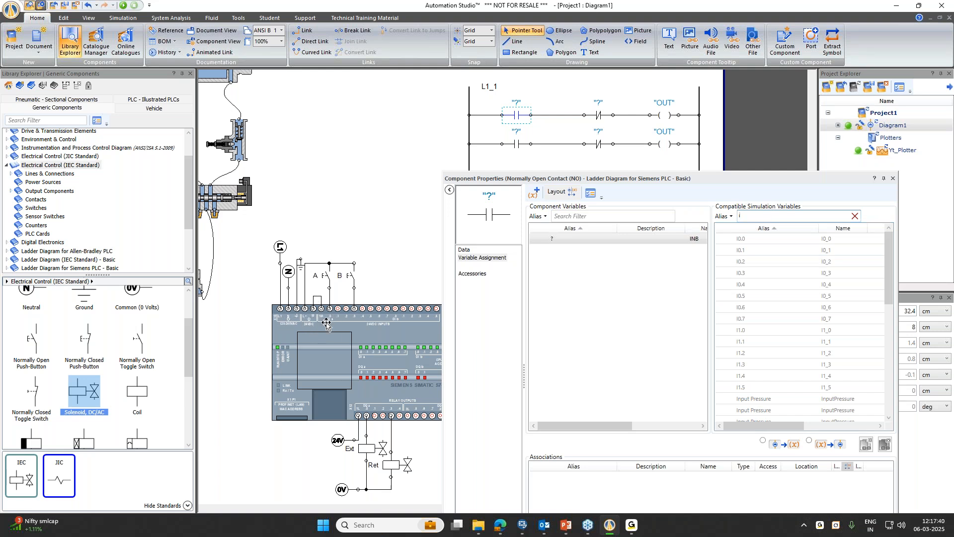
left_click(755, 239)
left_click(866, 444)
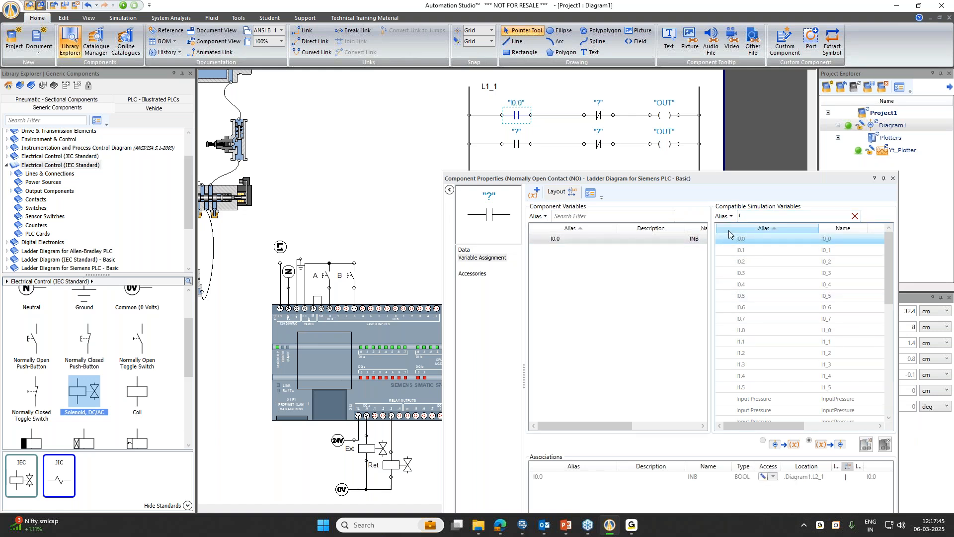
Assign PLC input I0.3 to the normally closed contact on the first ladder line
left_click(598, 115)
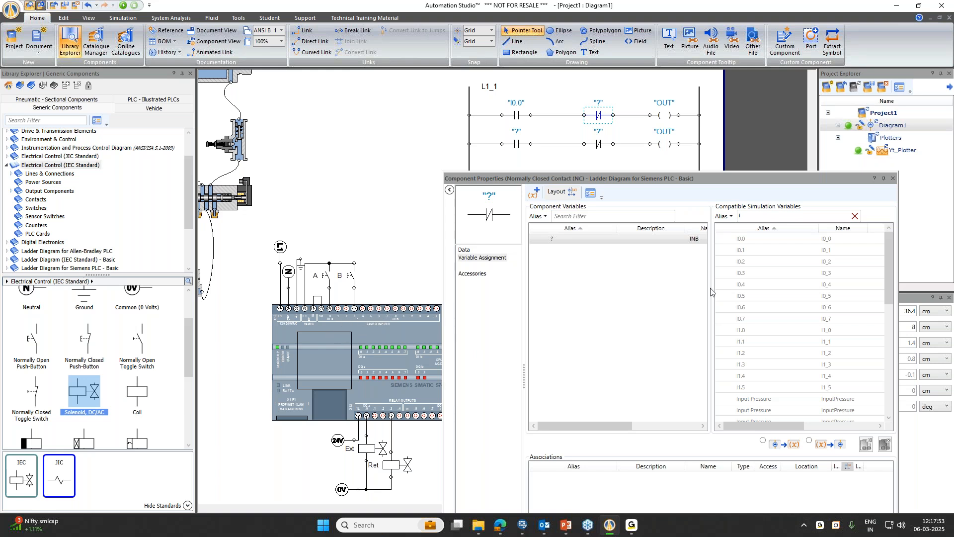
left_click(743, 273)
left_click(865, 444)
Associate the first ladder line's OUT coil with PLC output Q0.0
left_click(667, 119)
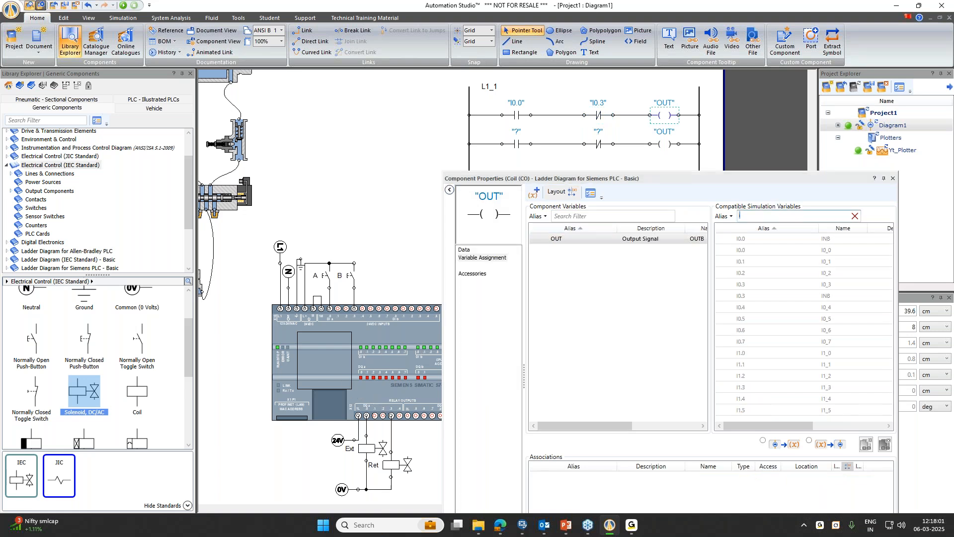
type("q")
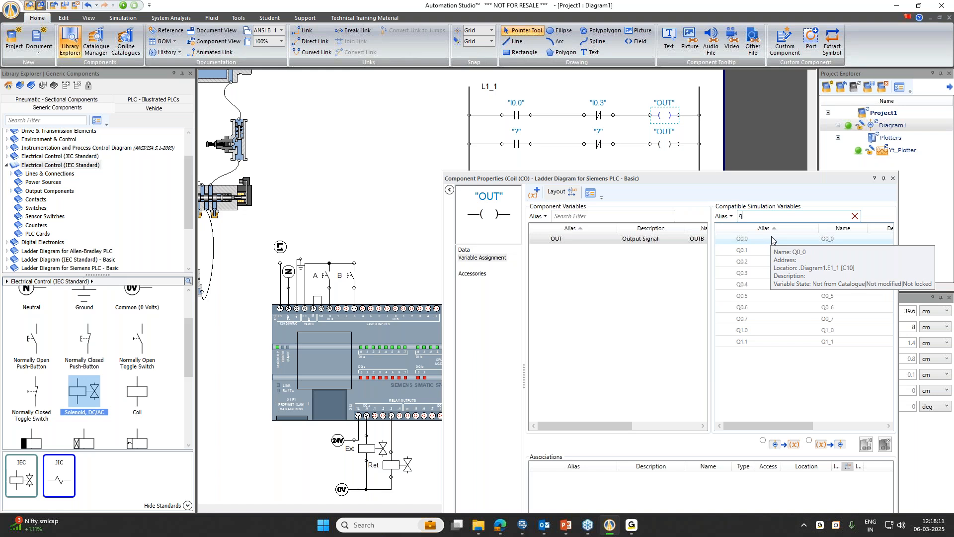
double_click(772, 240)
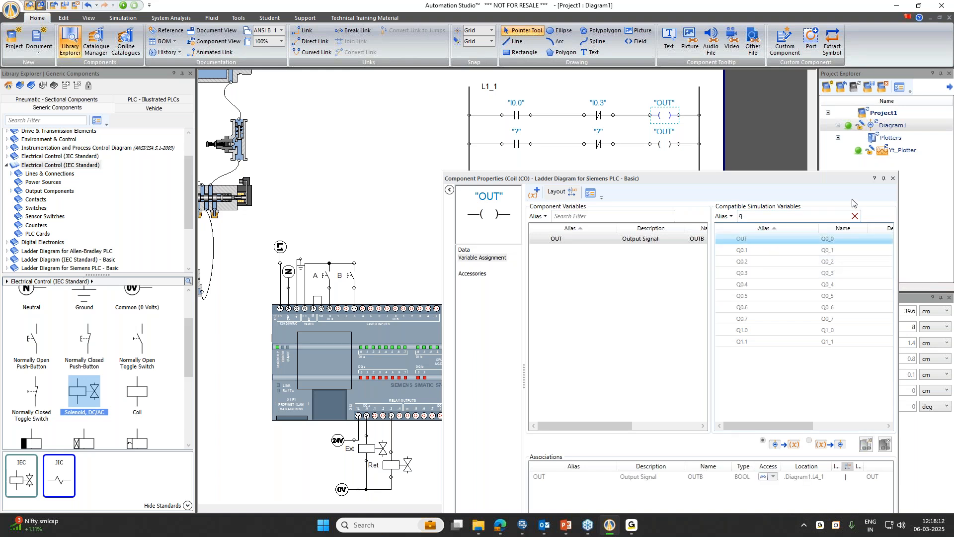
Assign PLC input I0.3 to the second ladder line's normally open contact and I0.0 to its normally closed contact
left_click(517, 144)
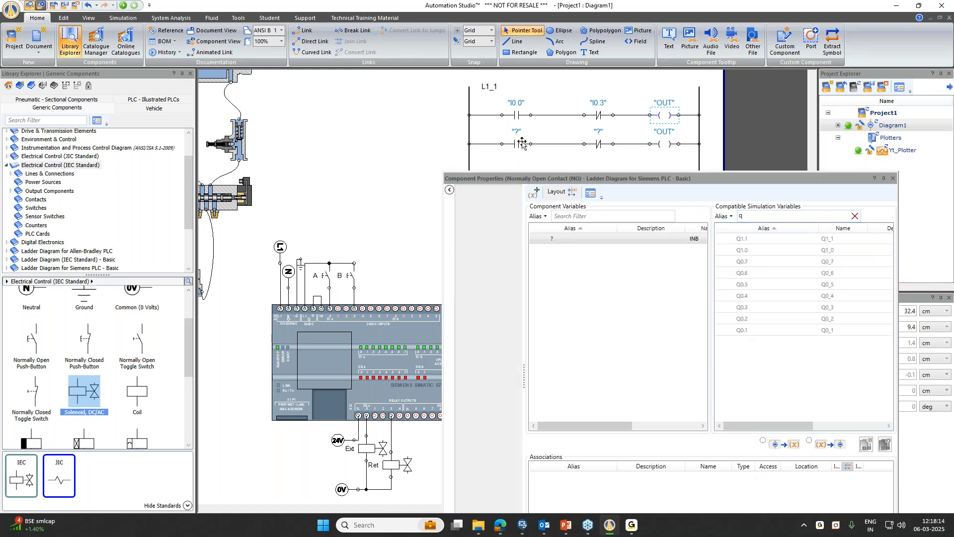
key("BackSpace")
type("i")
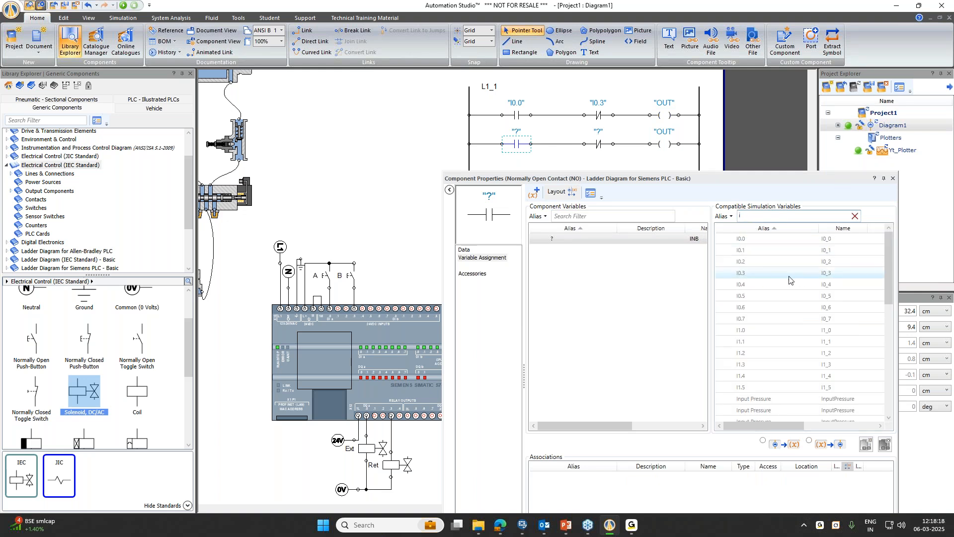
double_click(782, 275)
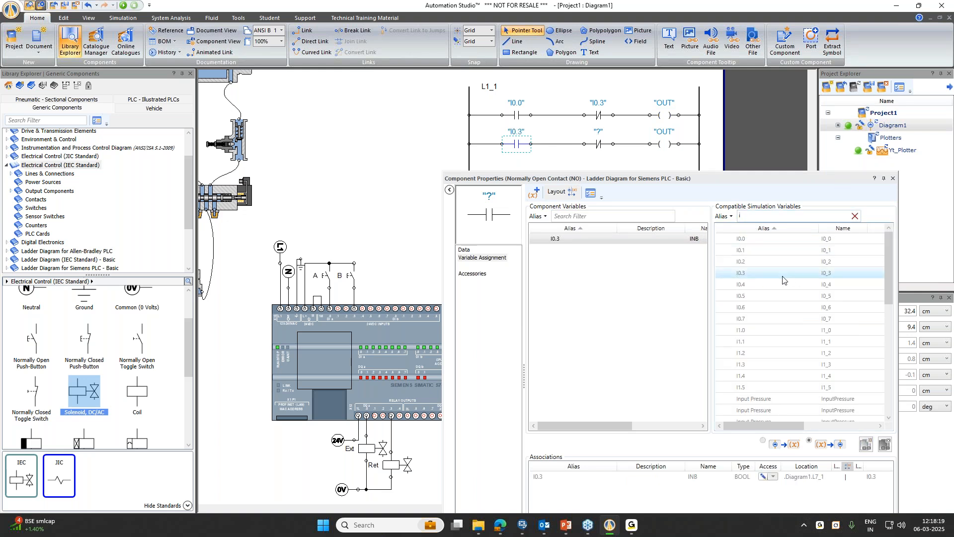
left_click(596, 143)
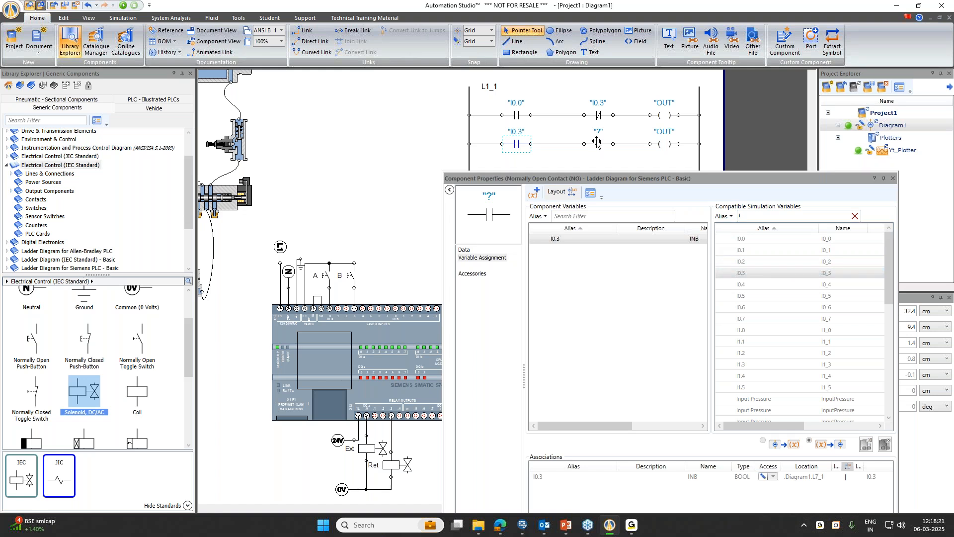
double_click(766, 240)
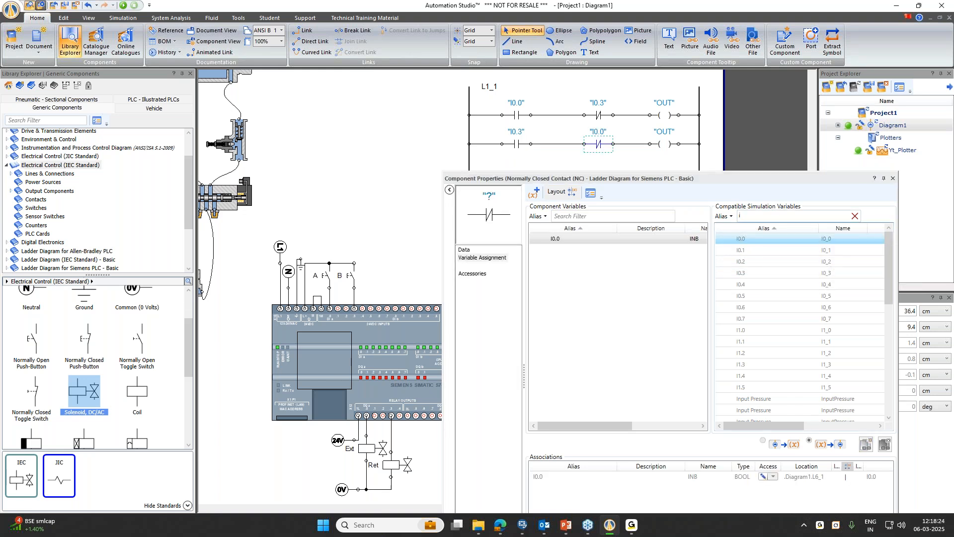
Associate the second ladder line's OUT coil with PLC output Q0.3 and close the component properties
left_click(671, 143)
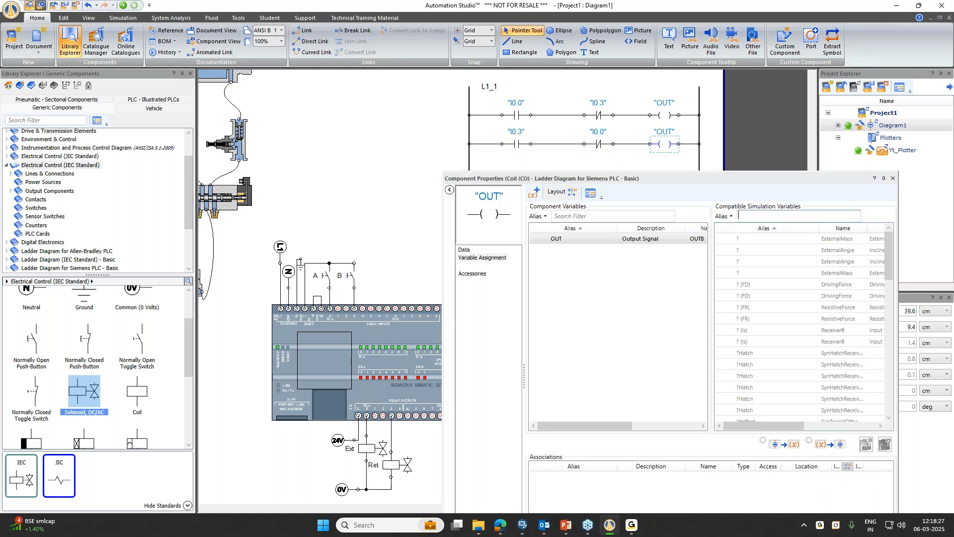
type("q")
left_click(771, 261)
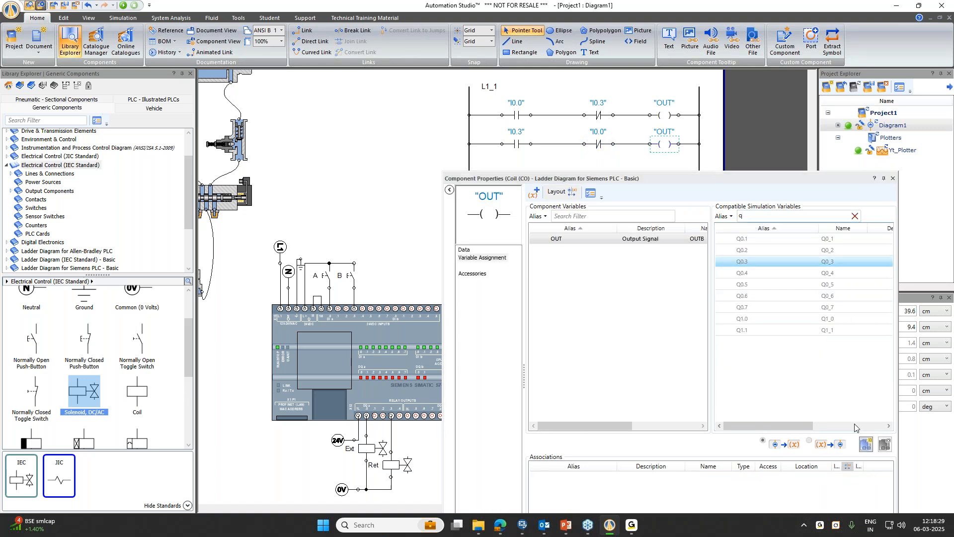
left_click(868, 443)
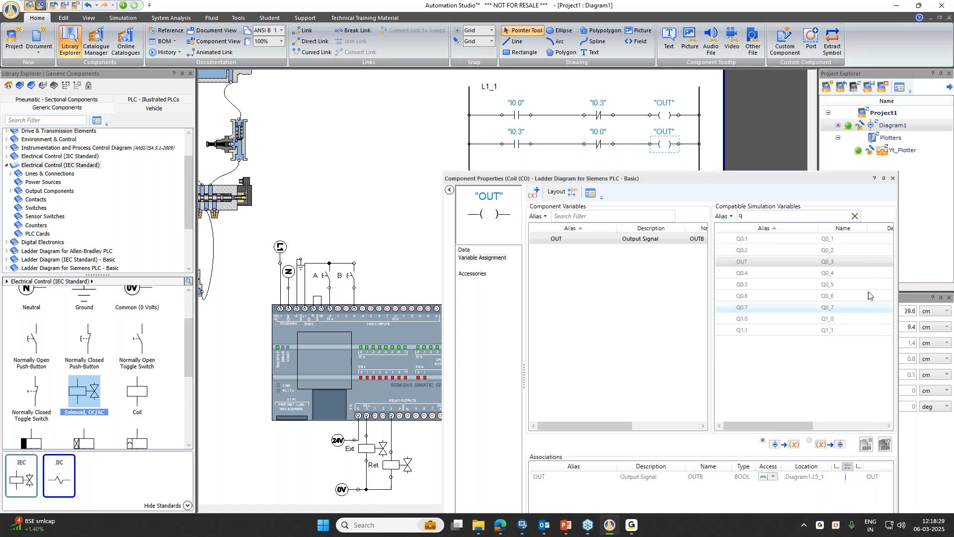
left_click(893, 178)
Link the left solenoid of the schematic directional valve to the Ext solenoid's output signal
left_click(330, 174)
right_click(364, 157)
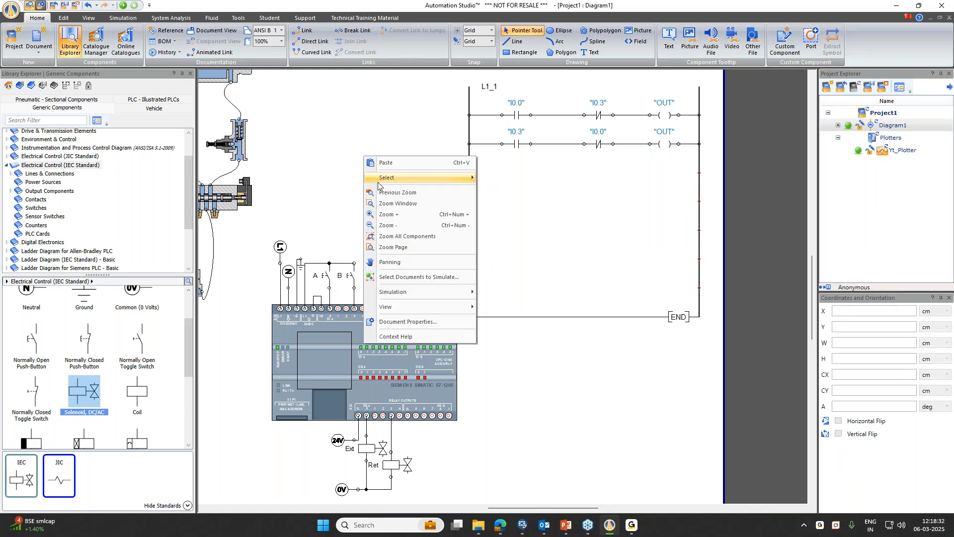
left_click(397, 237)
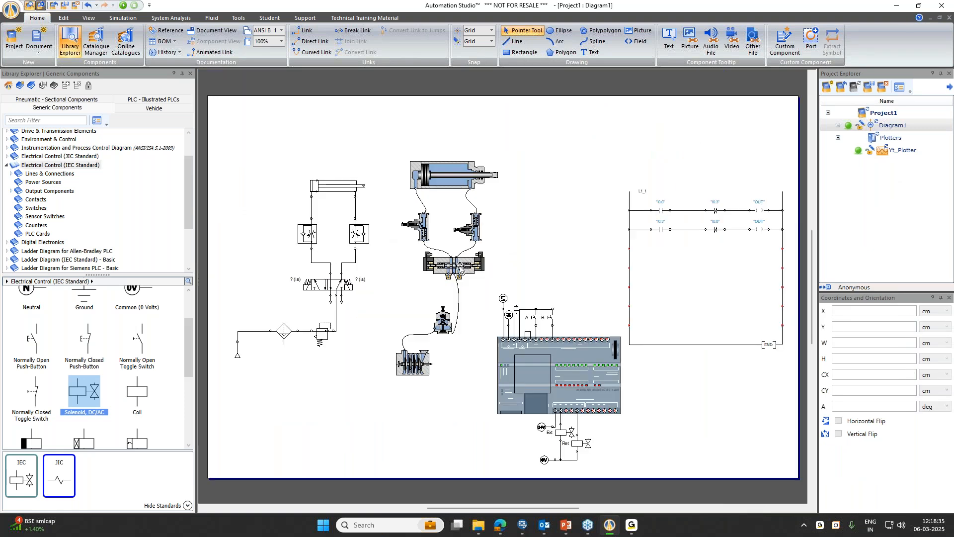
left_click(343, 280)
double_click(343, 279)
left_click_drag(584, 179, 353, 120)
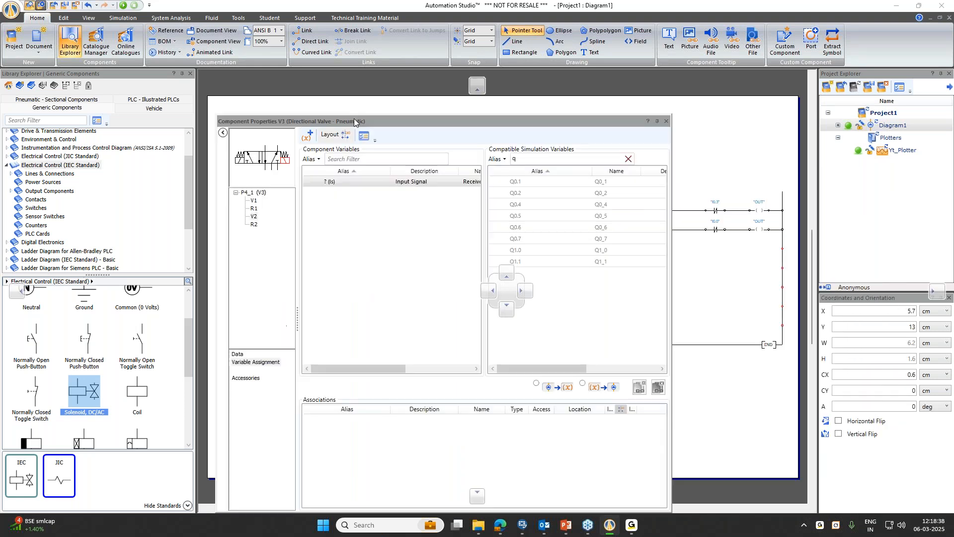
left_click(528, 159)
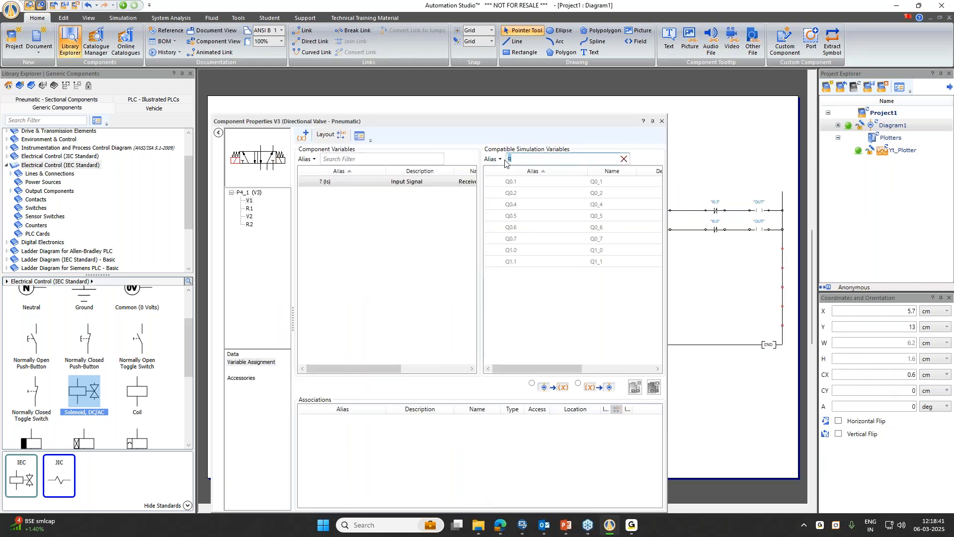
type("e")
left_click(509, 182)
left_click(635, 387)
Link the right solenoid of the schematic directional valve to the Ret output signal and close its properties
left_click(285, 163)
left_click(538, 160)
type("ret")
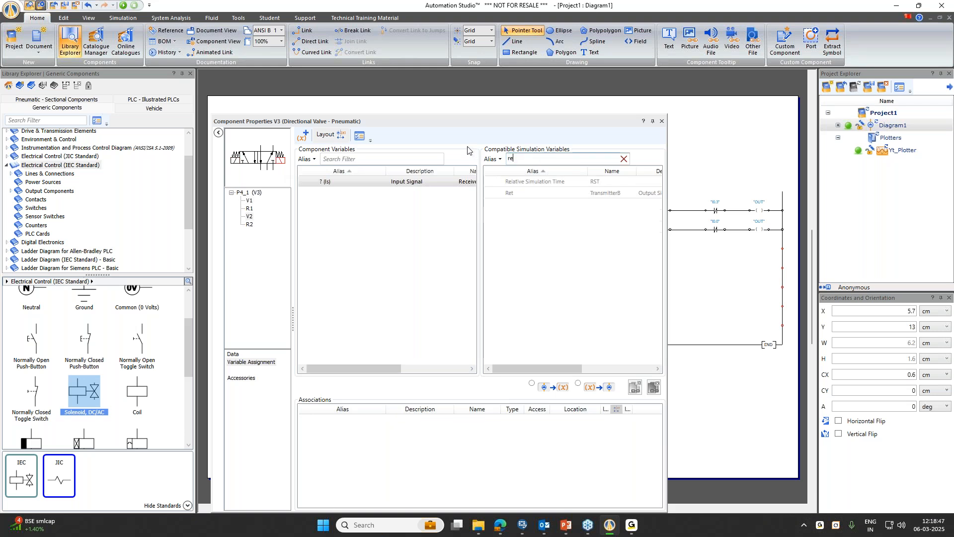
left_click(633, 383)
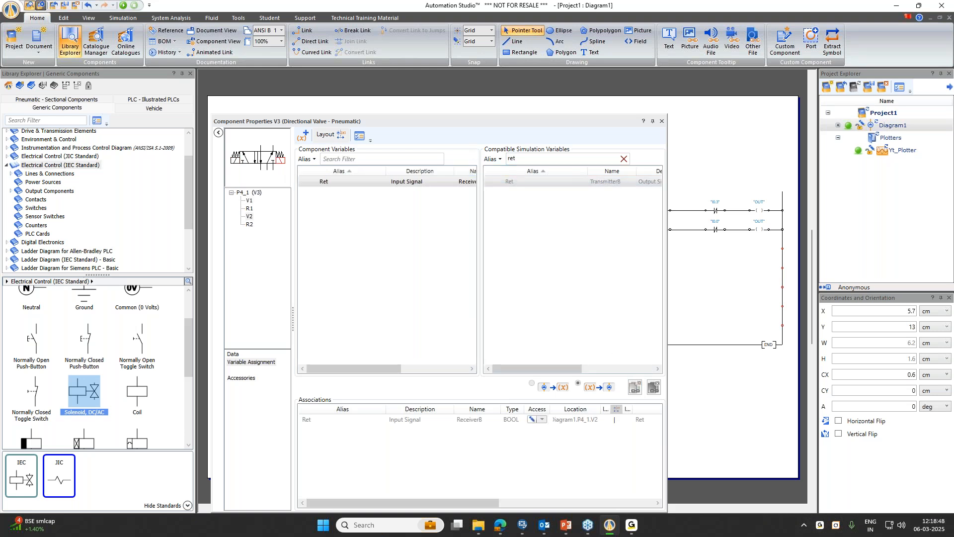
left_click_drag(517, 120, 415, 146)
left_click(559, 147)
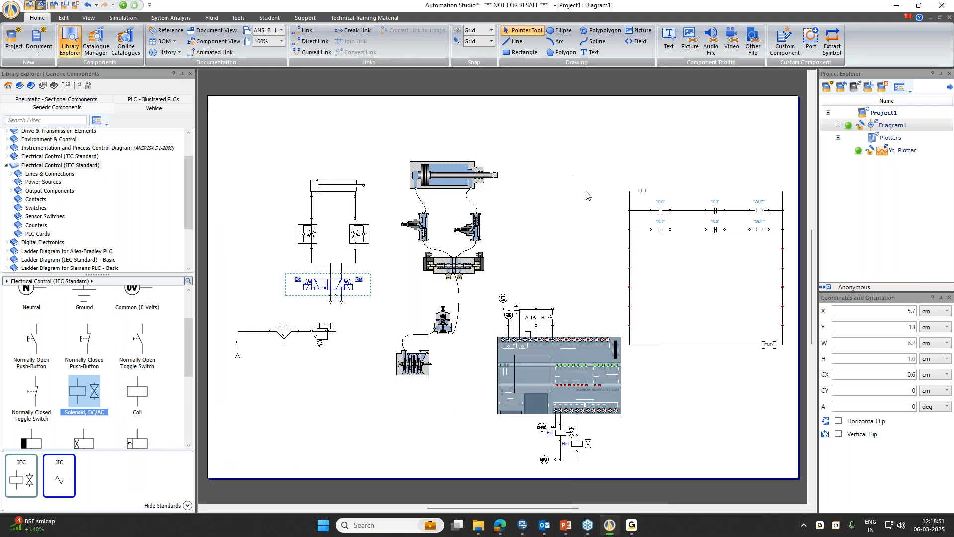
Link the sectional-view directional valve's left solenoid to the Ext output signal and its right solenoid to the Ret output signal
double_click(454, 262)
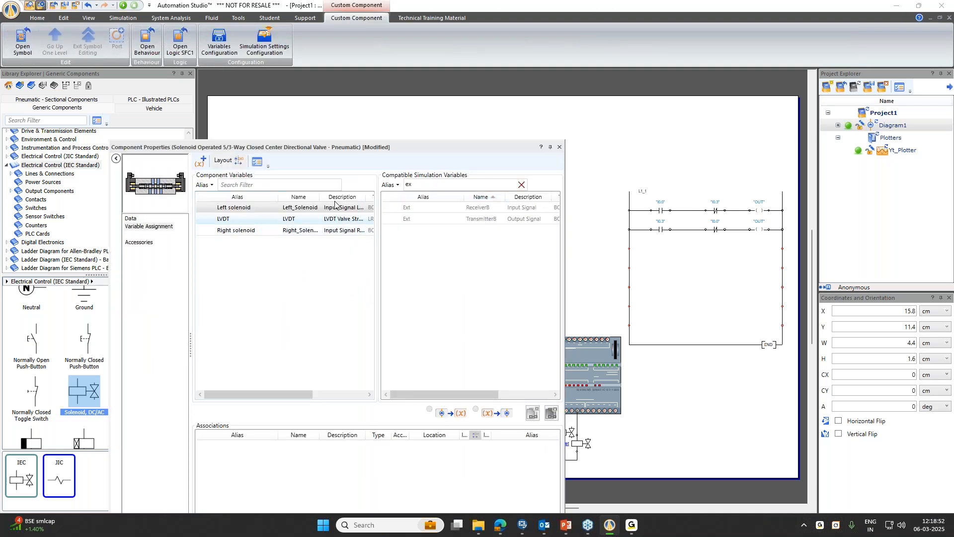
left_click(478, 219)
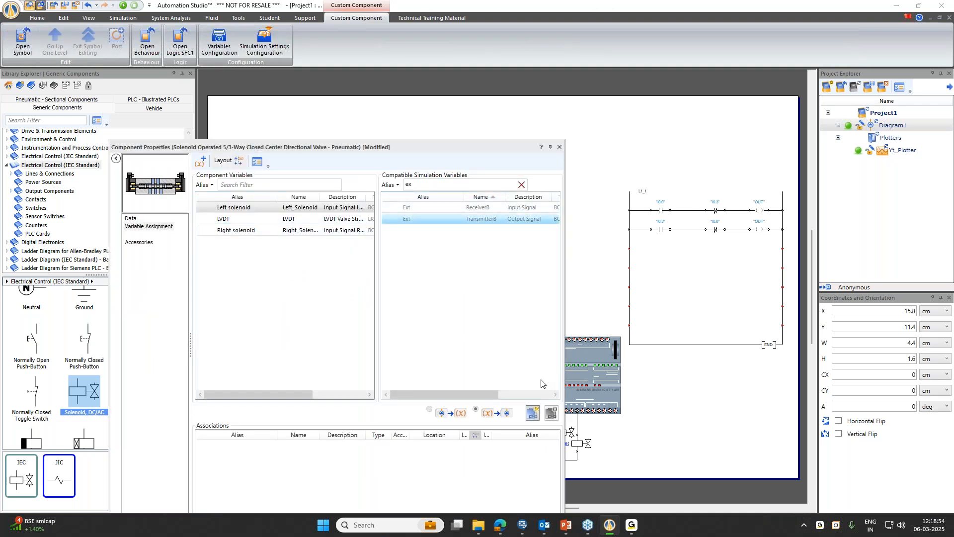
left_click(533, 413)
left_click(236, 230)
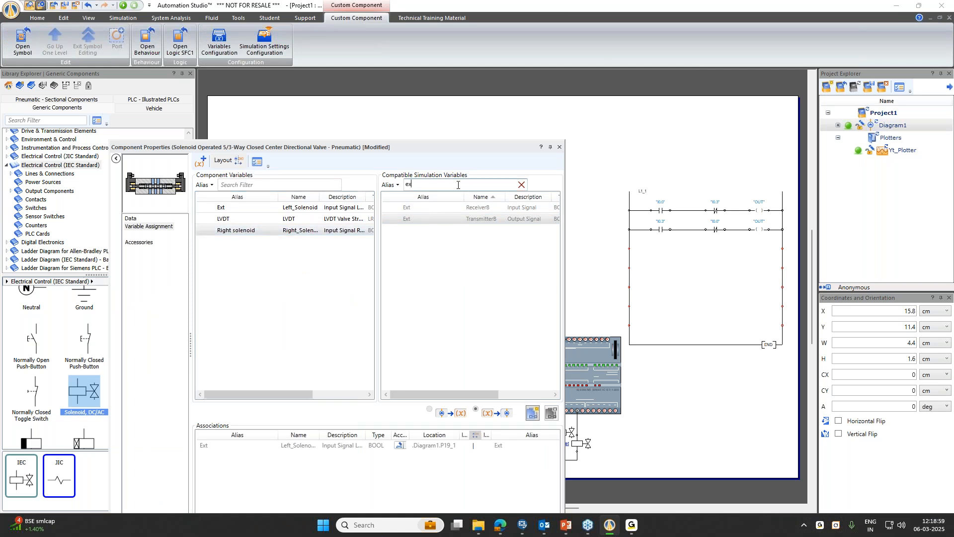
type("ret")
left_click(477, 219)
left_click(533, 414)
left_click(560, 147)
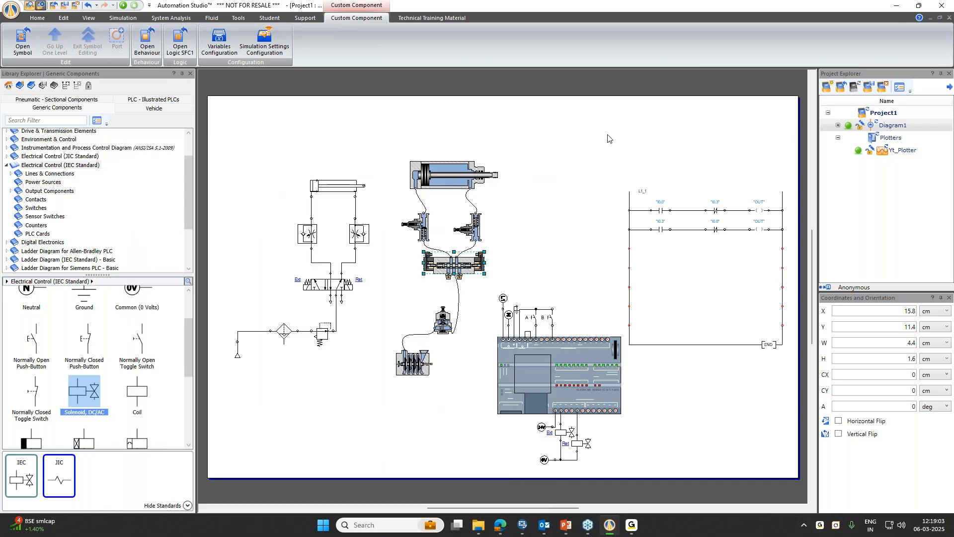
Simulate the PLC-controlled circuits, operate push-buttons A and B in turn to extend and retract the cylinders, and stop the simulation
left_click(124, 6)
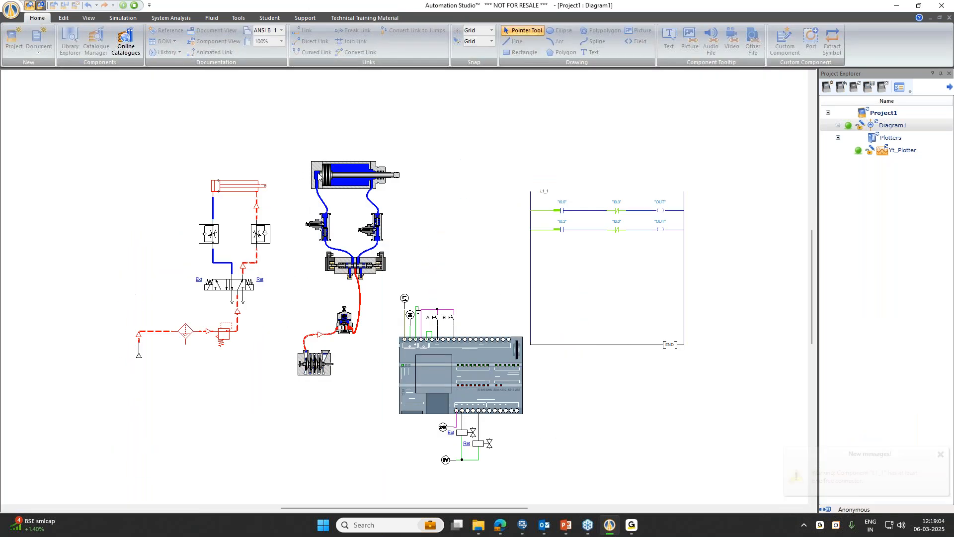
left_click(436, 320)
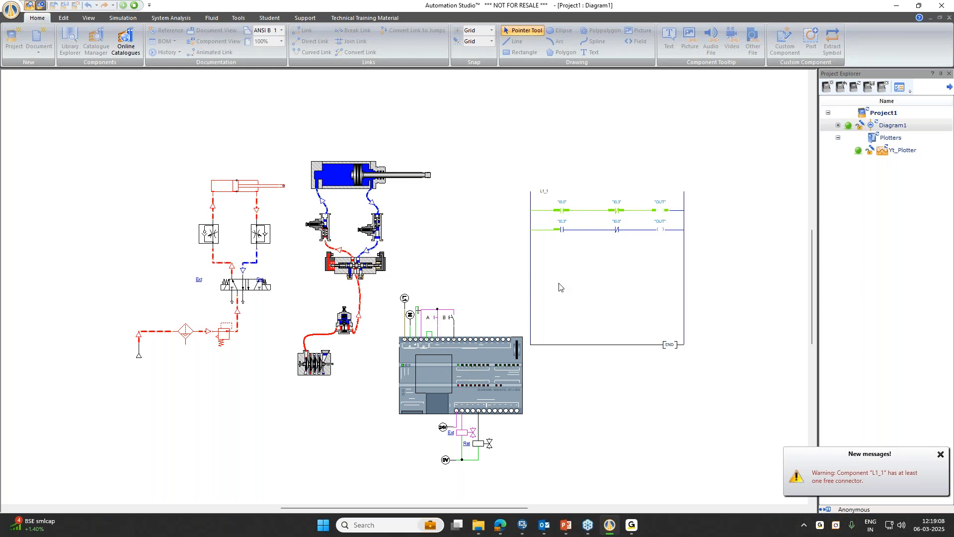
left_click(452, 323)
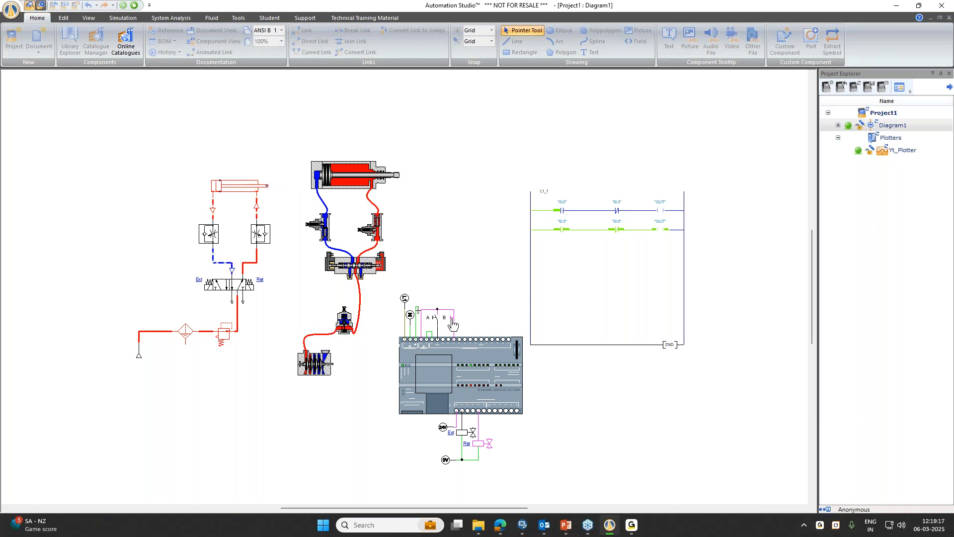
left_click(436, 322)
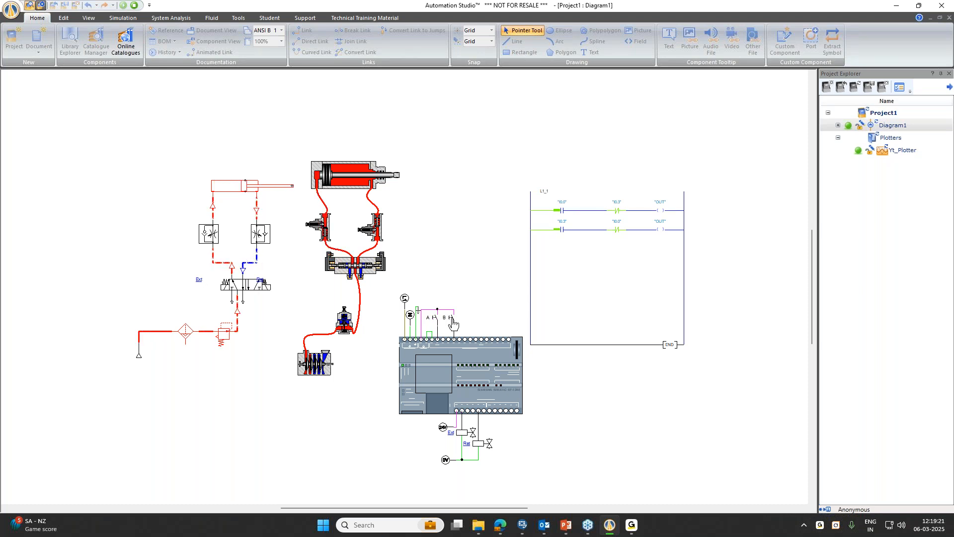
left_click(452, 324)
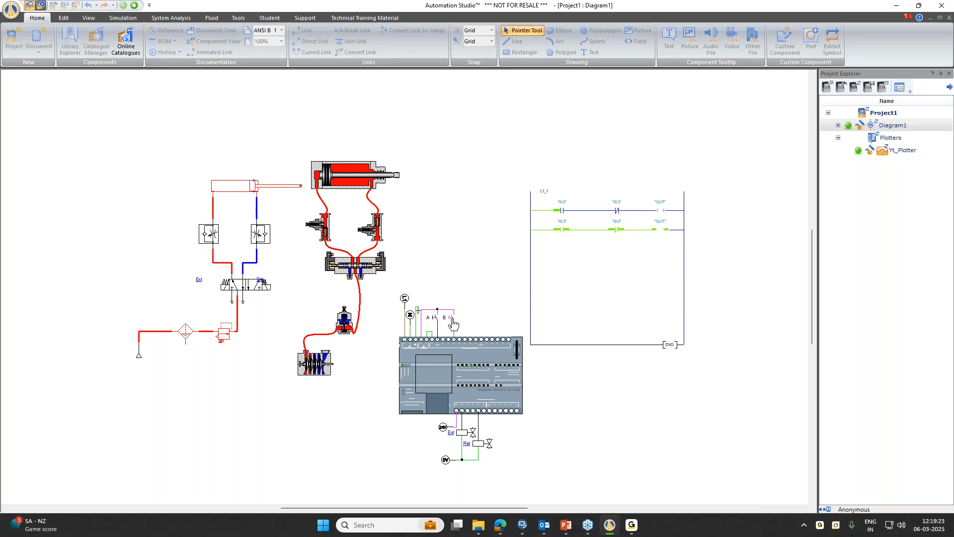
left_click(133, 6)
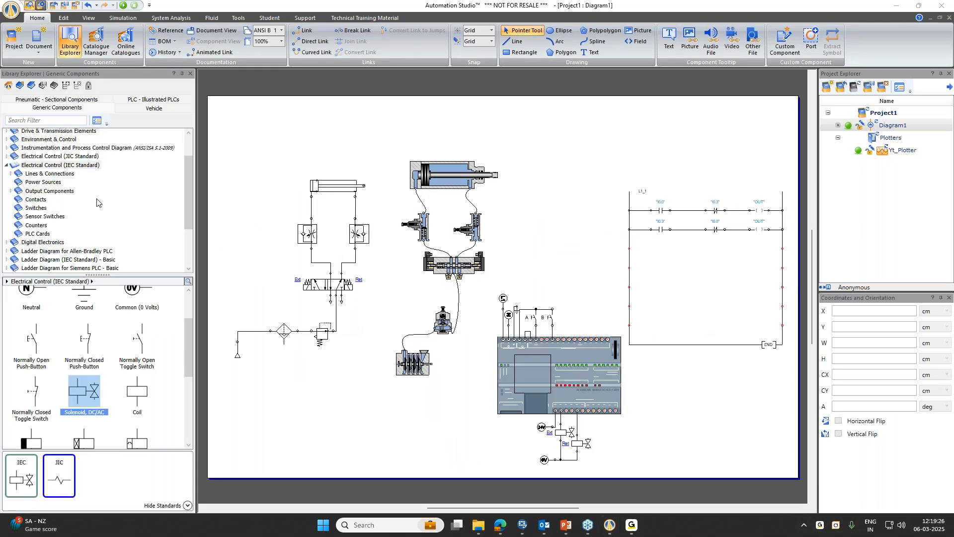
Switch to PowerPoint to check the agenda slide and return to Automation Studio
left_click(566, 525)
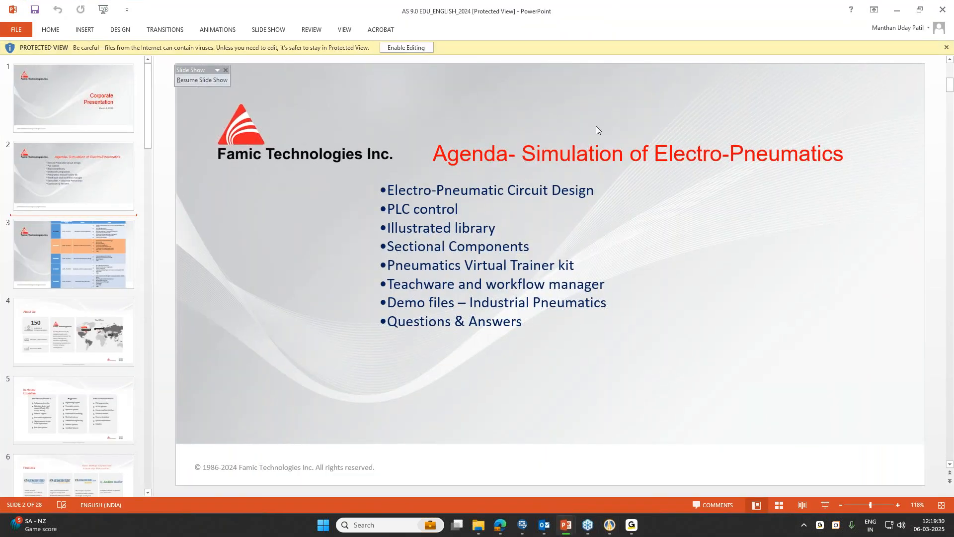
left_click(898, 9)
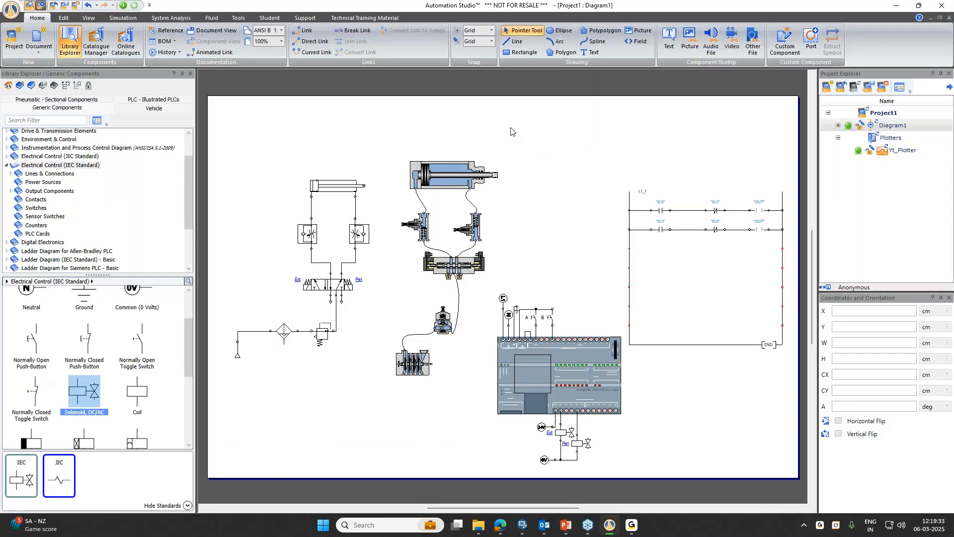
Create a new project from the Electro-Pneumatic [ON/OFF] template among the pneumatic virtual trainers
left_click(827, 87)
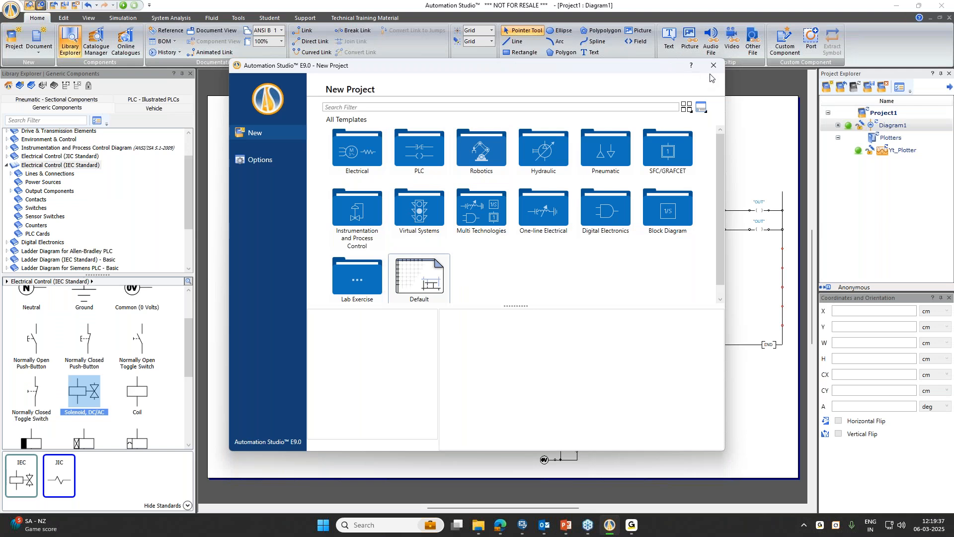
left_click(712, 66)
left_click(827, 87)
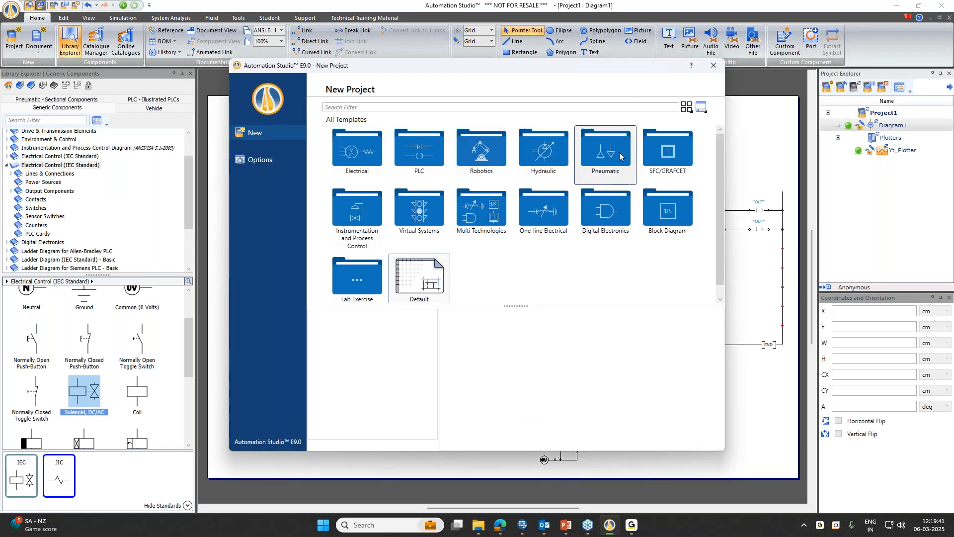
double_click(582, 149)
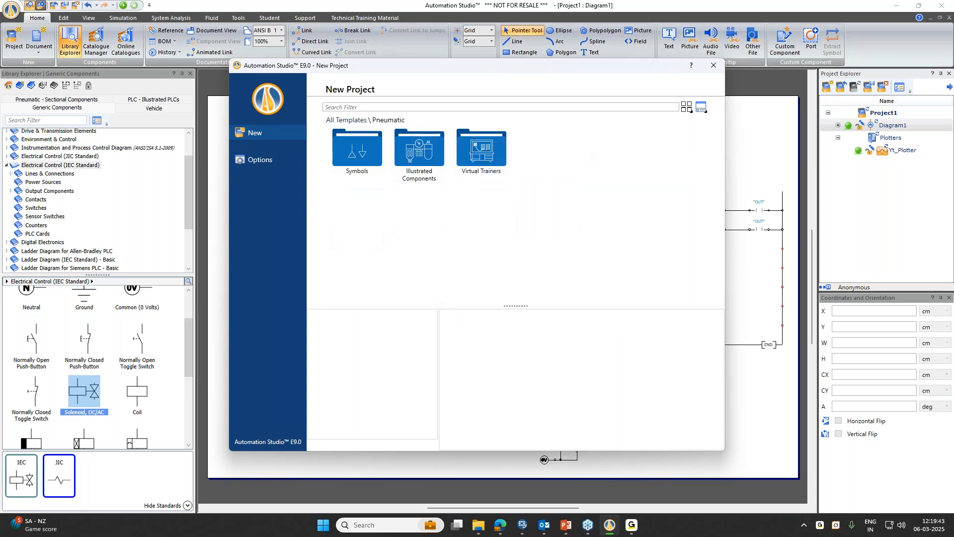
double_click(473, 149)
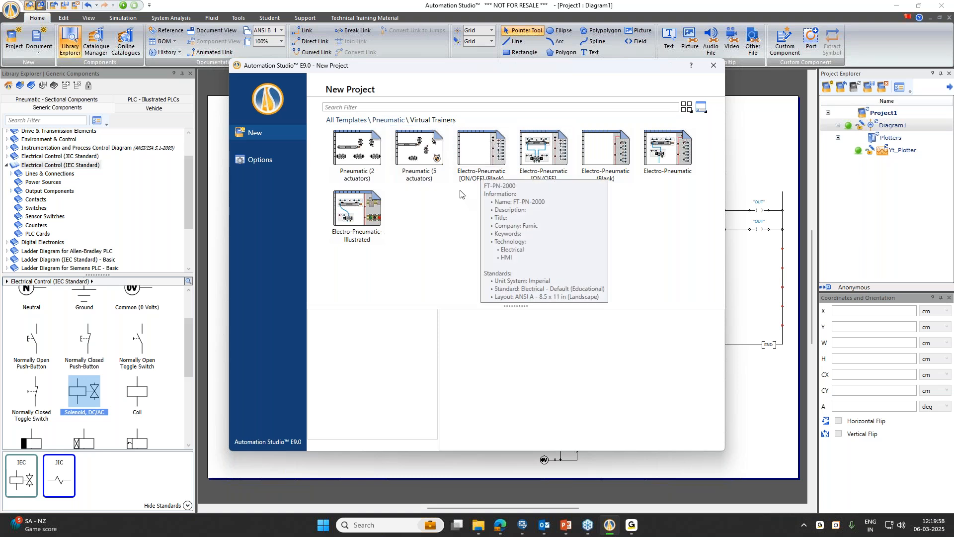
mouse_move(542, 129)
left_click(543, 159)
double_click(544, 159)
left_click(479, 288)
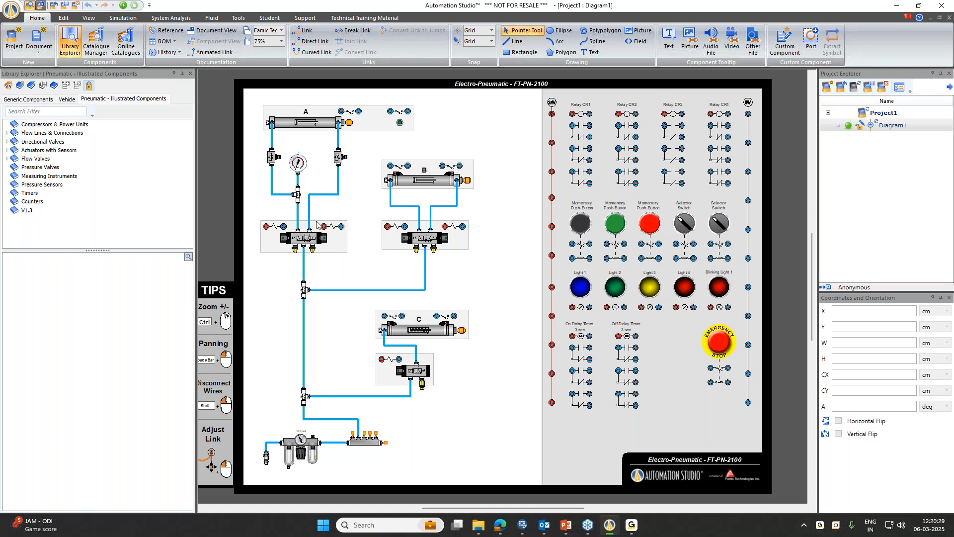
Examine the 5/2-way solenoid valve that controls cylinder A on the virtual trainer up close
left_click(331, 243)
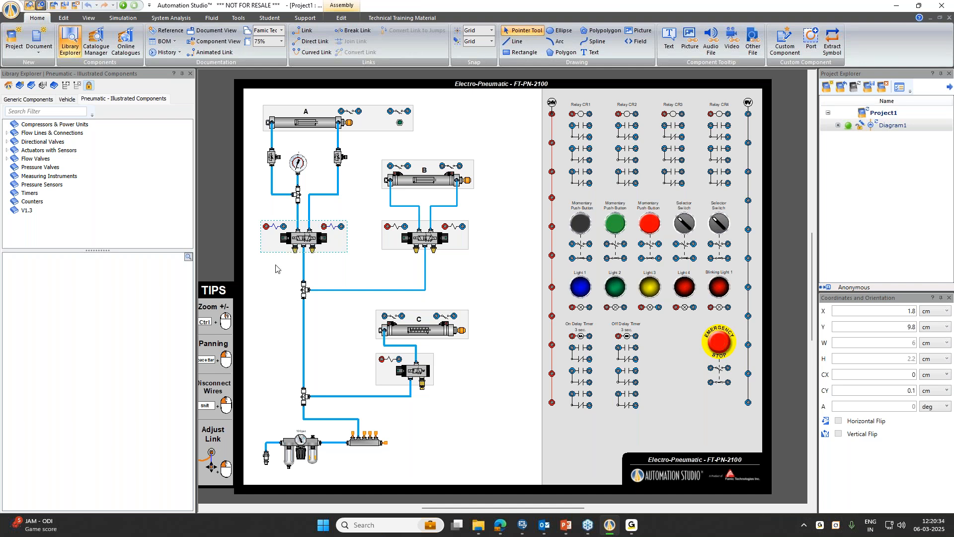
left_click(276, 269)
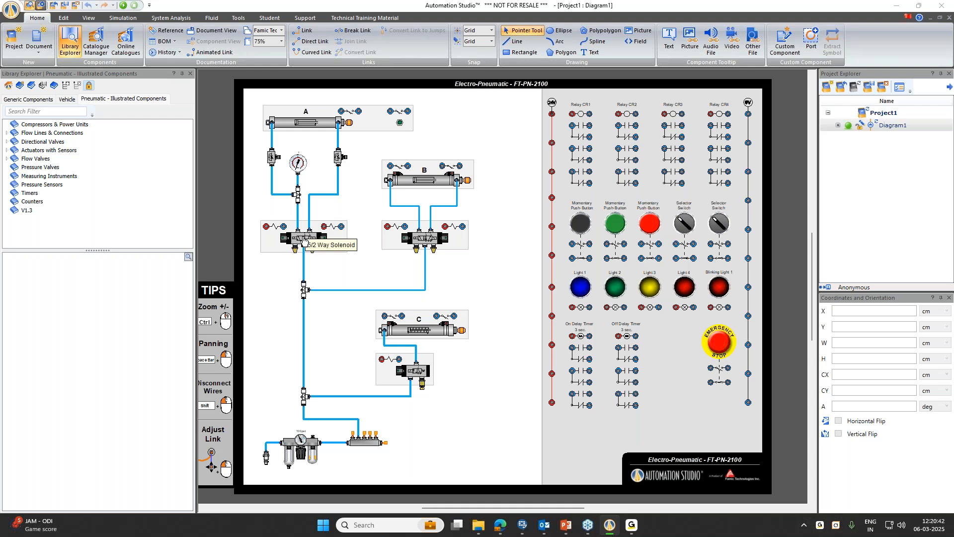
scroll(304, 239, "up", 10)
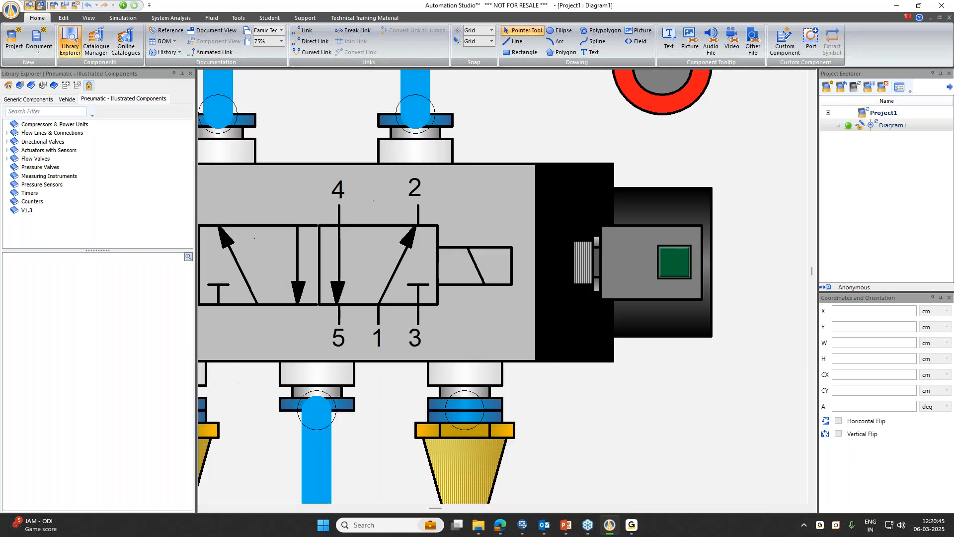
Wire the first solenoid of cylinder A's 5/2-way valve to the 24V rail and to the green momentary push-button's contact
scroll(309, 239, "down", 10)
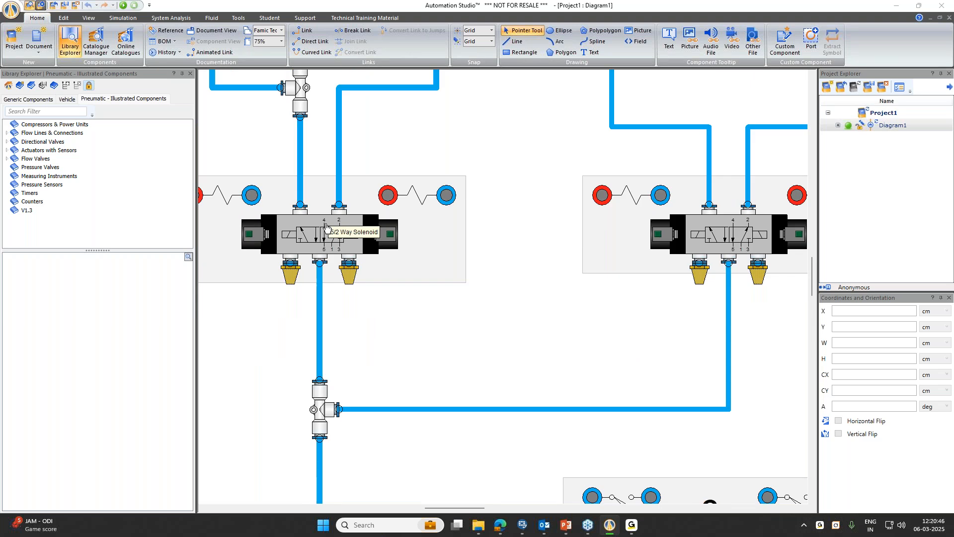
scroll(327, 112, "up", 2)
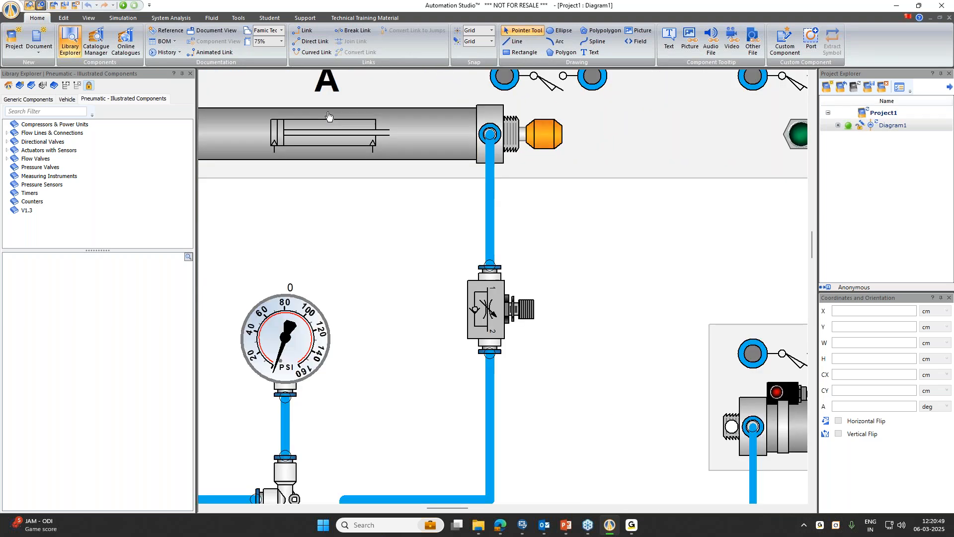
scroll(335, 140, "down", 4)
left_click_drag(393, 247, 379, 207)
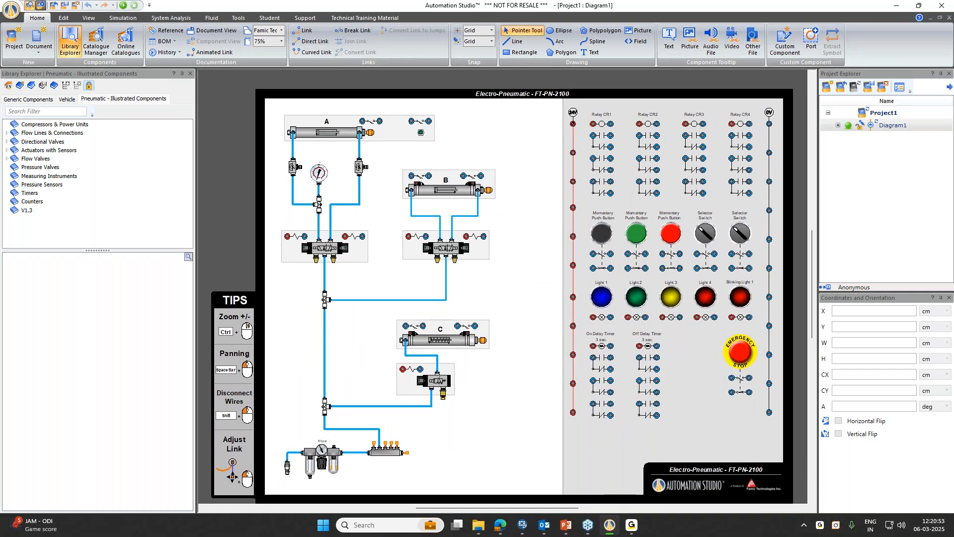
left_click_drag(287, 236, 573, 237)
left_click(521, 252)
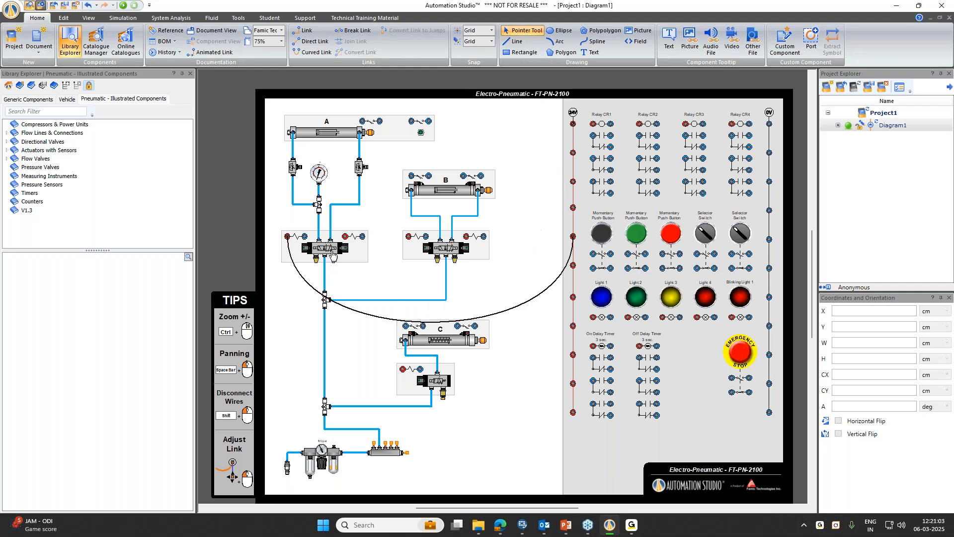
left_click_drag(305, 247, 628, 254)
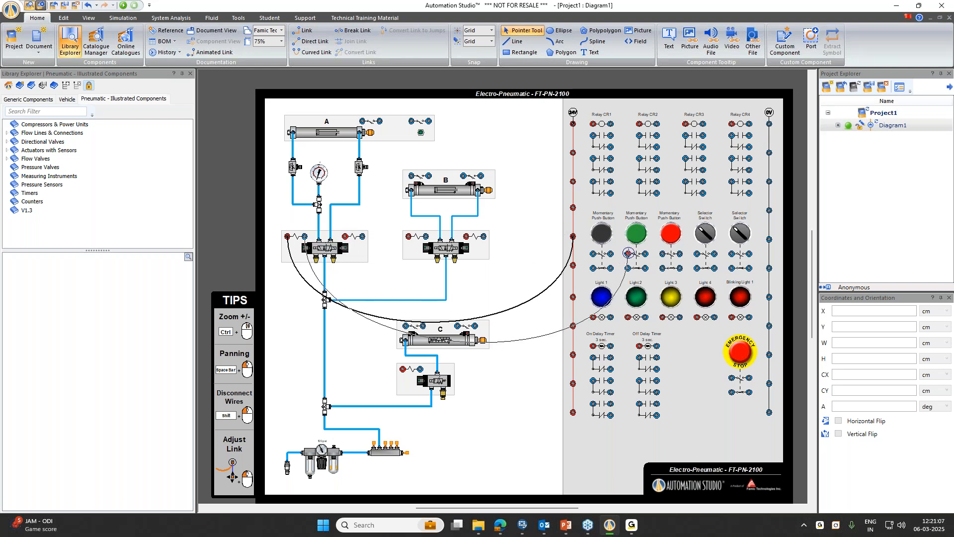
left_click(517, 217)
Wire the second solenoid of cylinder A's 5/2-way valve to the 24V rail and to the red momentary push-button's contact
left_click_drag(345, 237, 574, 355)
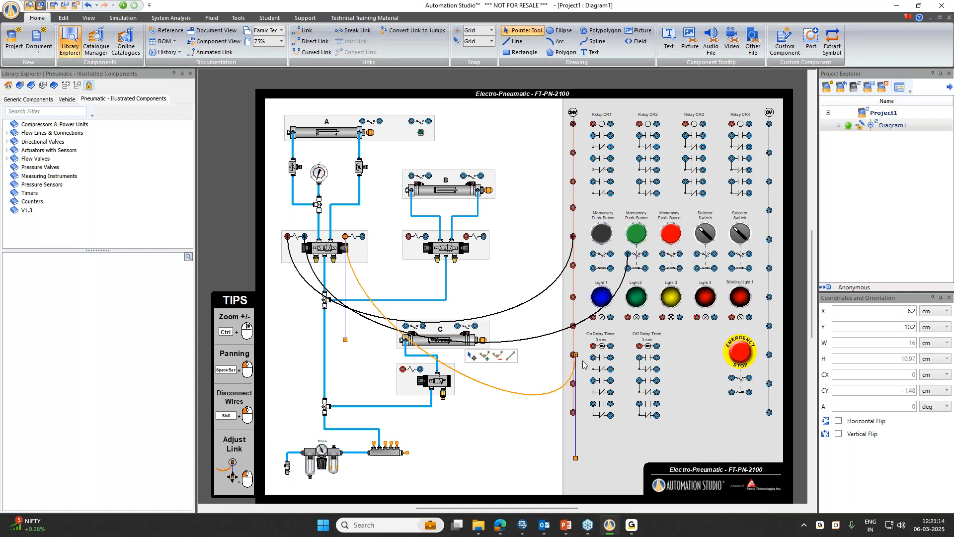
scroll(582, 362, "up", 5)
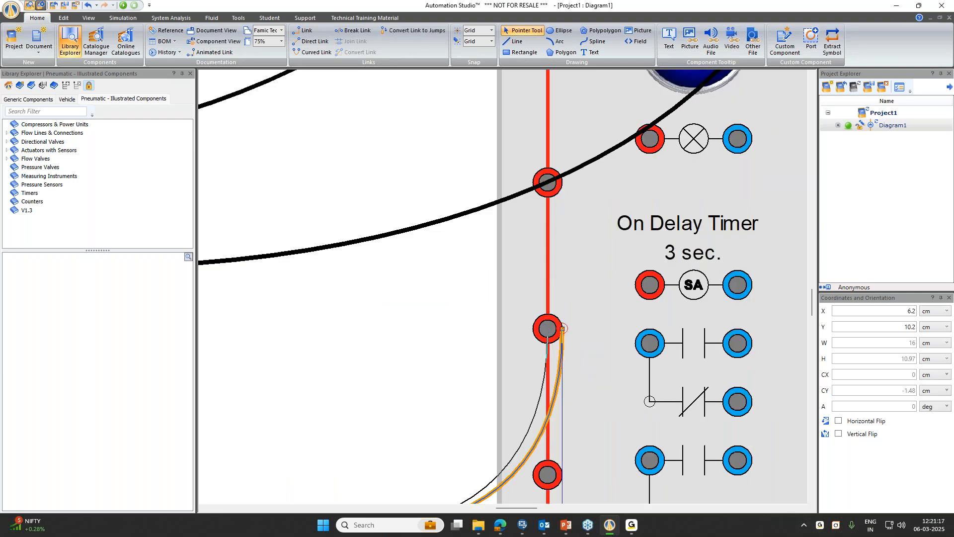
left_click(422, 287)
scroll(423, 287, "down", 3)
scroll(423, 286, "down", 1)
left_click_drag(390, 205, 503, 227)
scroll(503, 227, "down", 1)
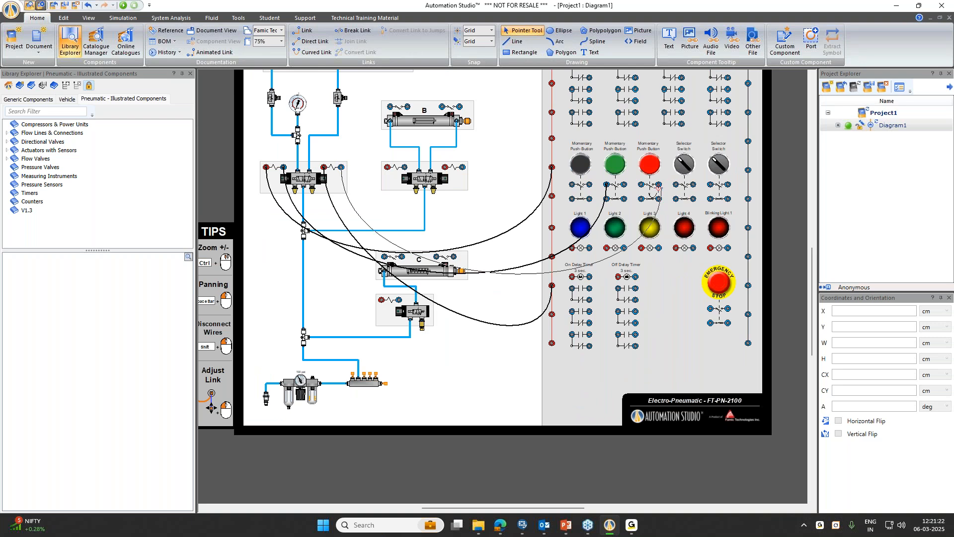
left_click(641, 185)
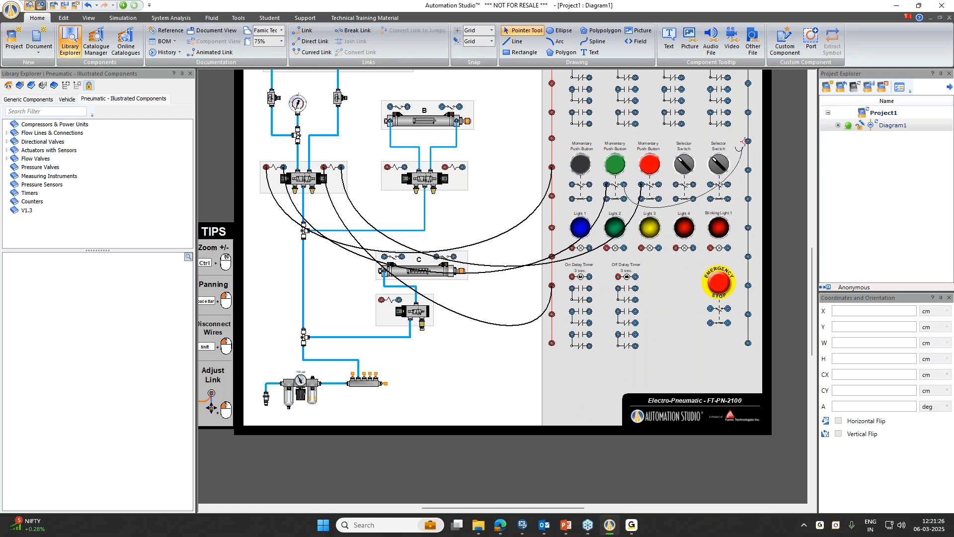
Wire the free contact terminals of the green and red momentary push-buttons to the 0V rail
left_click_drag(744, 115, 749, 170)
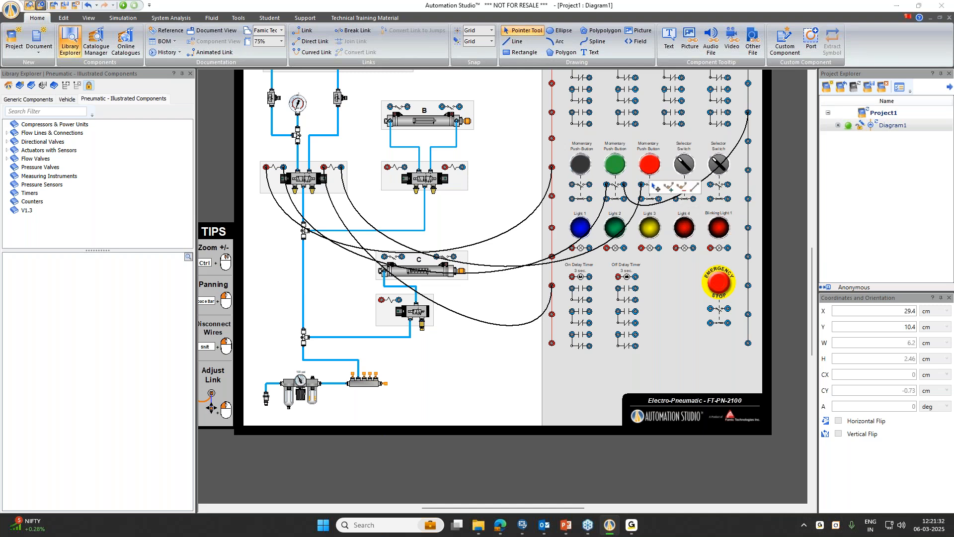
scroll(651, 344, "up", 2)
left_click(467, 184)
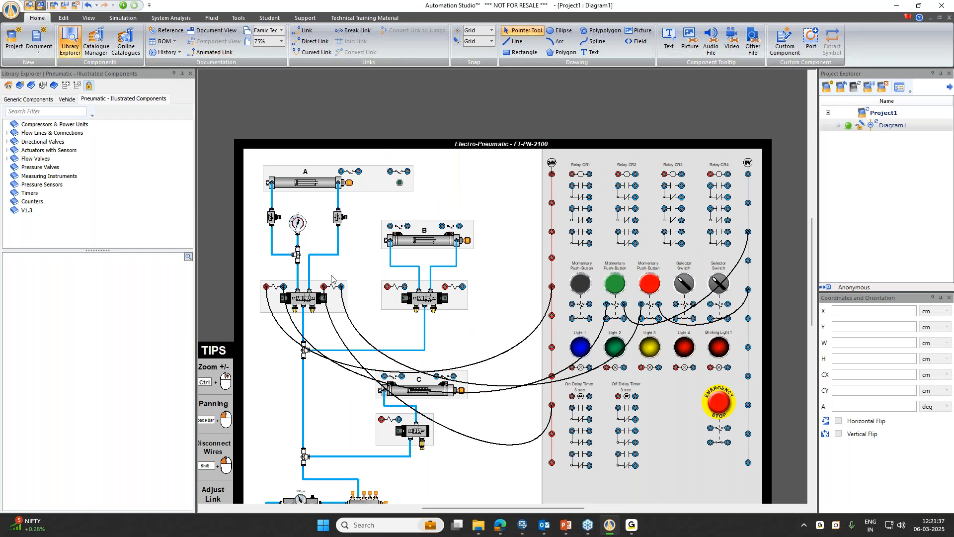
Simulate the trainer, extend cylinder A with the green push-button, retract it with the red one, and stop the simulation
scroll(332, 279, "down", 1)
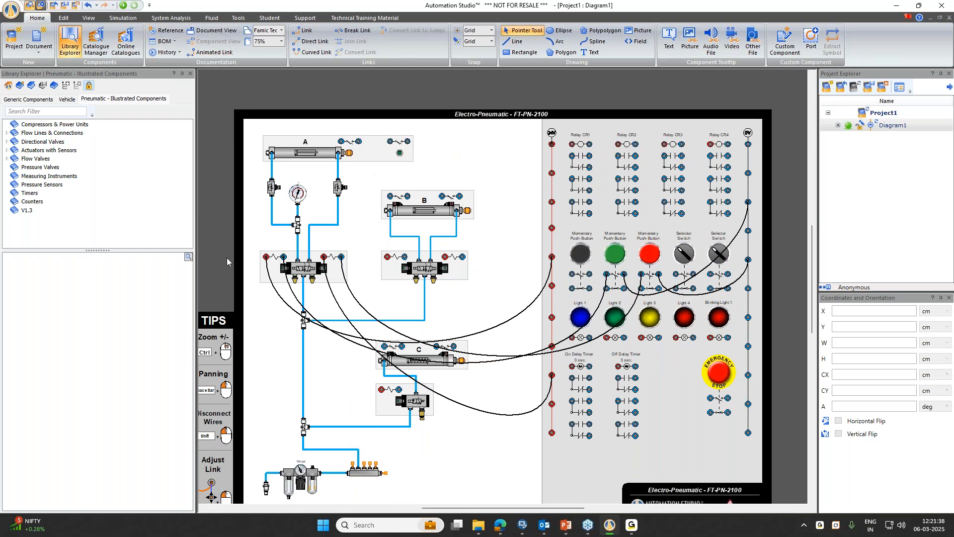
left_click(122, 7)
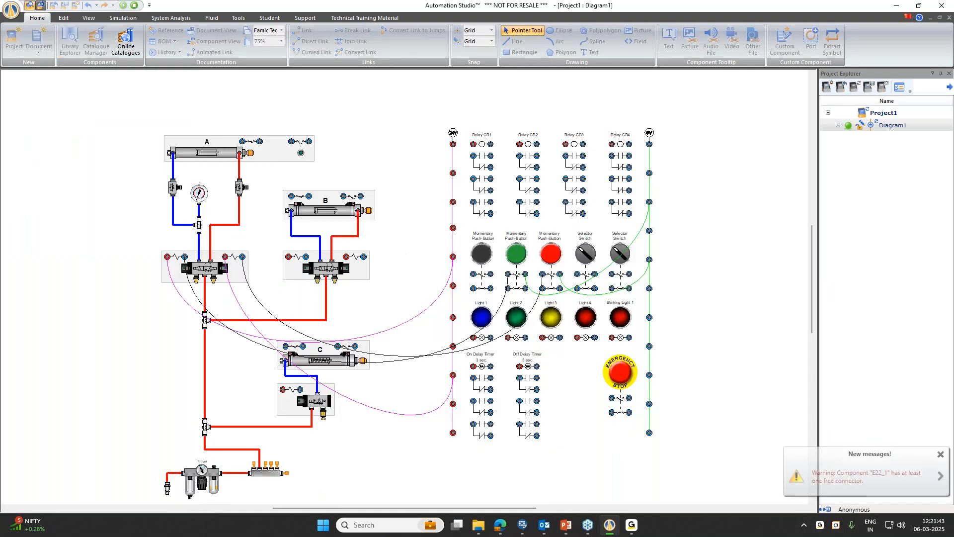
left_click(515, 254)
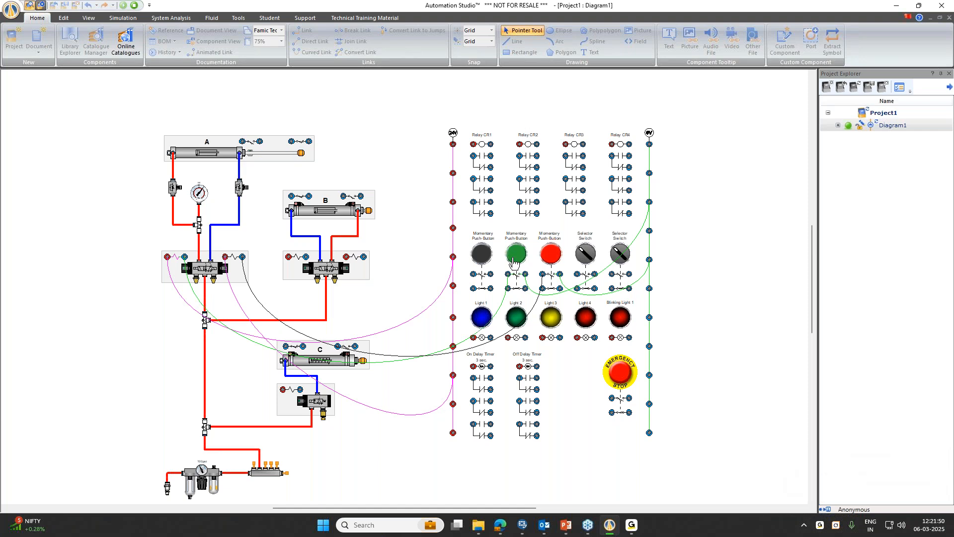
left_click(556, 256)
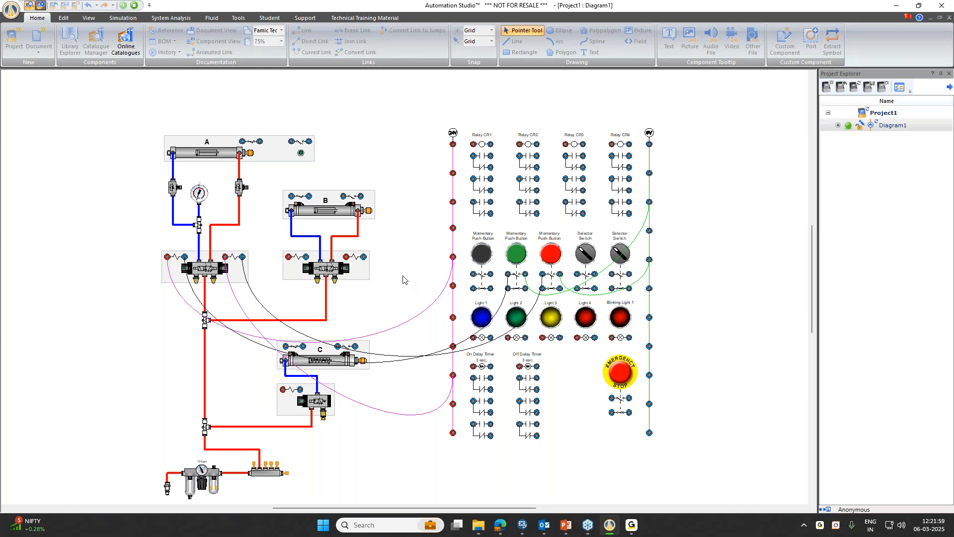
left_click(133, 6)
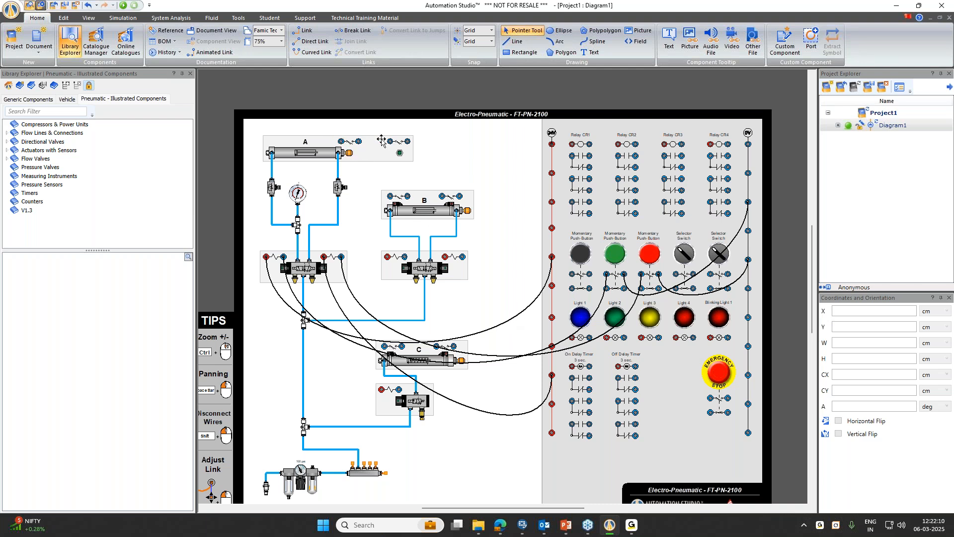
Wire cylinder A's extended-position proximity sensor between the 24V rail and Light 2, and connect Light 2 to the 0V rail
left_click_drag(388, 144, 606, 337)
left_click(411, 143)
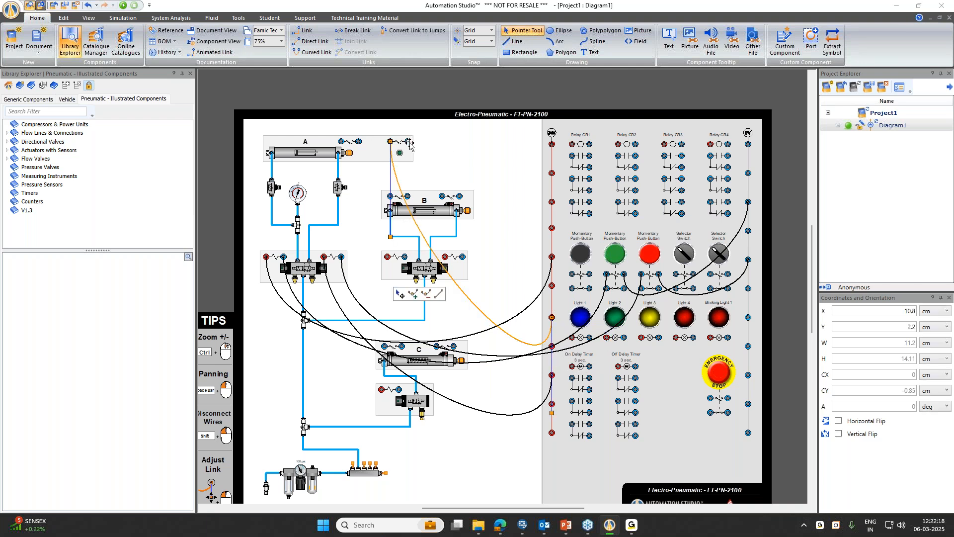
left_click(436, 175)
left_click_drag(408, 141, 748, 288)
left_click(467, 163)
Simulate the sensor wiring, operating the green and red push-buttons to check Light 2 against cylinder A's position, and stop the simulation
left_click(126, 6)
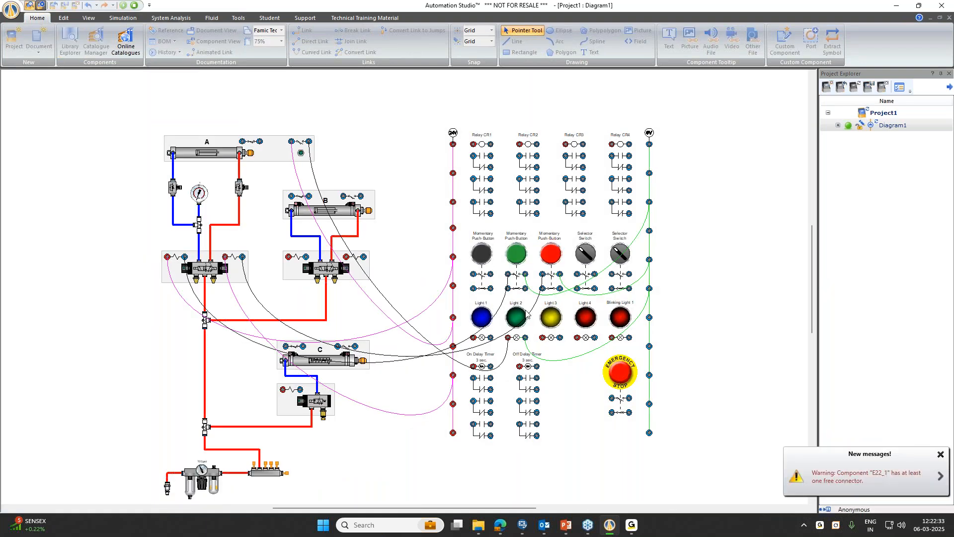
left_click(520, 255)
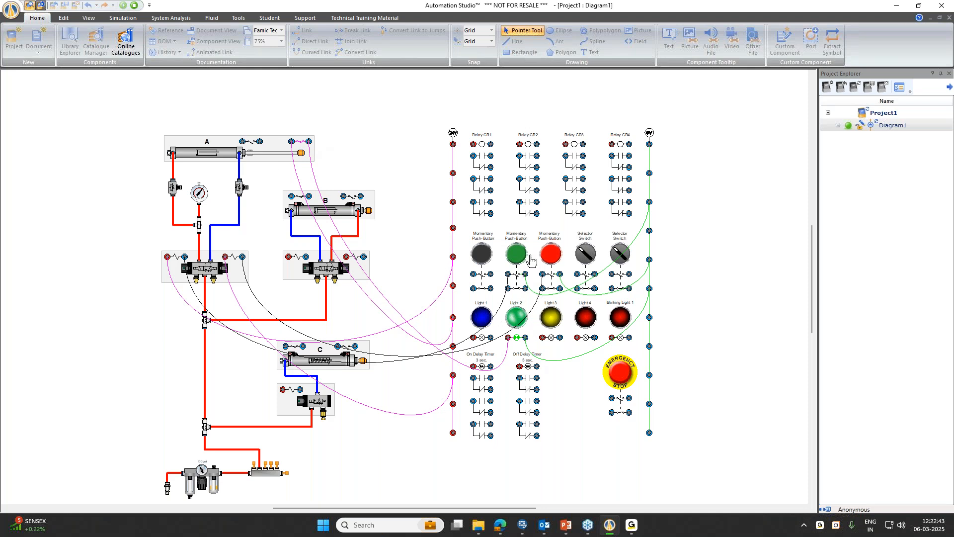
left_click(550, 256)
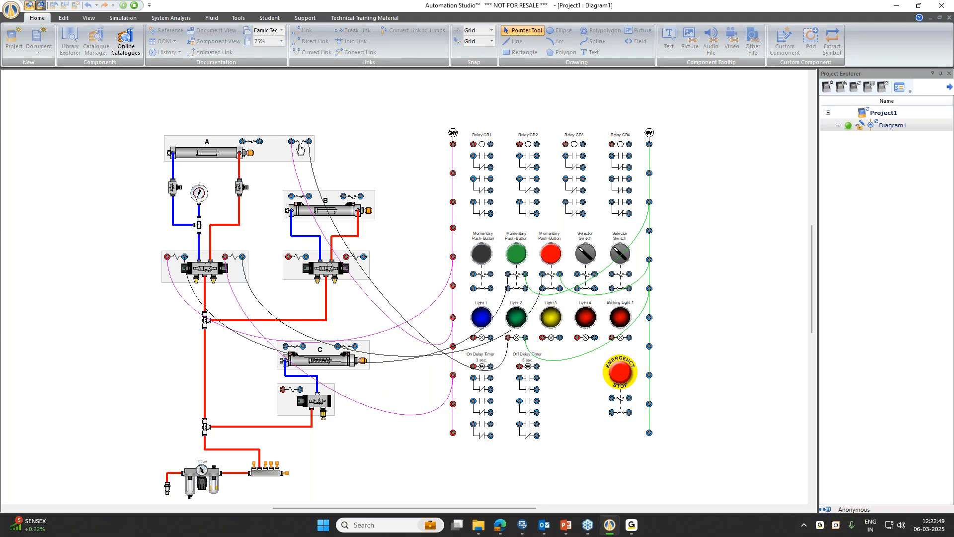
scroll(300, 148, "up", 5)
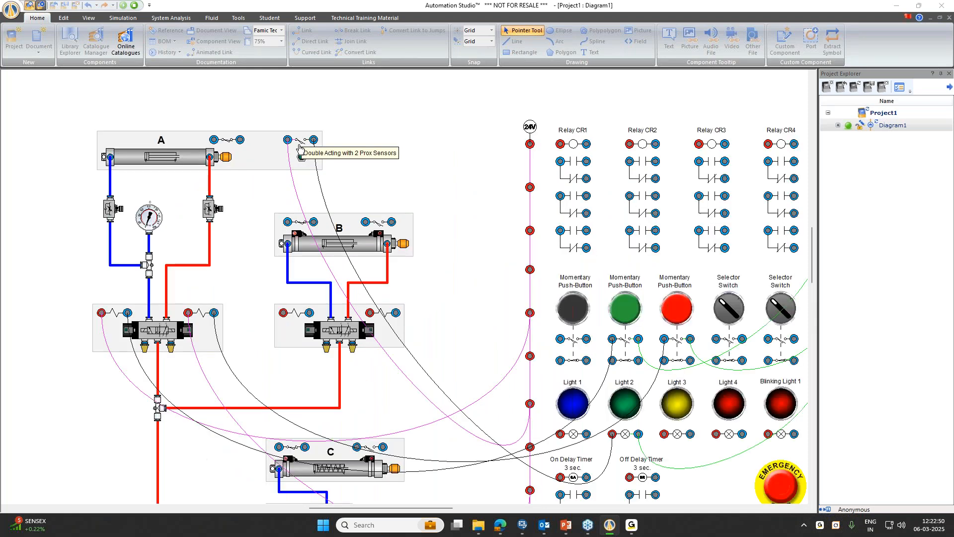
scroll(478, 206, "down", 5)
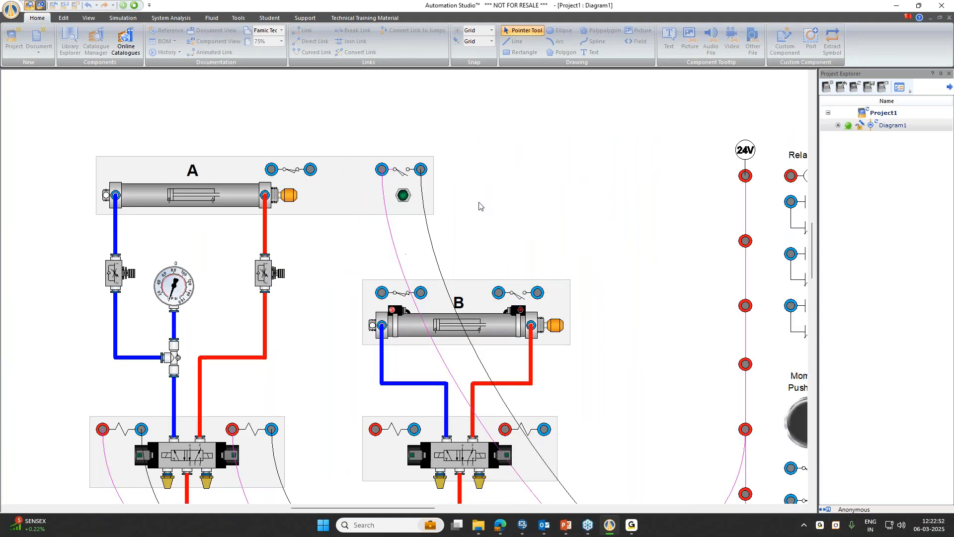
left_click(749, 354)
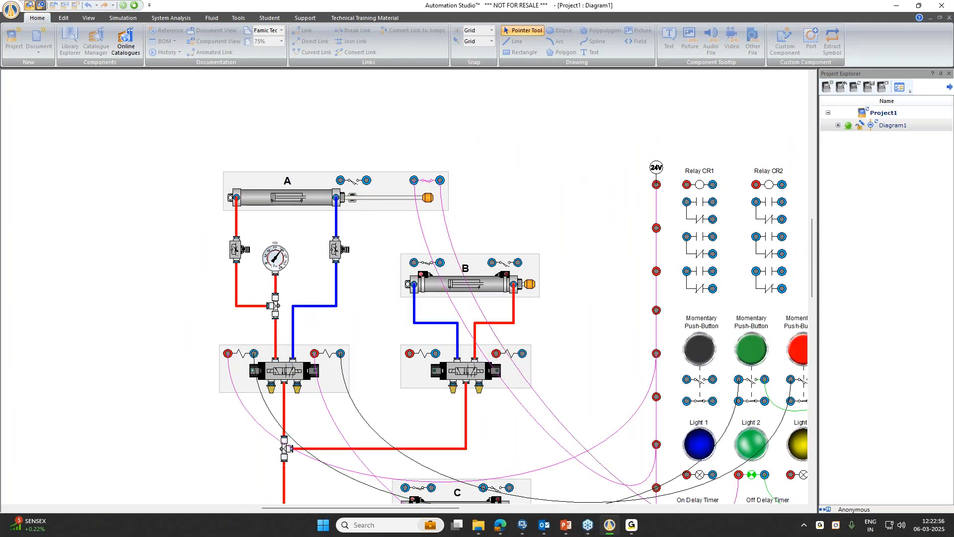
left_click_drag(562, 331, 476, 271)
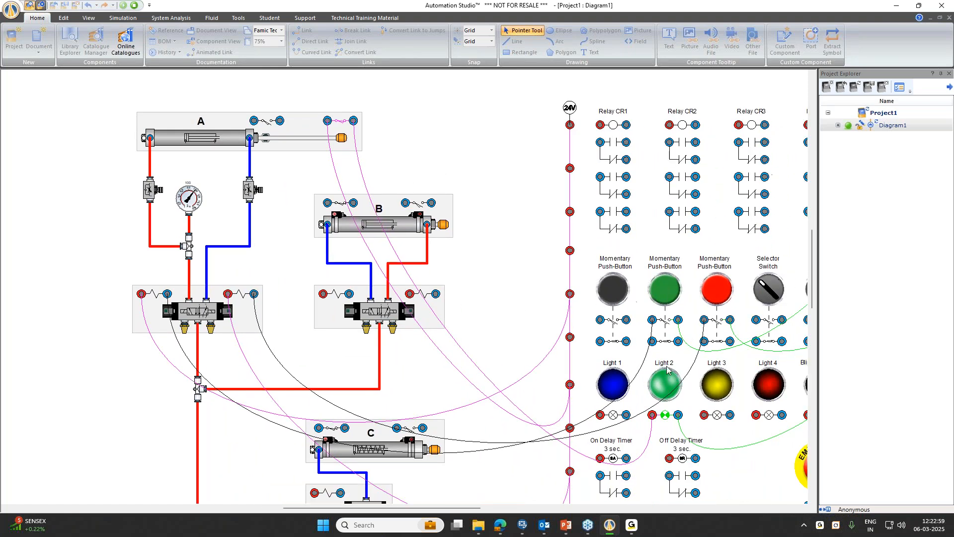
right_click(376, 97)
left_click(439, 161)
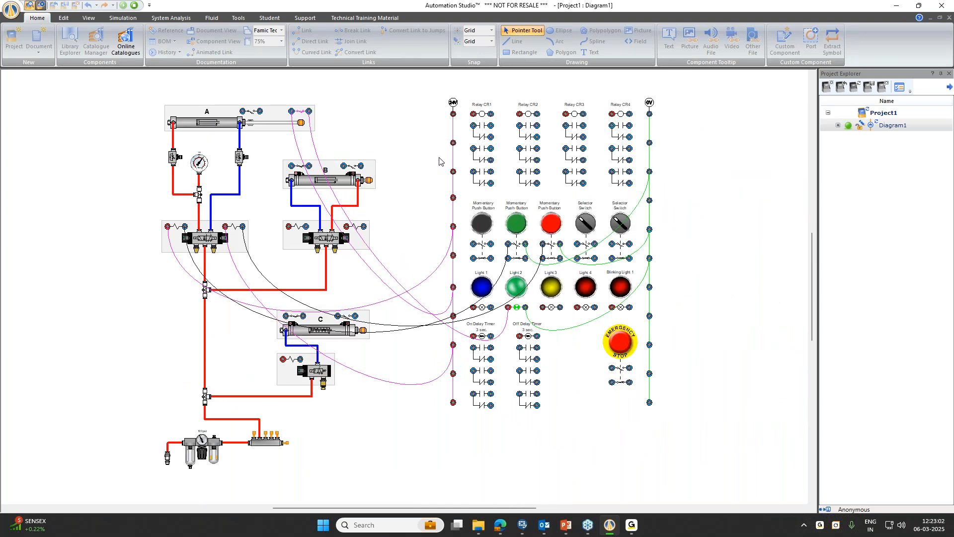
left_click(135, 5)
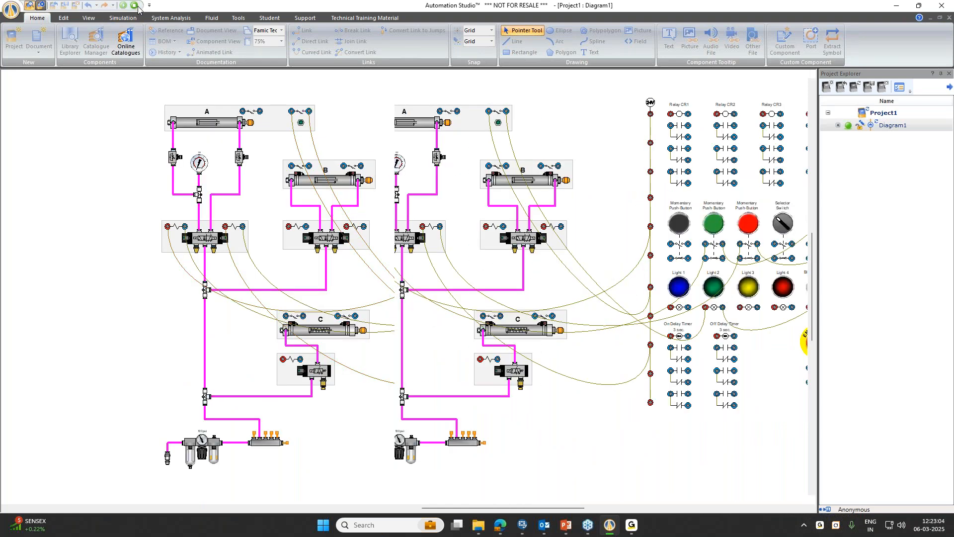
left_click(134, 6)
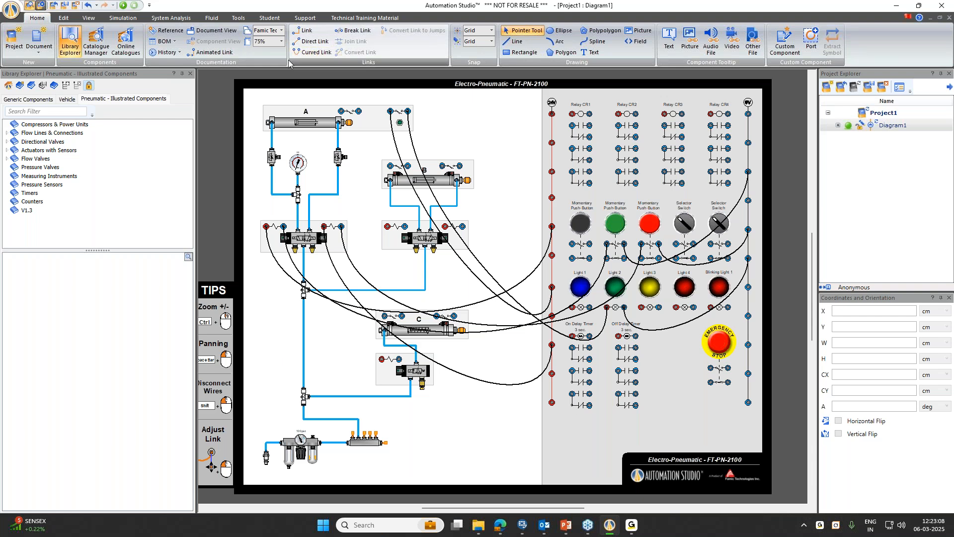
Create a new project from the Electro-Pneumatic FT-PN-2000 pneumatic virtual trainer, discarding the changes to Project1
left_click(827, 90)
double_click(544, 149)
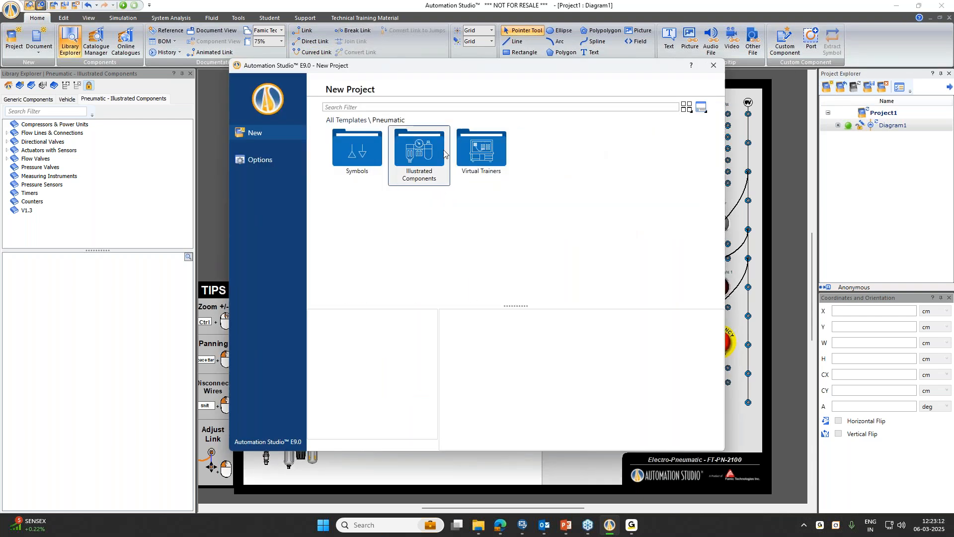
double_click(481, 147)
left_click(494, 146)
double_click(495, 146)
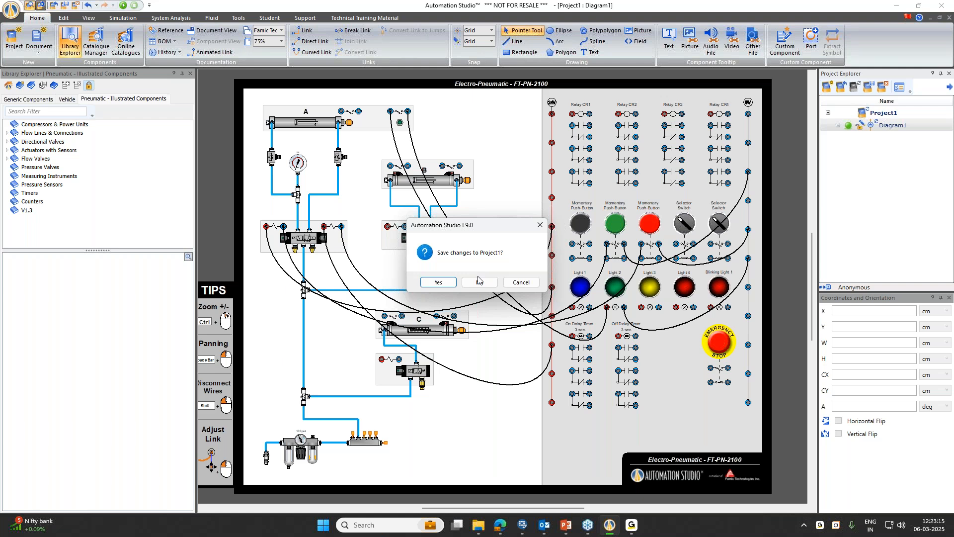
left_click(479, 281)
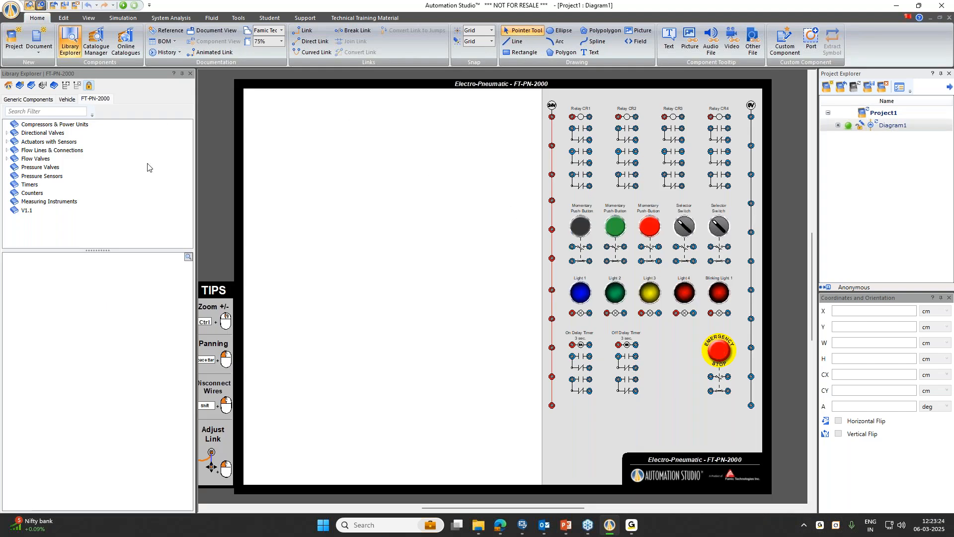
Place a 3/2-Way NC Push Button valve in the upper part of the trainer's blank work area
double_click(44, 133)
left_click(35, 142)
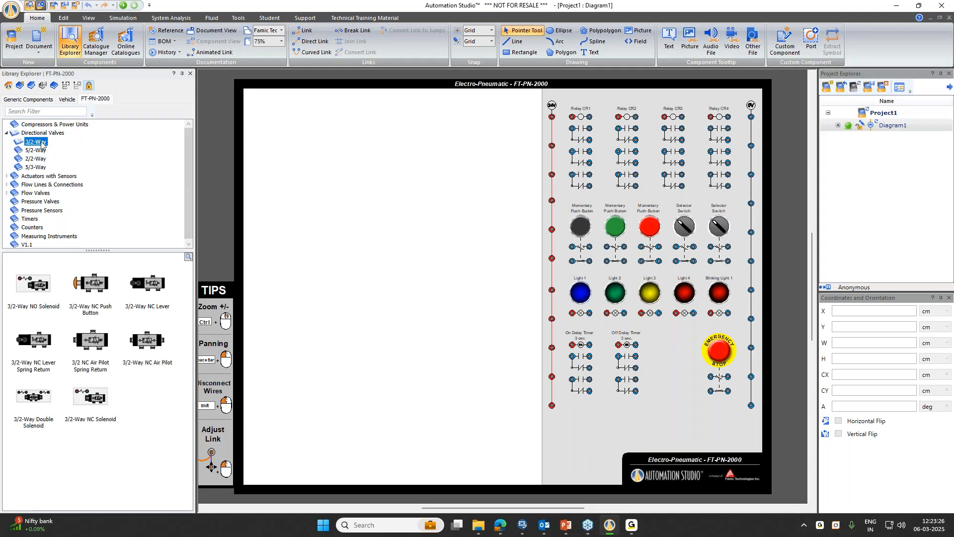
left_click(90, 285)
left_click_drag(91, 284, 289, 180)
Place a variable throttle valve, a shut-off valve and a variable pressure relief valve in the trainer's blank work area
double_click(44, 194)
left_click(44, 210)
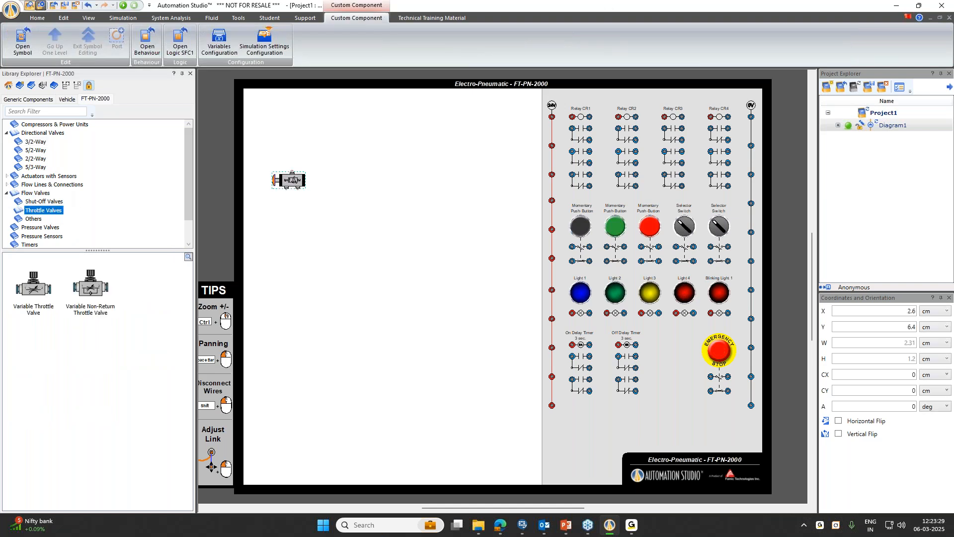
left_click_drag(34, 287, 432, 223)
left_click(44, 201)
left_click_drag(34, 284, 336, 230)
left_click(34, 228)
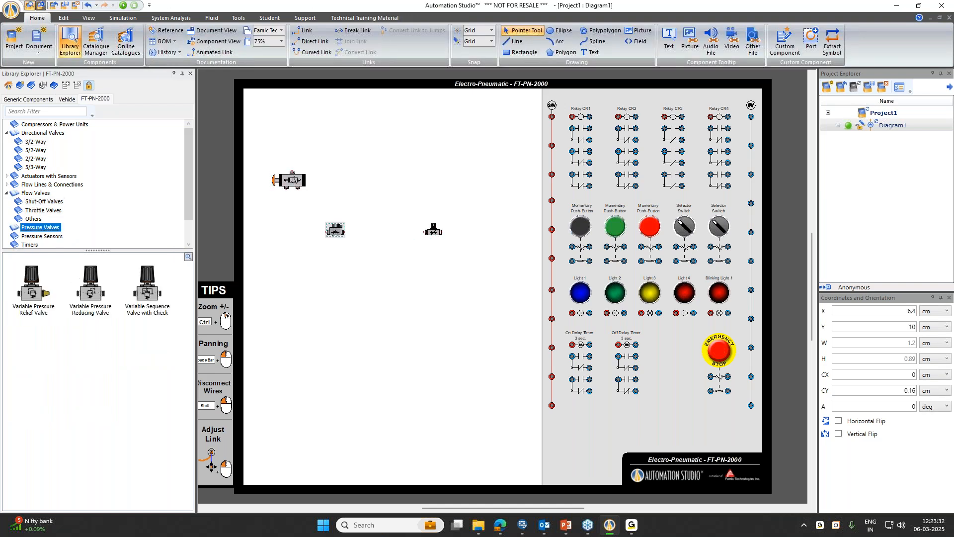
left_click_drag(40, 287, 415, 195)
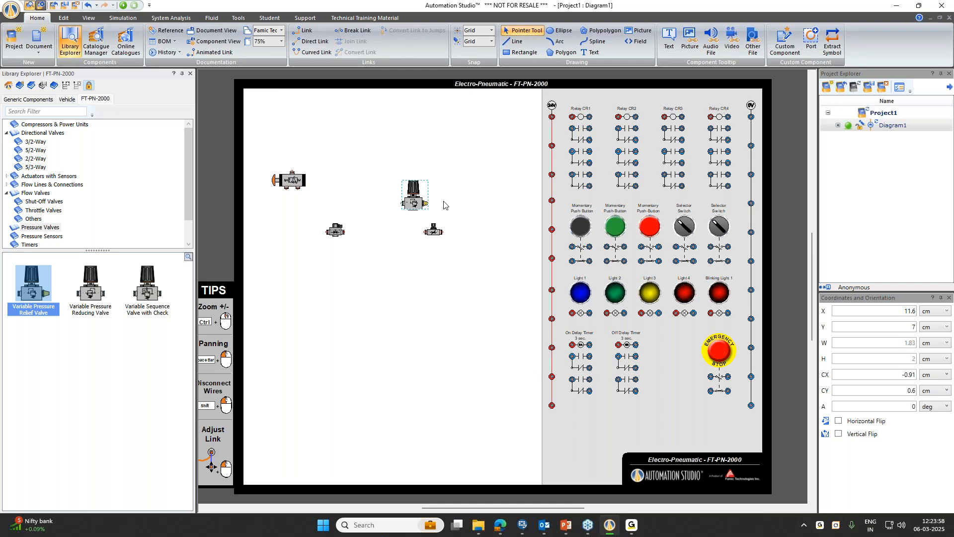
Switch to the PowerPoint presentation to check the agenda slide, and return to Automation Studio
left_click(826, 87)
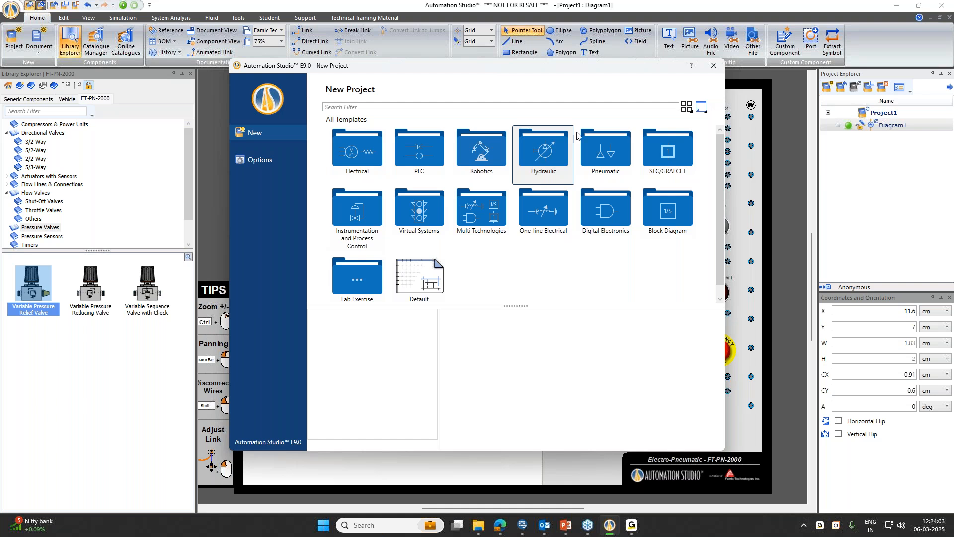
left_click(714, 65)
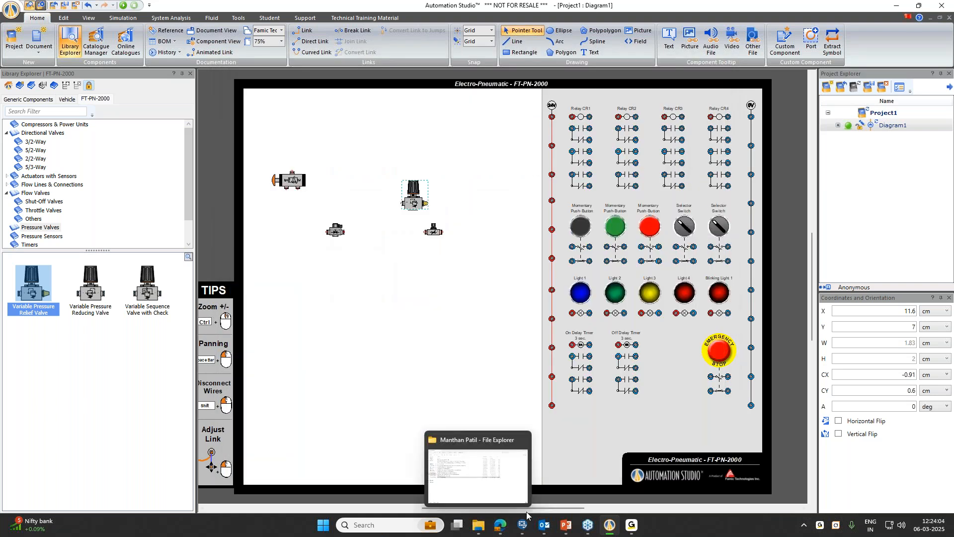
left_click(560, 472)
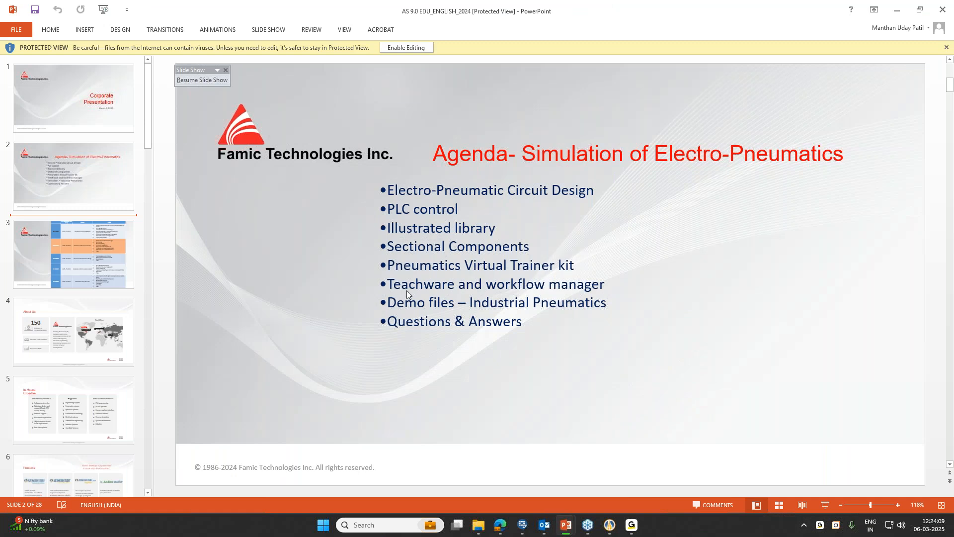
left_click(895, 7)
Open the online Teachware Material download page in the browser and request the Pneumatic demo files
left_click(366, 19)
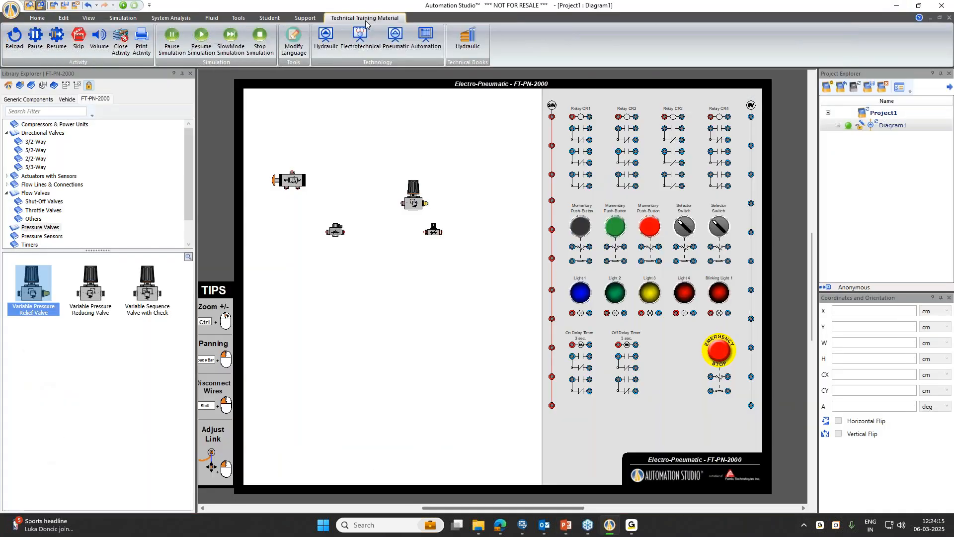
left_click(308, 18)
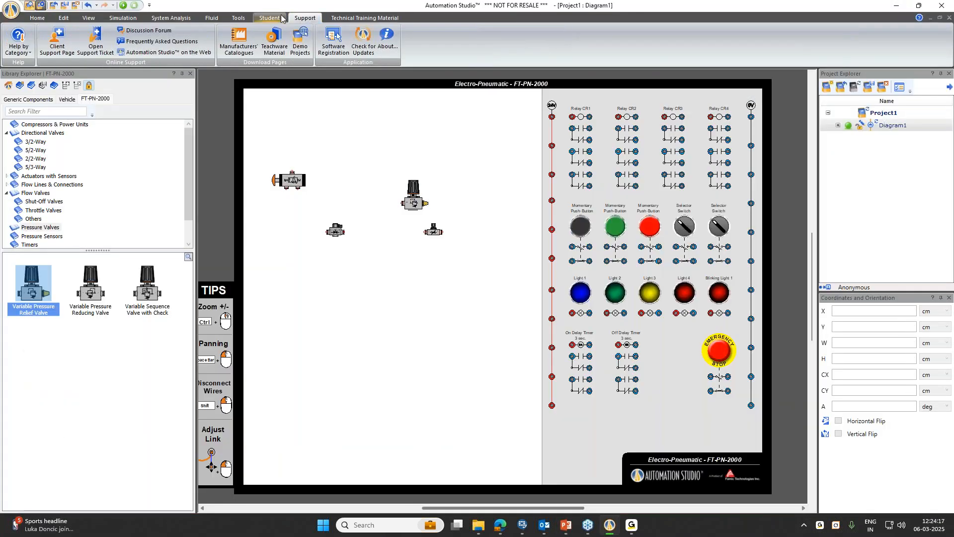
left_click(274, 43)
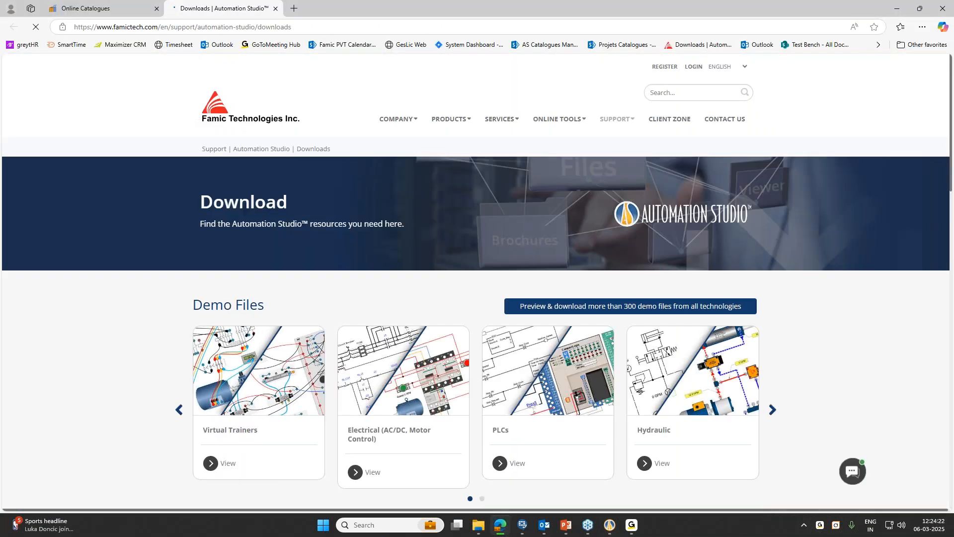
scroll(302, 273, "down", 4)
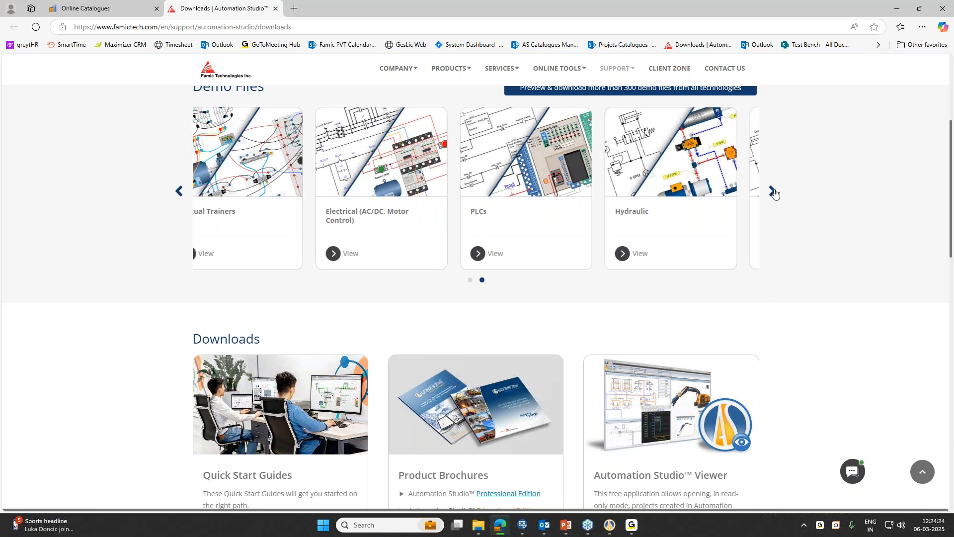
scroll(760, 222, "up", 1)
scroll(658, 354, "up", 1)
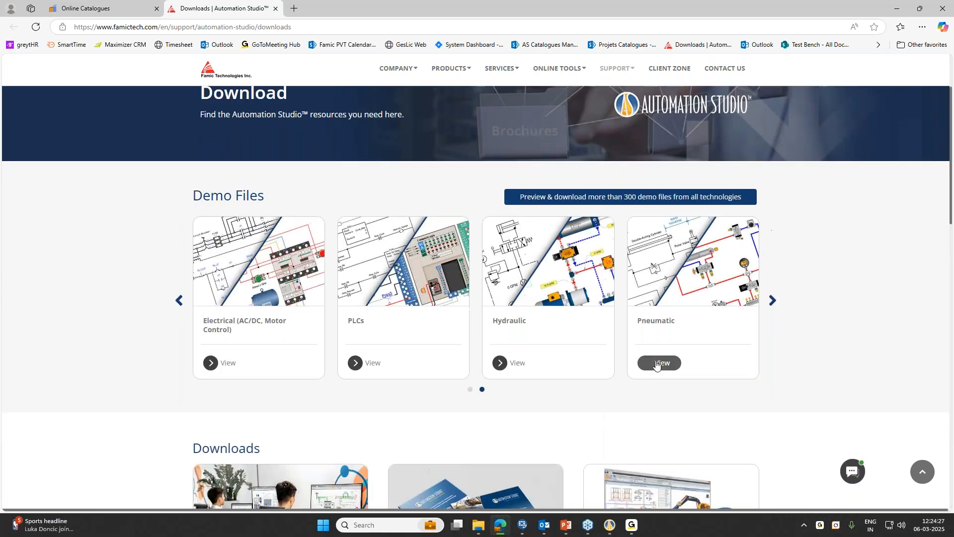
left_click(657, 353)
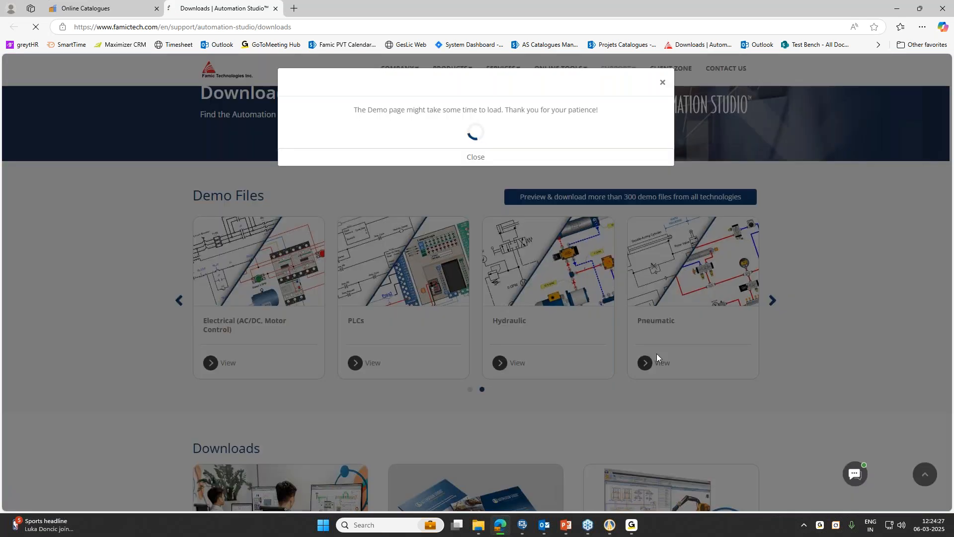
Dismiss the demo loading notice, examine the Teachware download section, close the Downloads page and return to Automation Studio
left_click(662, 83)
scroll(592, 376, "down", 10)
scroll(593, 375, "down", 1)
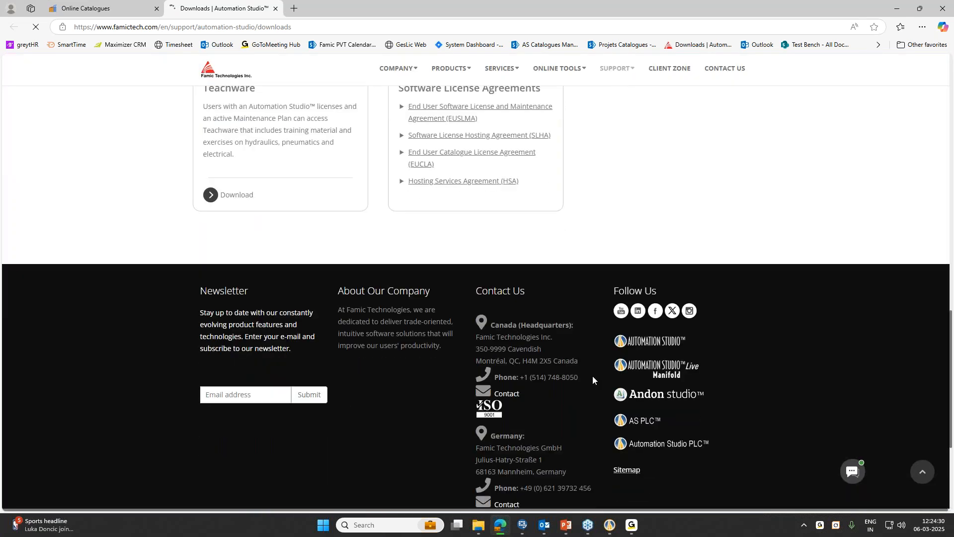
scroll(593, 376, "up", 2)
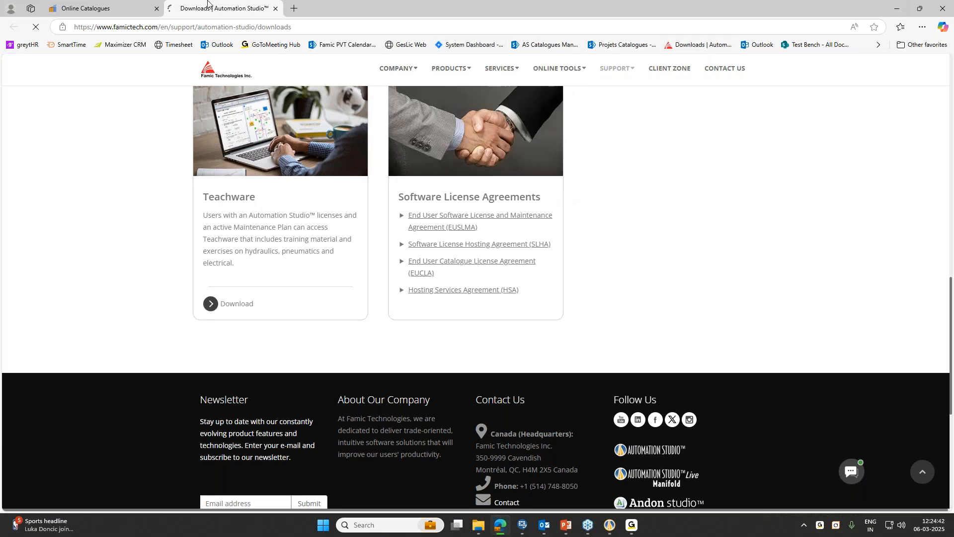
left_click(275, 9)
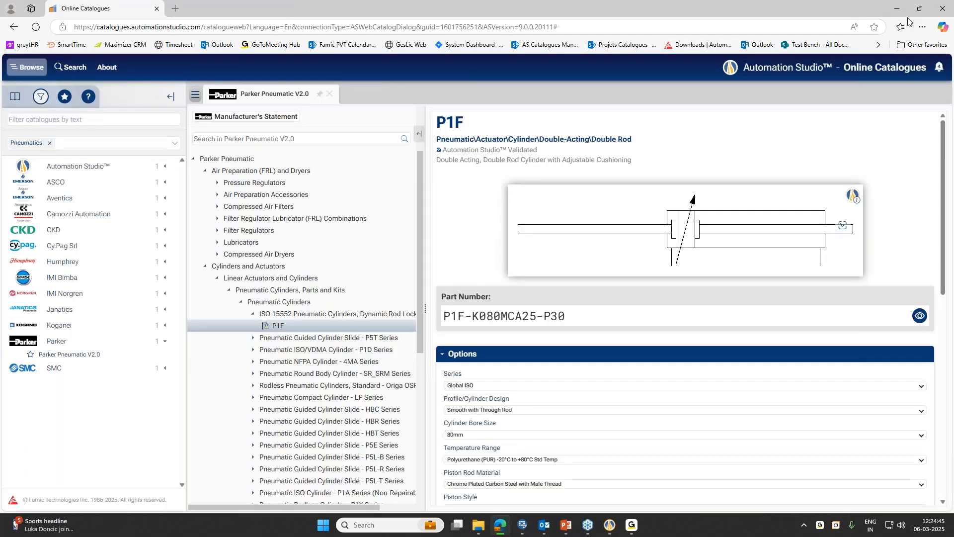
left_click(907, 16)
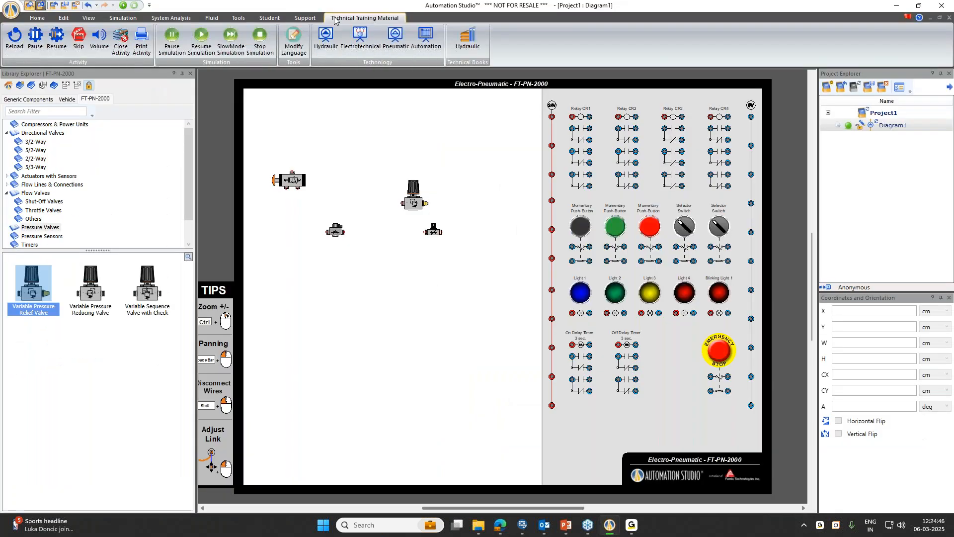
Open the pneumatic training activities catalogue and browse its Physics, Circuits and Components folders, including the Filters: Overview activity
left_click(337, 51)
left_click(348, 79)
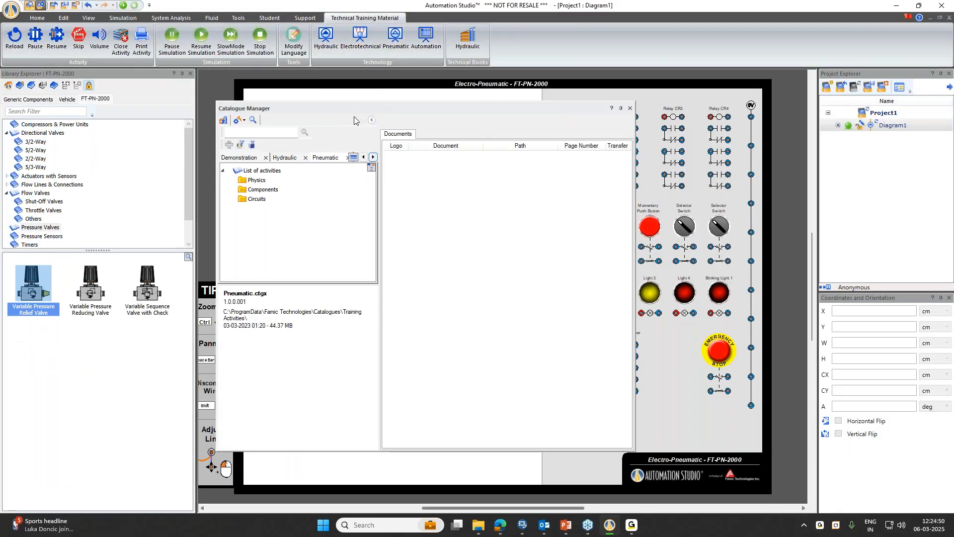
double_click(257, 180)
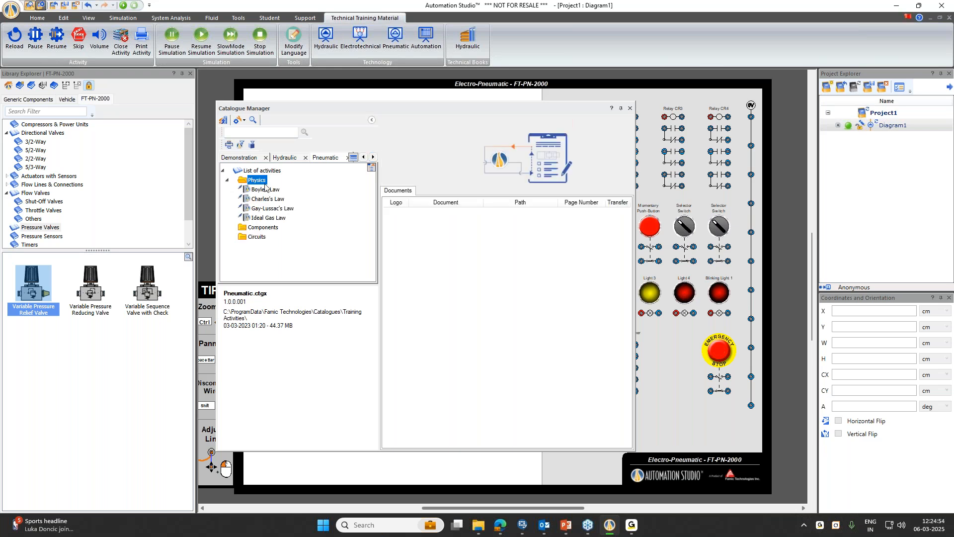
double_click(263, 237)
double_click(262, 228)
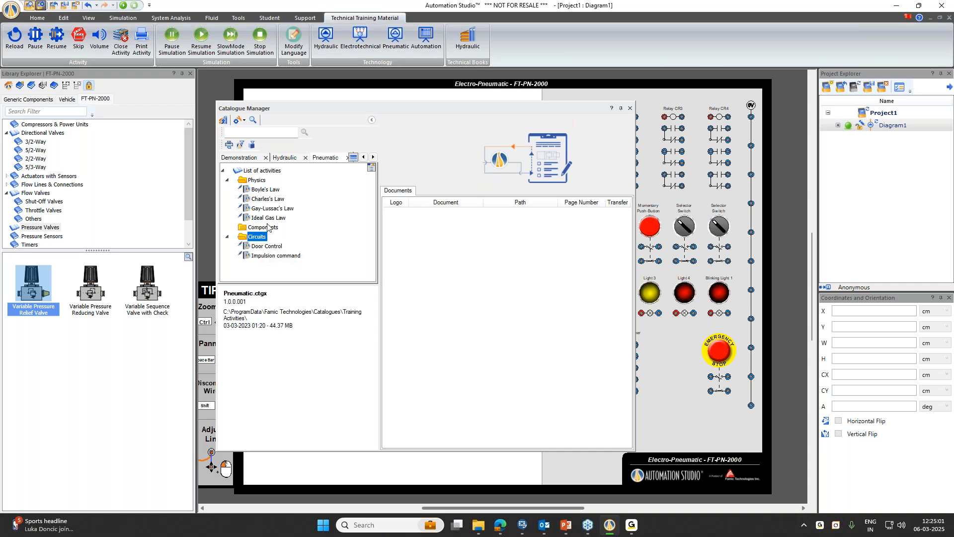
scroll(261, 254, "down", 3)
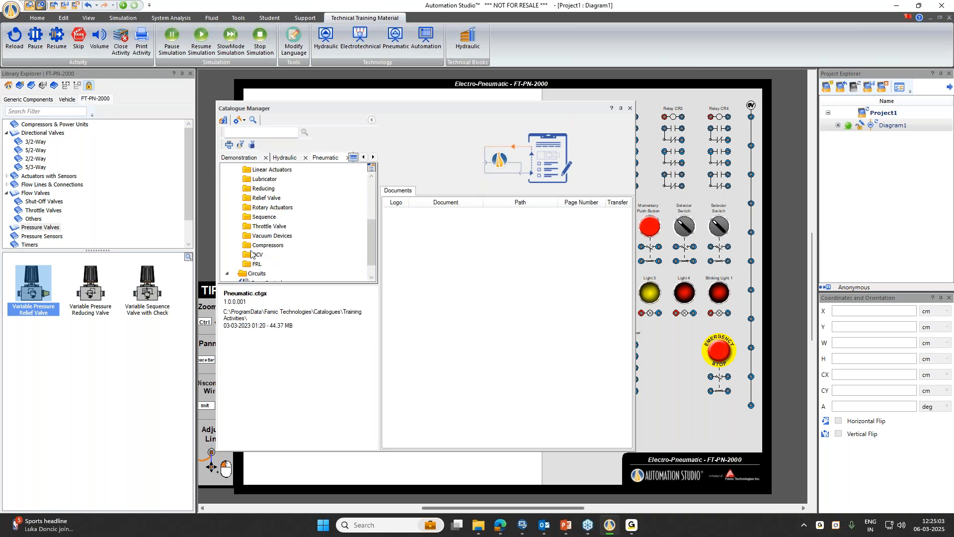
double_click(259, 208)
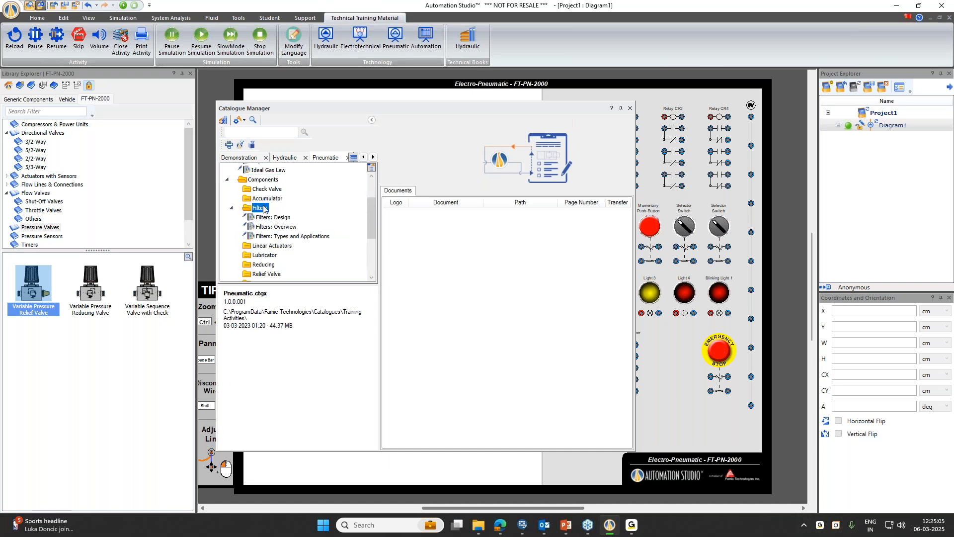
left_click(276, 230)
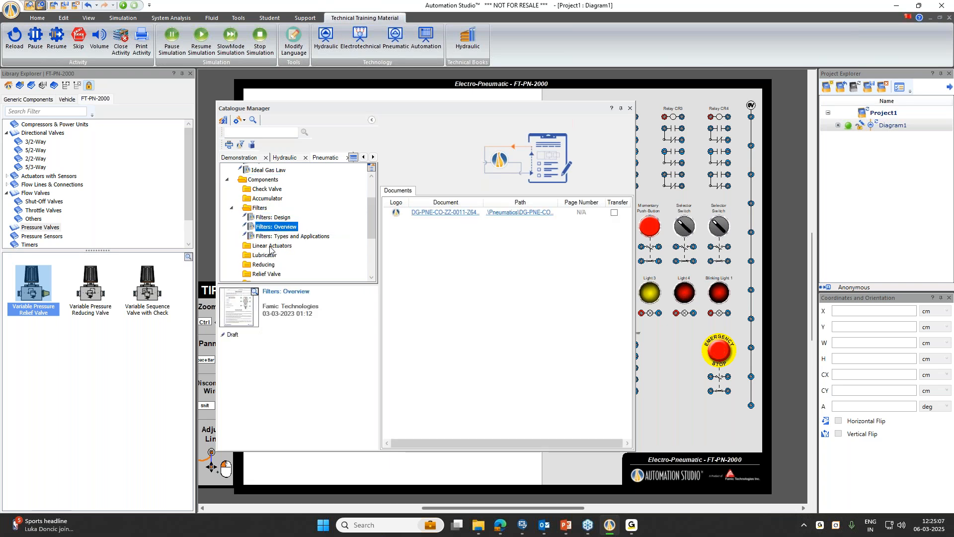
Open the Door Control activity document from the Circuits folder, discarding the changes to Project1
scroll(272, 249, "down", 3)
left_click(259, 266)
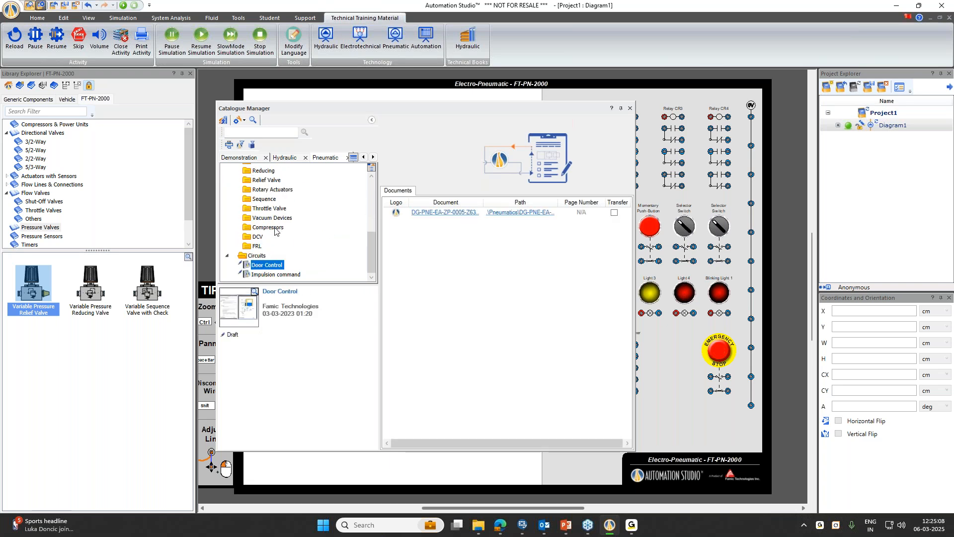
left_click(430, 214)
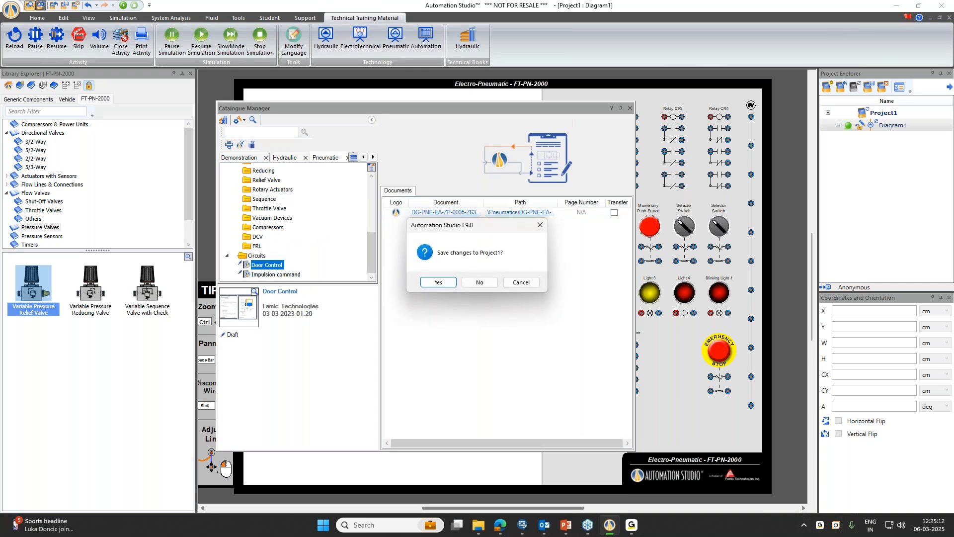
left_click(469, 281)
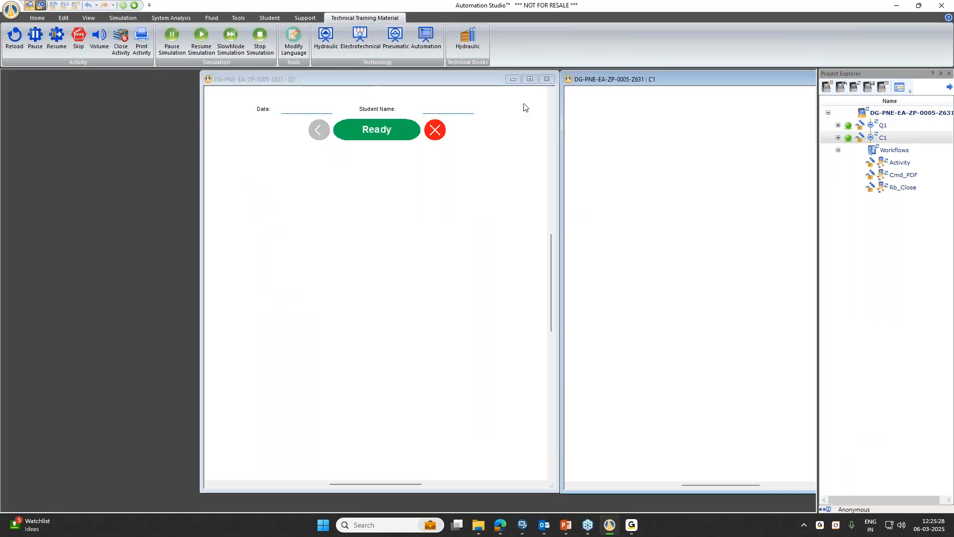
Arrange the Q1 question sheet and the C1 circuit diagram windows fully visible side by side
left_click_drag(477, 81, 411, 77)
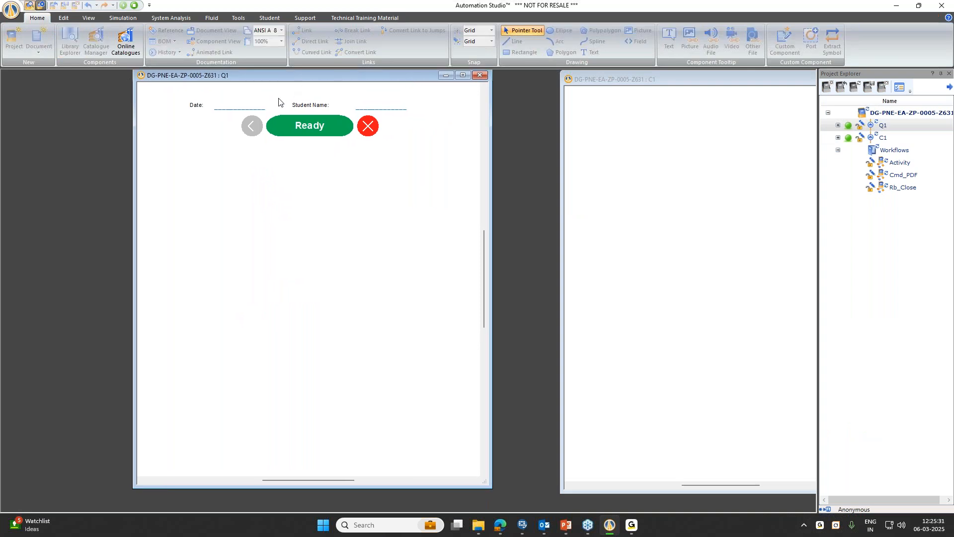
left_click(669, 84)
left_click_drag(669, 87, 586, 87)
left_click_drag(386, 80, 344, 89)
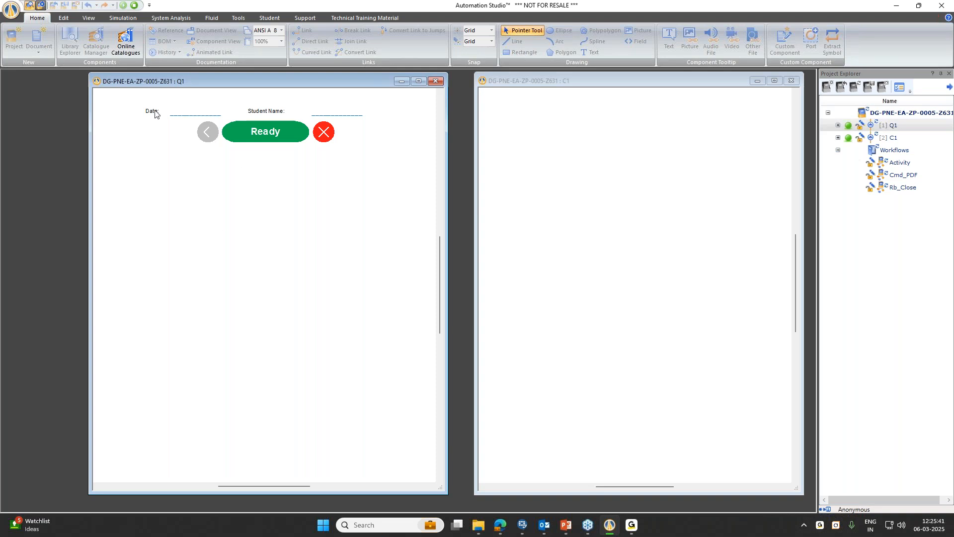
Fill in the Date field of the Q1 question sheet with 6-3-25
left_click(189, 118)
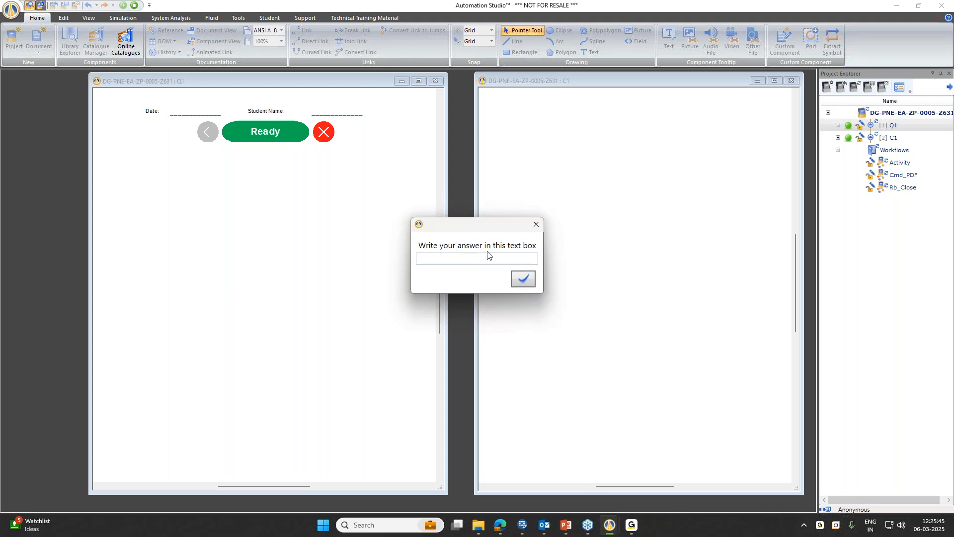
left_click(489, 259)
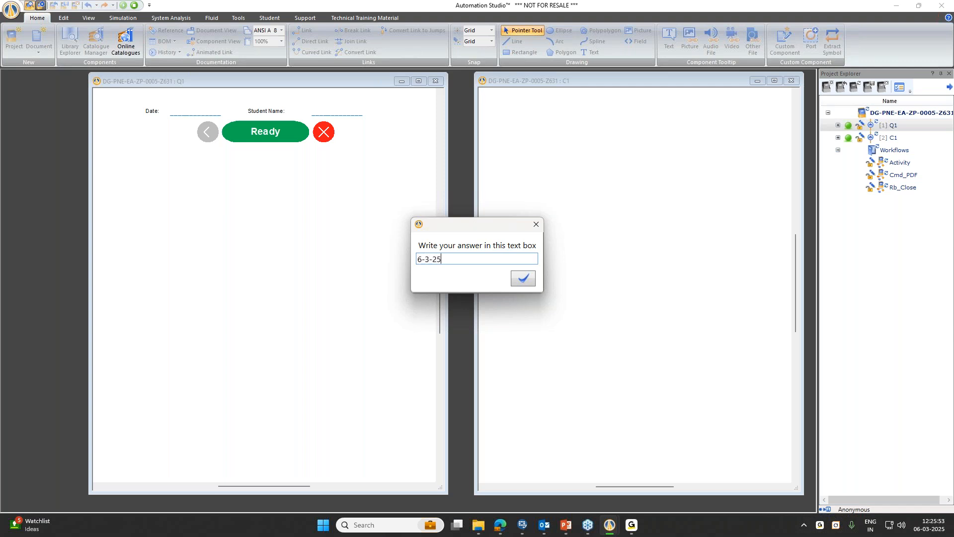
type("6-3-25")
key("Return")
key("BackSpace")
left_click(522, 278)
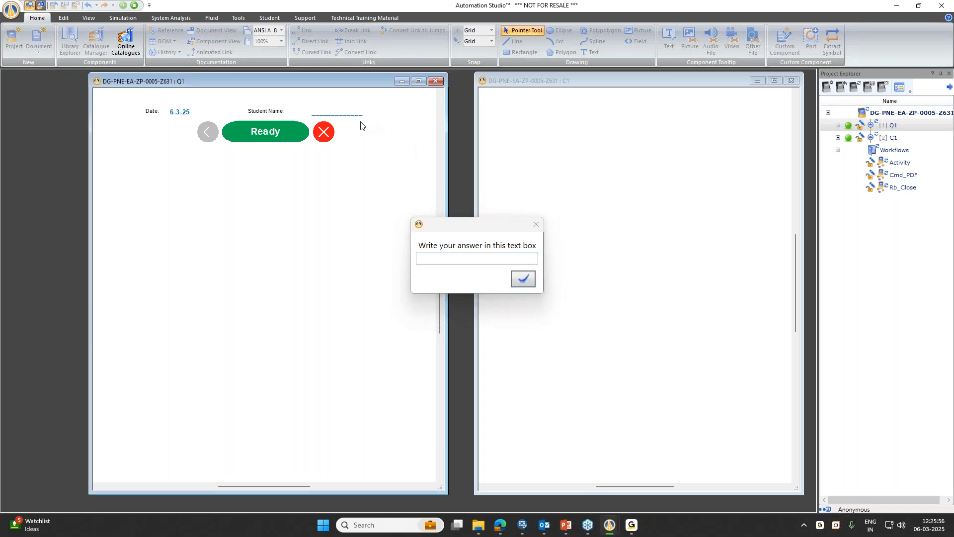
Enter the student's name on the question sheet and start the Door Control activity
left_click(468, 259)
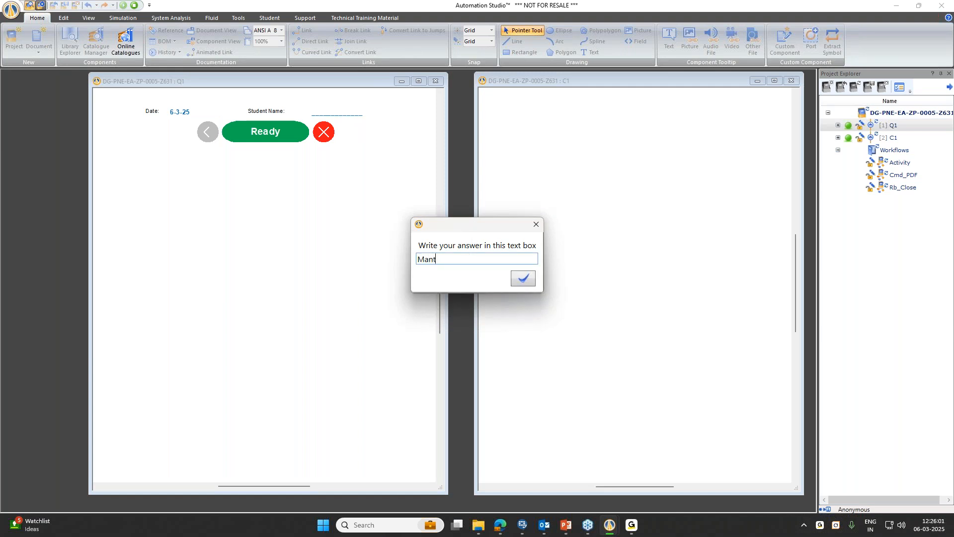
left_click(523, 279)
left_click(535, 226)
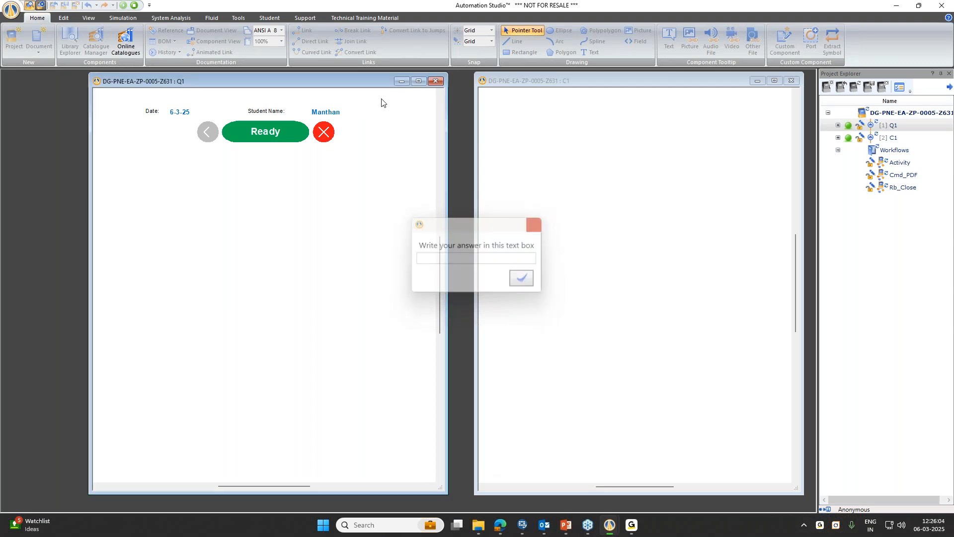
left_click(293, 130)
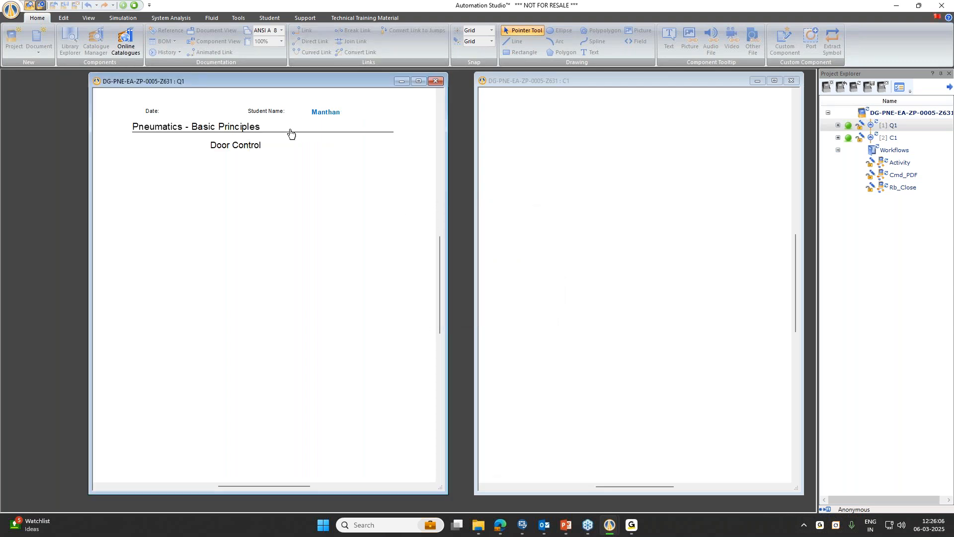
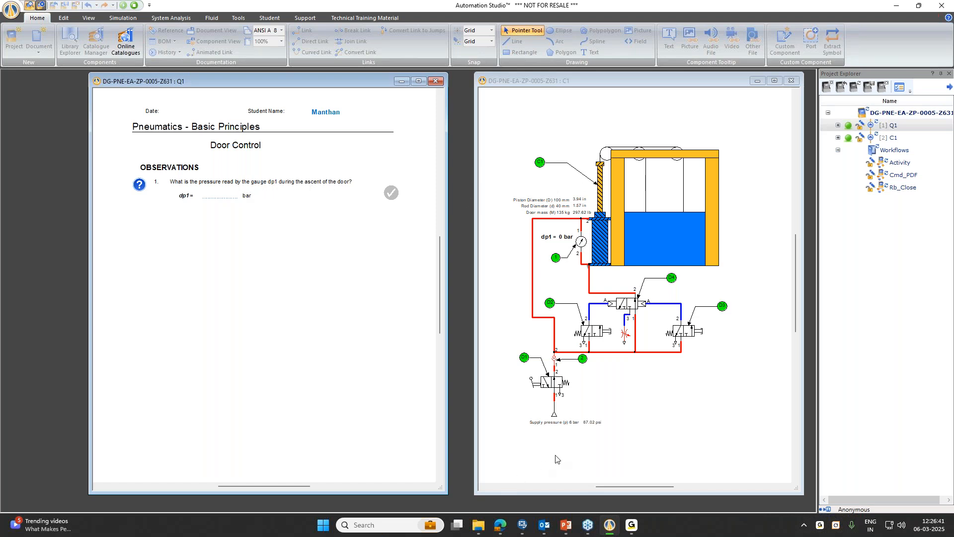
Answer observation question 1 on the door's ascent by entering 15 bar as the dp1 gauge pressure
left_click(600, 247)
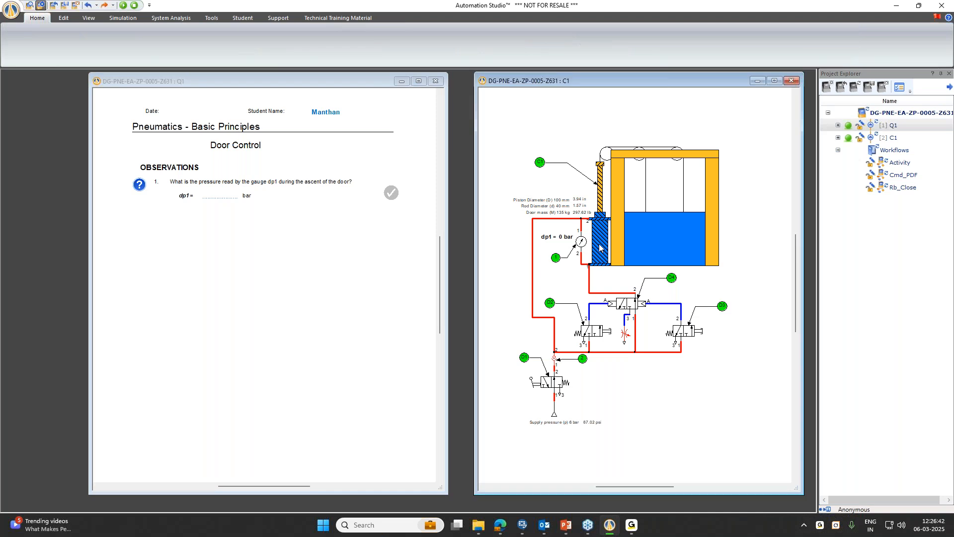
left_click(222, 199)
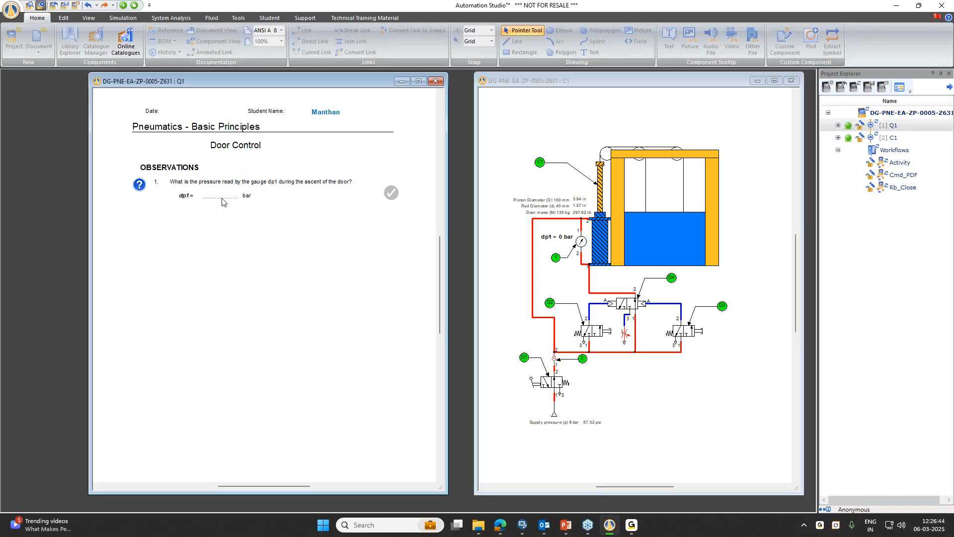
type("15")
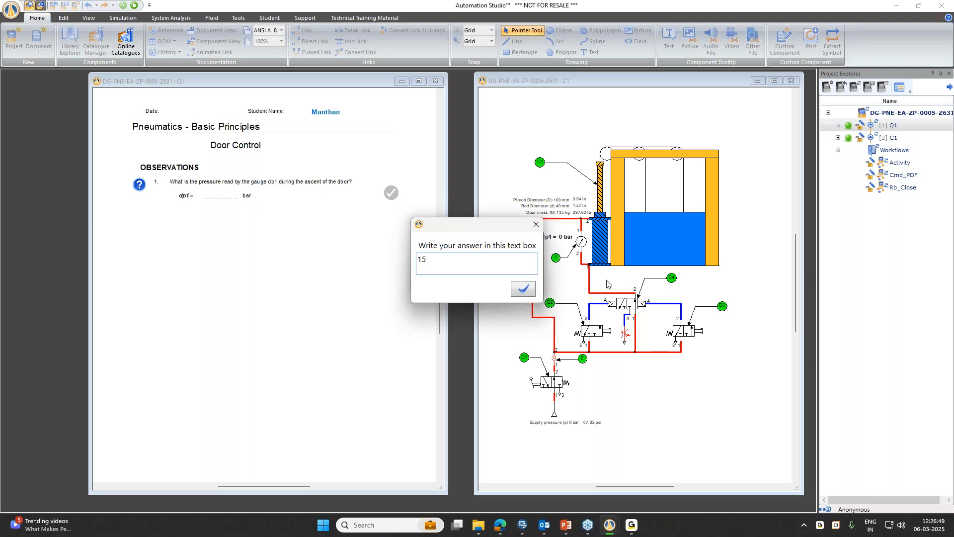
left_click(523, 278)
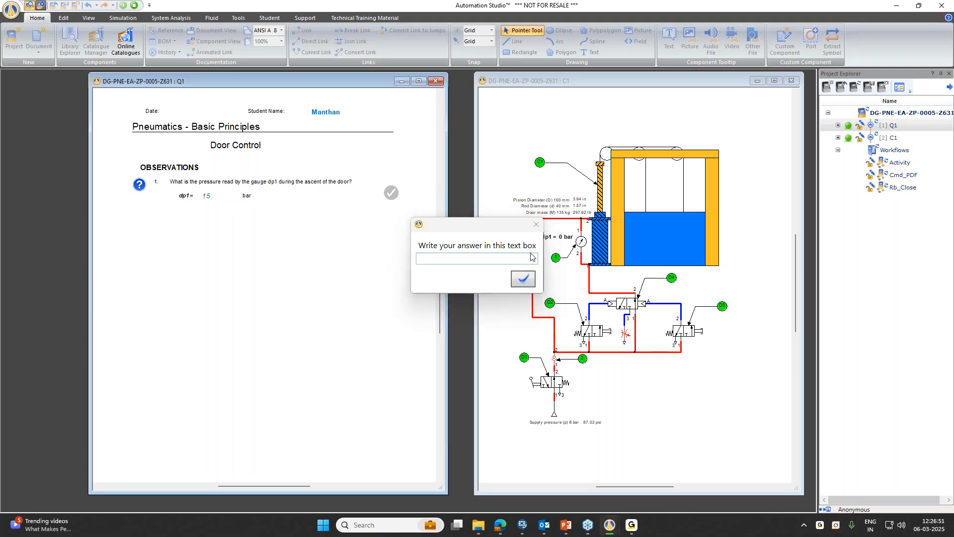
Validate the answer to observation question 1, and operate the D1 lever valve and the D3 push-button valve in the door circuit
left_click(394, 196)
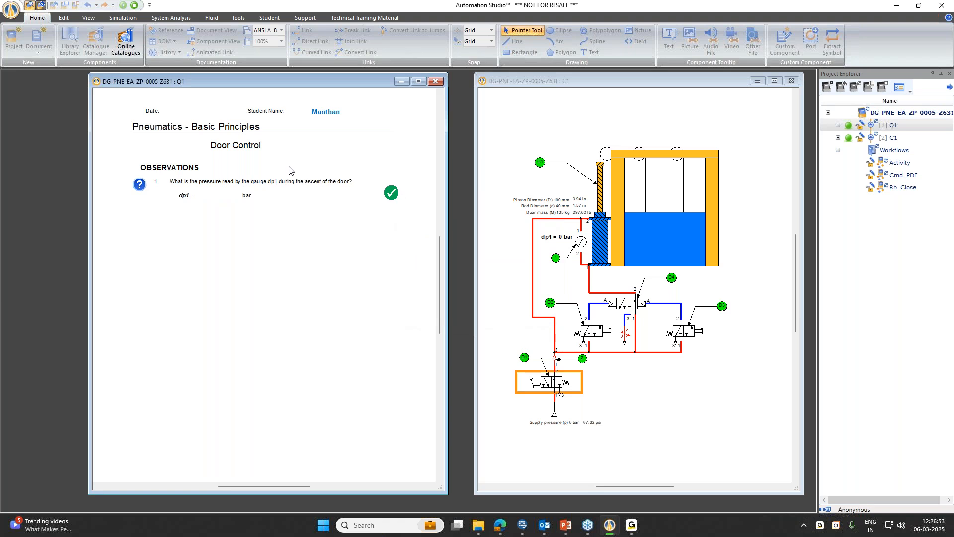
left_click(567, 388)
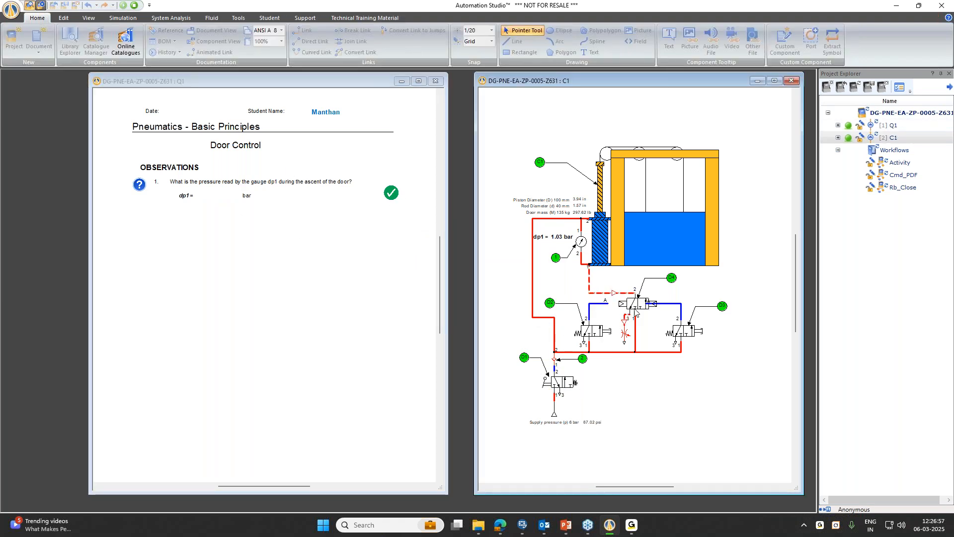
left_click(691, 331)
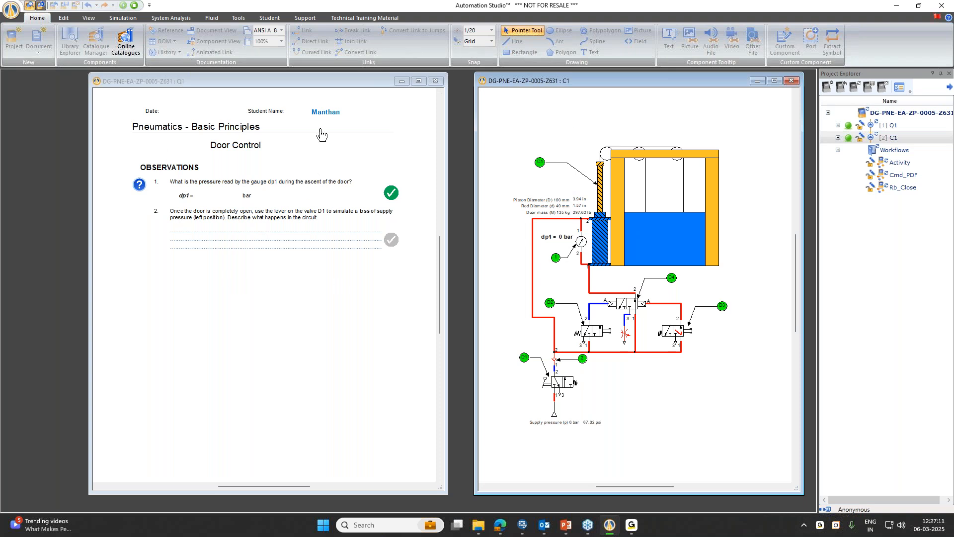
Stop the Door Control simulation and move the Q1 question sheet window next to the C1 diagram with the catalogue closed
left_click(135, 6)
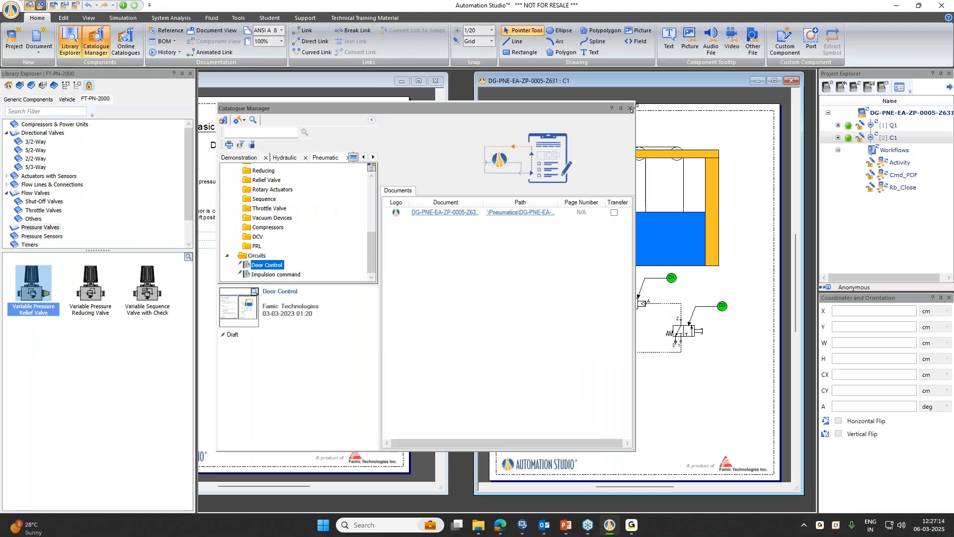
left_click(631, 108)
left_click_drag(340, 79, 367, 83)
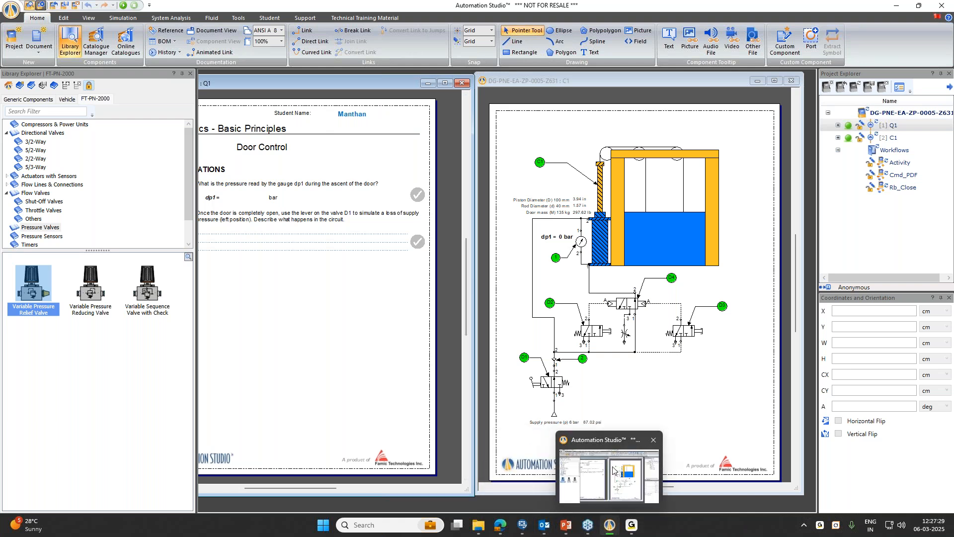
left_click(619, 441)
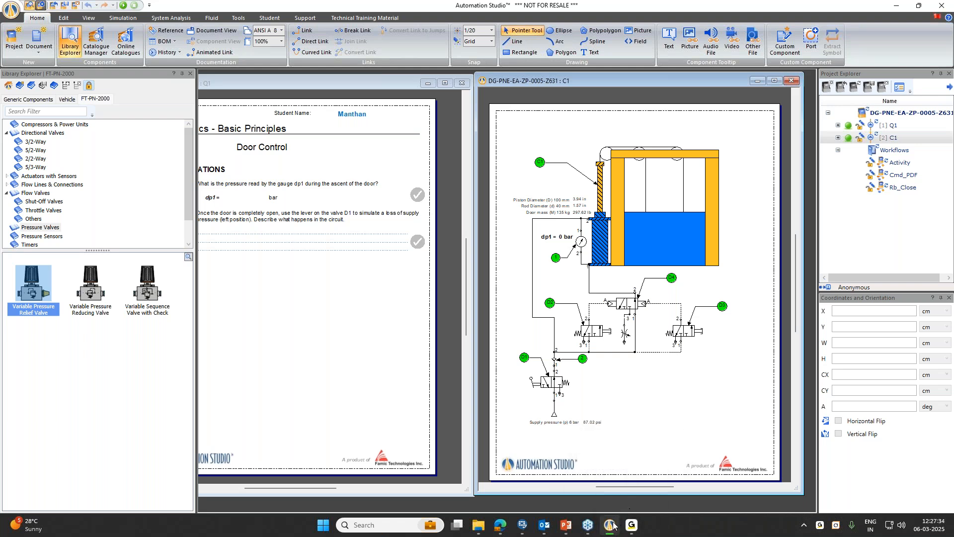
left_click(58, 18)
left_click(38, 21)
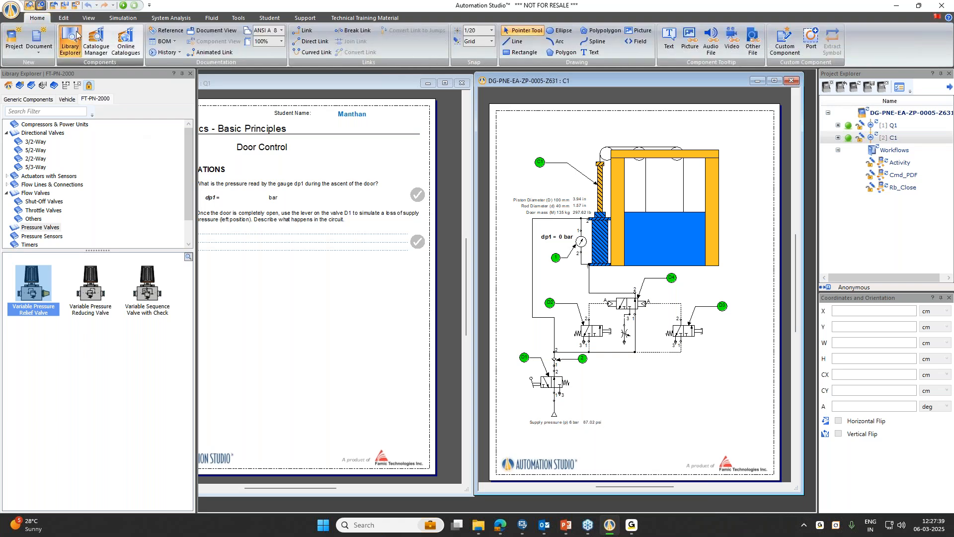
Search the Catalogue Manager for "pneumatic"
left_click(104, 43)
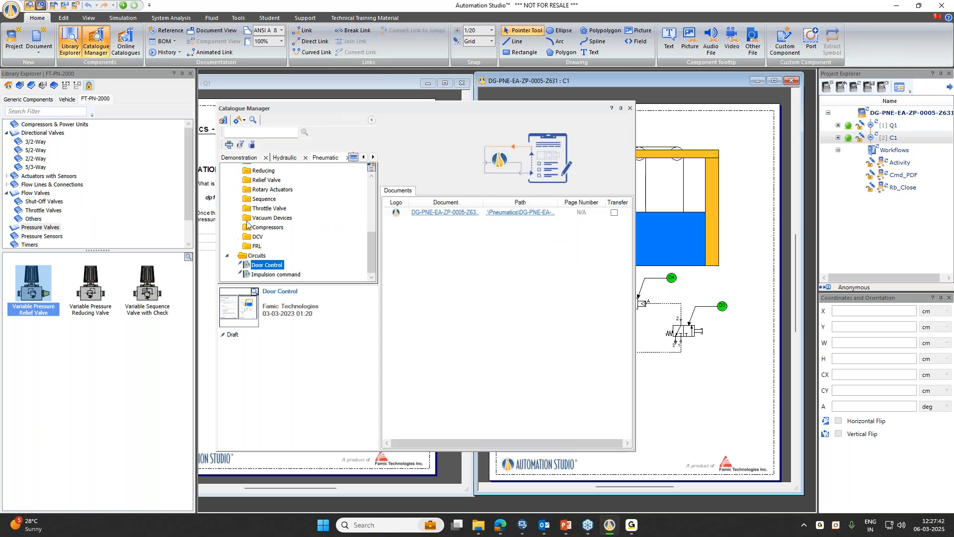
left_click(260, 133)
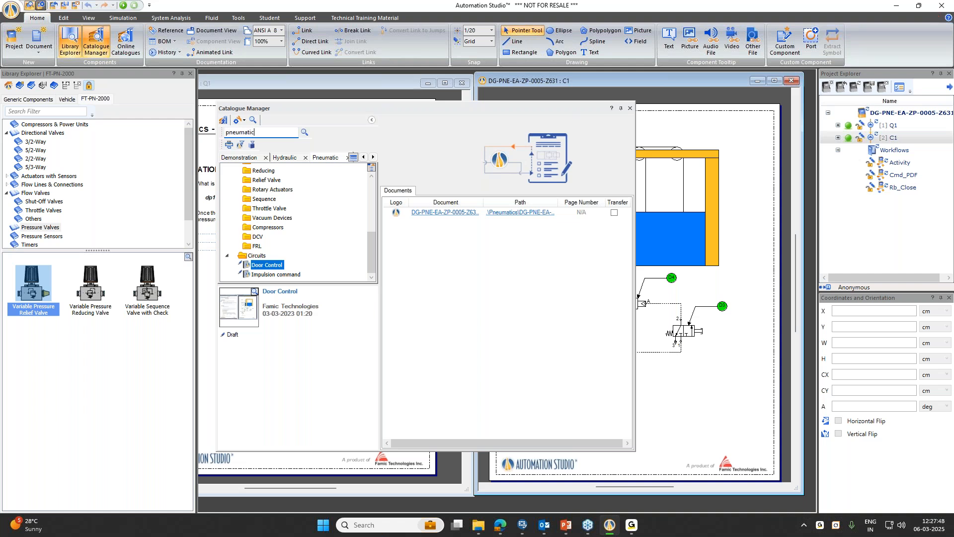
key("Return")
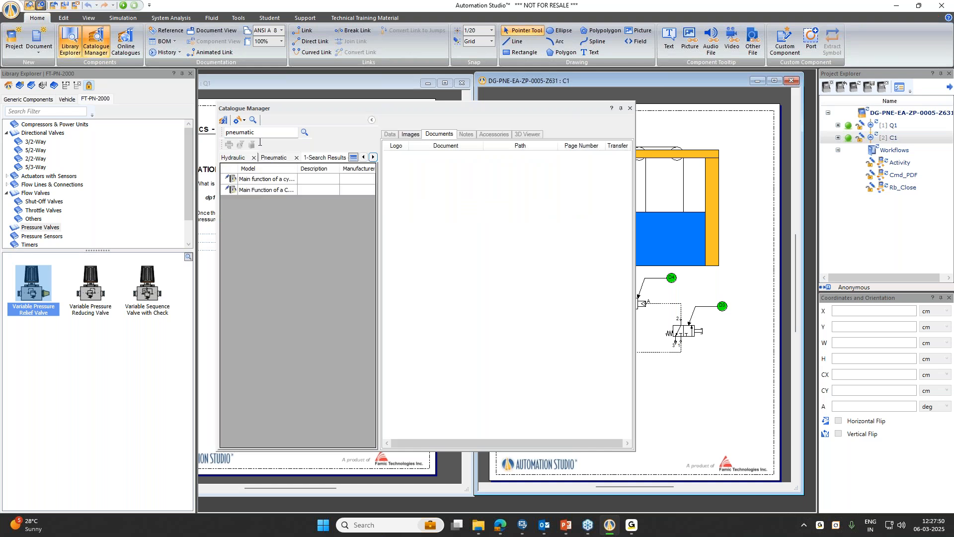
Open the training activity on the main function of a cylinder in a pneumatic circuit, discarding the changes to the Door Control project
left_click(254, 181)
left_click(258, 190)
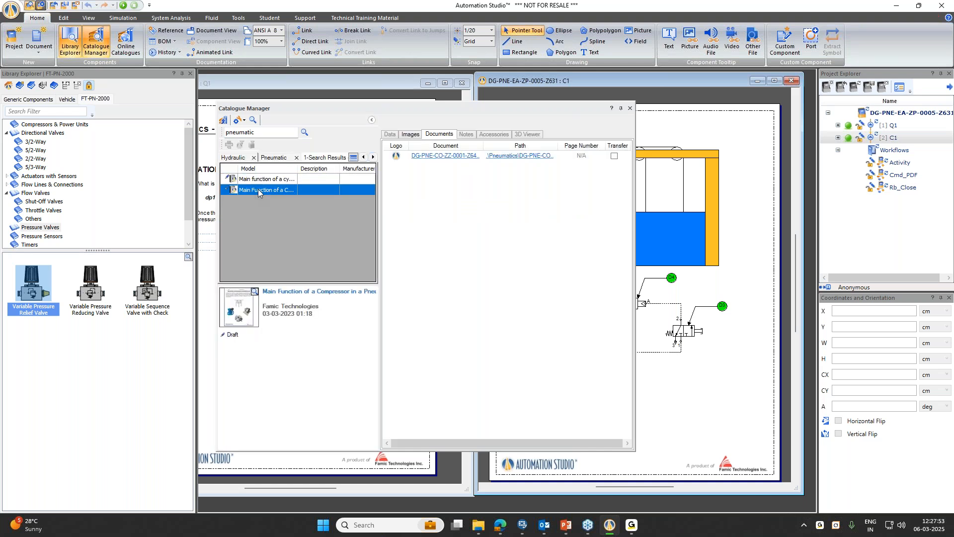
left_click(265, 181)
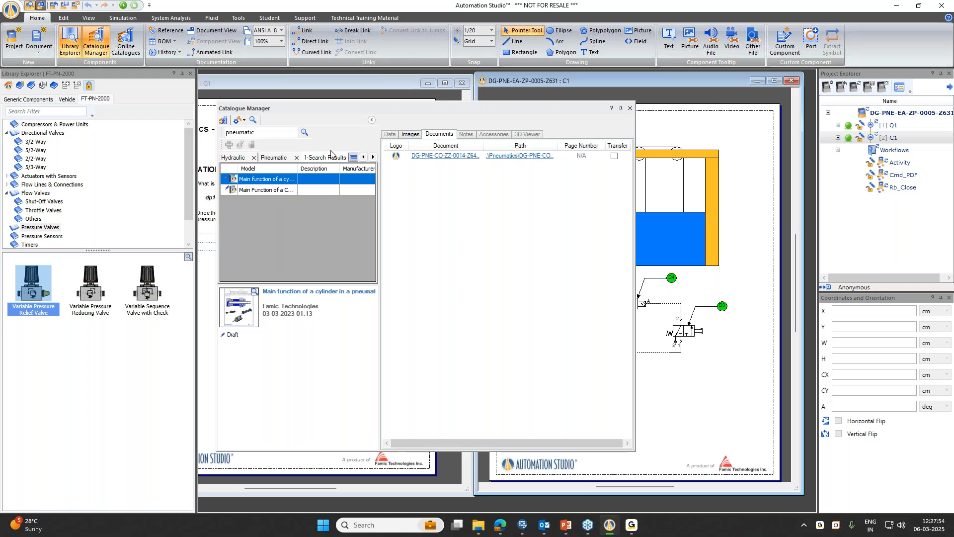
left_click(268, 132)
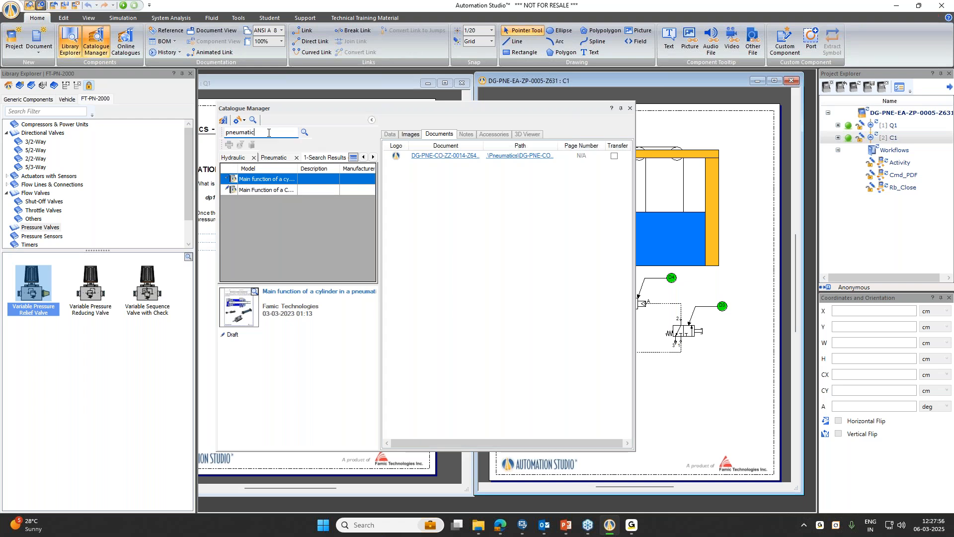
left_click(445, 156)
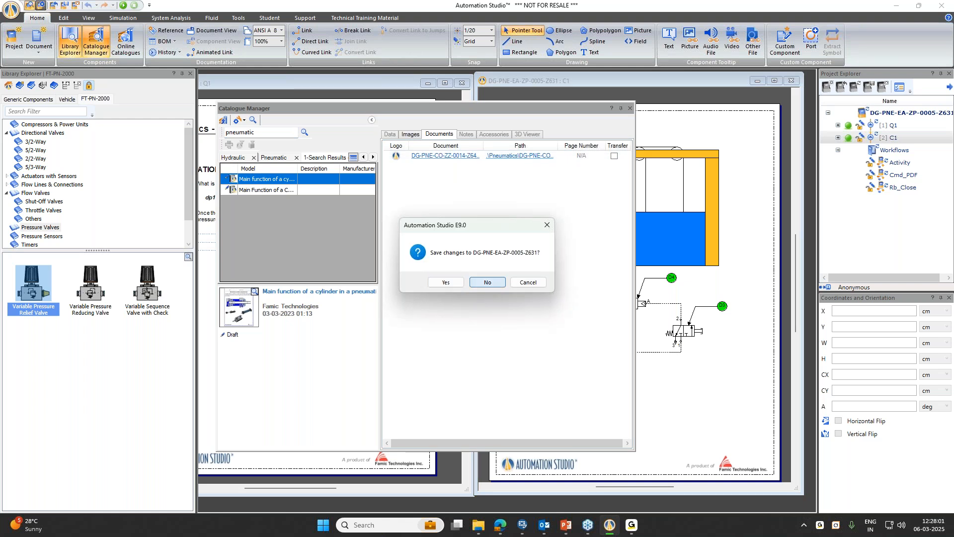
left_click(486, 282)
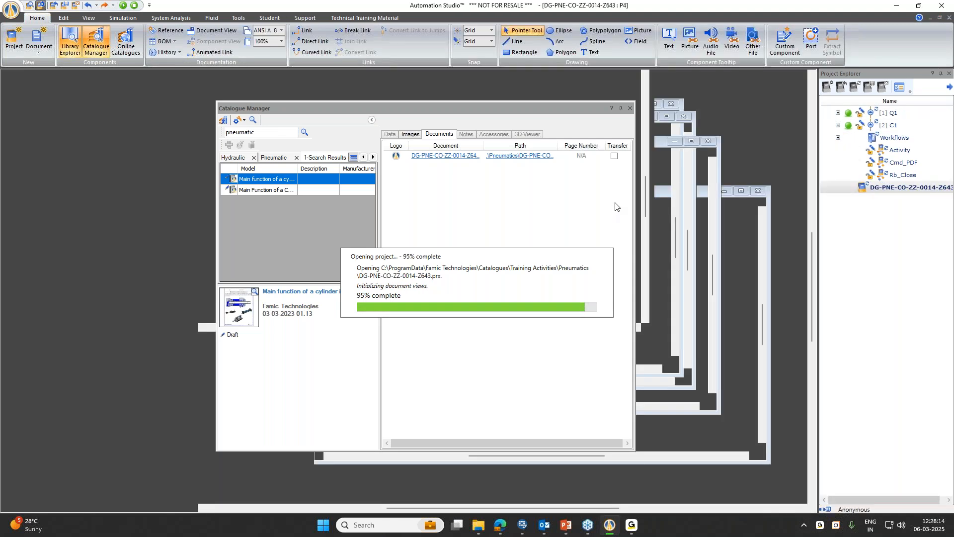
left_click(630, 108)
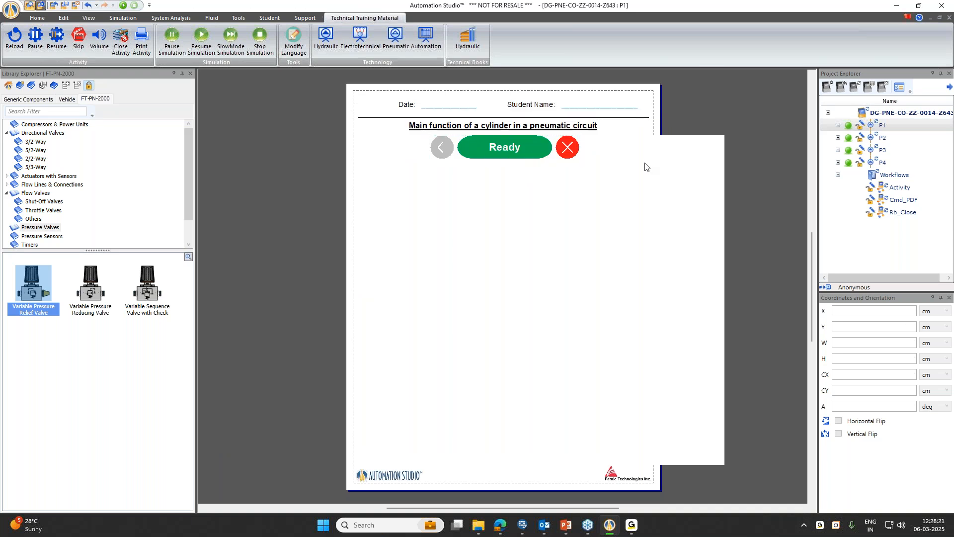
left_click(85, 17)
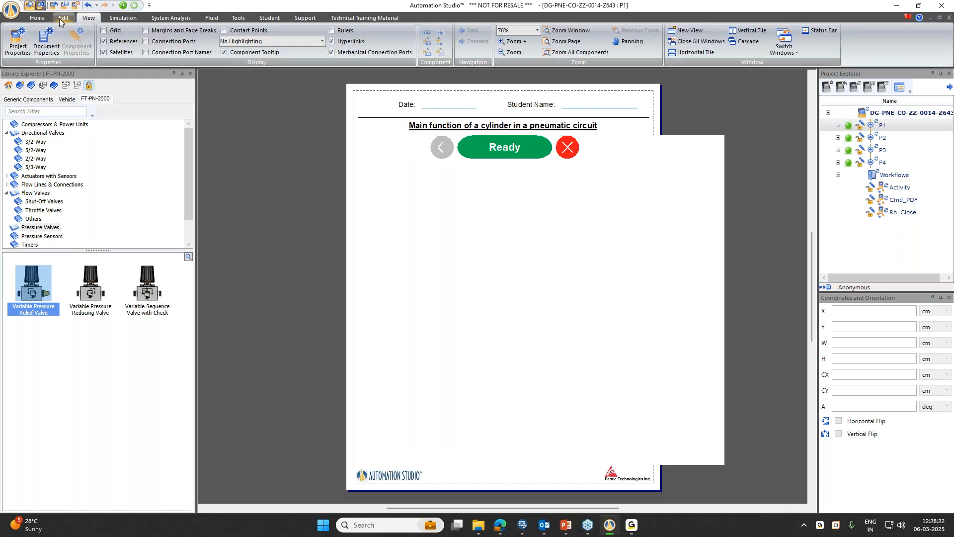
scroll(58, 19, "up", 2)
scroll(71, 21, "down", 3)
scroll(71, 21, "up", 3)
Clear the Catalogue Manager search and look through the Pneumatic and Hydraulic lists of training activities
left_click(96, 43)
double_click(242, 133)
key("BackSpace")
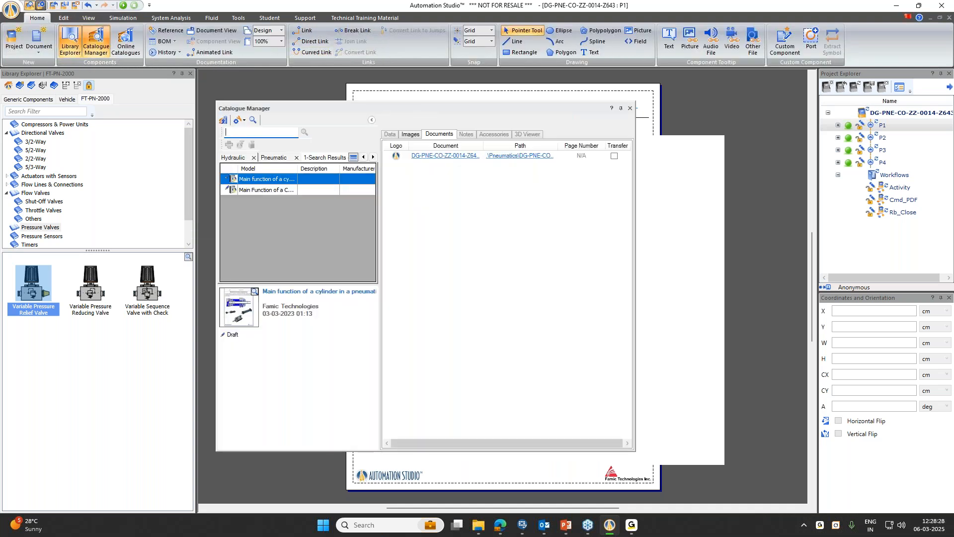
left_click(272, 158)
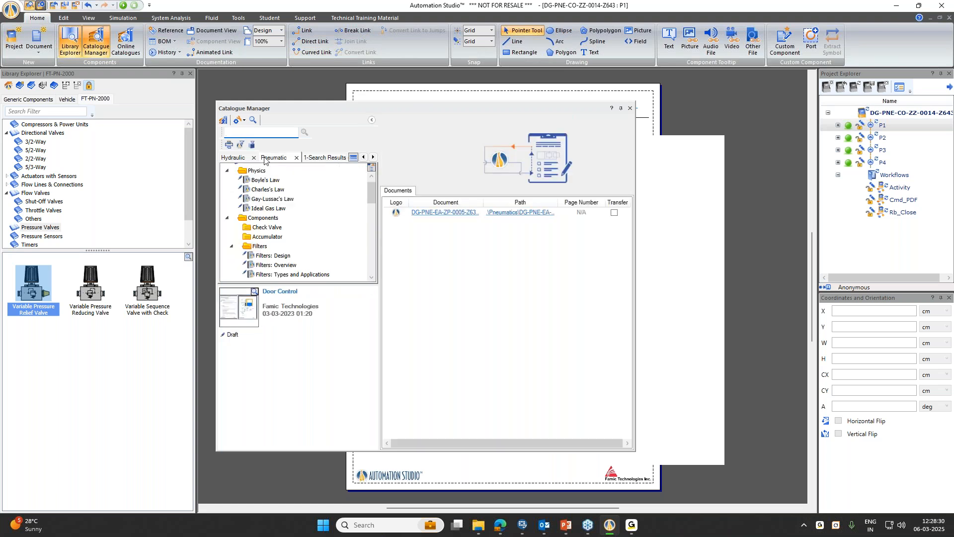
scroll(278, 272, "down", 1)
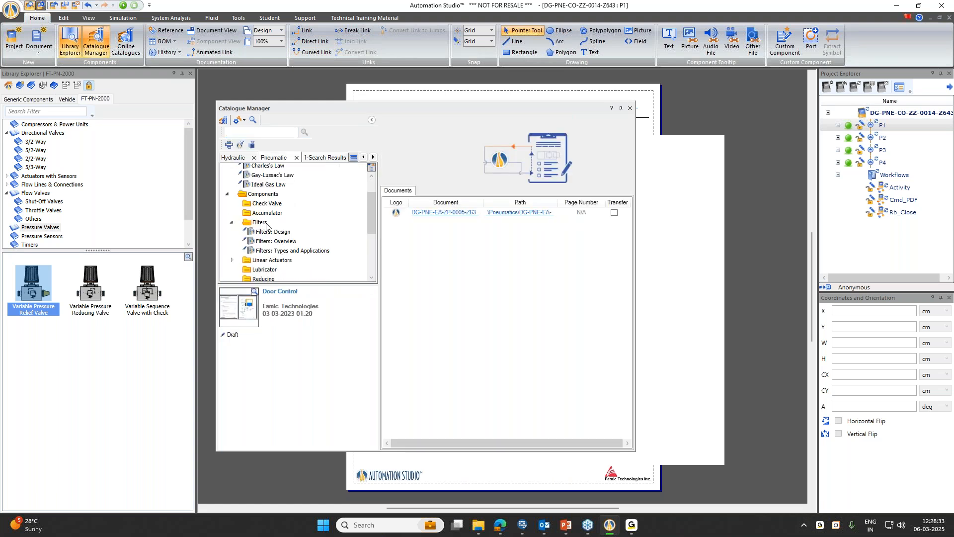
left_click(235, 157)
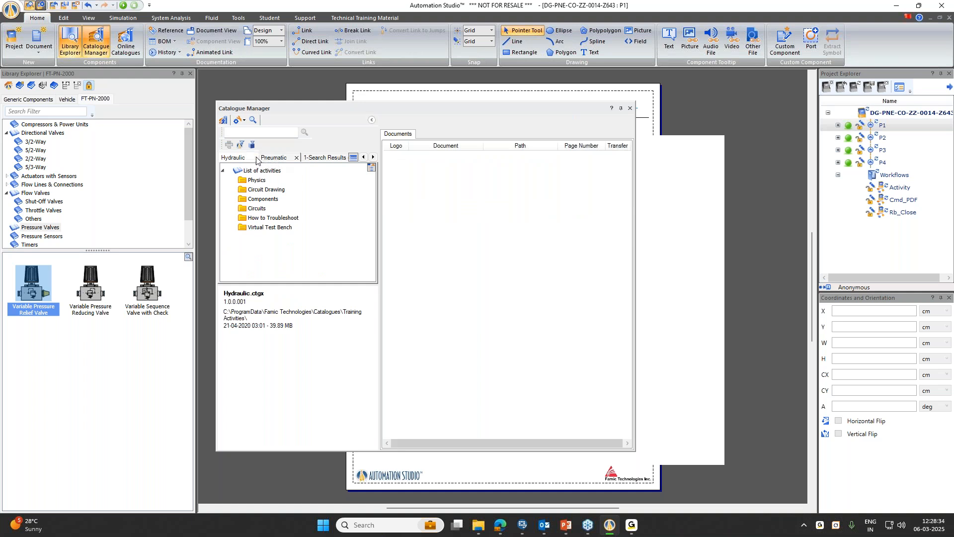
left_click(255, 159)
Show the Demonstration catalogue and expand the Consumption folder of its Energy projects
left_click(364, 157)
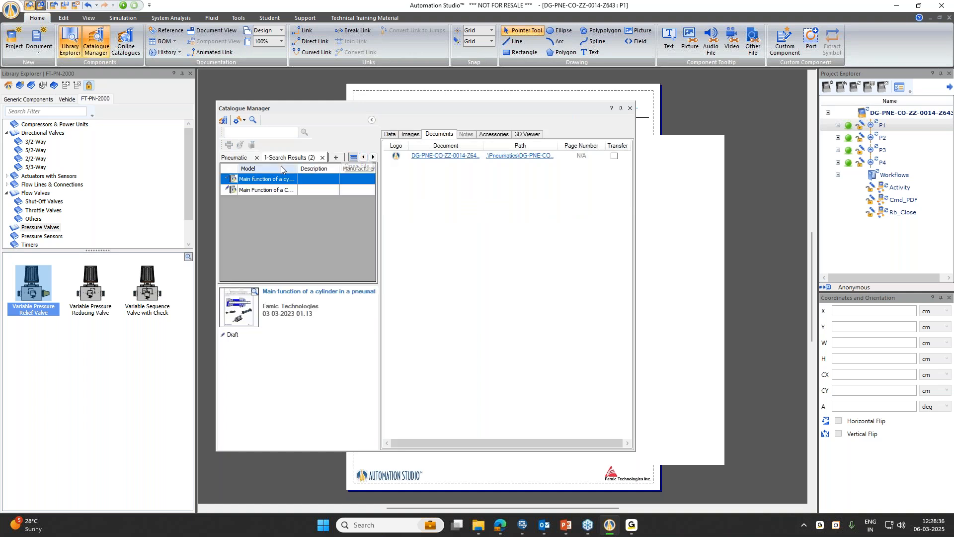
left_click(364, 157)
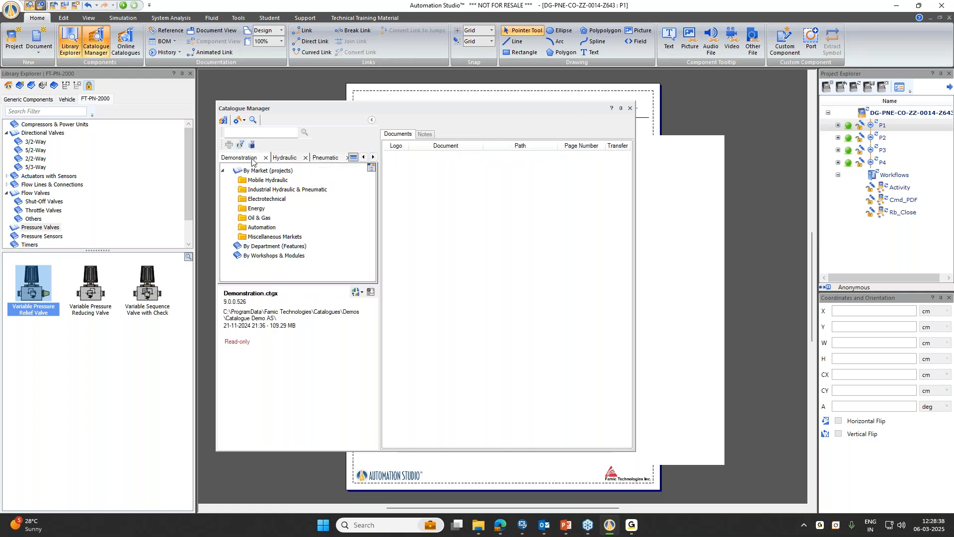
double_click(257, 209)
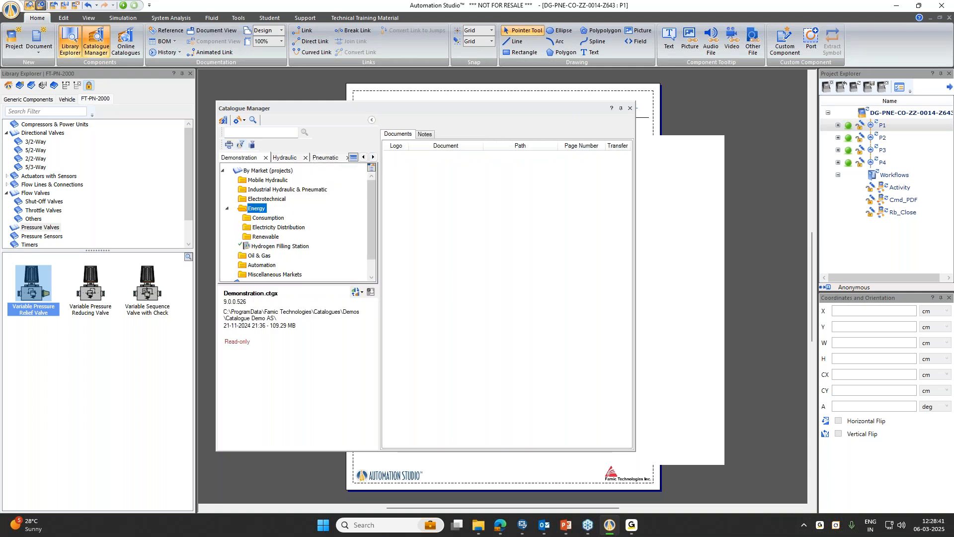
double_click(272, 219)
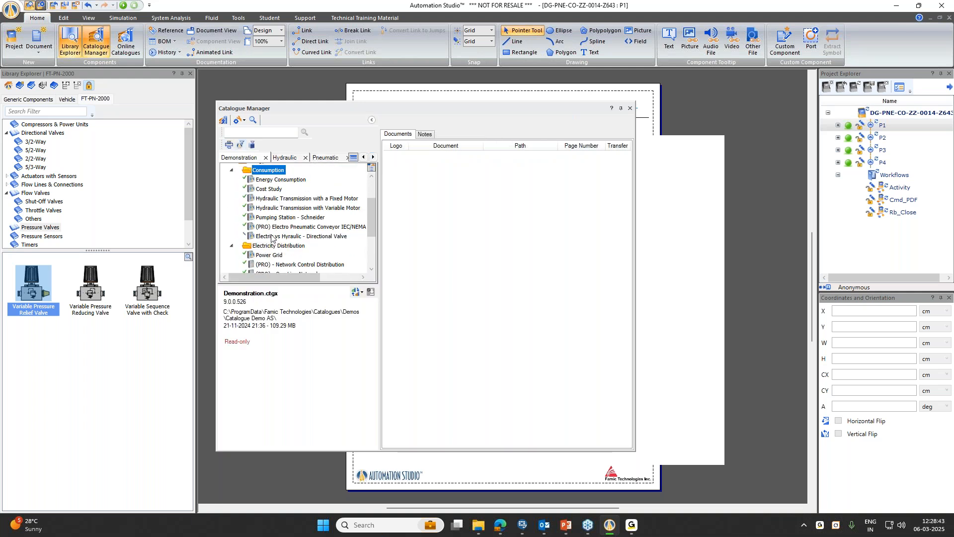
Browse the Automation SFC - Grafcet demos and preview 2 Pneumatic Cylinders, Basic - 2 Cylinders and Pneumatic SFC Circuit
scroll(271, 238, "down", 3)
double_click(269, 247)
scroll(268, 239, "up", 6)
scroll(261, 225, "down", 8)
scroll(261, 225, "down", 2)
left_click(285, 214)
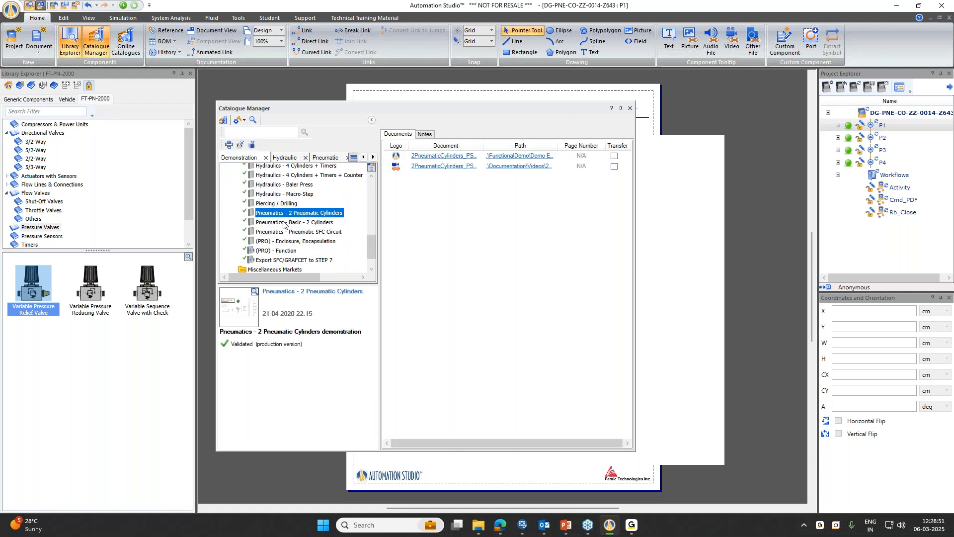
left_click(283, 223)
left_click(284, 232)
scroll(286, 240, "down", 1)
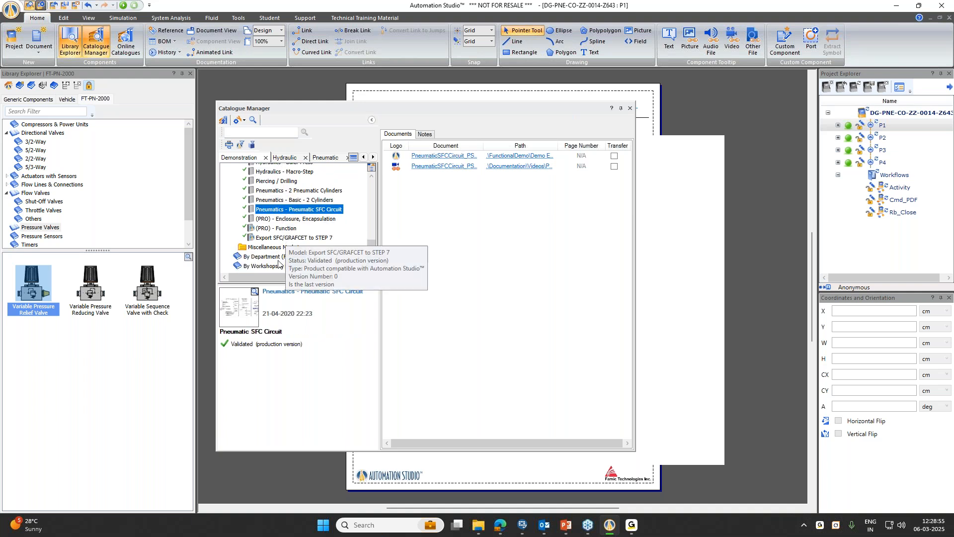
View the demo videos of Pneumatics - Basic - 2 Cylinders and Pneumatics - Pneumatic SFC Circuit, closing the player after each
left_click(304, 200)
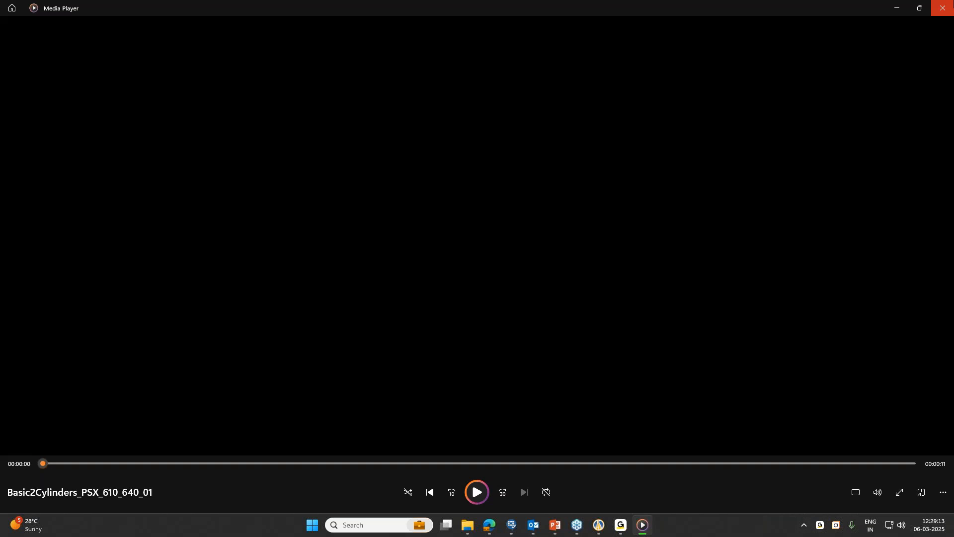
left_click(943, 8)
left_click(312, 209)
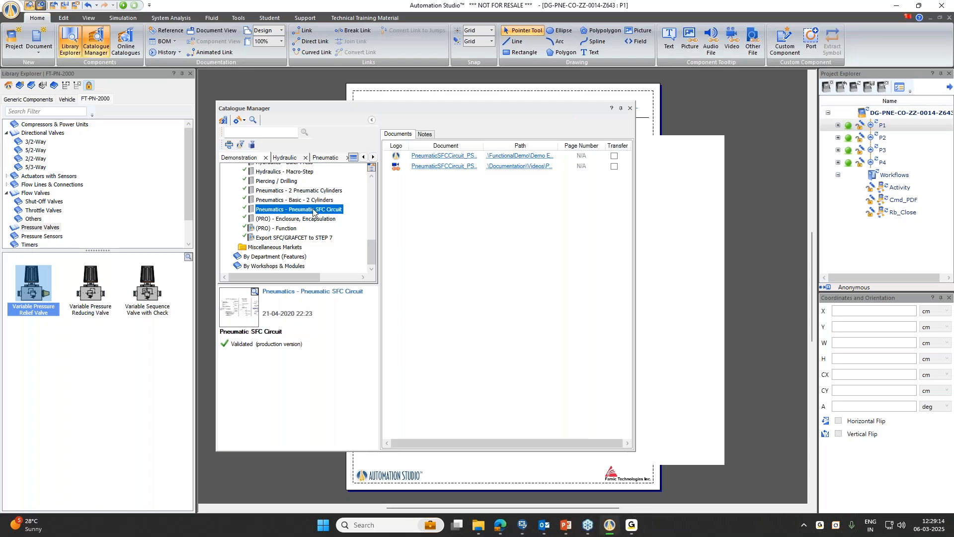
left_click(425, 168)
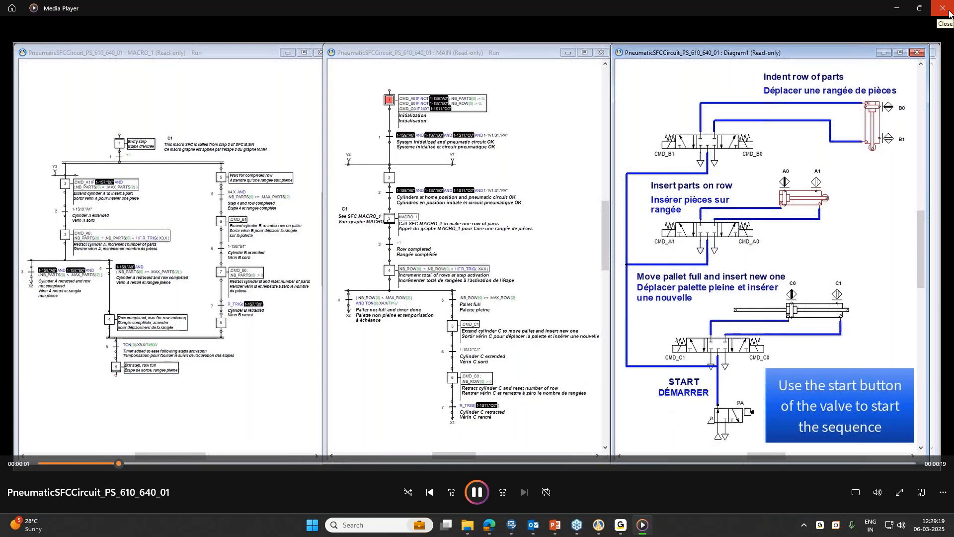
left_click(949, 12)
Expand the Automation folder of the Electrotechnical projects in the Demonstration catalogue
scroll(271, 204, "up", 2)
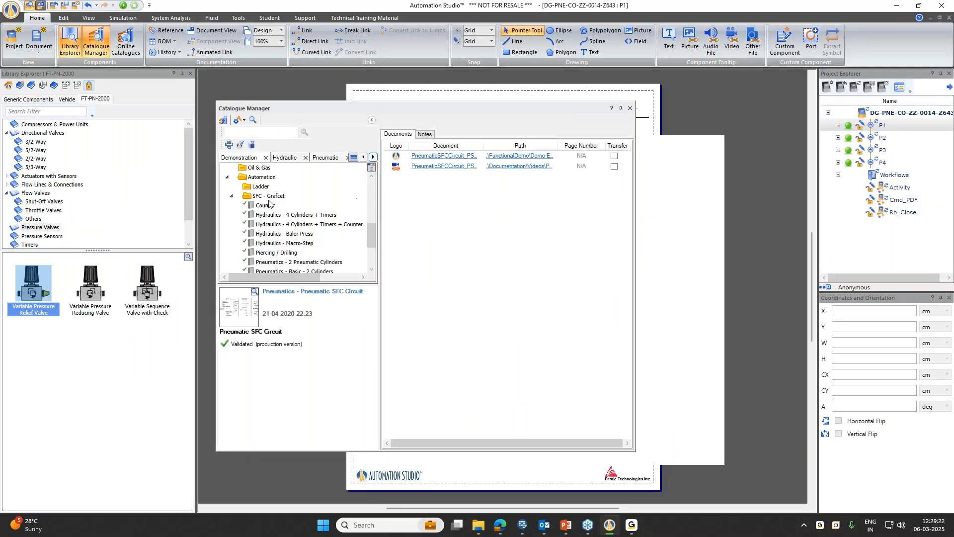
left_click(234, 199)
scroll(244, 188, "up", 3)
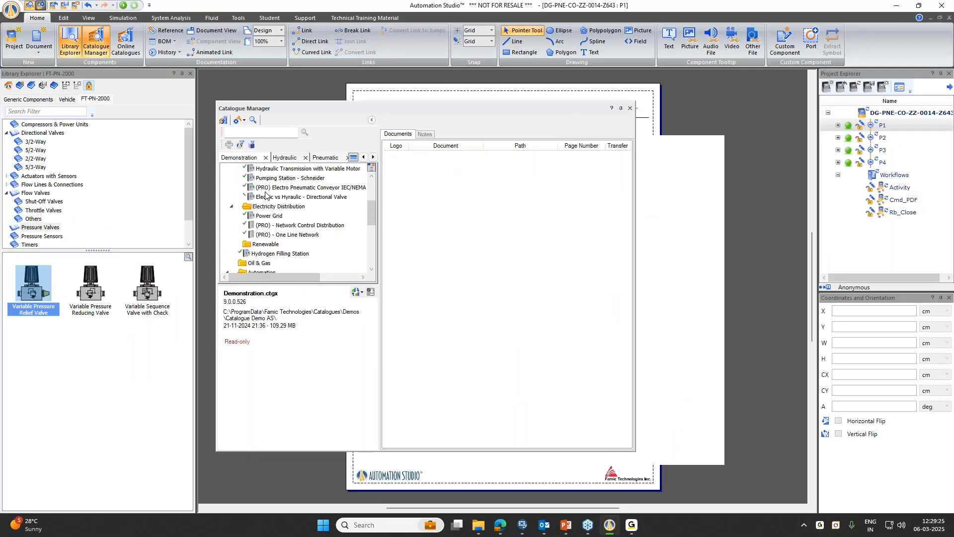
scroll(277, 238, "up", 2)
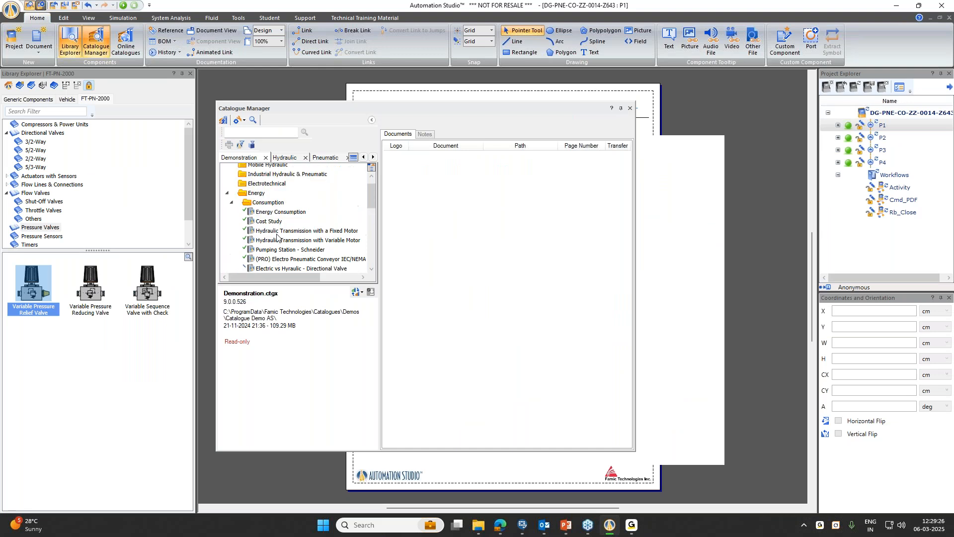
double_click(270, 199)
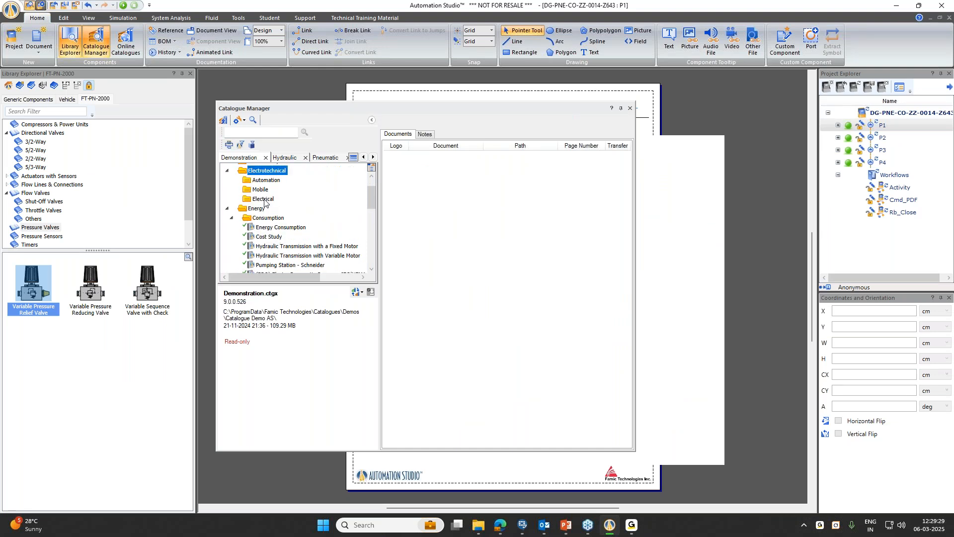
double_click(274, 181)
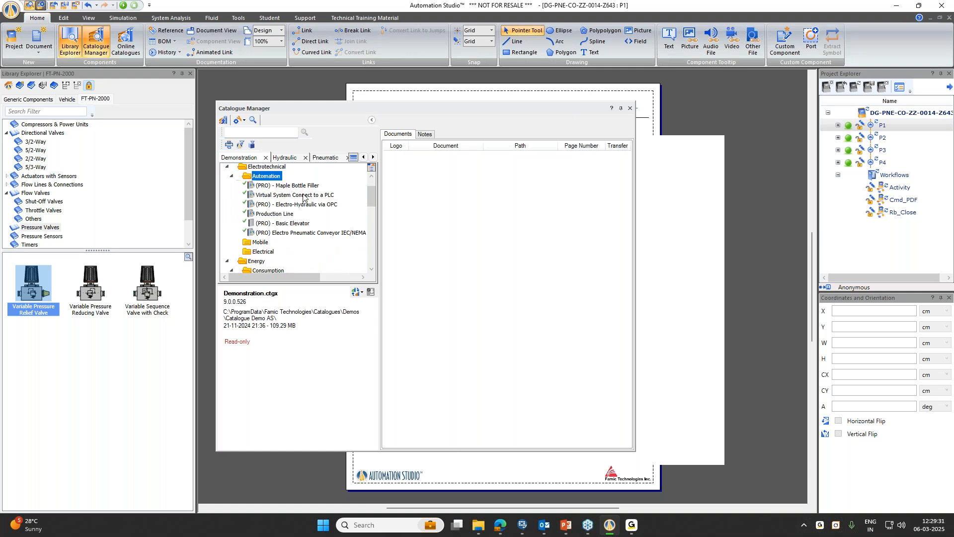
Expand the Industrial Hydraulic & Pneumatic folder of the Demonstration catalogue and preview Oleopneumatic - Hydraulic Regulator
scroll(286, 203, "up", 1)
scroll(286, 204, "up", 1)
double_click(266, 190)
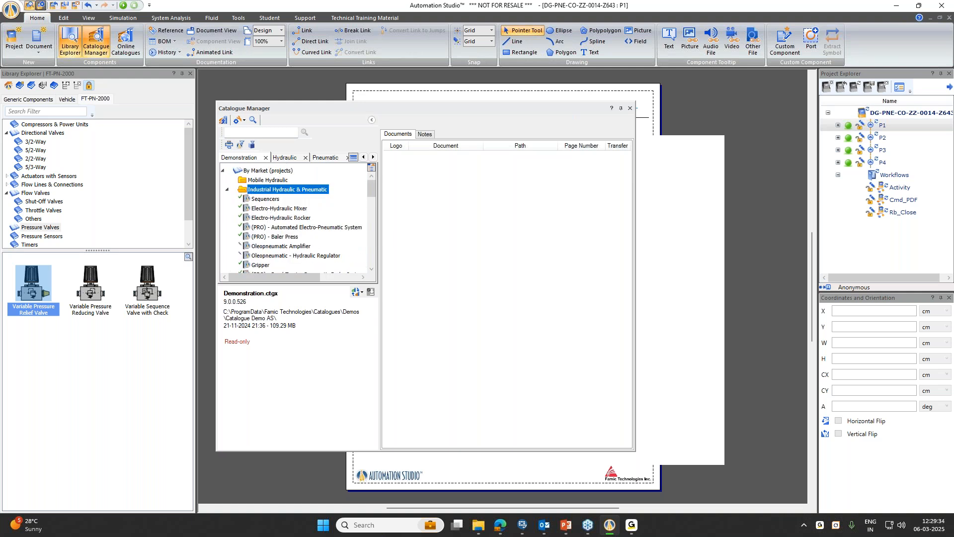
mouse_move(263, 251)
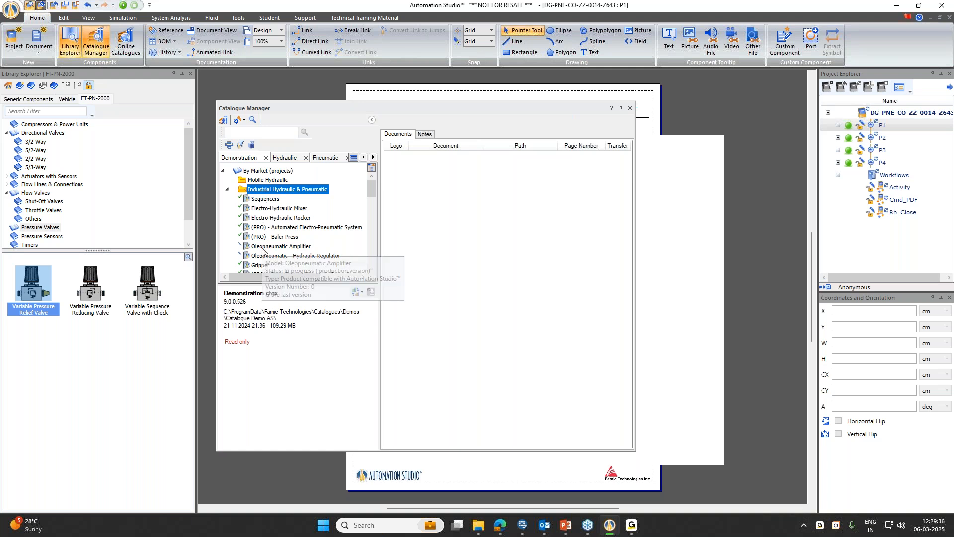
scroll(263, 251, "down", 1)
left_click(265, 233)
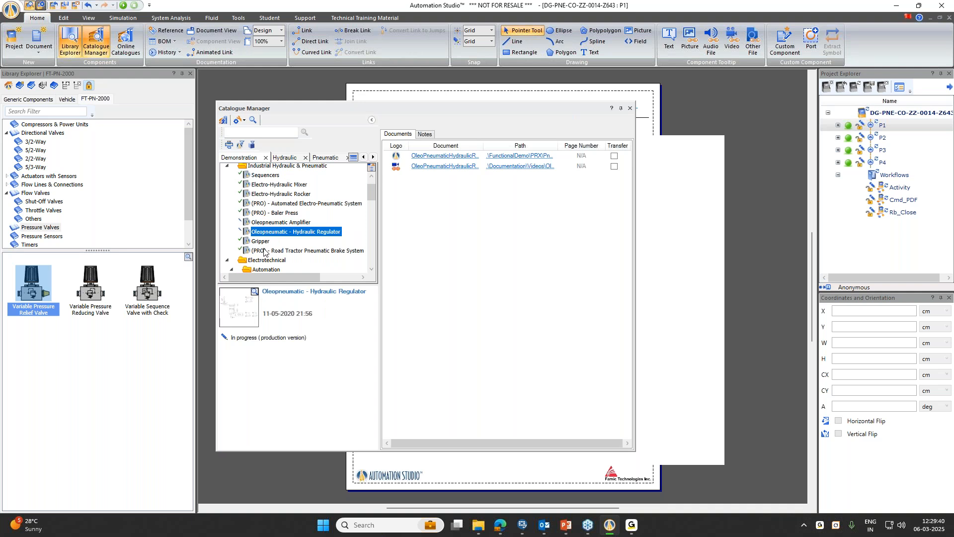
View the demo video of (PRO) - Road Tractor Pneumatic Brake System and close the player
left_click(268, 251)
left_click(427, 177)
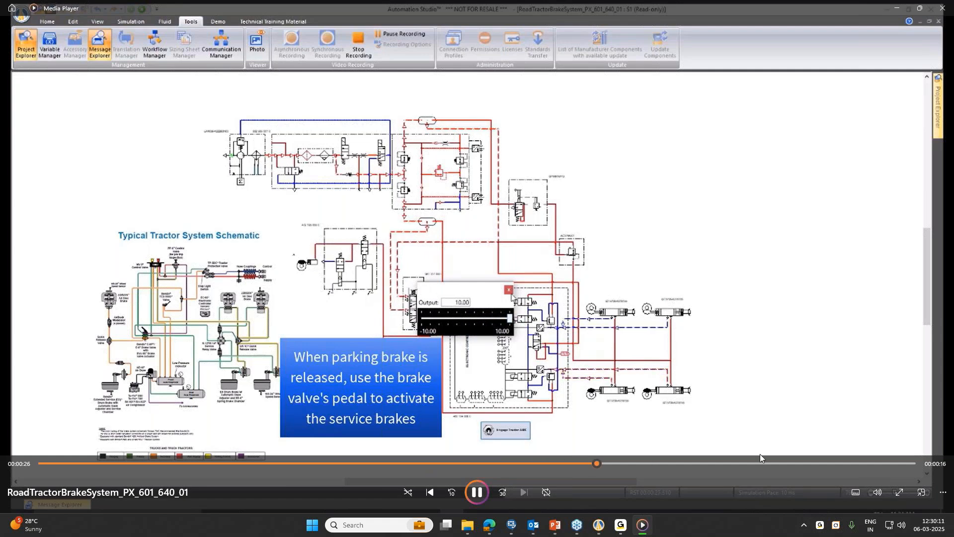
left_click(943, 8)
Browse the Industrial Hydraulic & Pneumatic demos from Electro-Hydraulic Mixer through Baler Press and Oleopneumatic Amplifier to Road Tractor Pneumatic Brake System
left_click(277, 185)
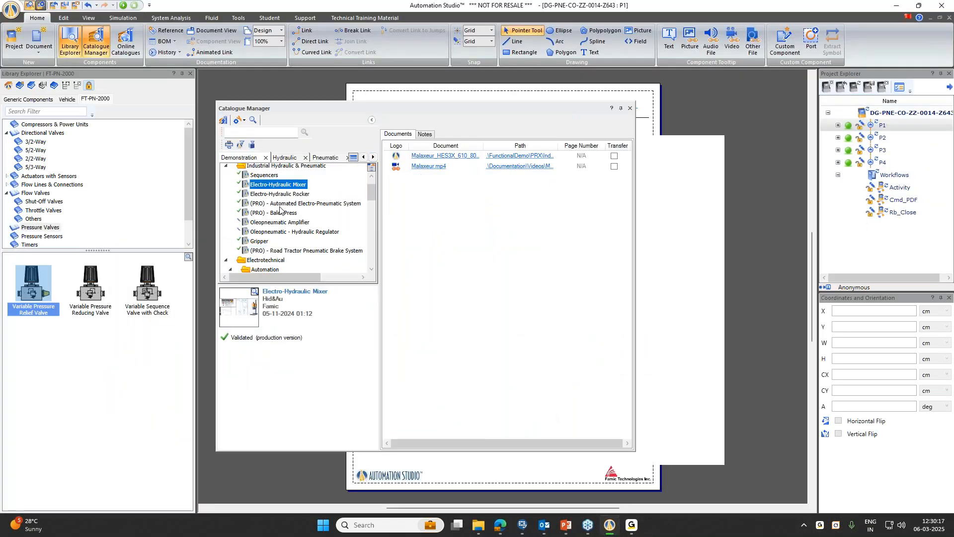
left_click(287, 207)
left_click(286, 214)
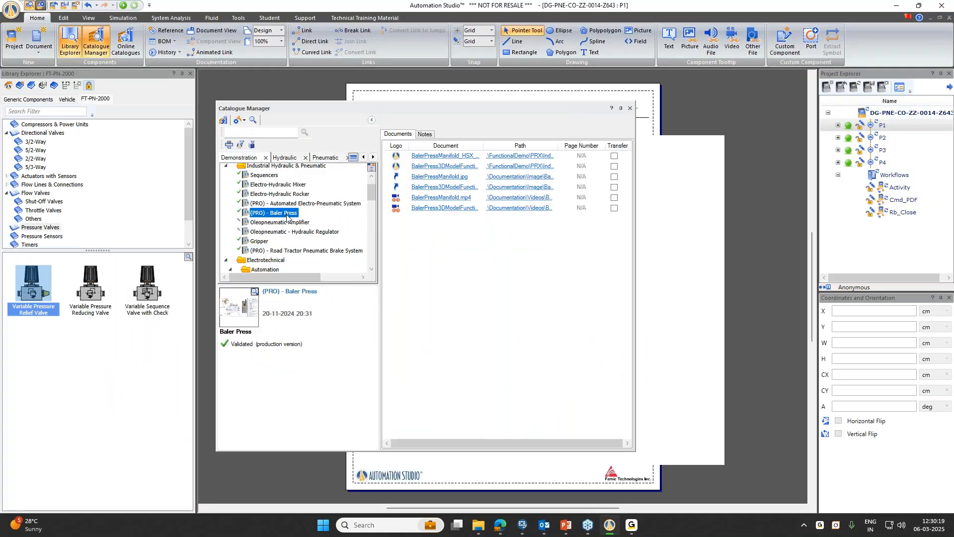
left_click(286, 224)
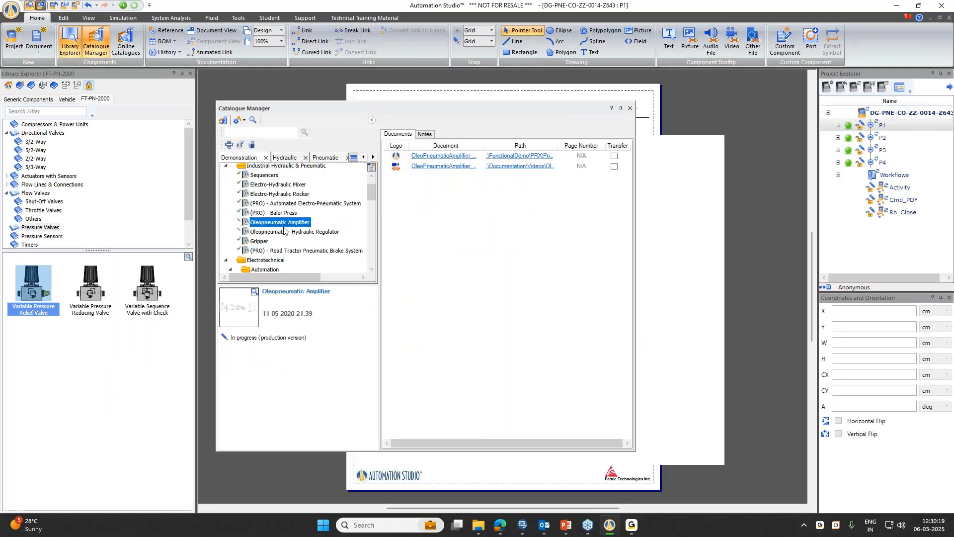
left_click(287, 232)
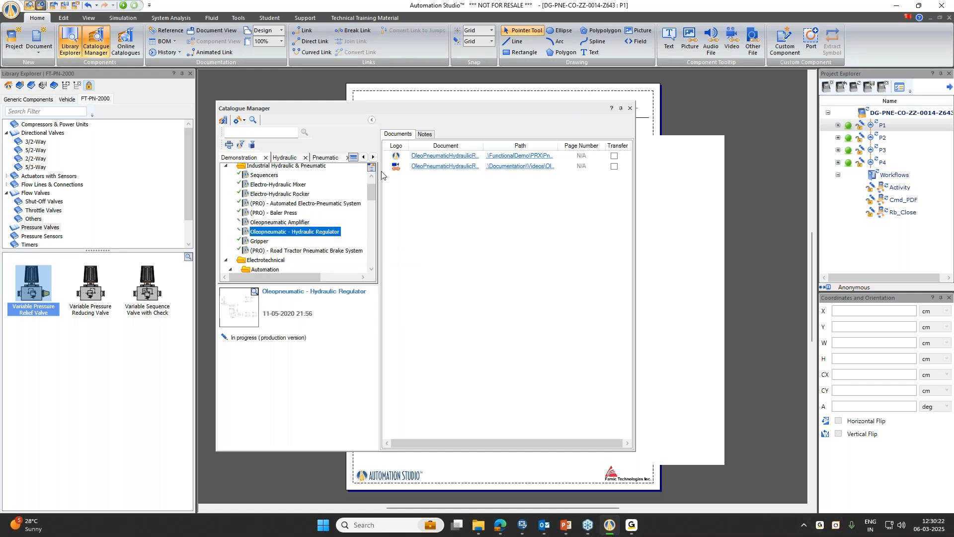
left_click(272, 242)
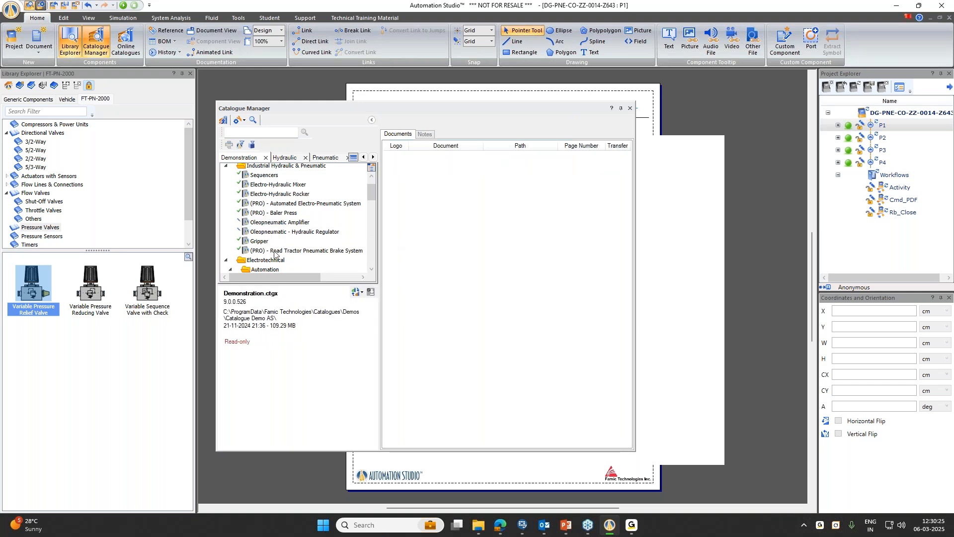
left_click(272, 251)
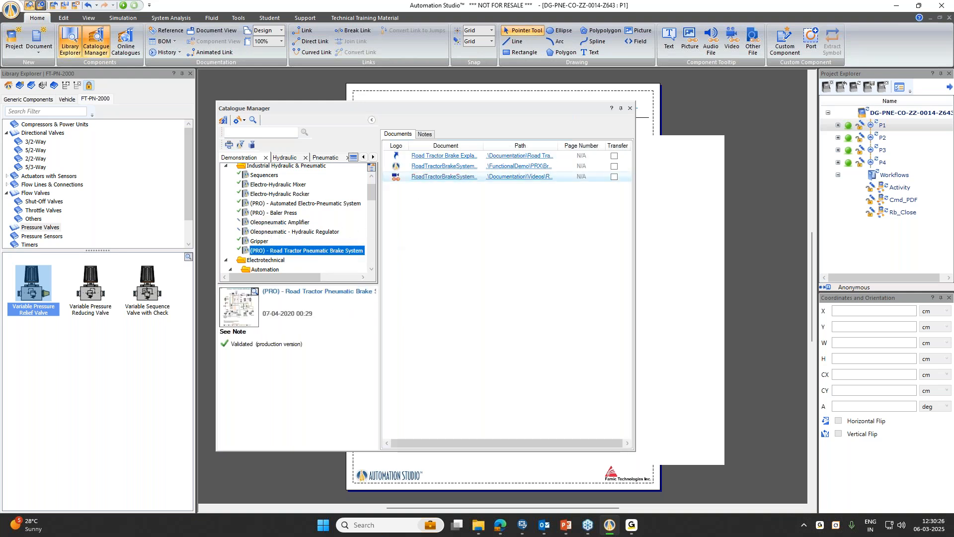
Preview (PRO) - Maple Bottle Filler among the Electrotechnical Automation demos and close the Catalogue Manager
scroll(318, 223, "down", 3)
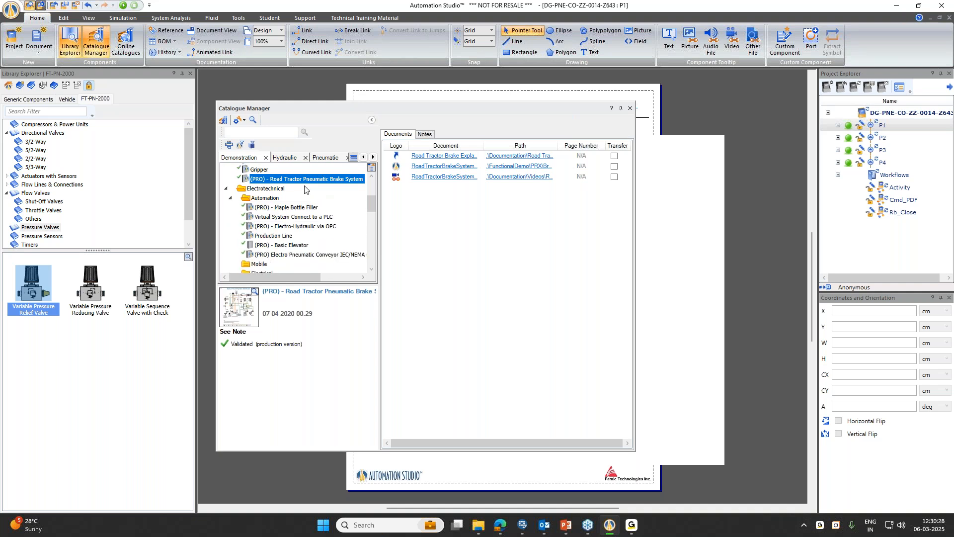
left_click(289, 207)
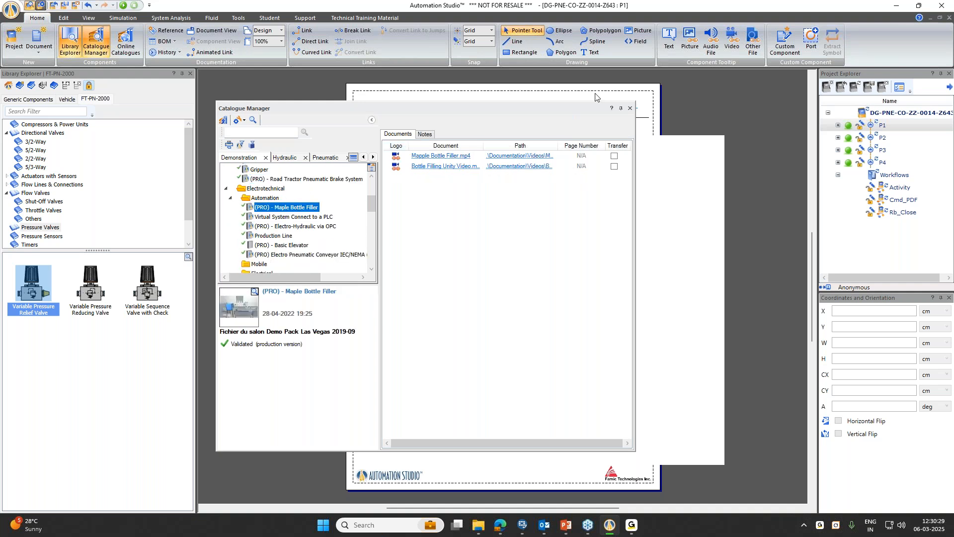
left_click(630, 108)
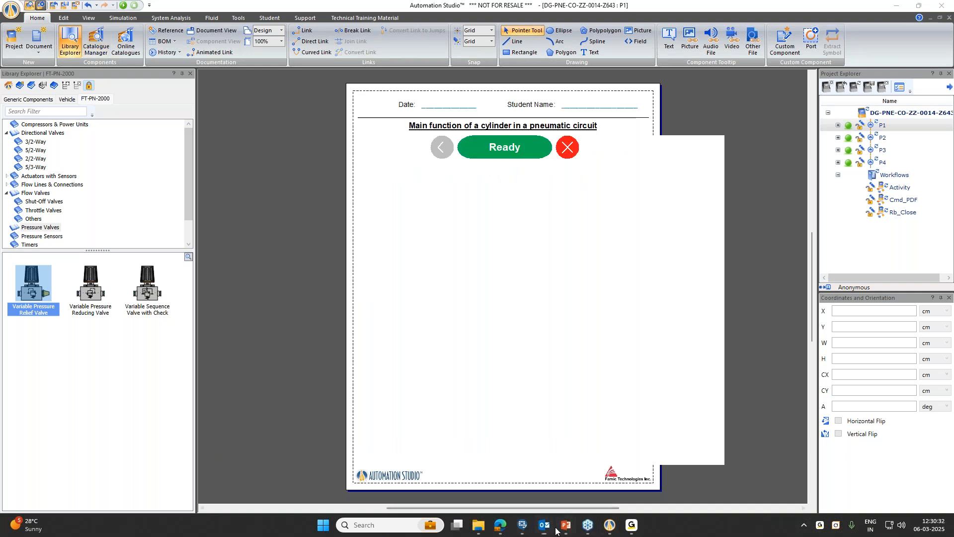
Show the agenda slide of the AS 9.0 EDU_ENGLISH_2024 presentation in PowerPoint and return to Automation Studio
mouse_move(557, 530)
left_click(566, 483)
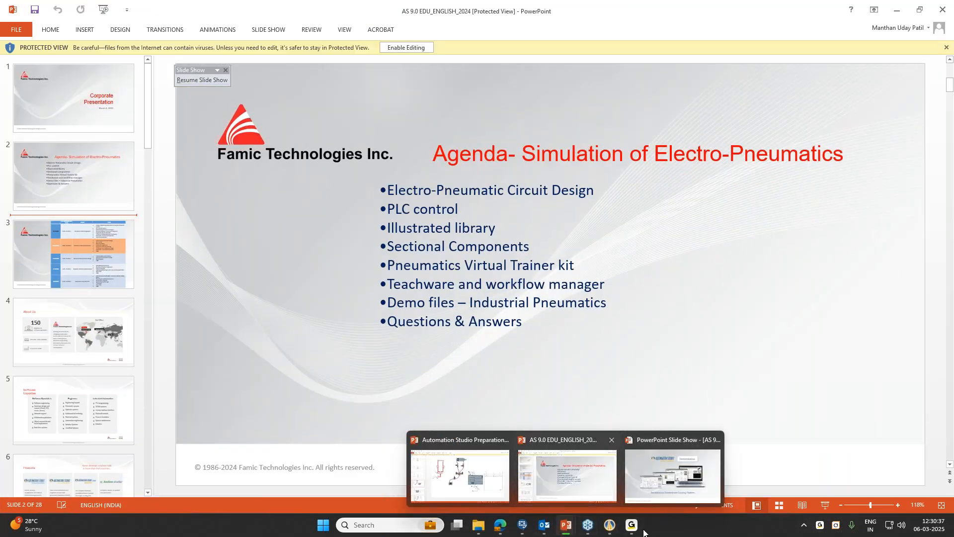
left_click(610, 525)
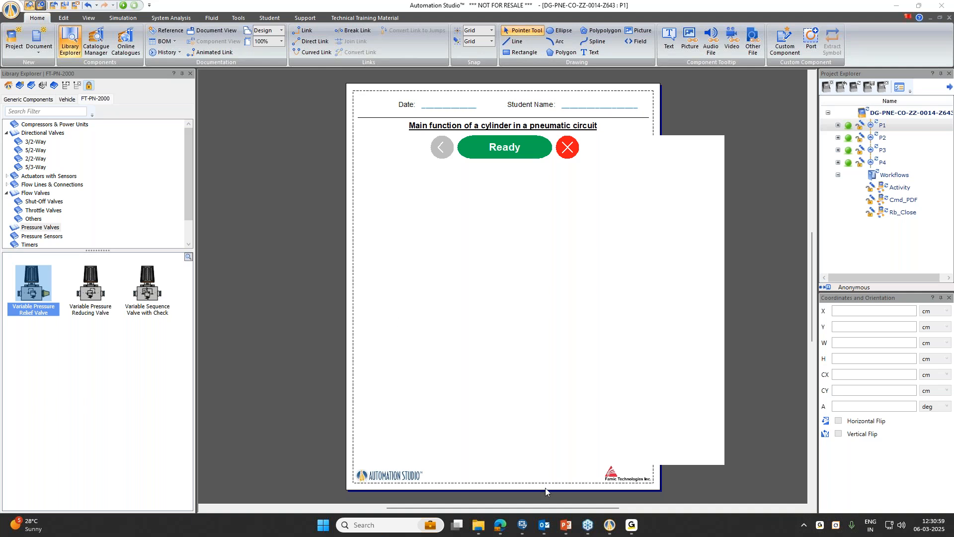
Switch to the AS 9.0 EDU_ENGLISH_2024 presentation in PowerPoint and look through its title and agenda slides
mouse_move(562, 529)
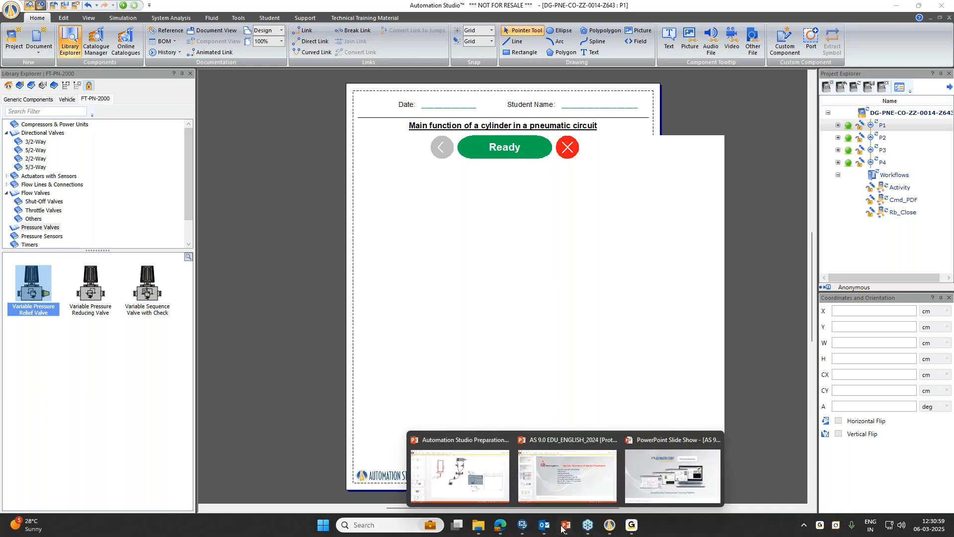
left_click(548, 473)
left_click(89, 131)
left_click(88, 152)
left_click(98, 105)
left_click(85, 192)
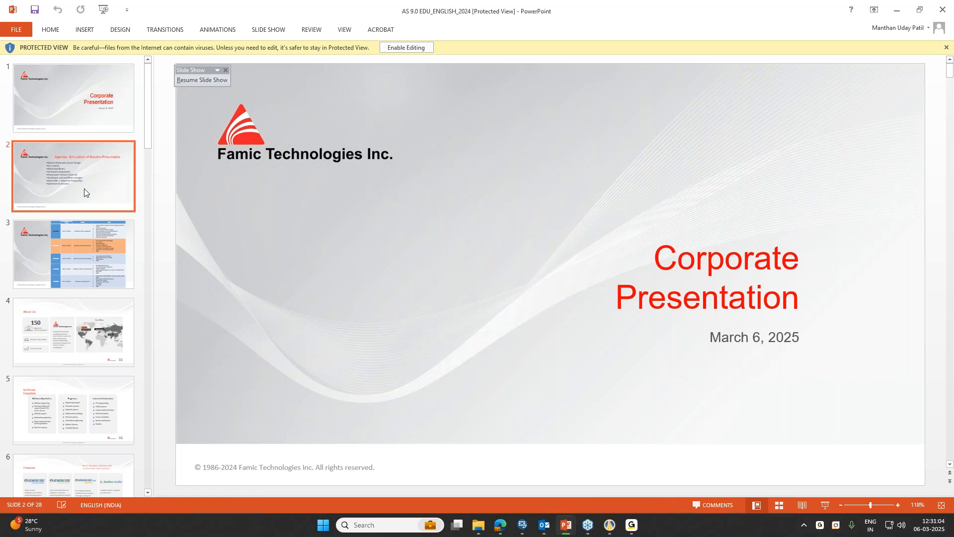
Place a text box with the contact's e-mail address on the Corporate Presentation title slide, below the company logo
left_click_drag(454, 12, 198, 536)
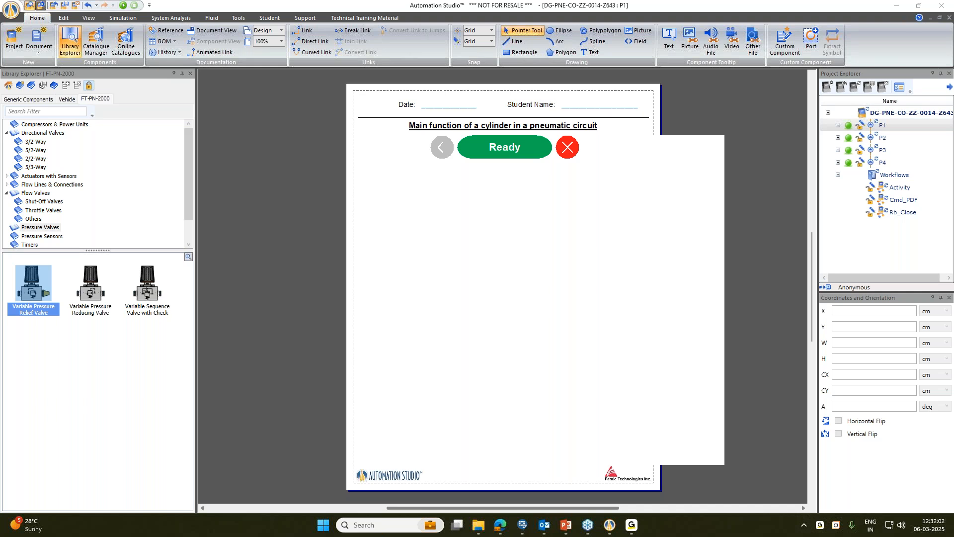
left_click_drag(0, 387, 448, 1)
left_click(523, 160)
left_click_drag(252, 392, 393, 395)
left_click(323, 347)
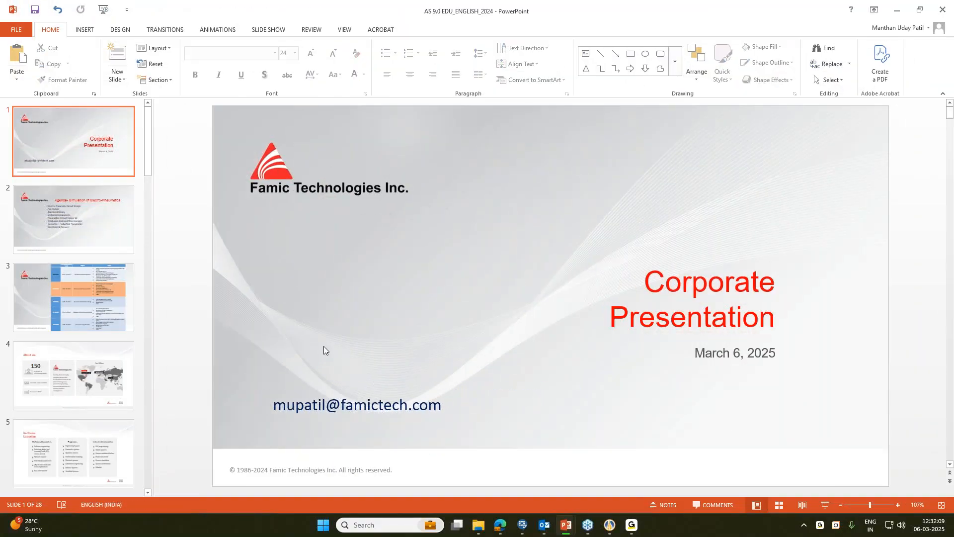